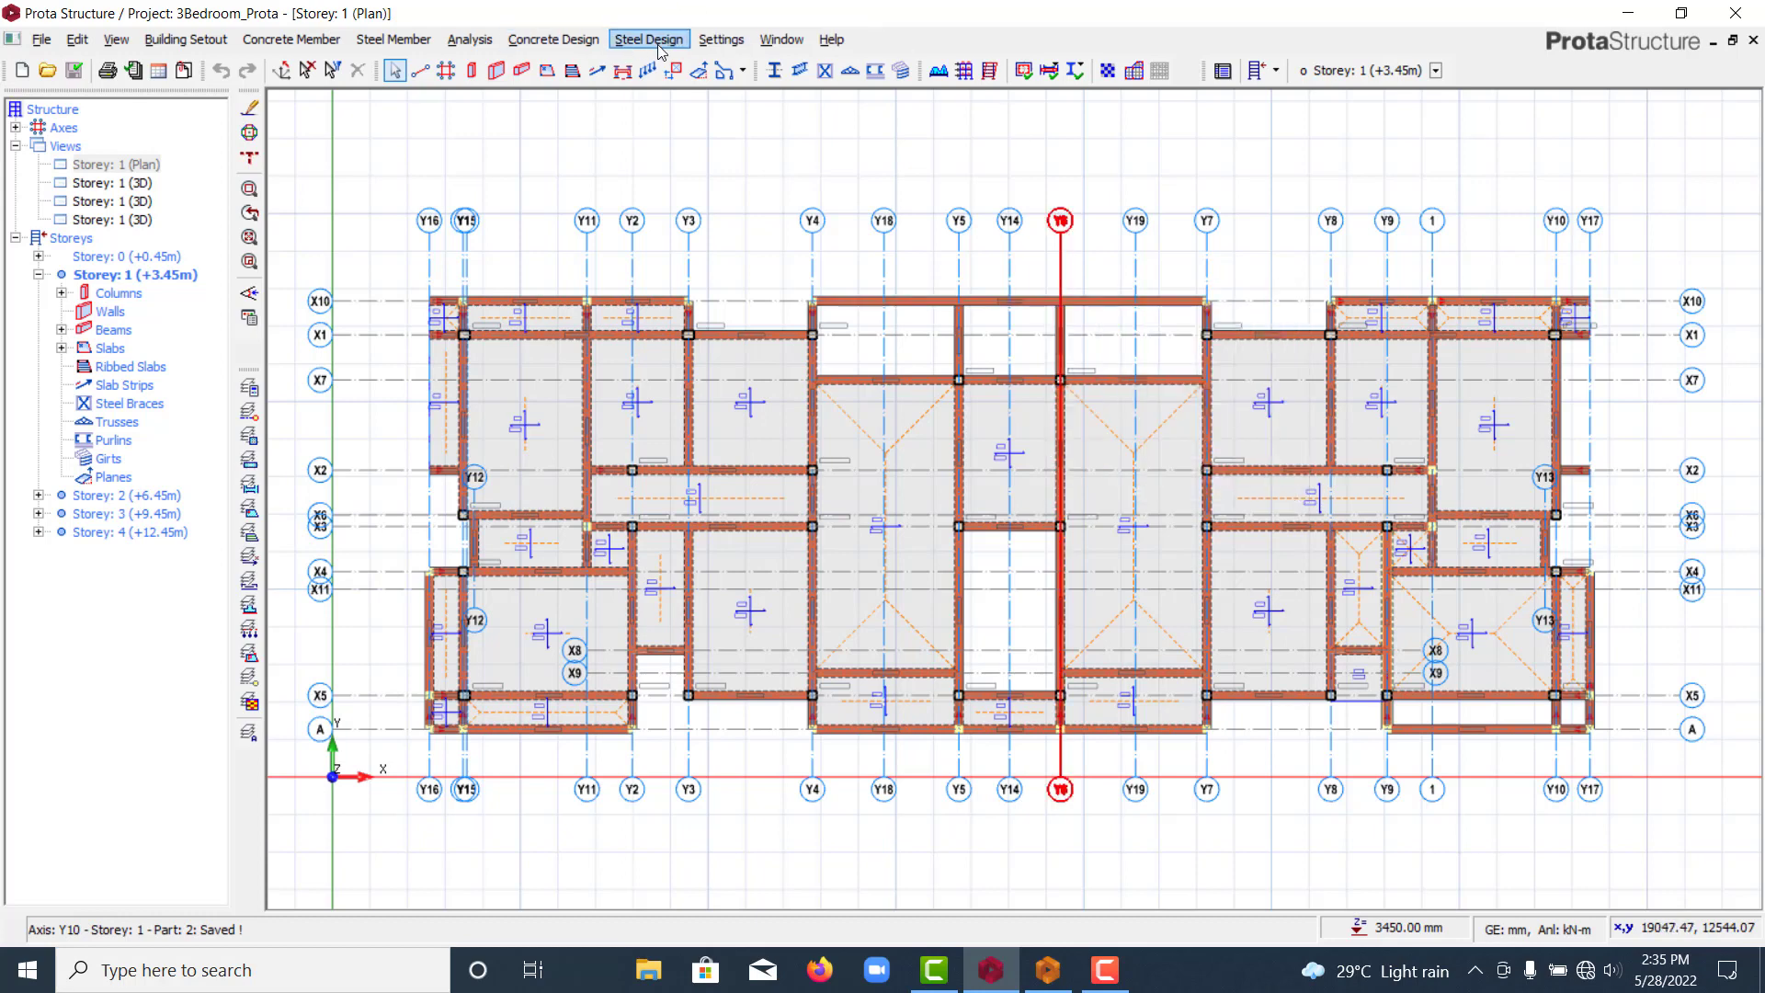
left_click(622, 70)
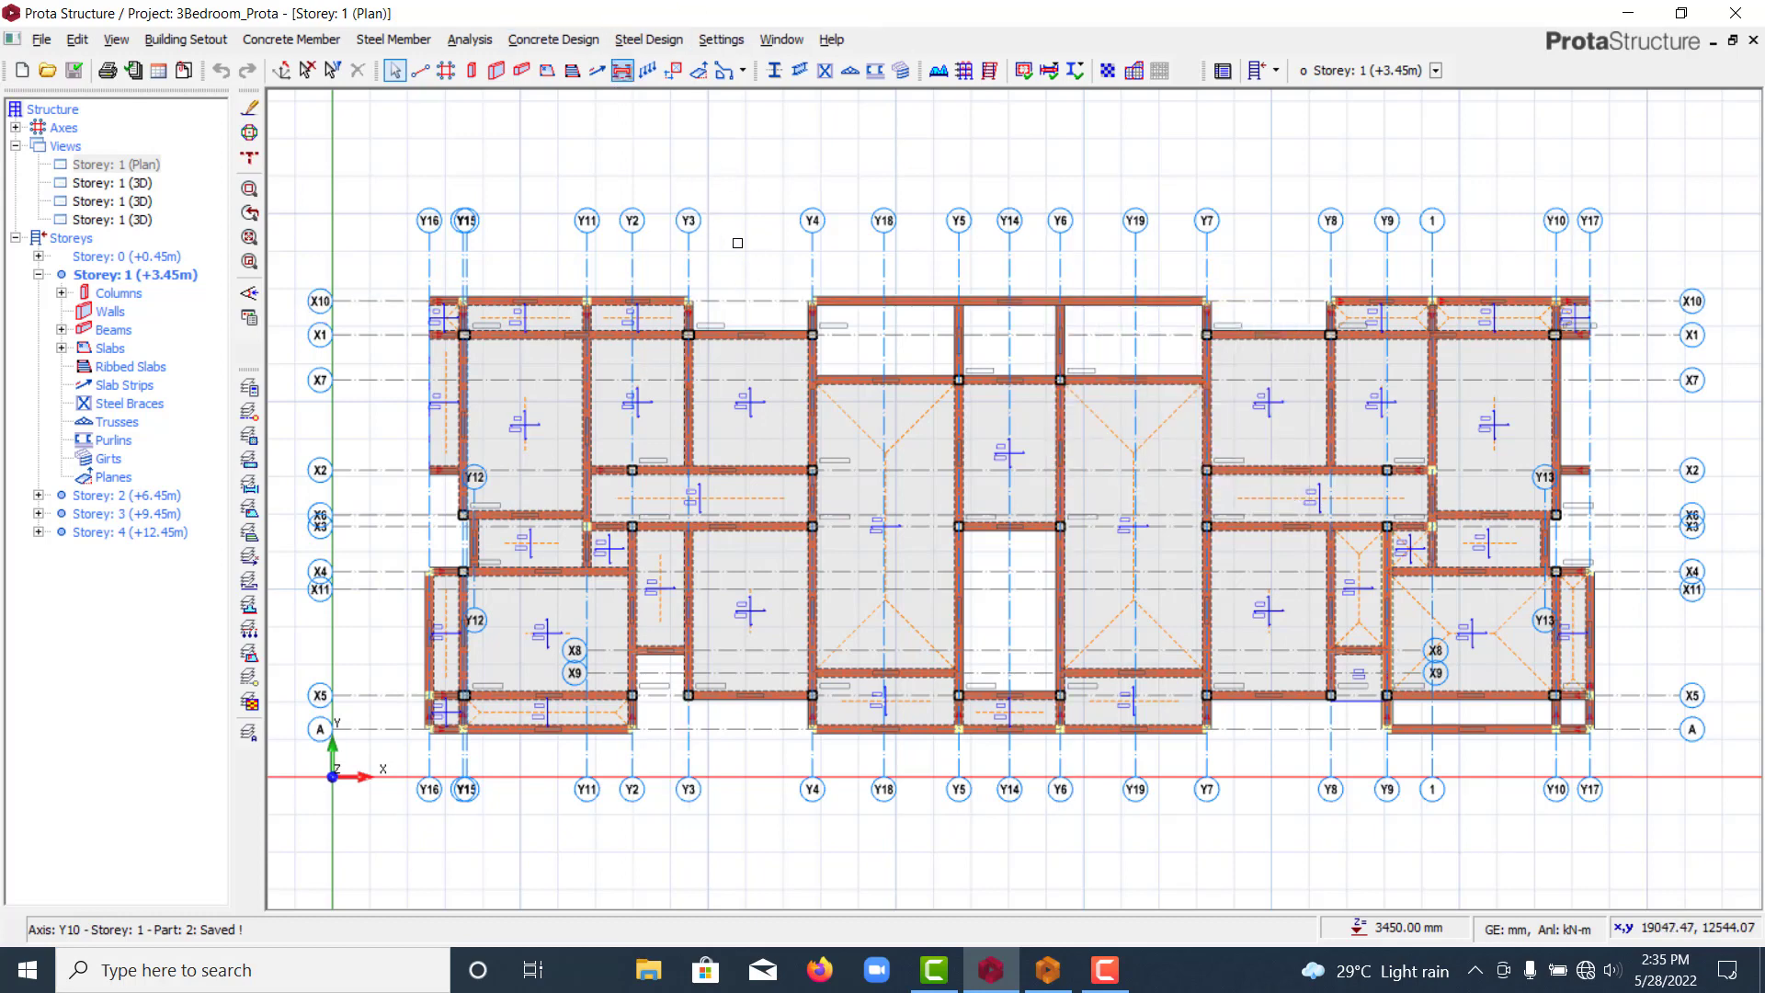
key("Escape")
middle_click_drag(736, 272, 692, 287)
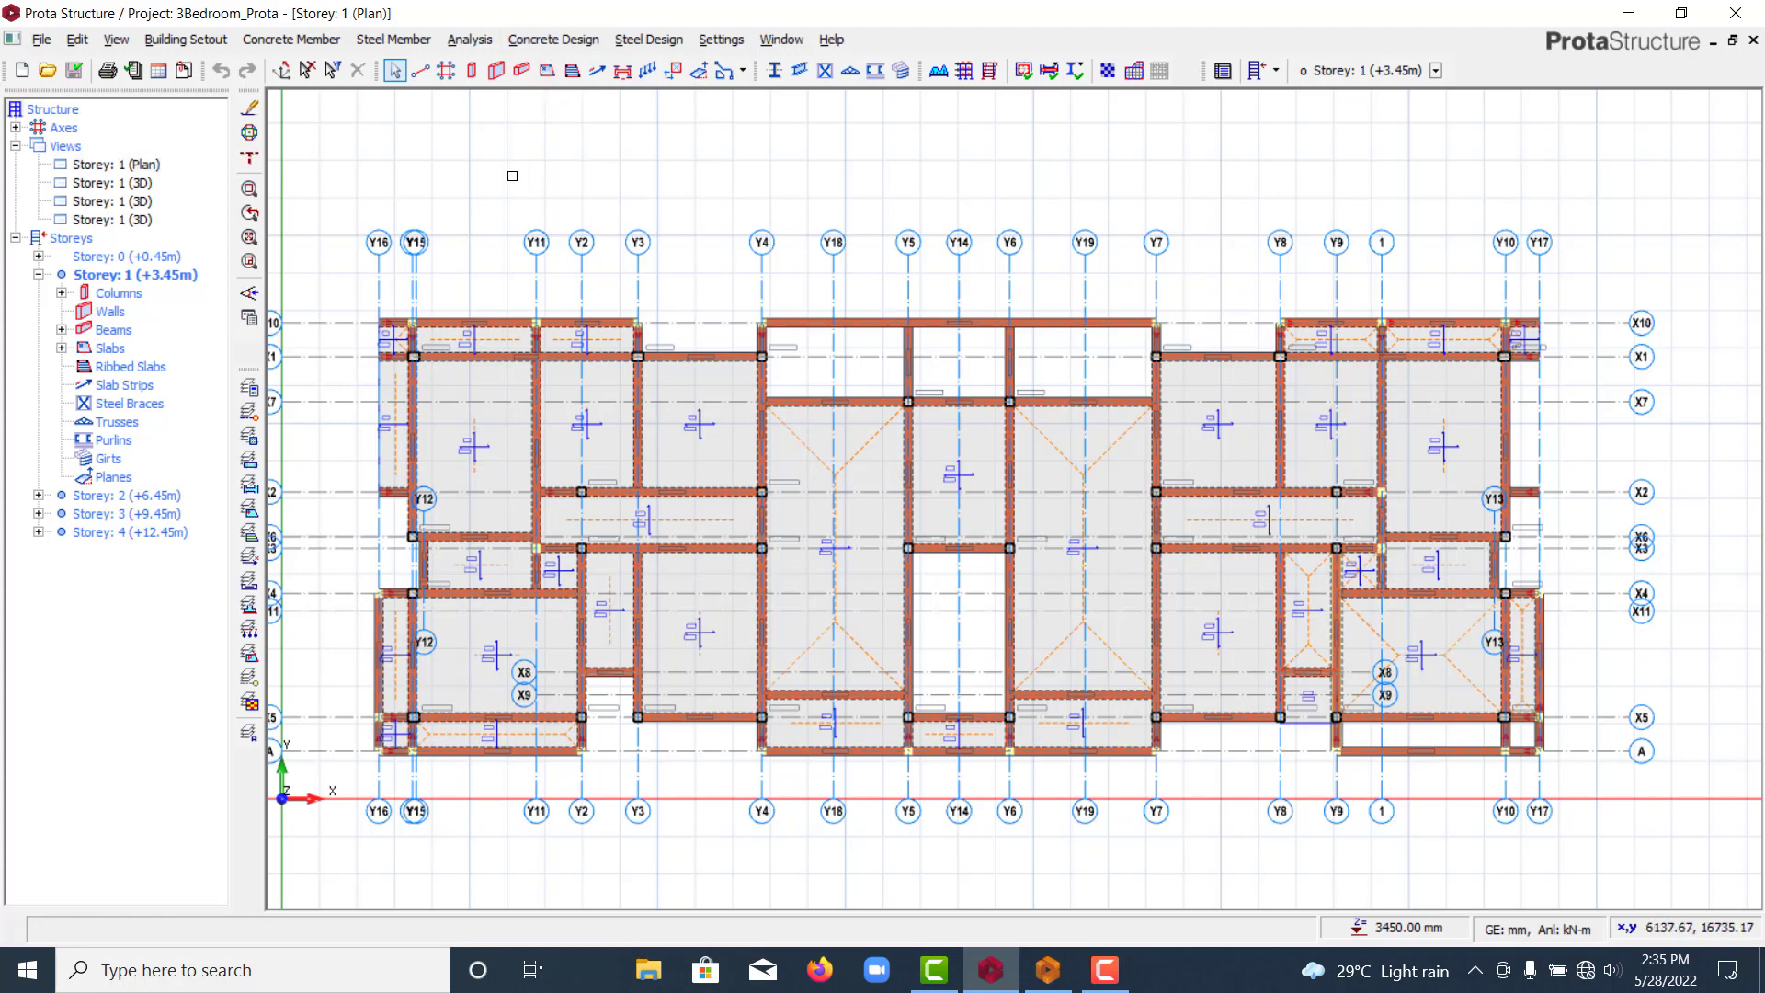
left_click(551, 41)
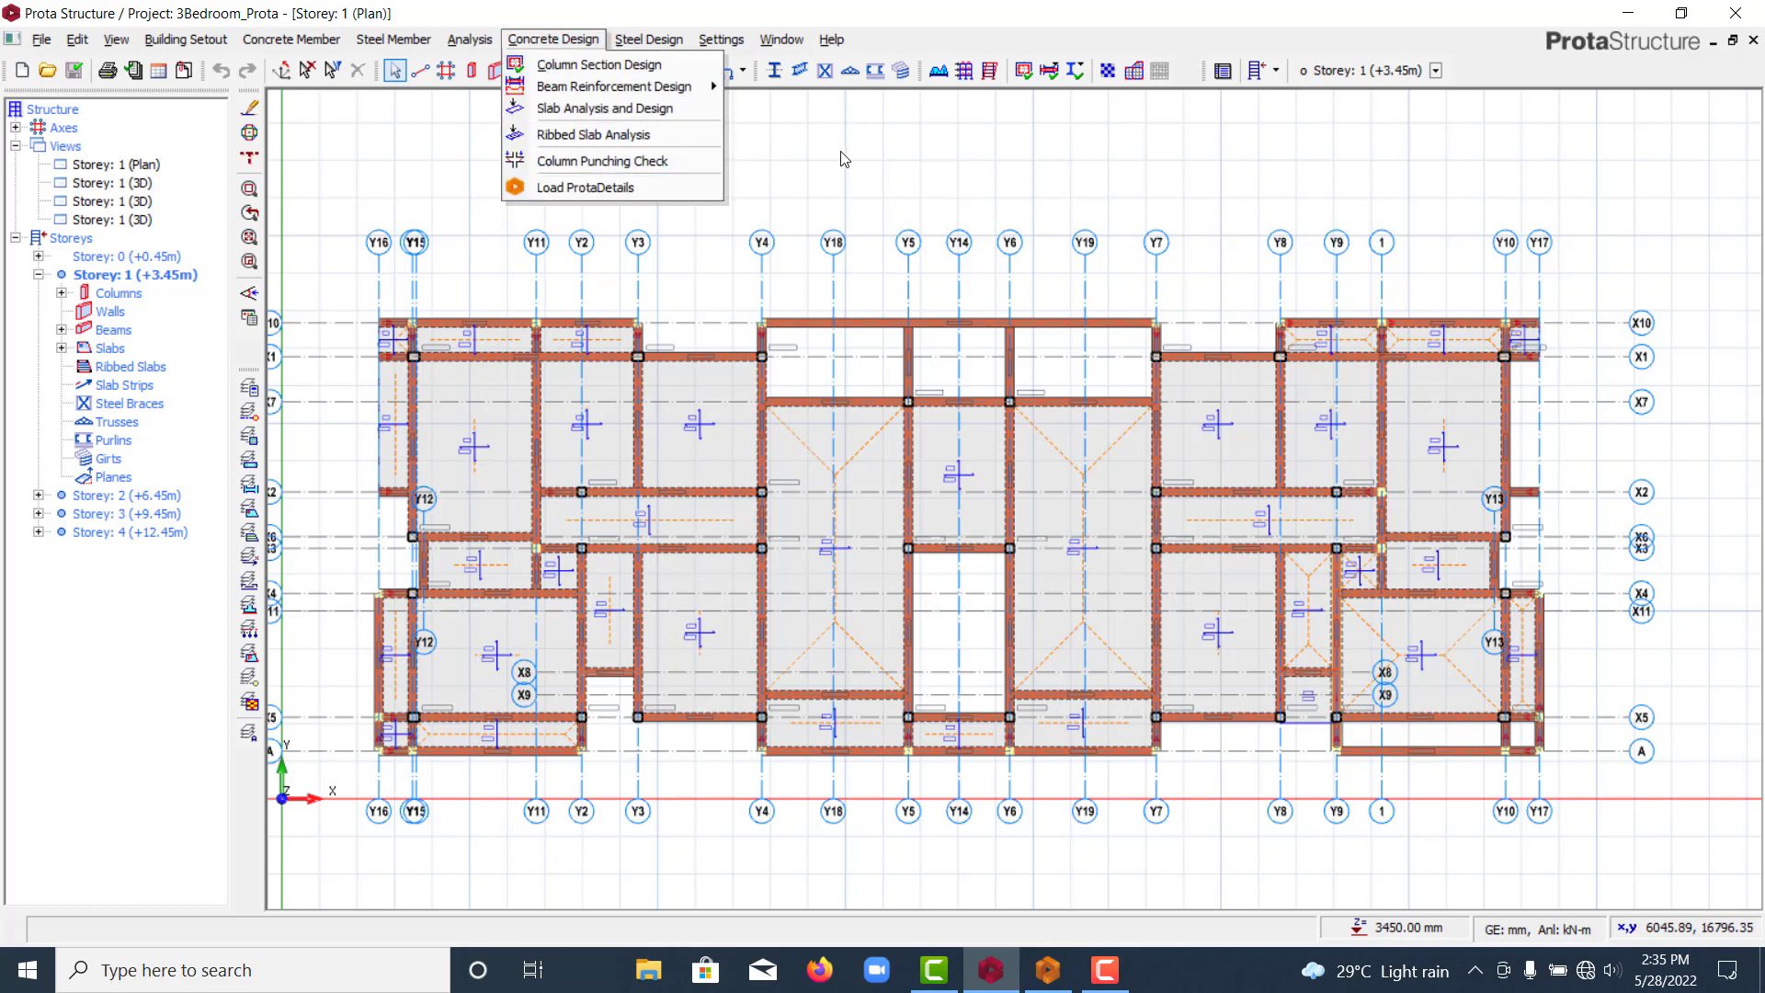
left_click(731, 186)
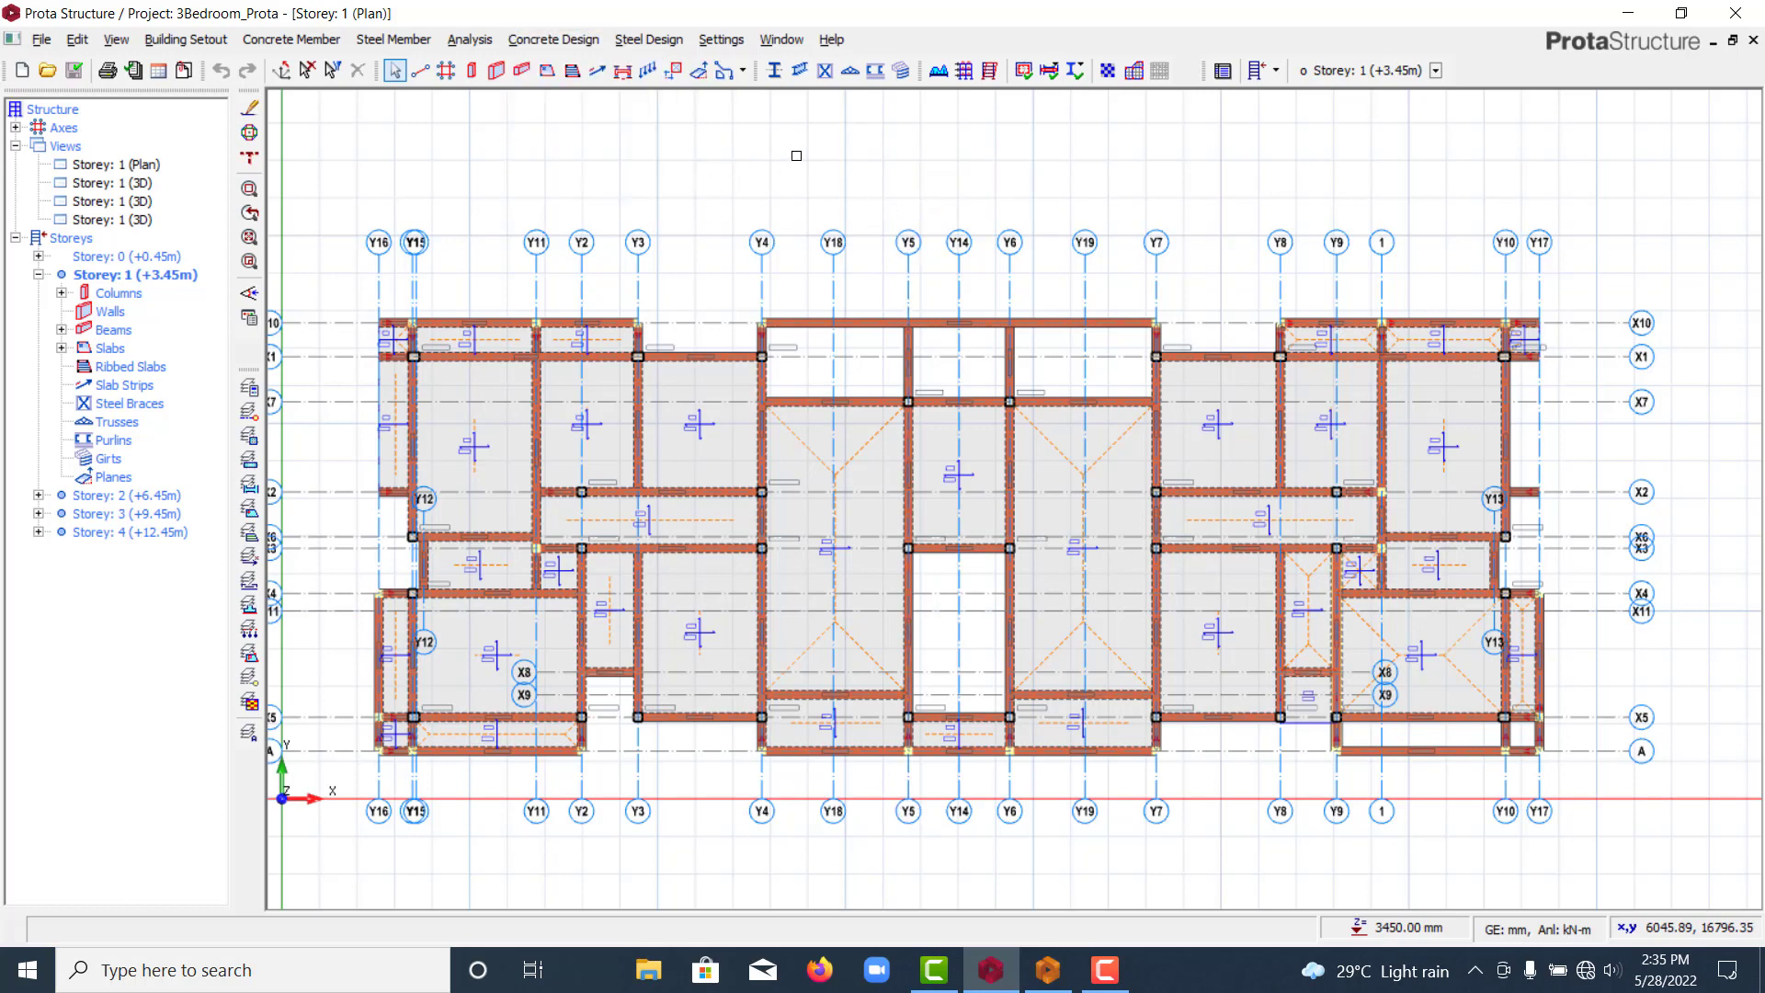
Step: Open the beam reinforcement design for the storey beams
left_click(553, 39)
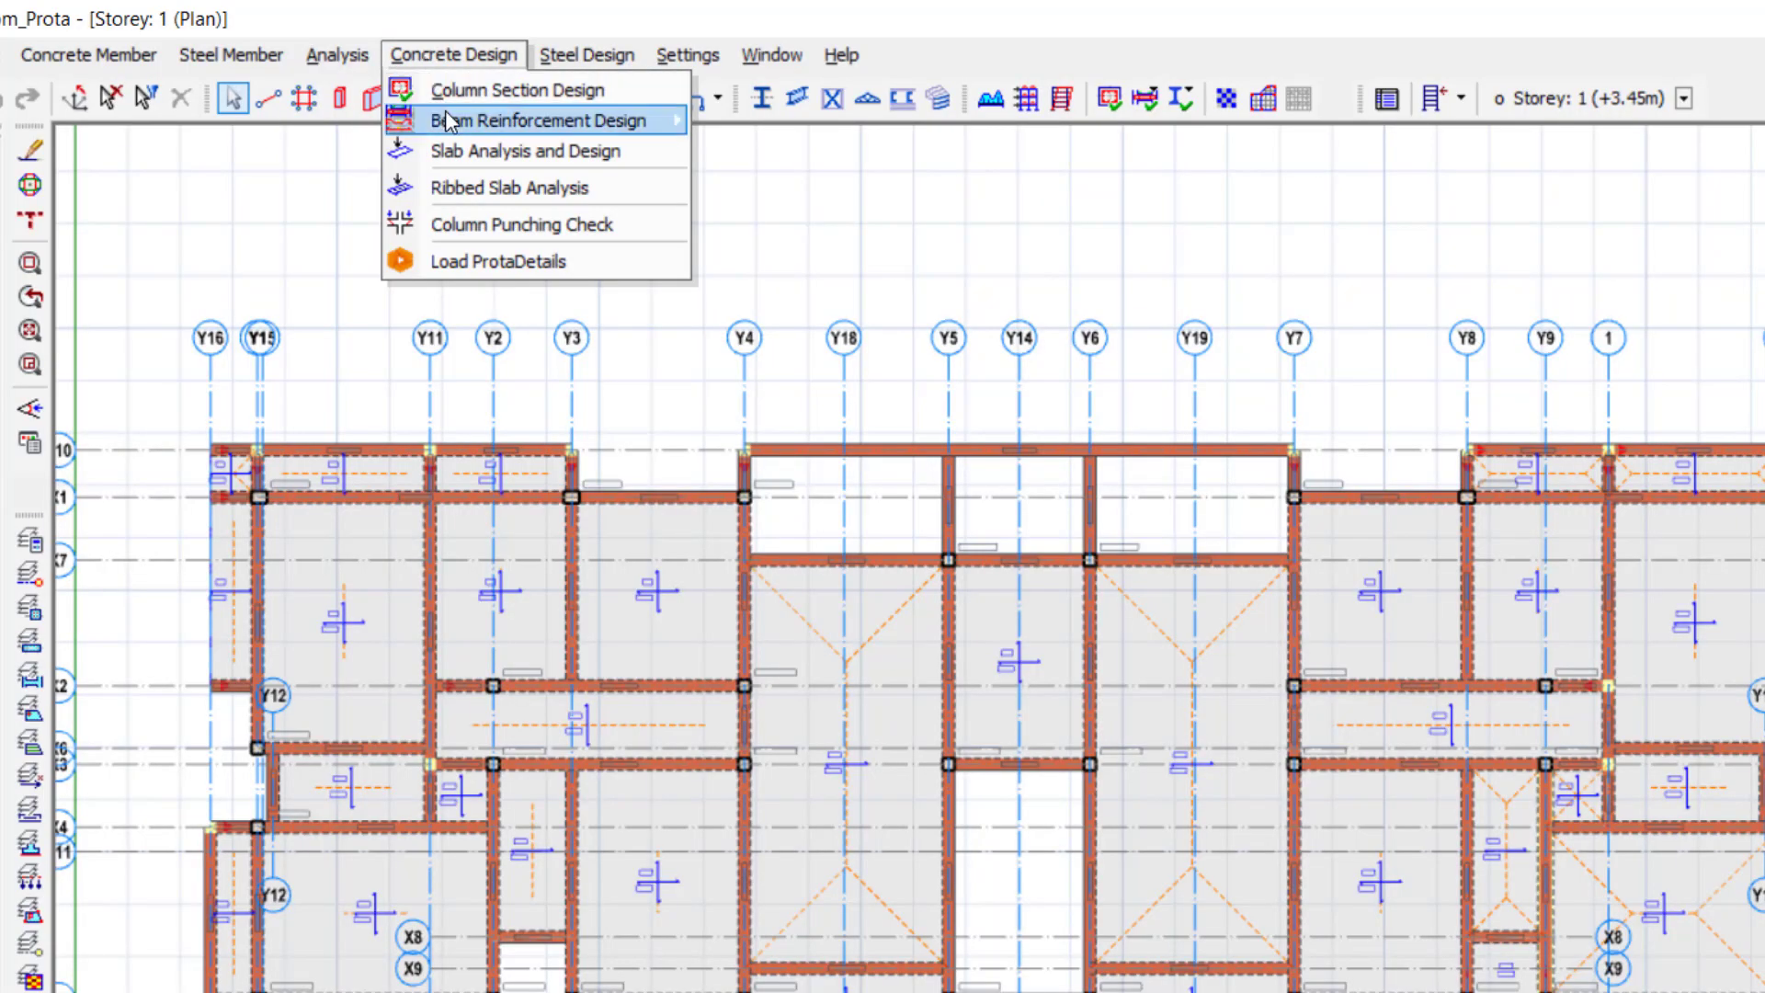
mouse_move(504, 115)
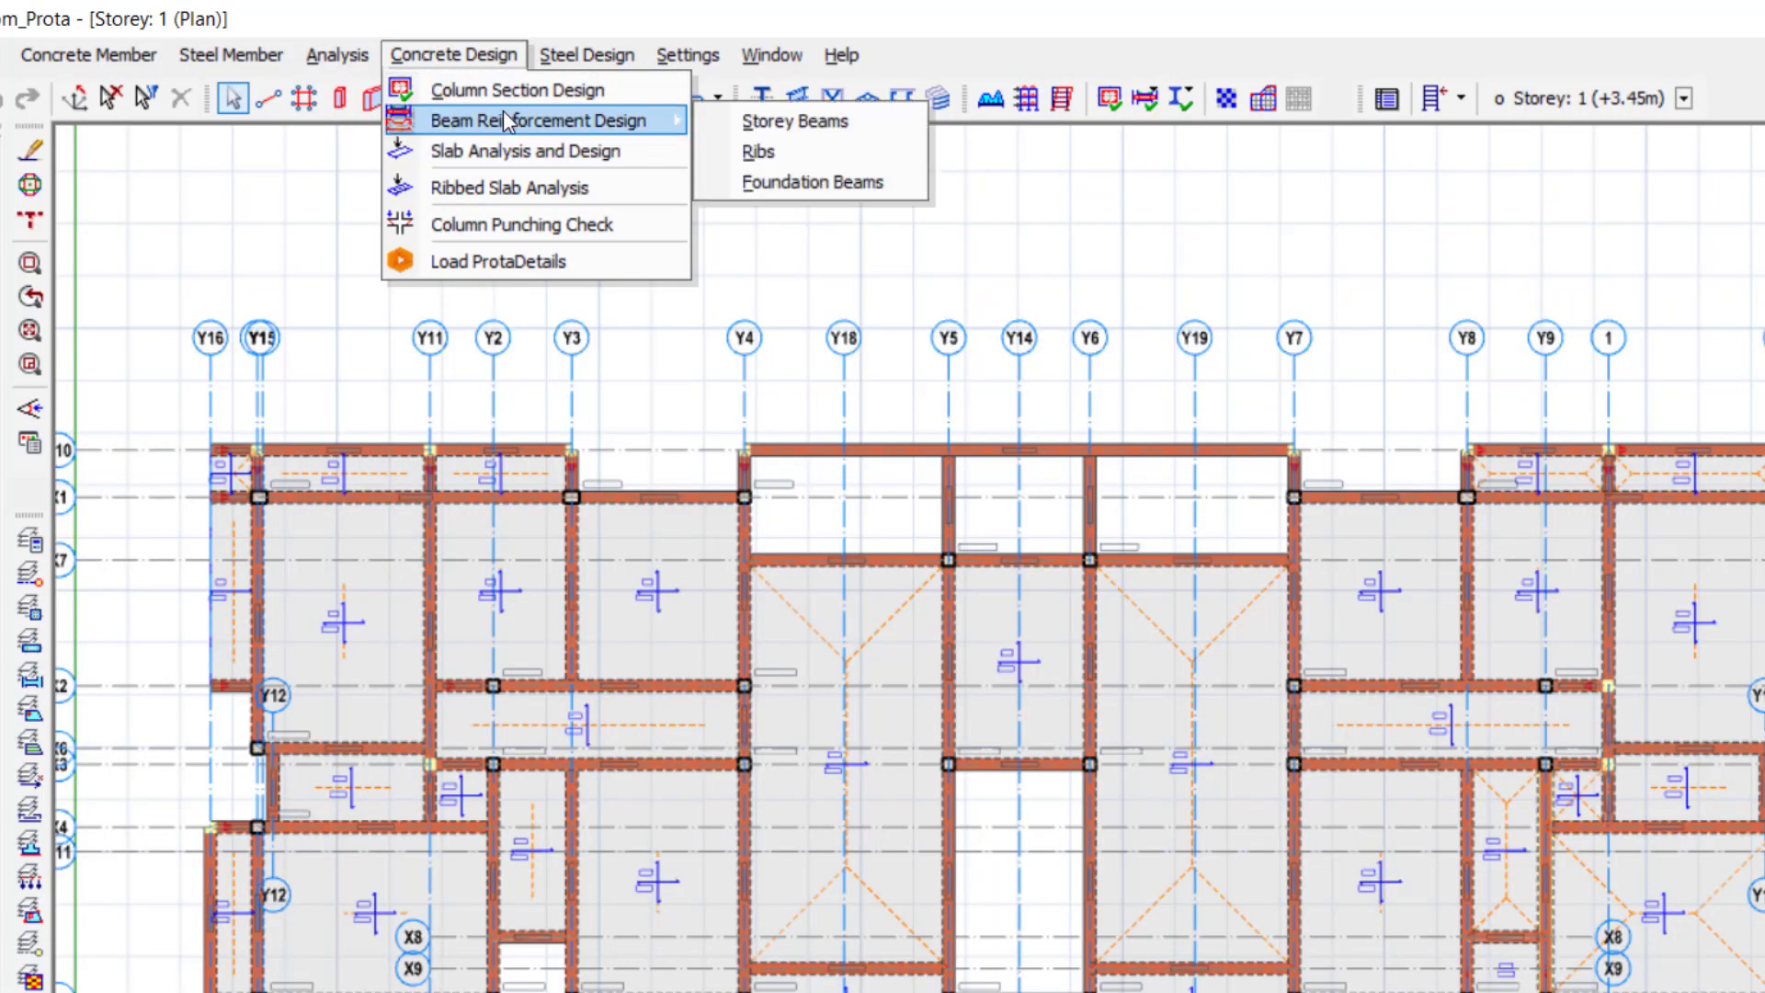
left_click(823, 124)
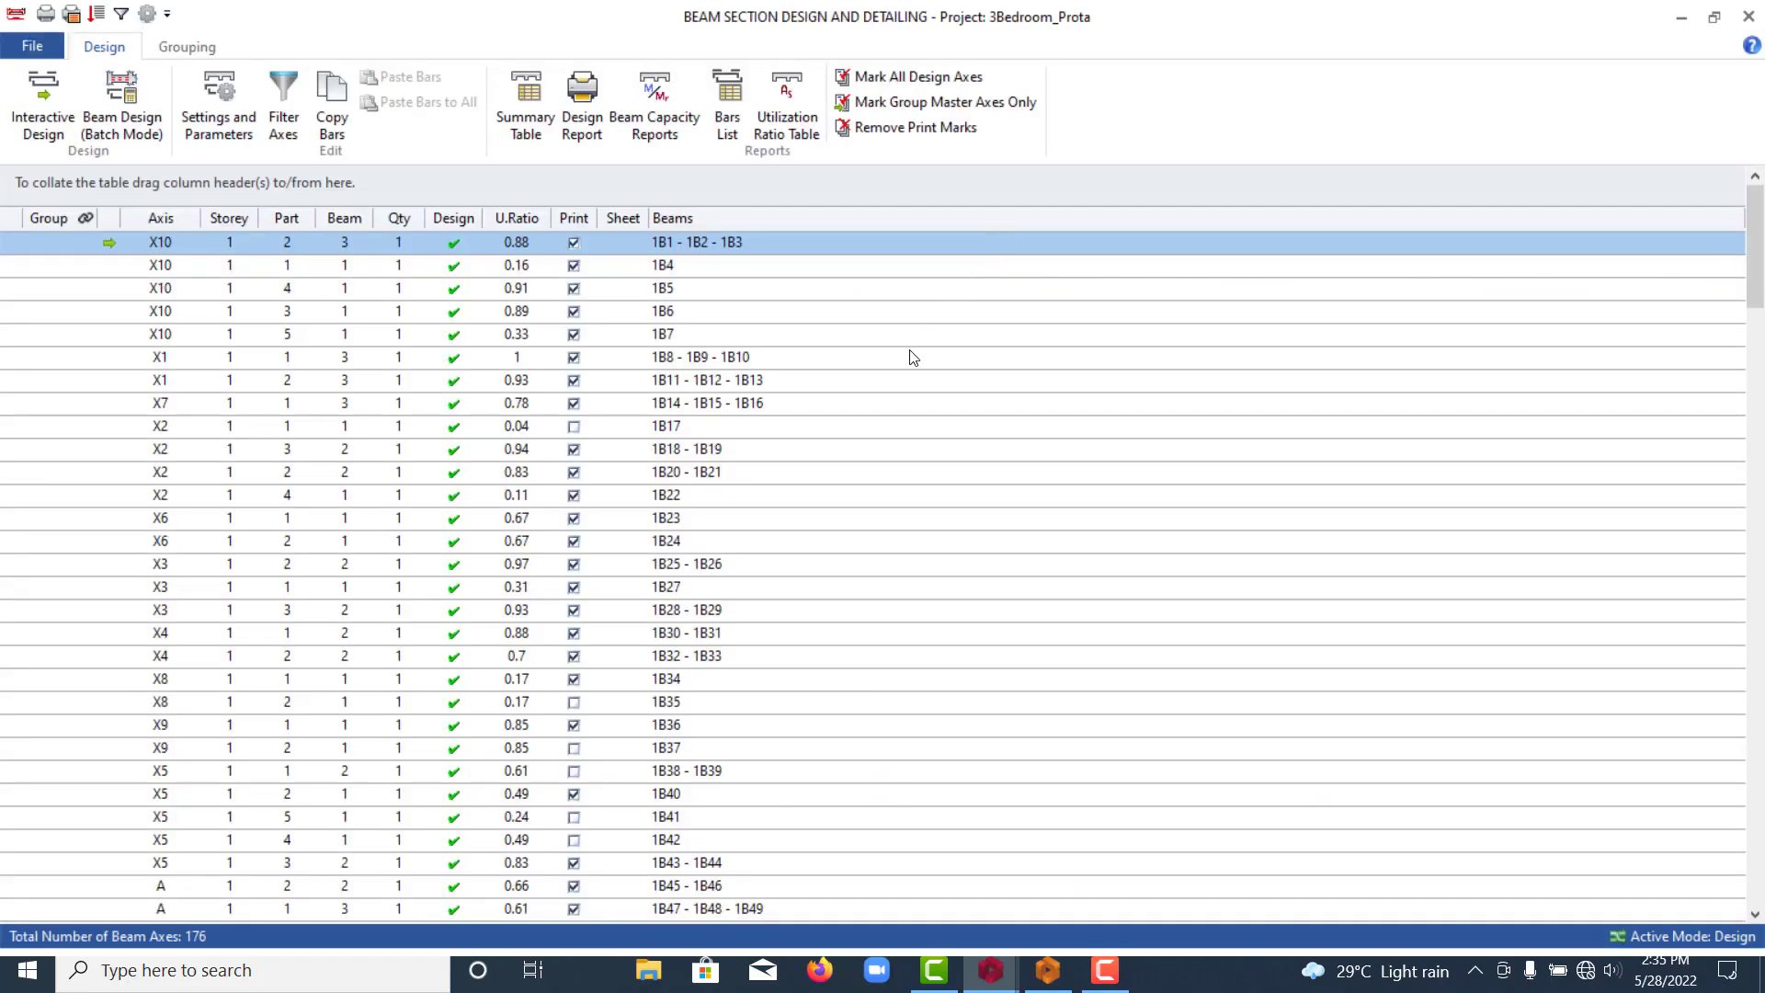
Step: Examine the beam axes list across all storeys, checking design status, utilization ratios and beam labels
scroll(860, 384, "down", 2)
scroll(860, 385, "up", 2)
scroll(862, 387, "down", 1)
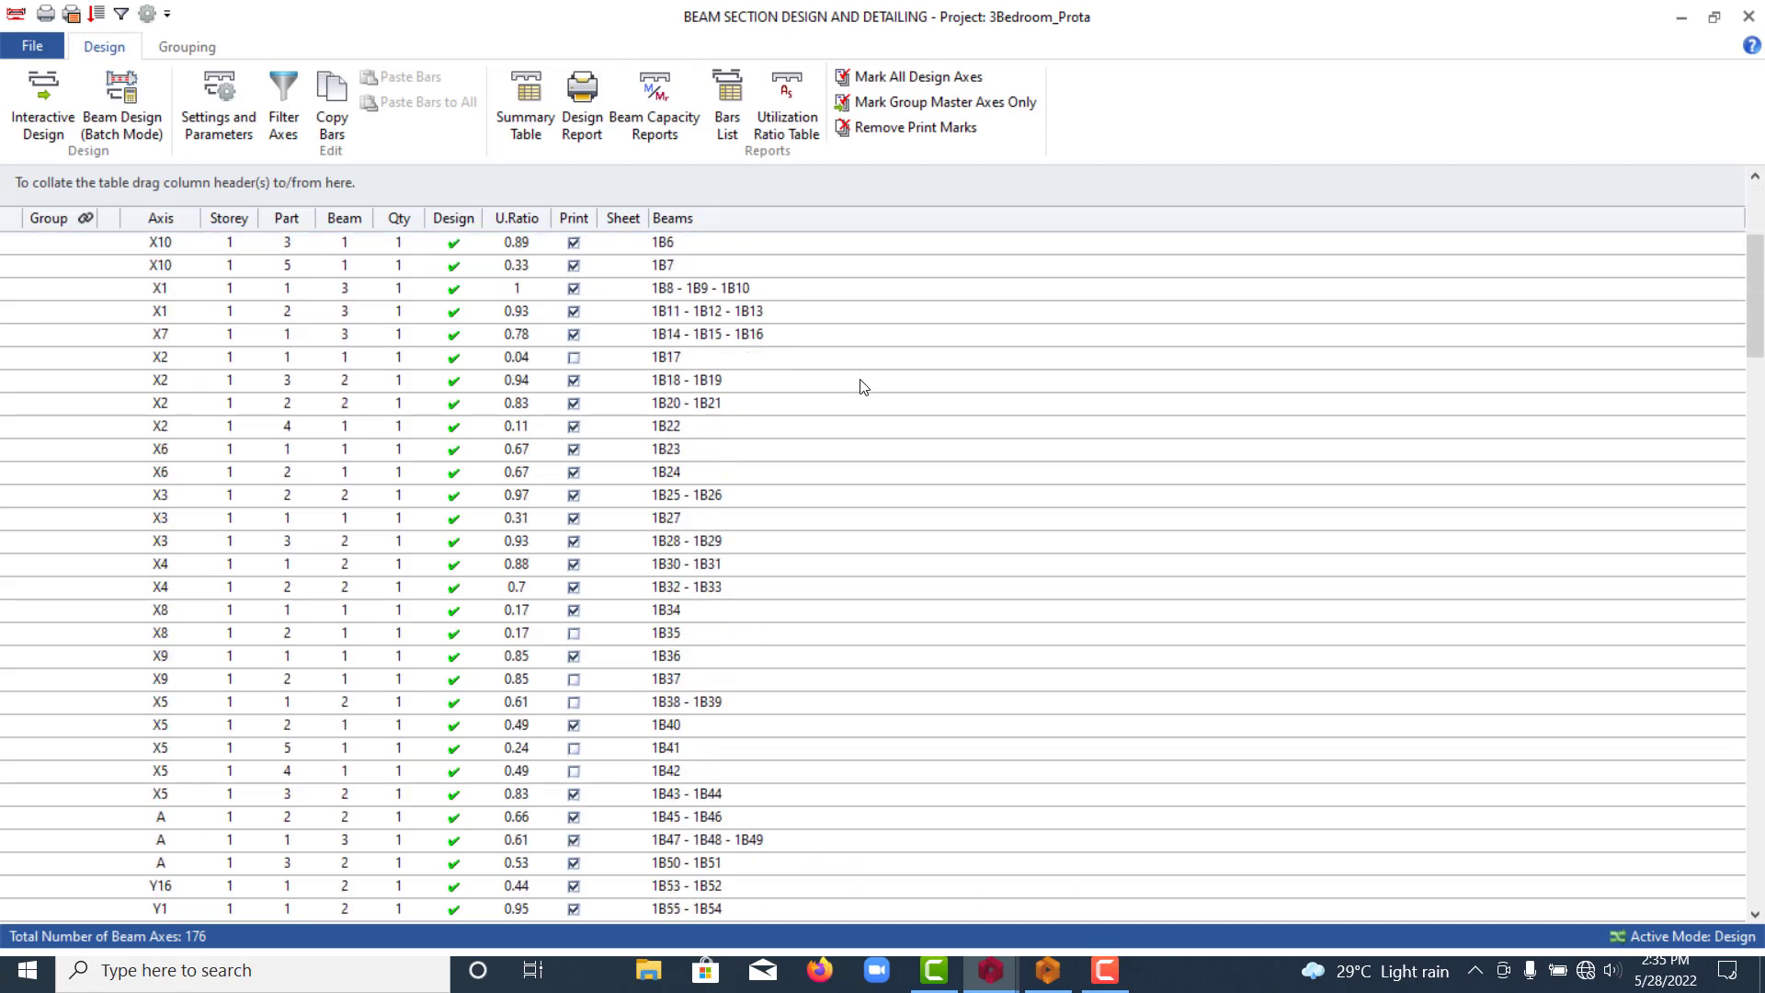
scroll(863, 390, "down", 20)
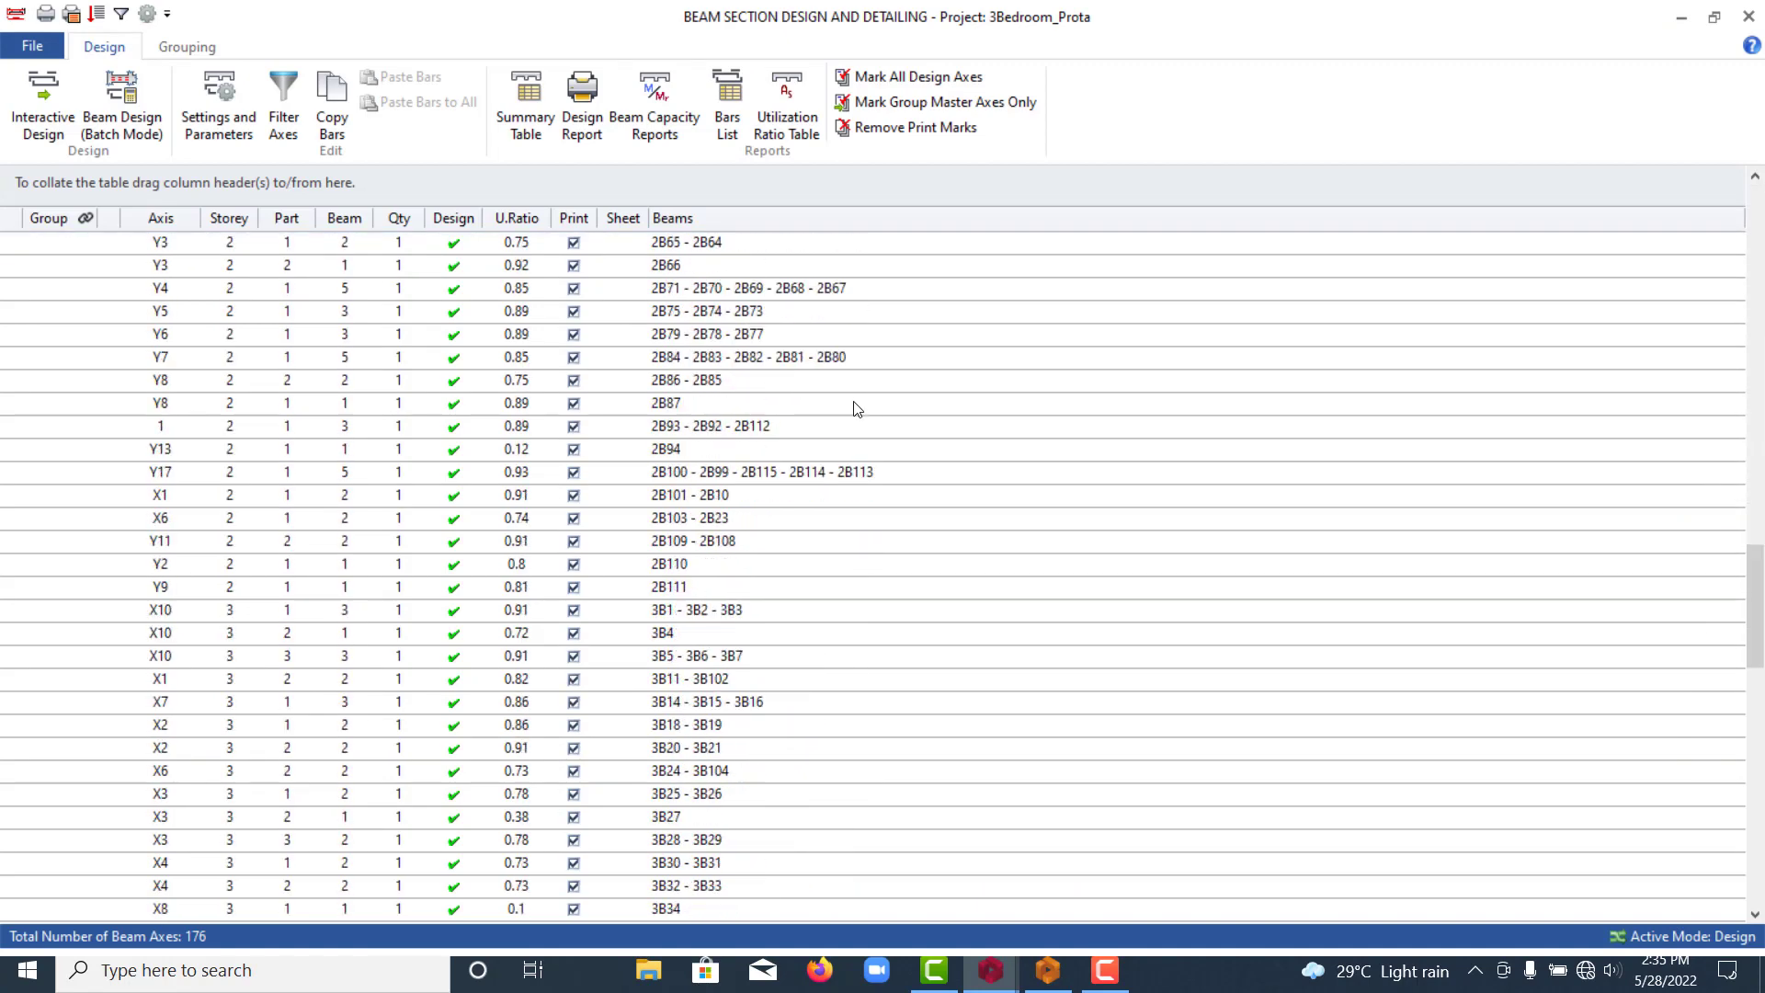
scroll(856, 412, "down", 20)
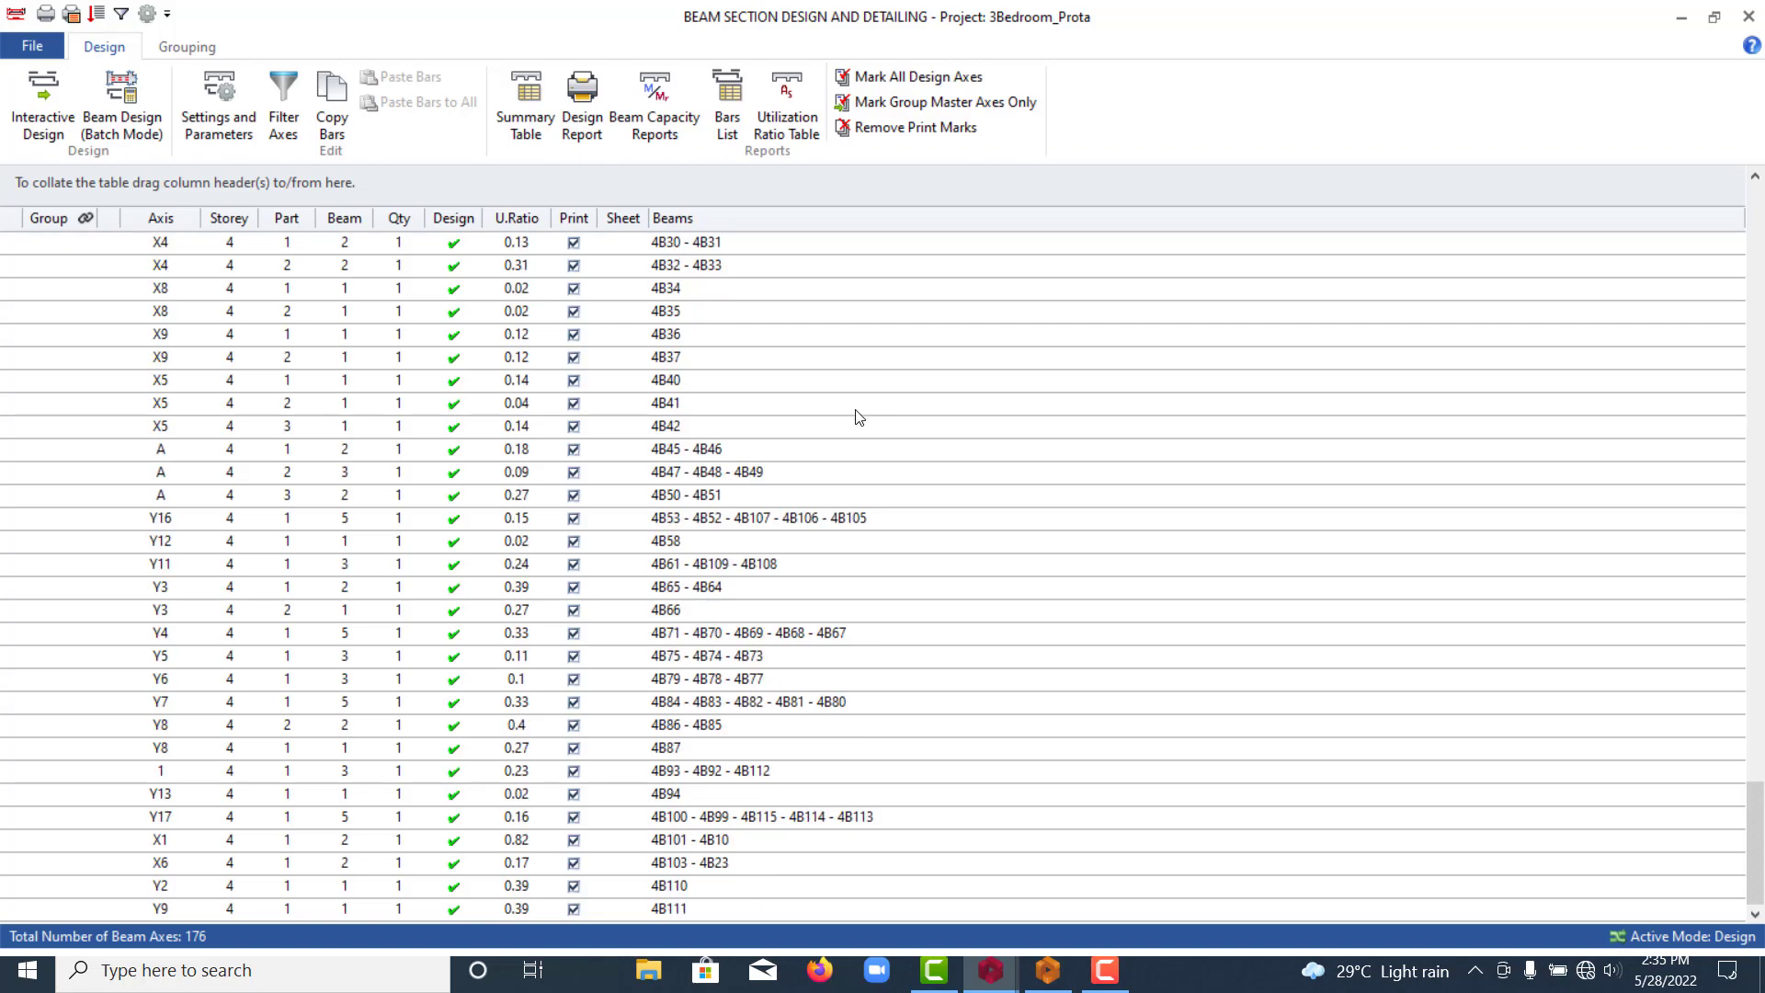
scroll(857, 418, "up", 20)
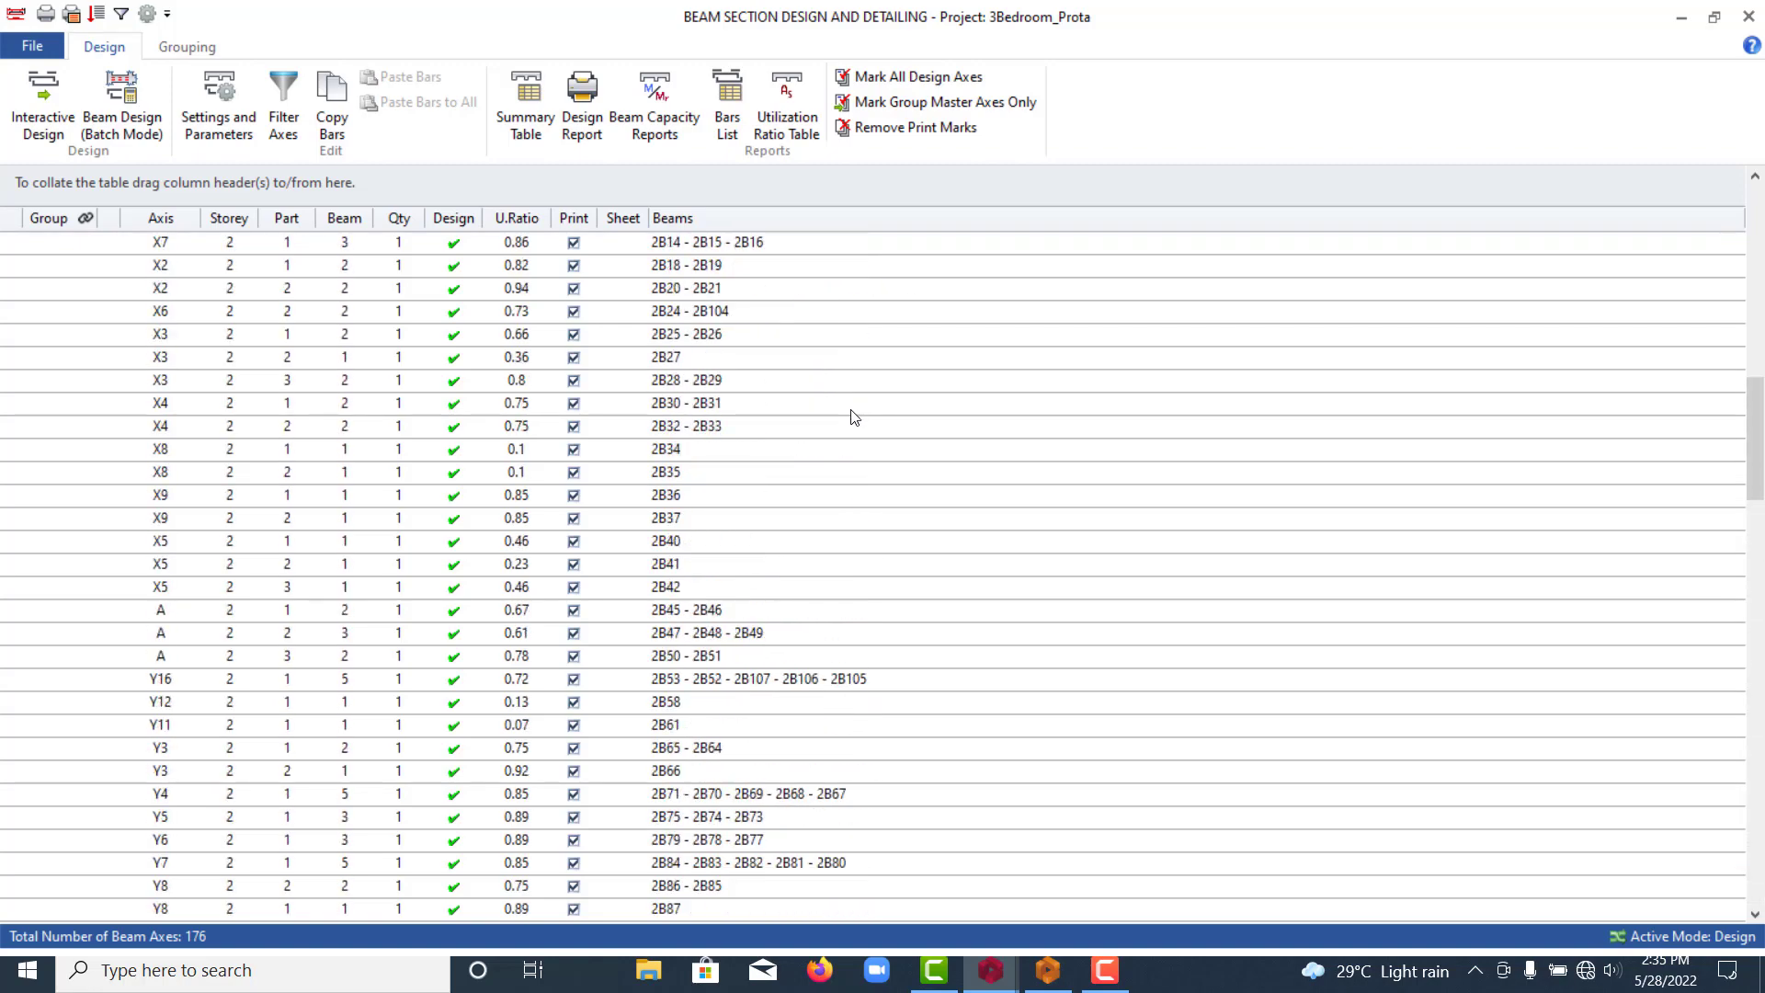
scroll(854, 416, "up", 15)
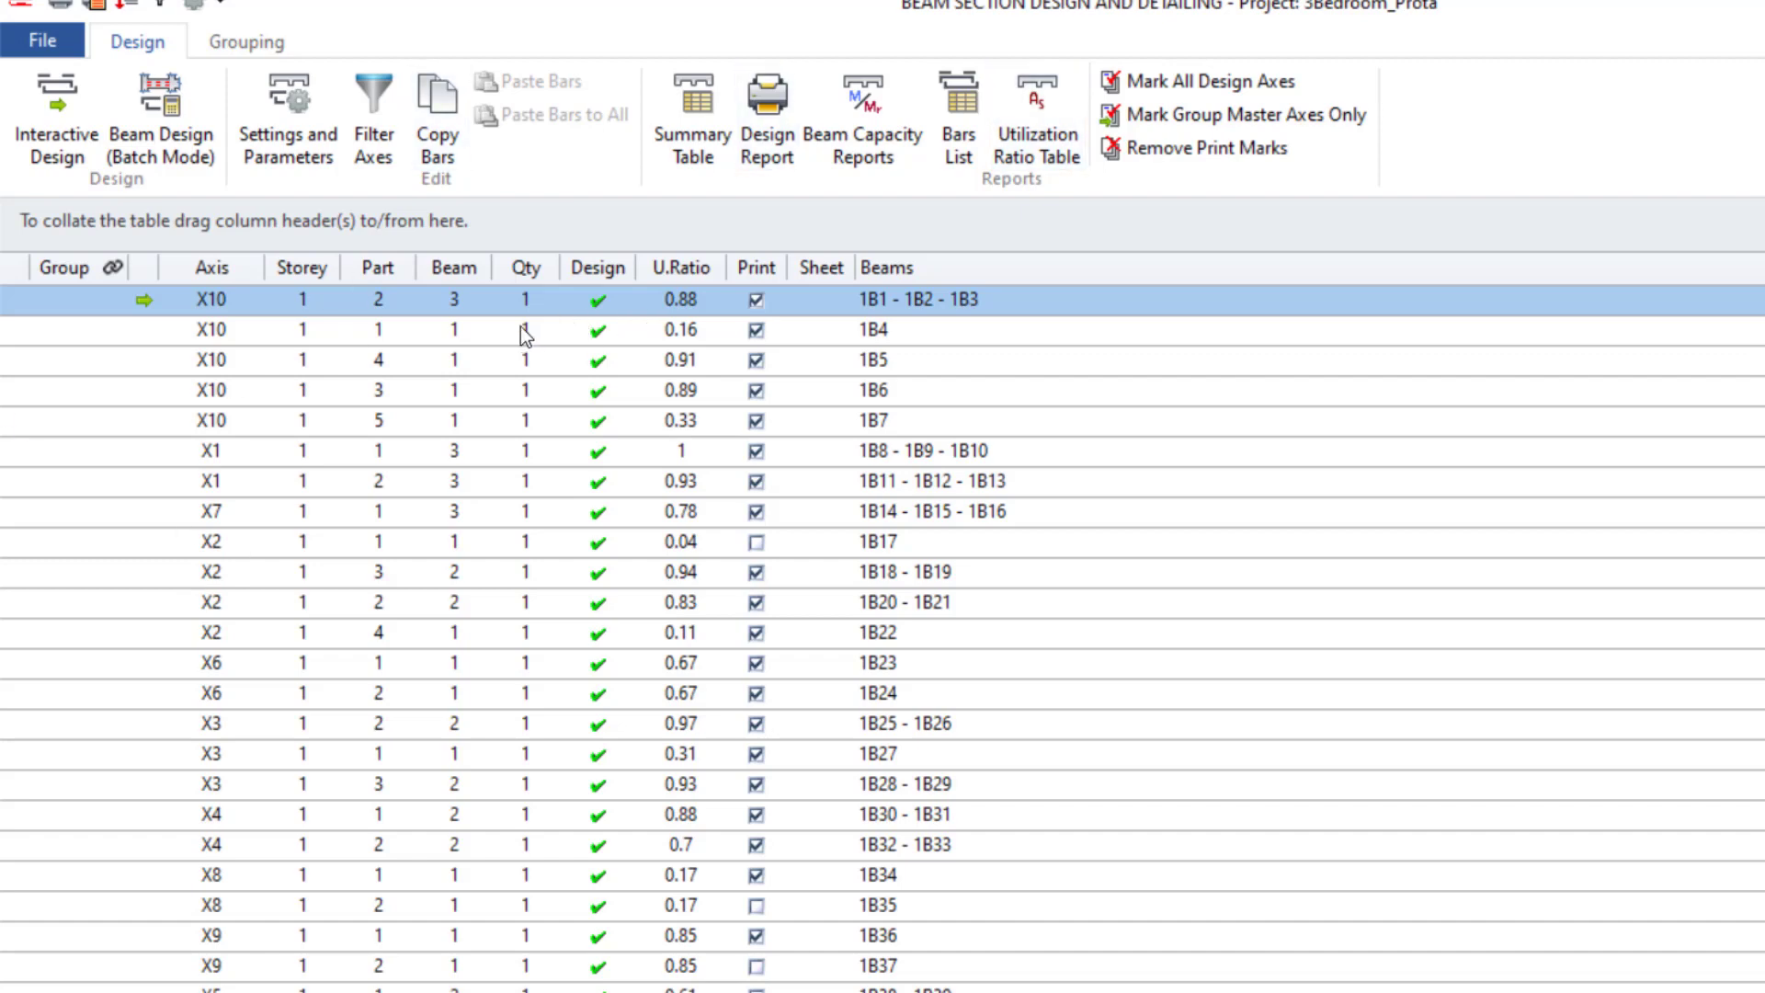
scroll(521, 451, "down", 20)
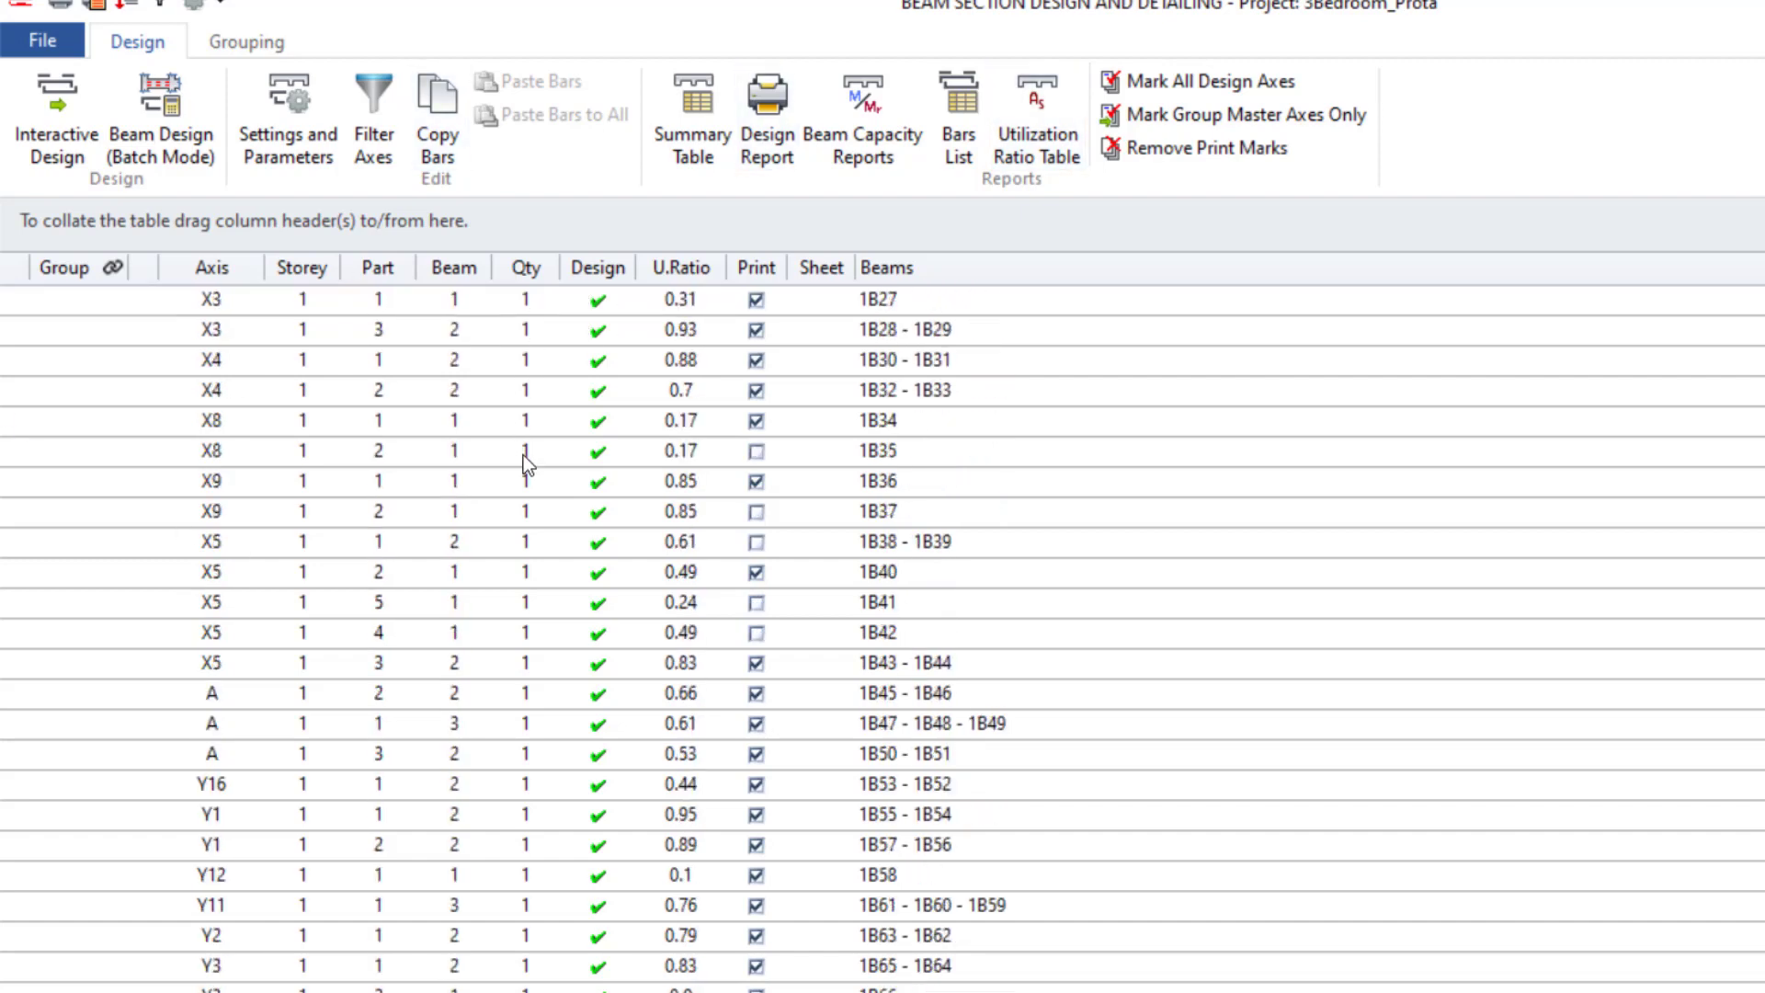
scroll(561, 543, "down", 15)
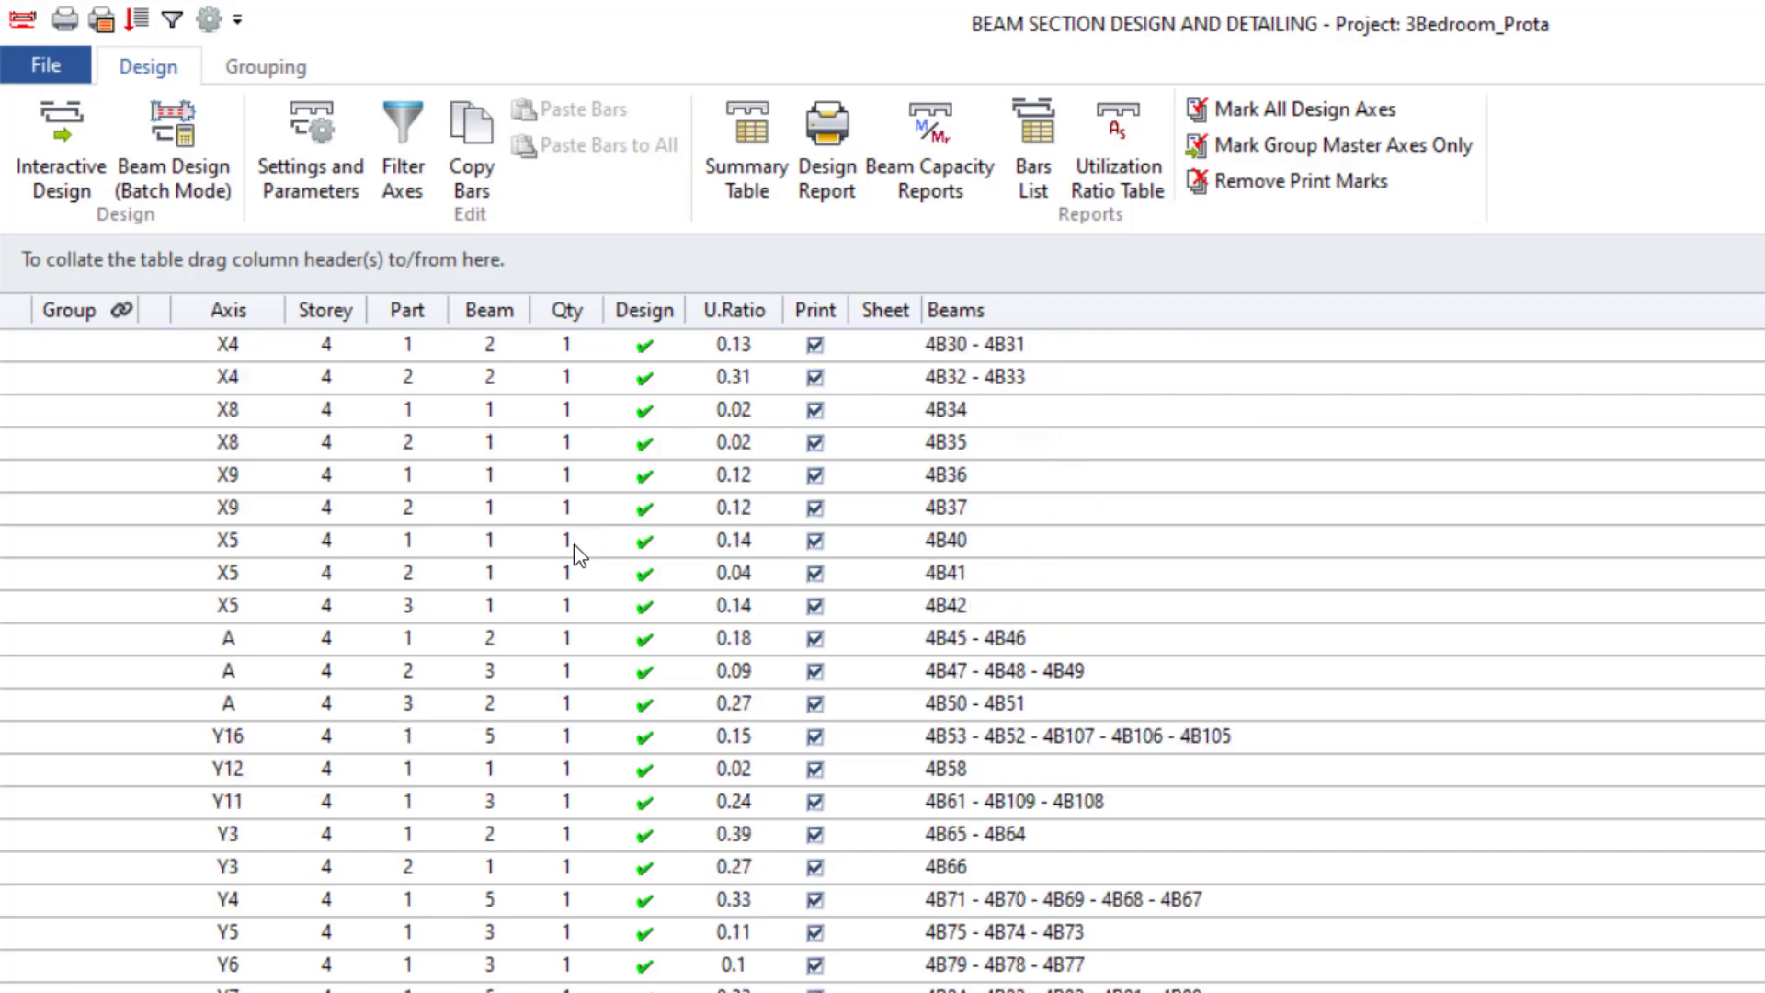
scroll(575, 554, "up", 12)
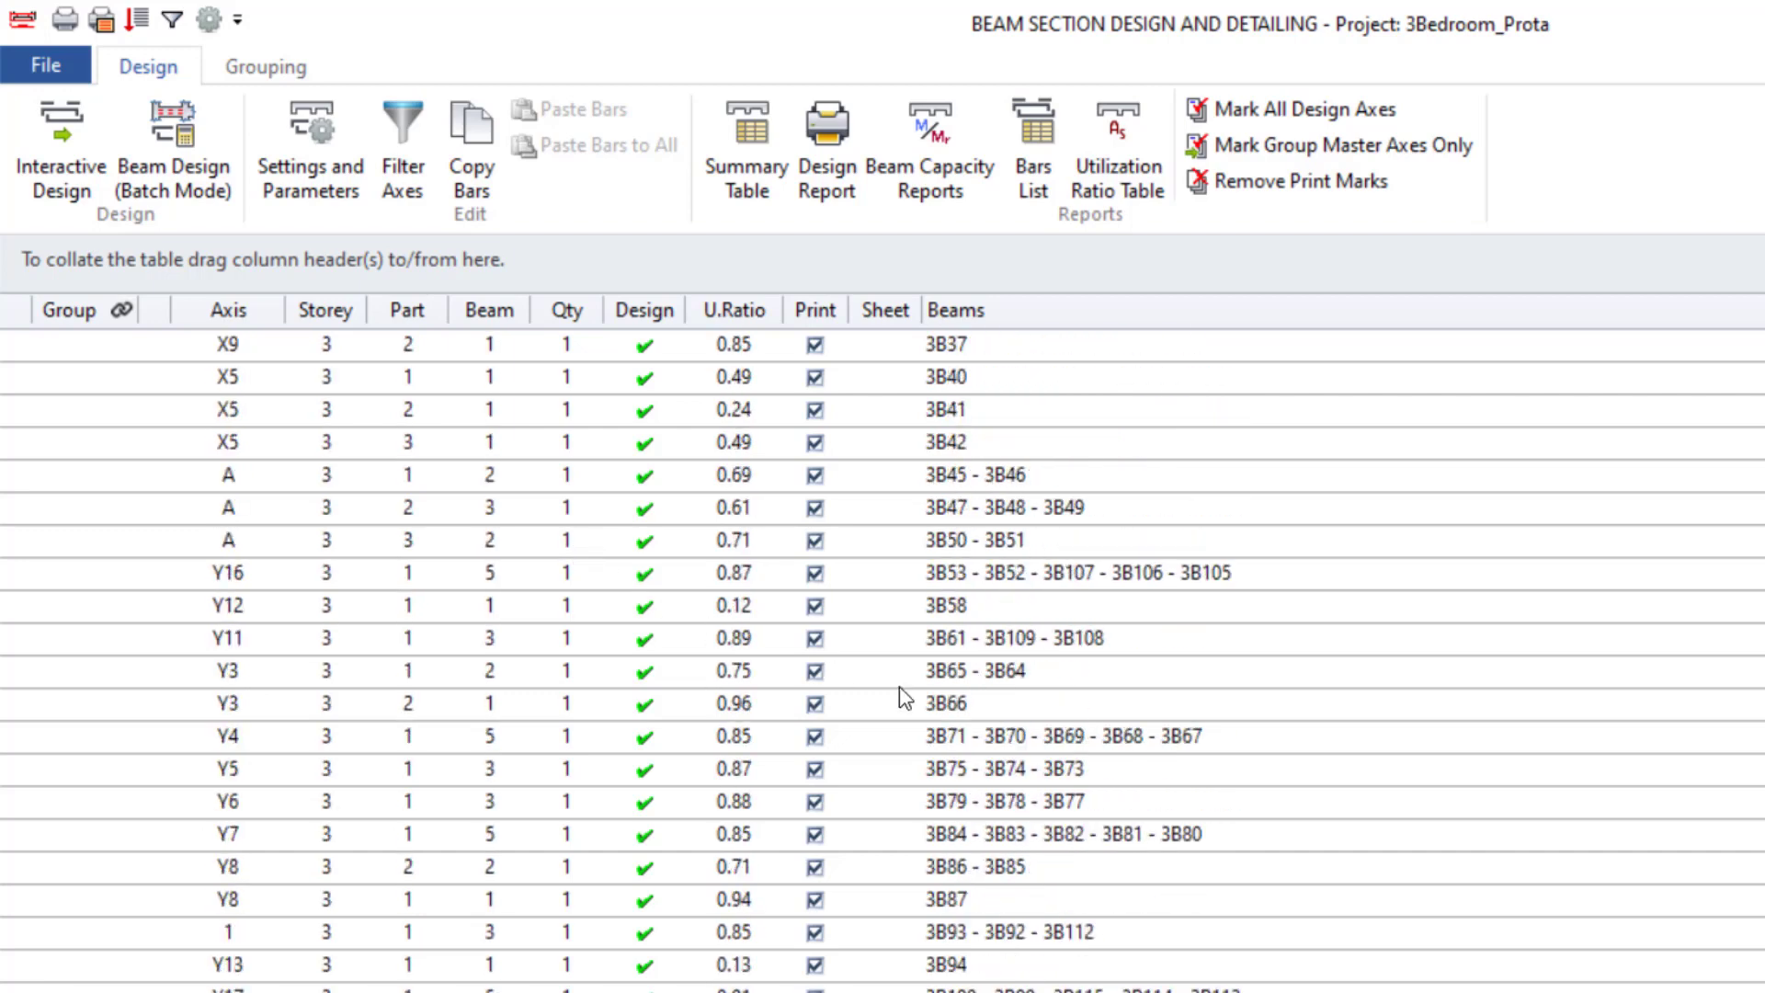
scroll(910, 644, "down", 6)
scroll(919, 643, "down", 6)
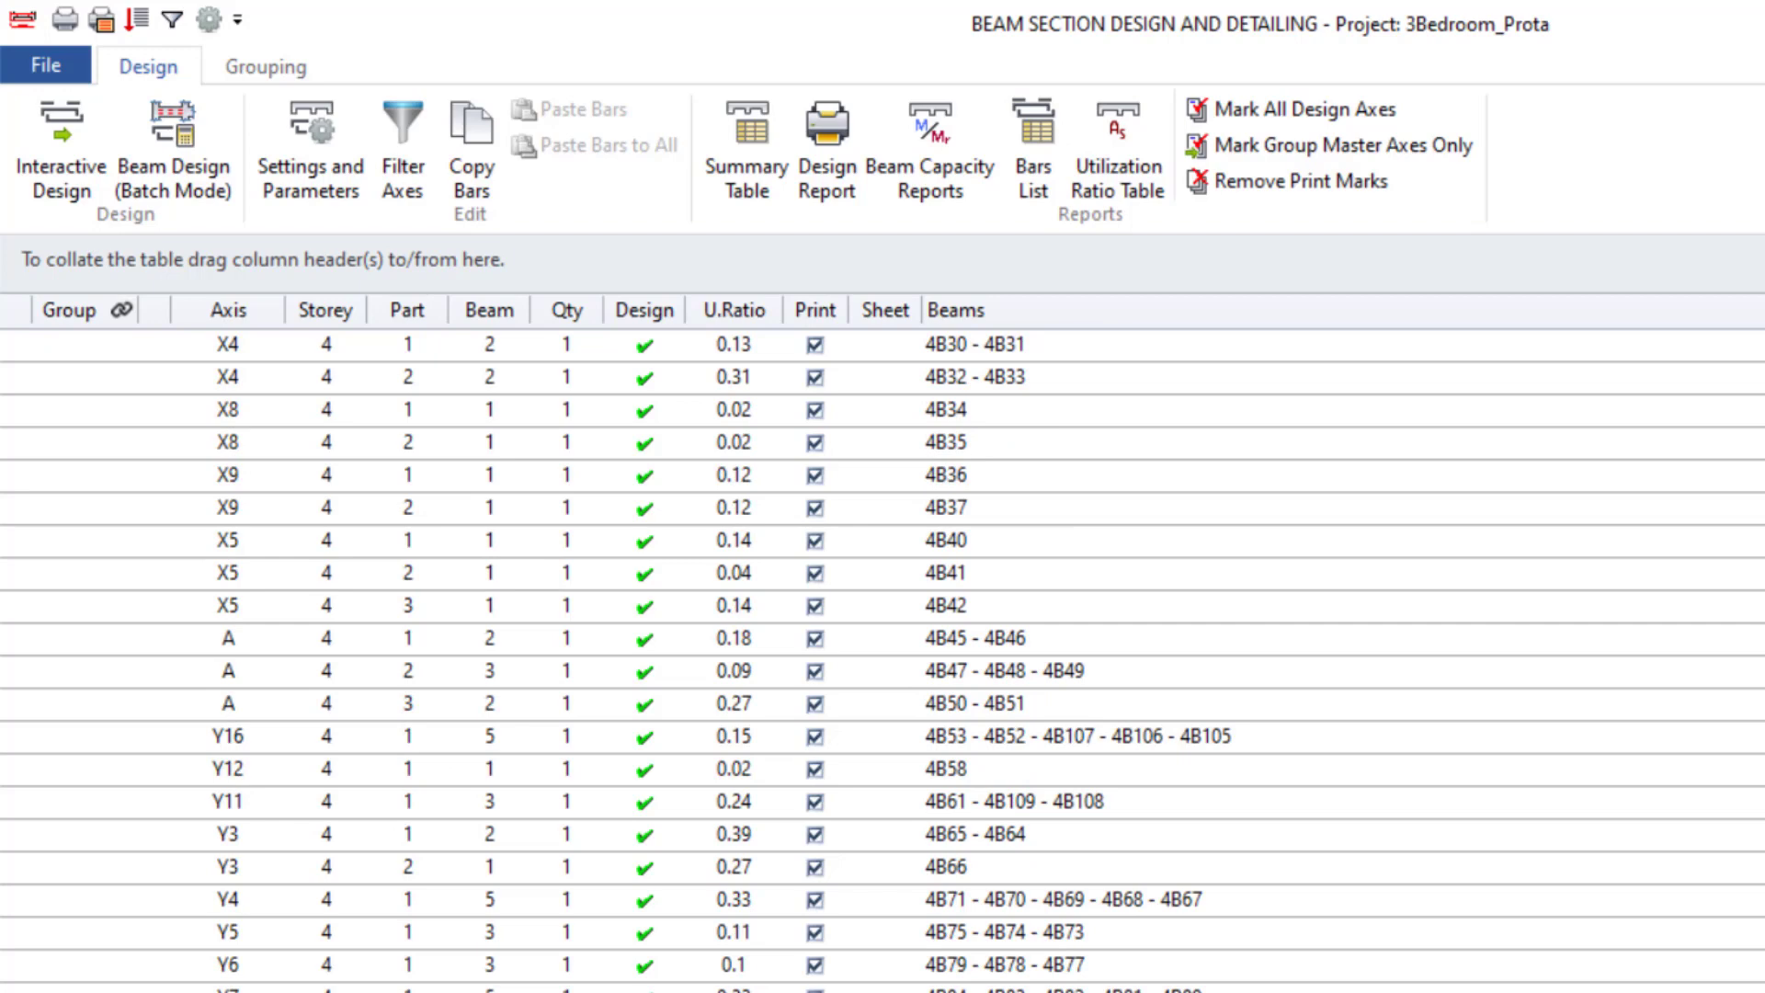
scroll(953, 772, "up", 11)
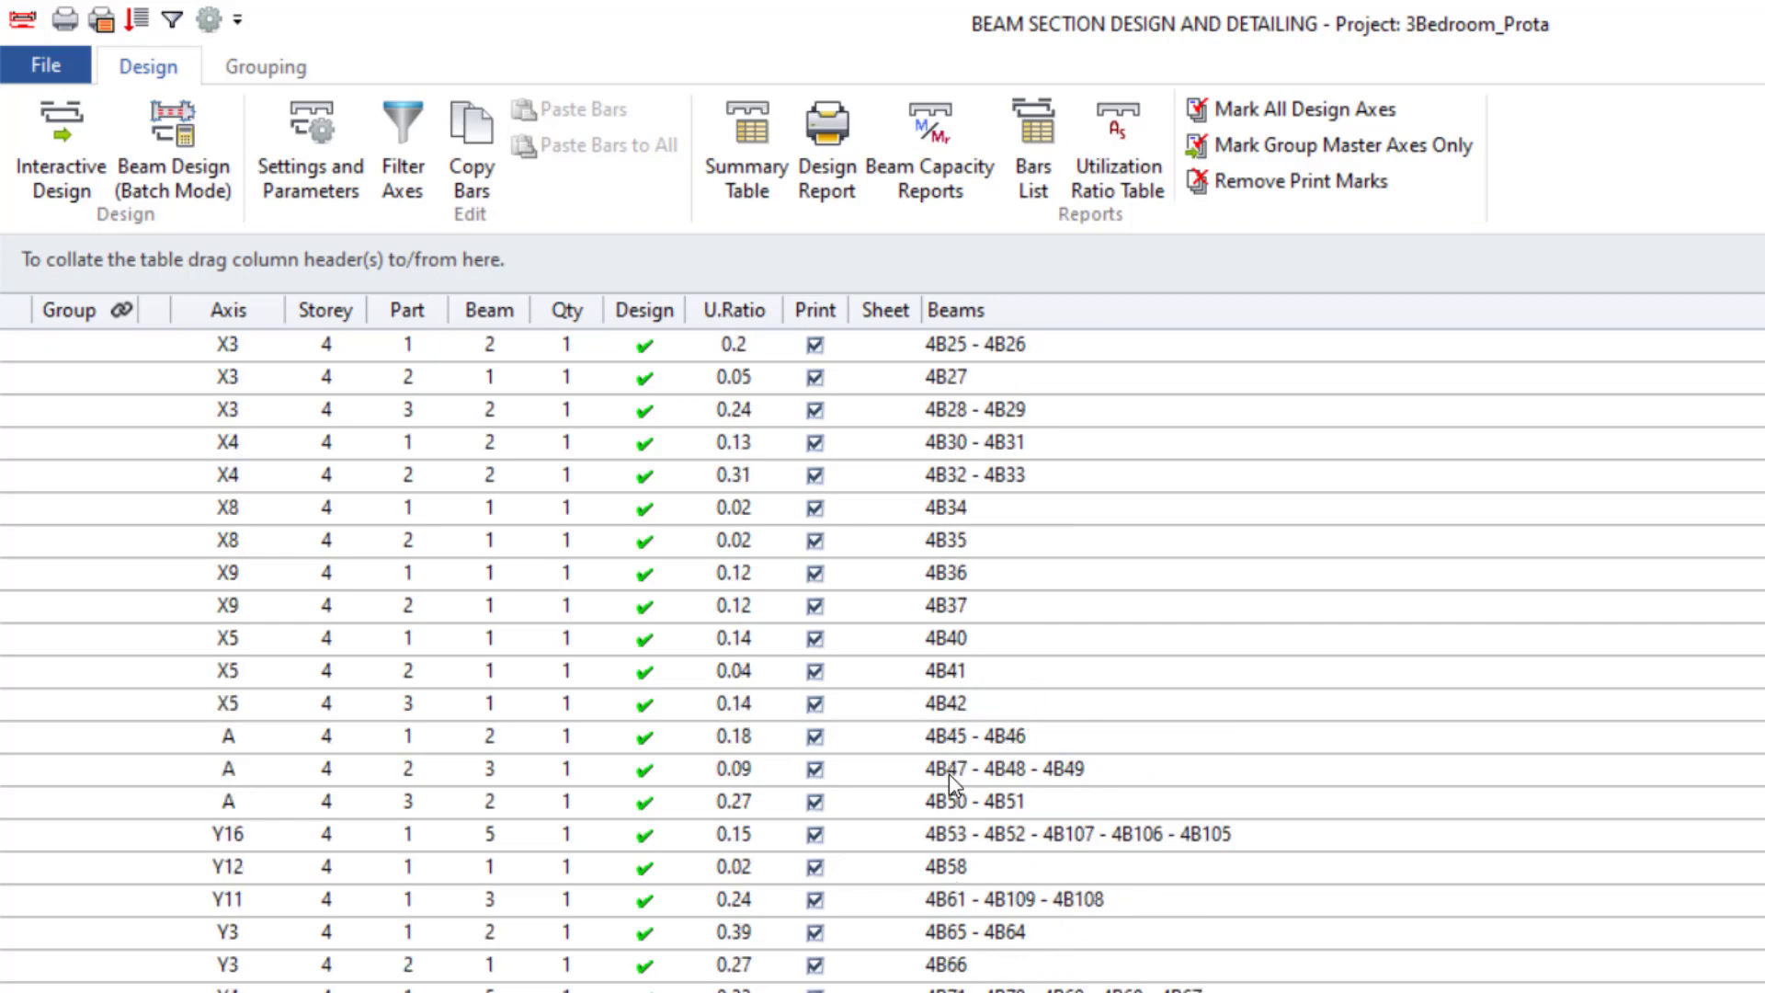
scroll(934, 574, "up", 13)
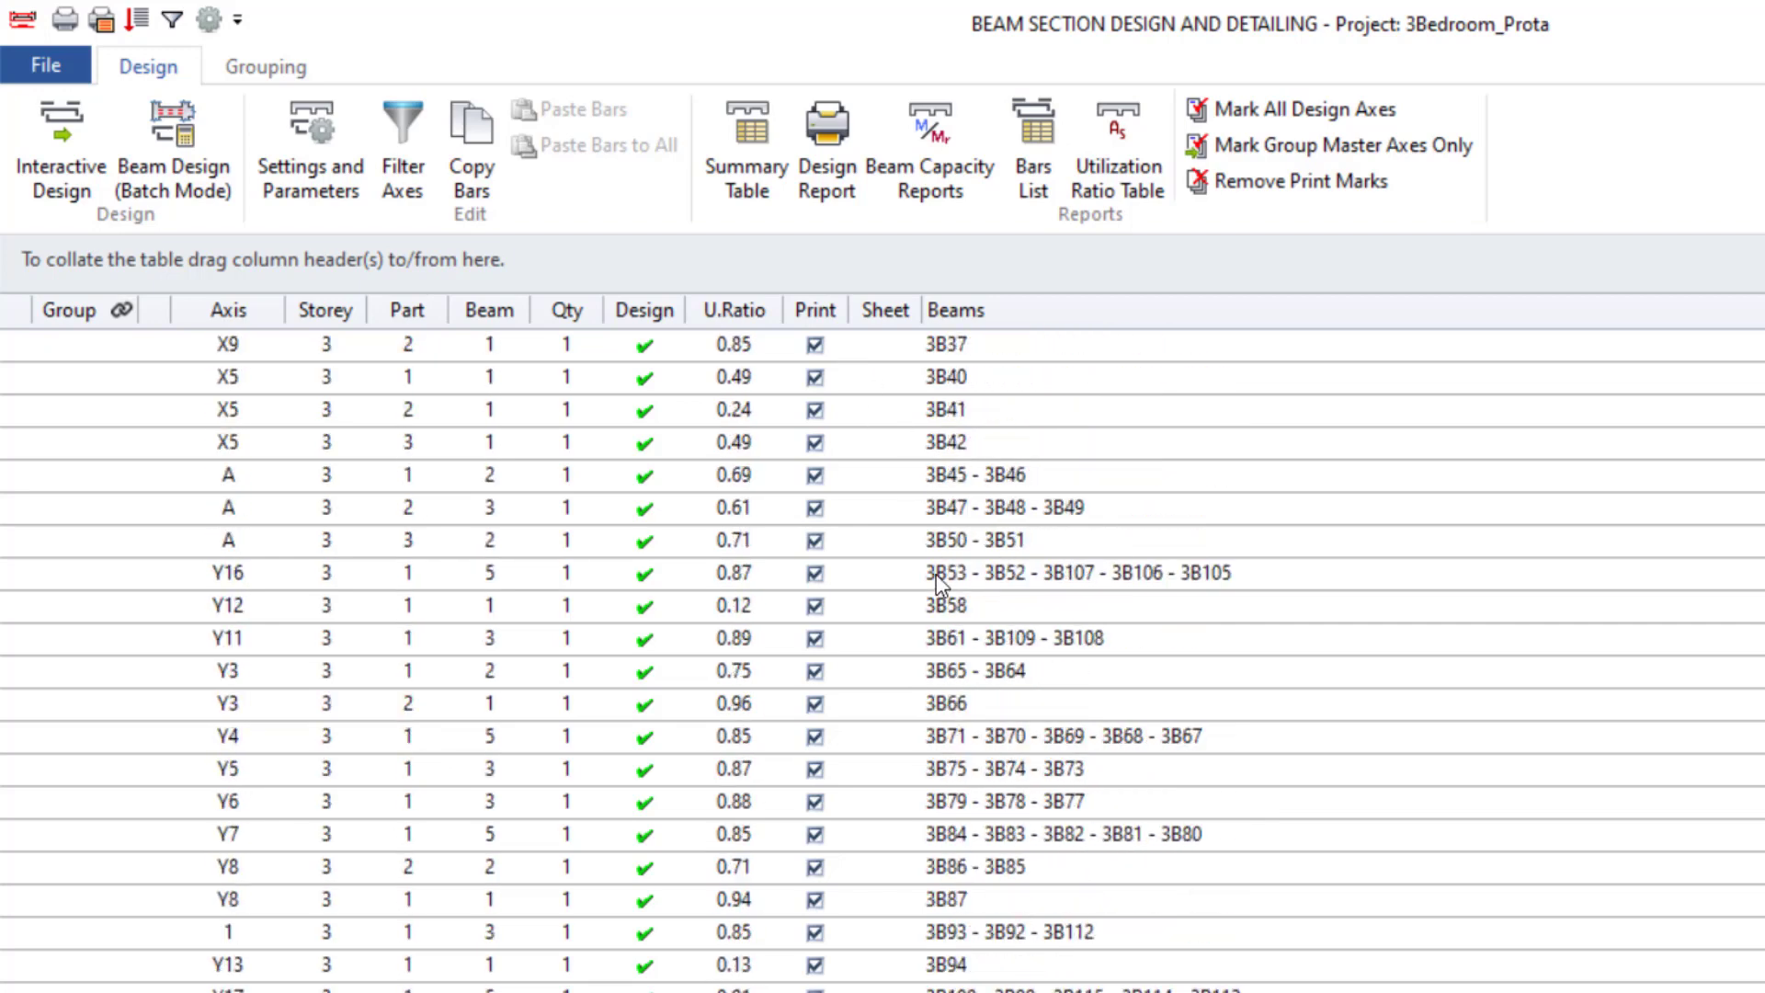
scroll(950, 415, "up", 18)
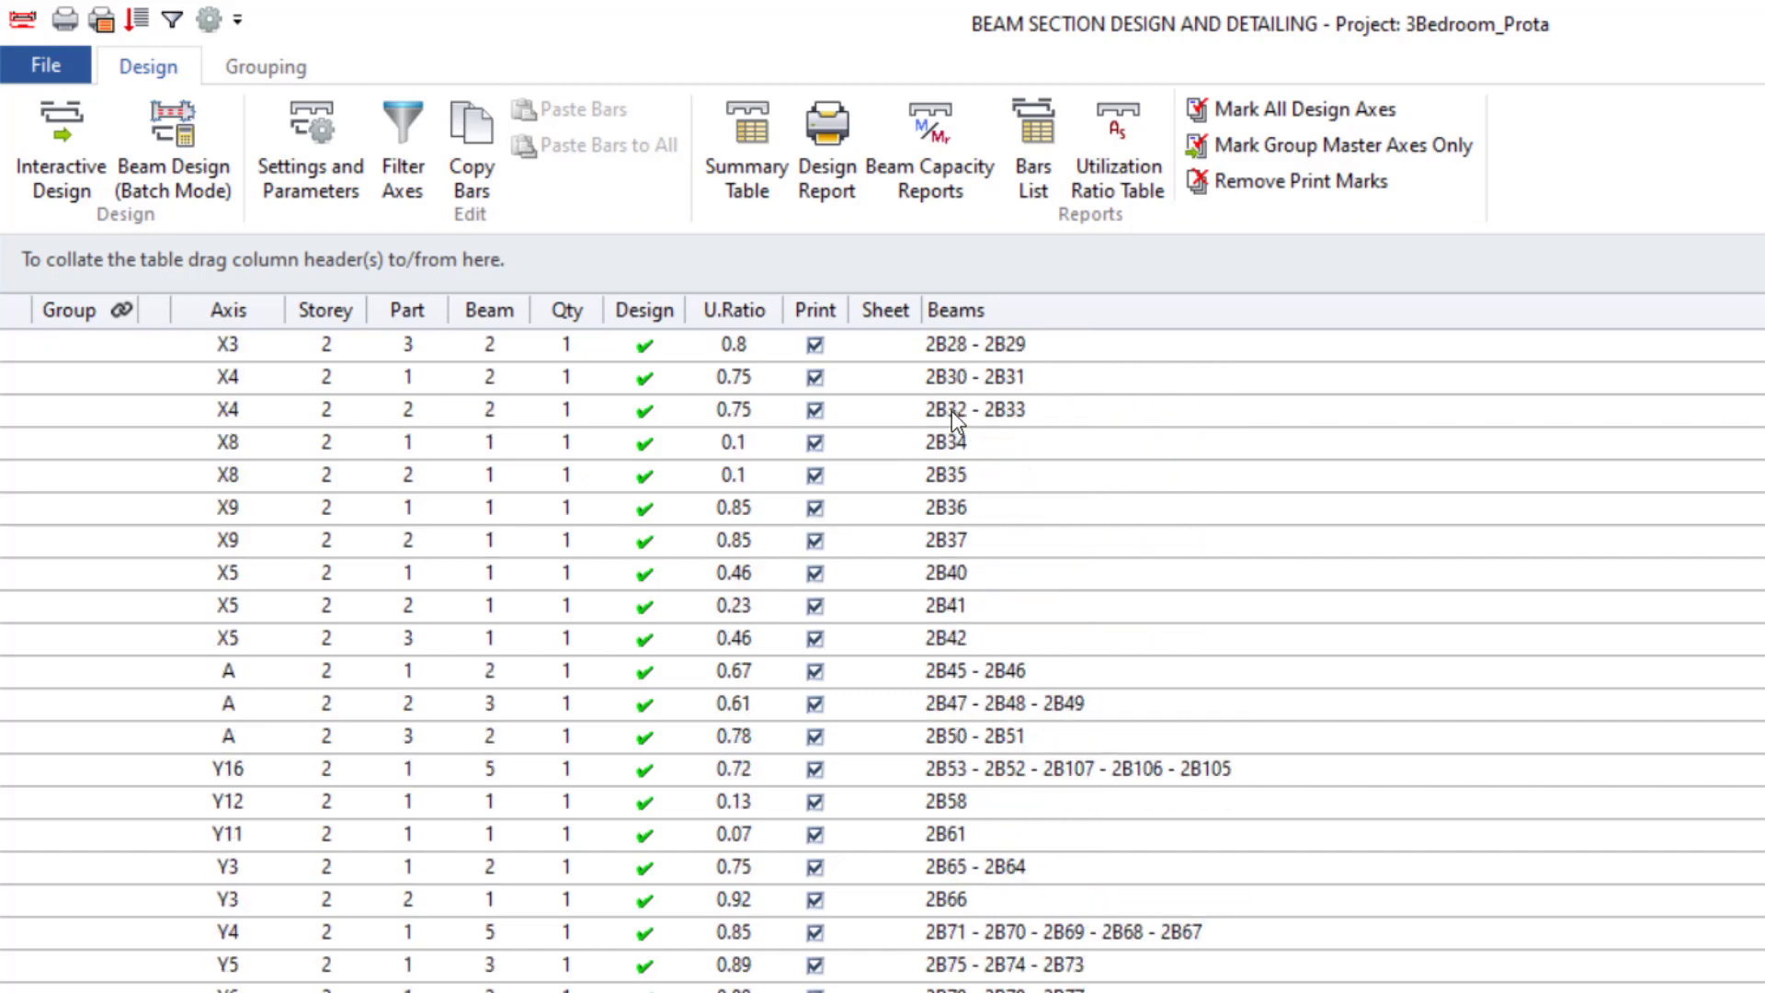
scroll(967, 395, "up", 5)
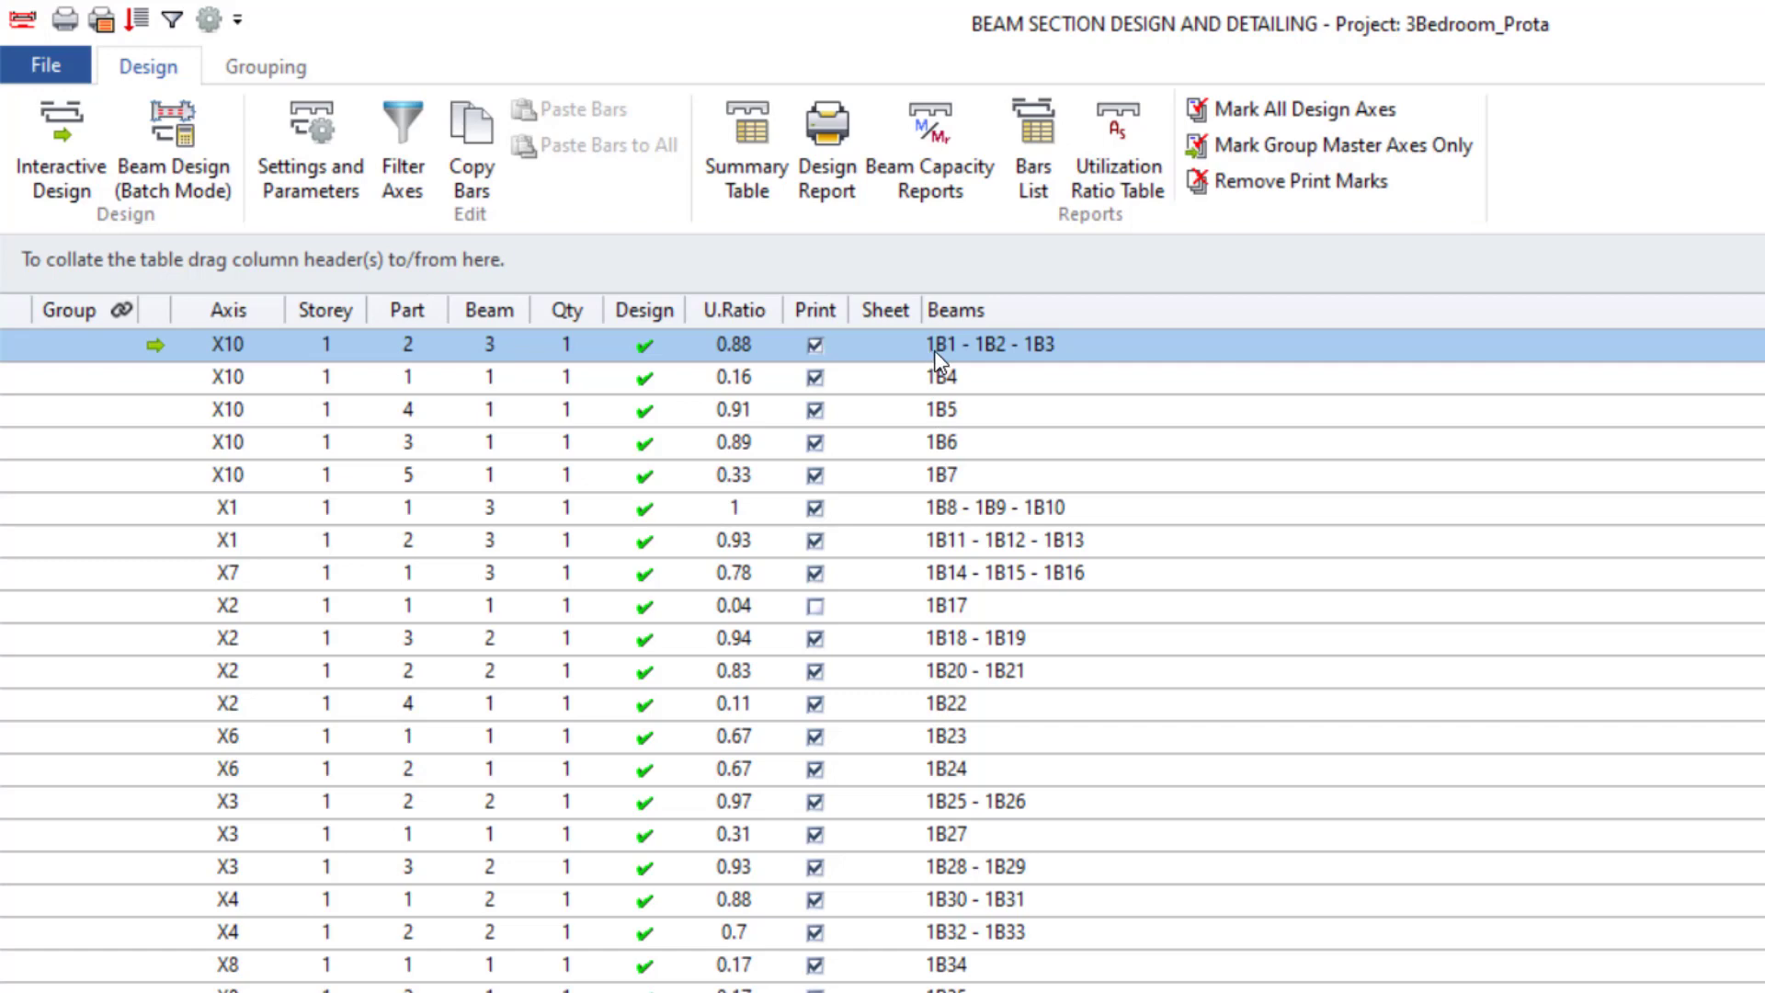
scroll(934, 351, "down", 1)
scroll(924, 368, "up", 1)
Step: Filter the beam axes with the storey and member label filters enabled, selecting only Storey 1
left_click(403, 152)
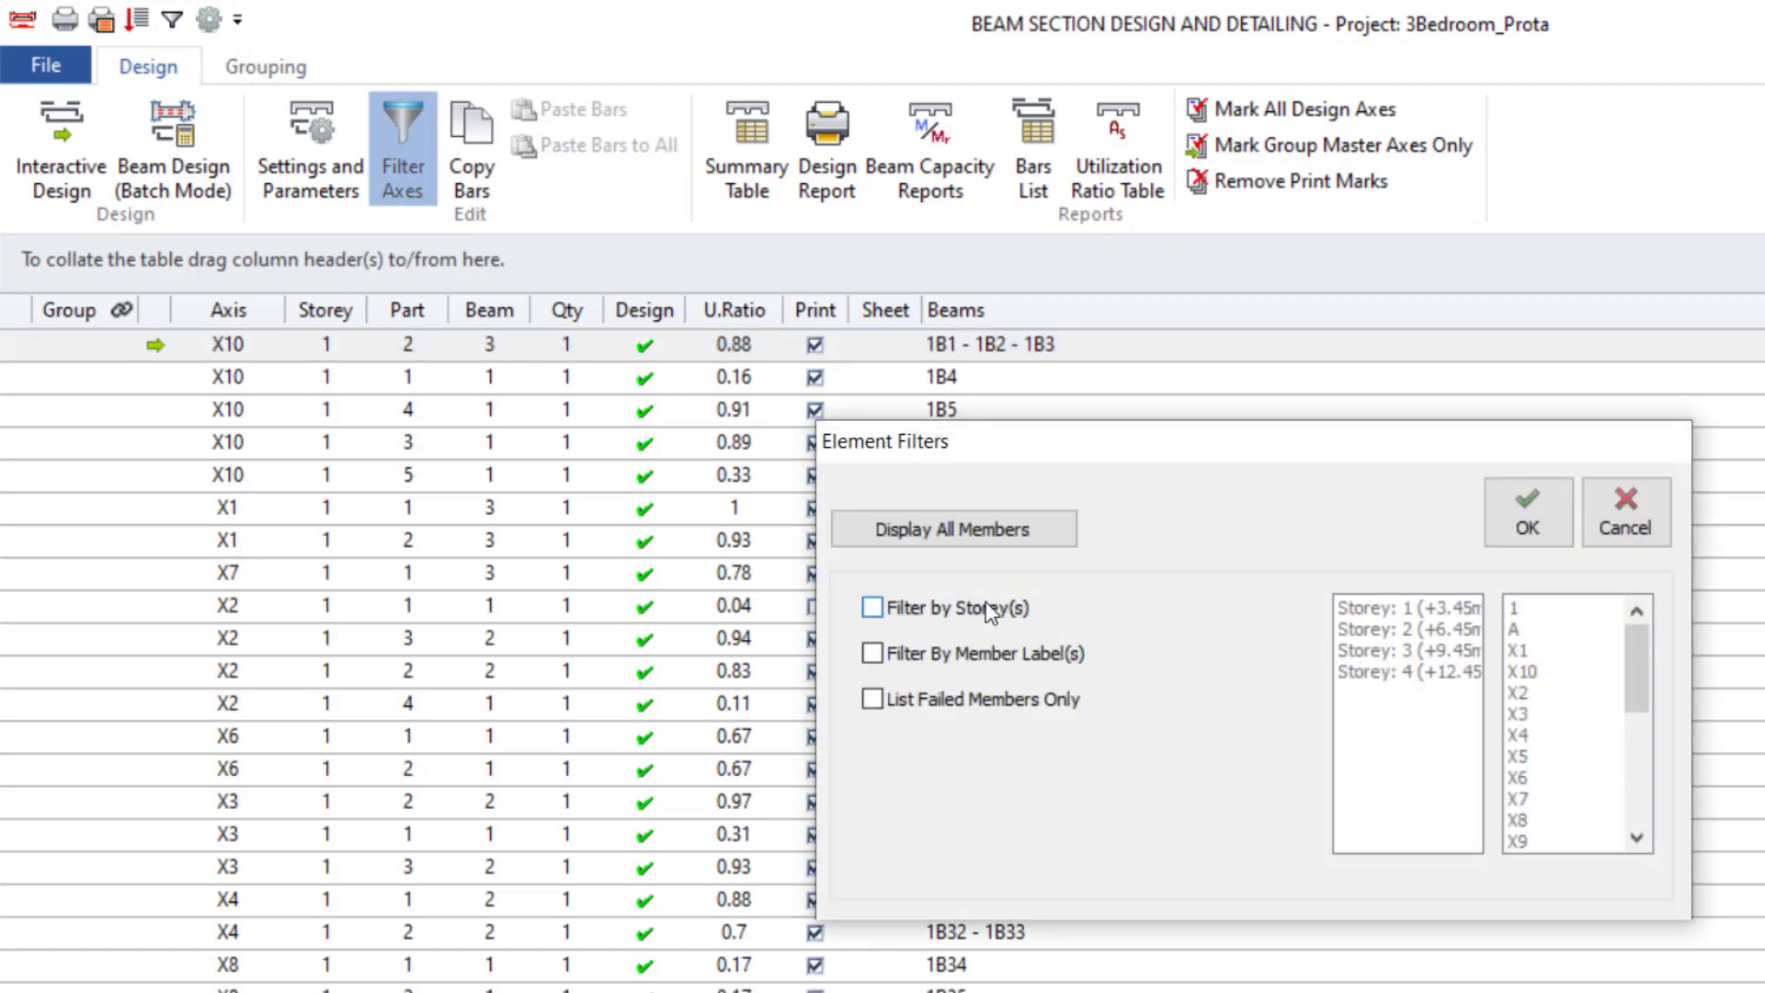
left_click(935, 663)
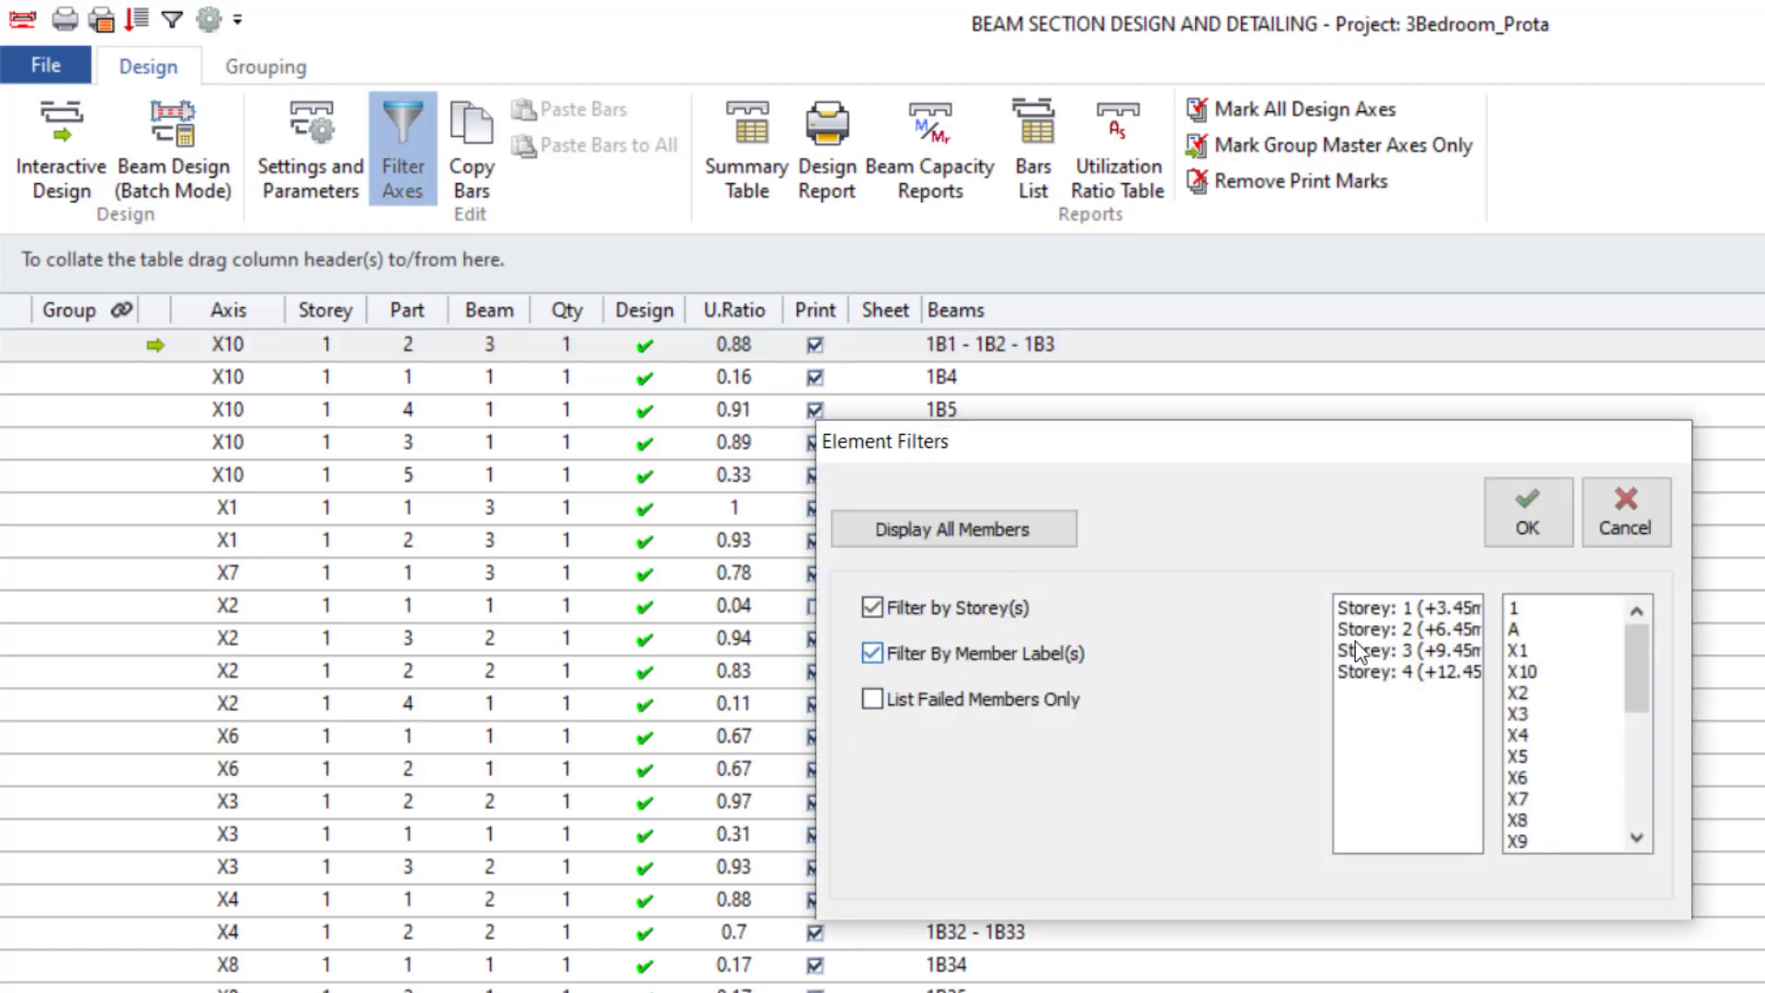
left_click(1369, 610)
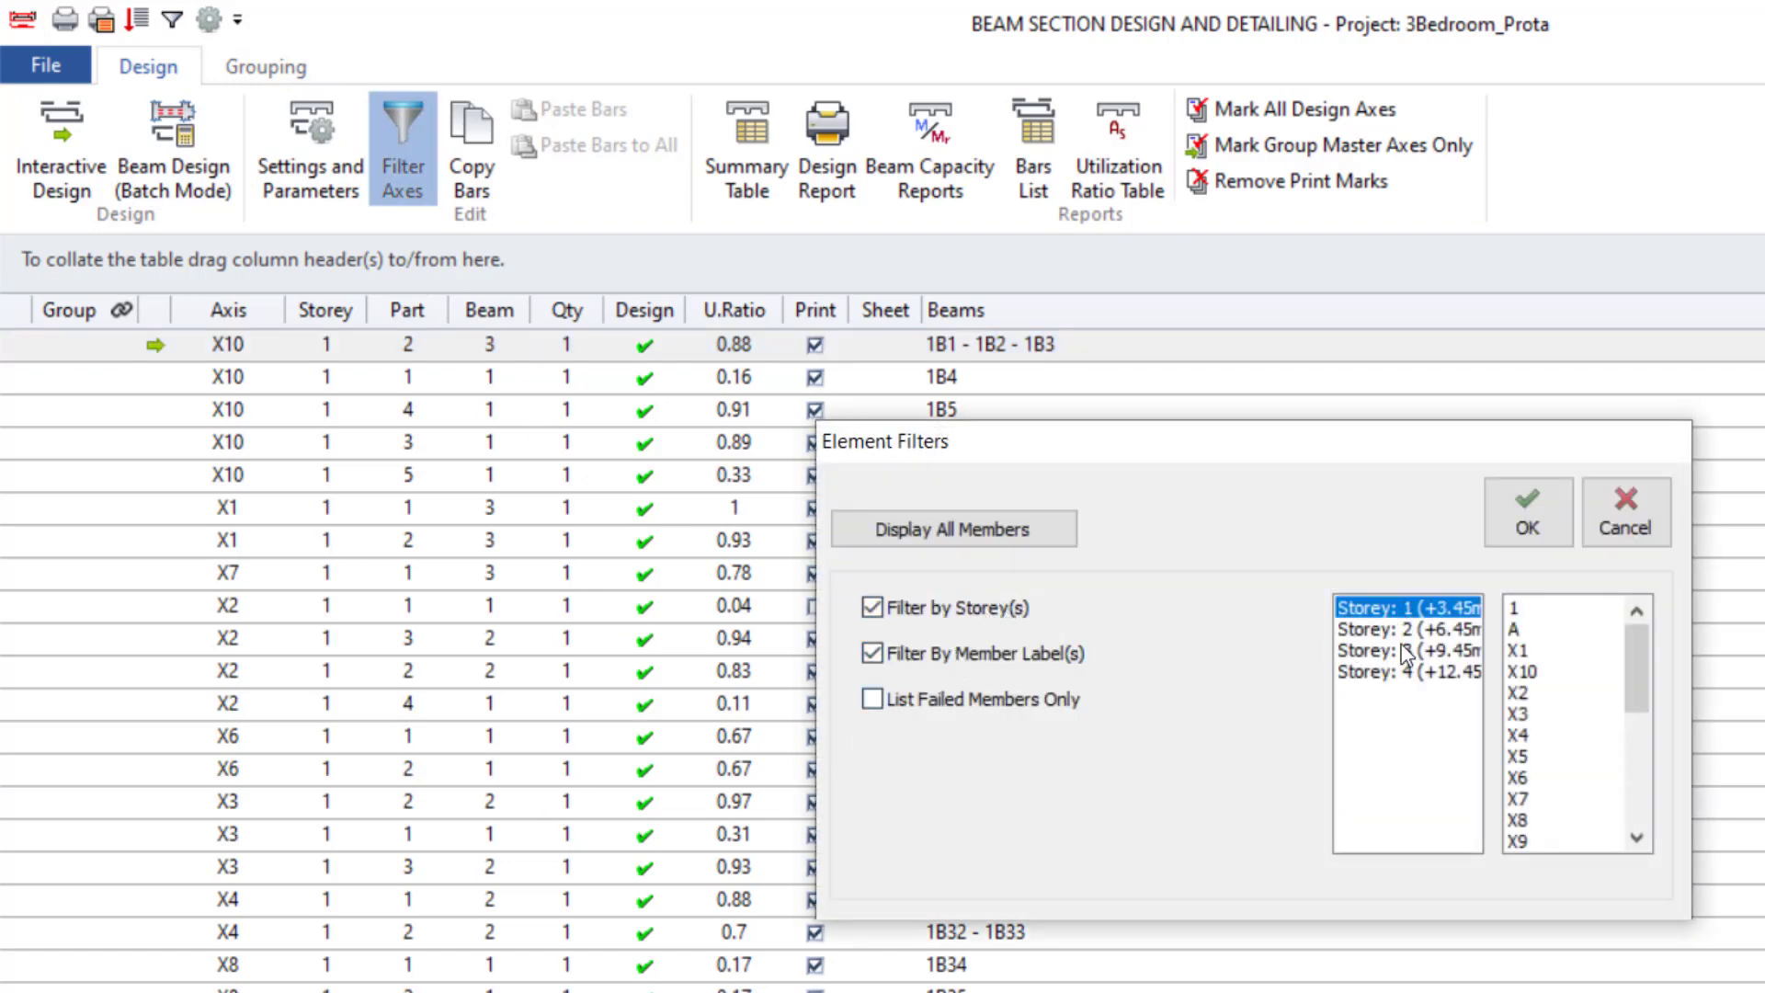
left_click(1535, 507)
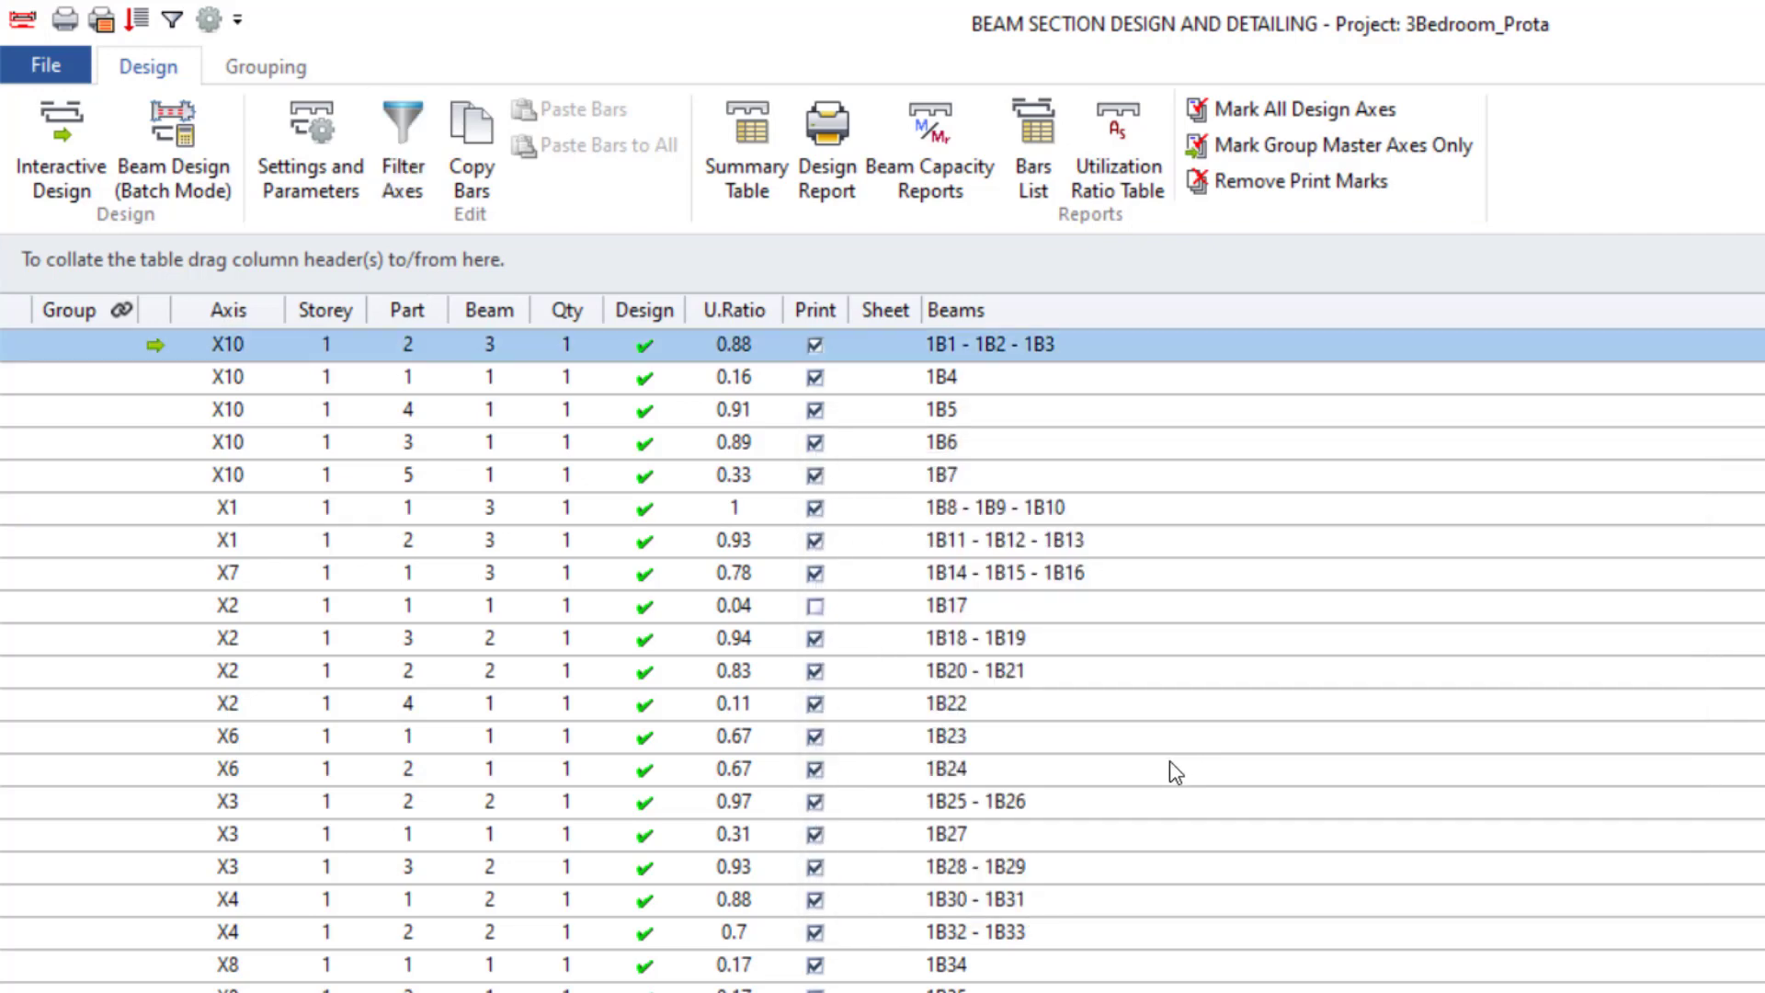
Step: Automatically group all similar beam axes in the filtered Storey 1 list
scroll(887, 606, "down", 7)
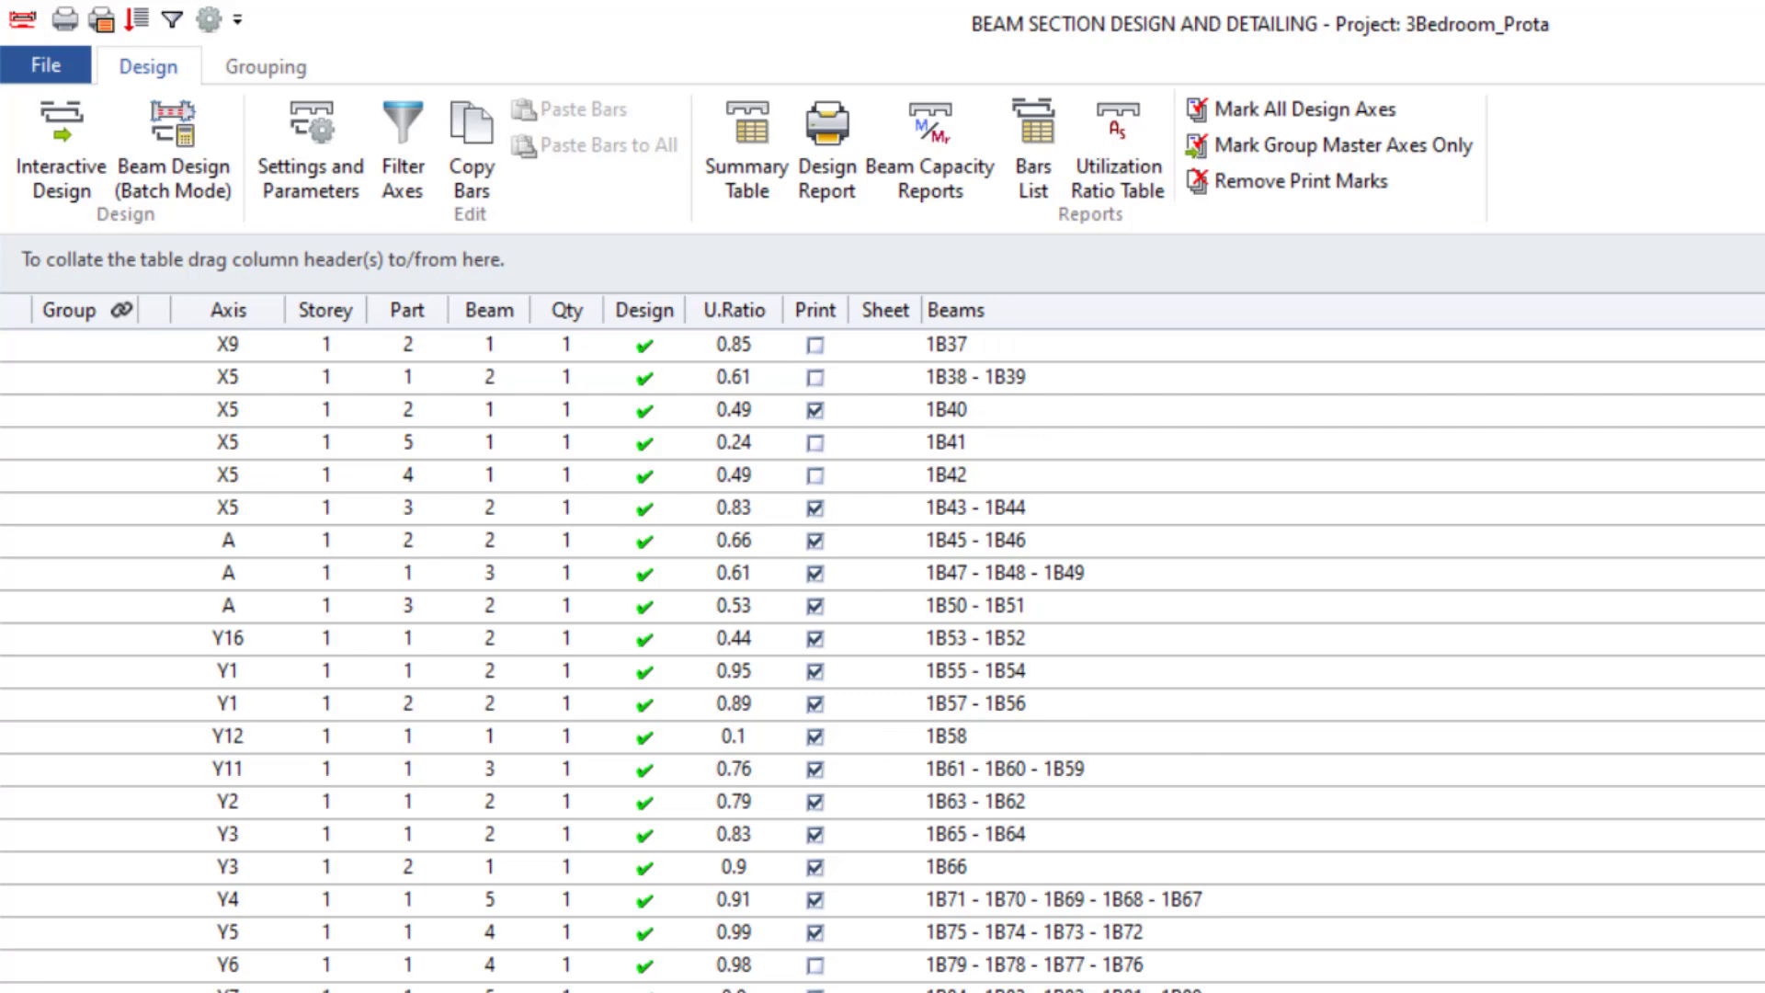
scroll(910, 852, "up", 7)
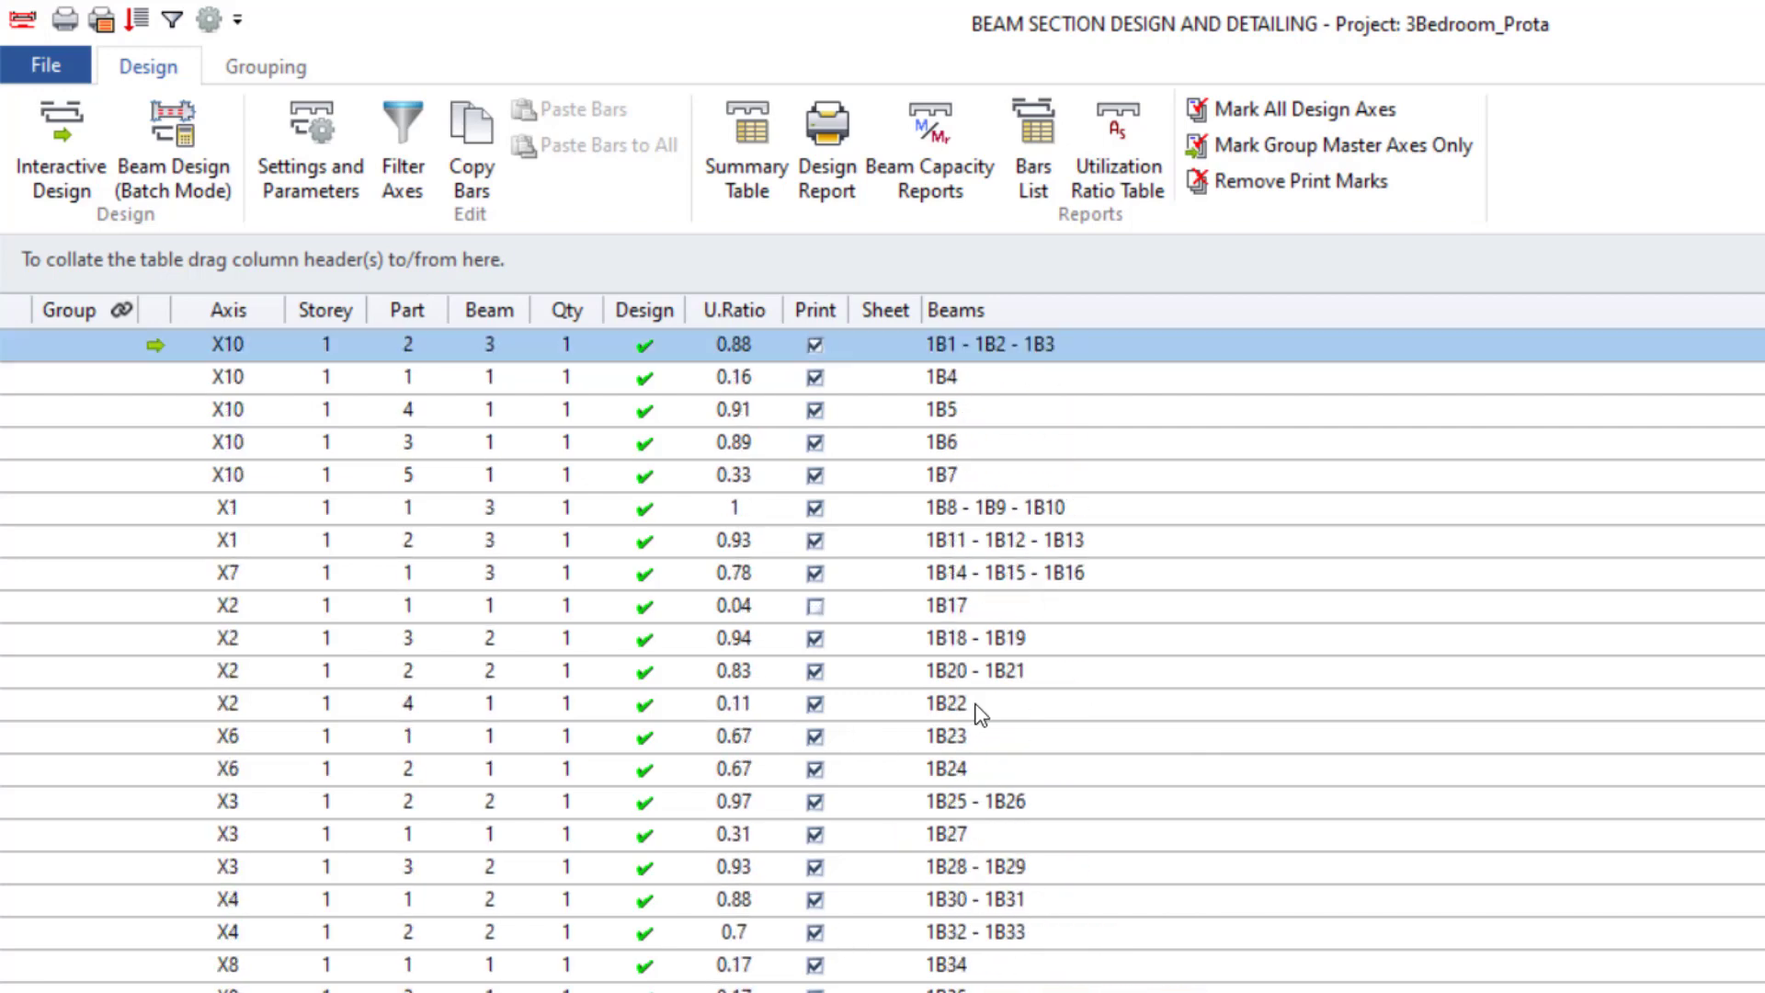
scroll(974, 717, "down", 4)
scroll(946, 708, "up", 4)
left_click(262, 72)
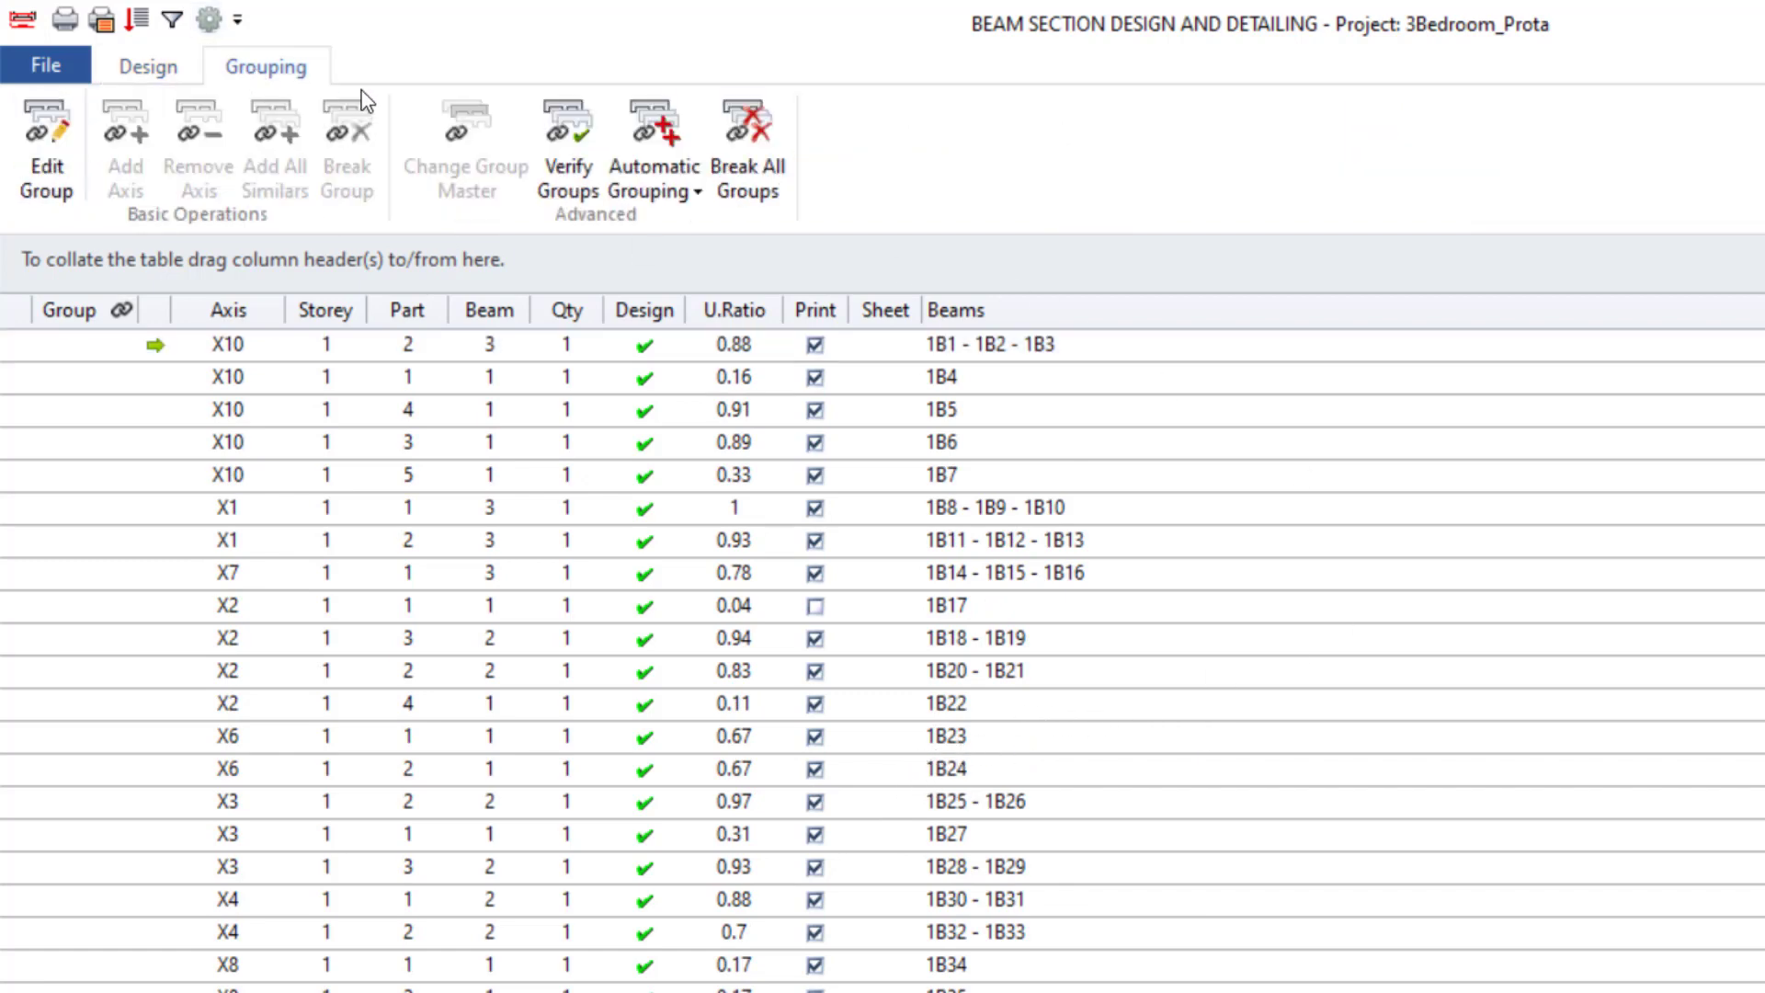
left_click(644, 189)
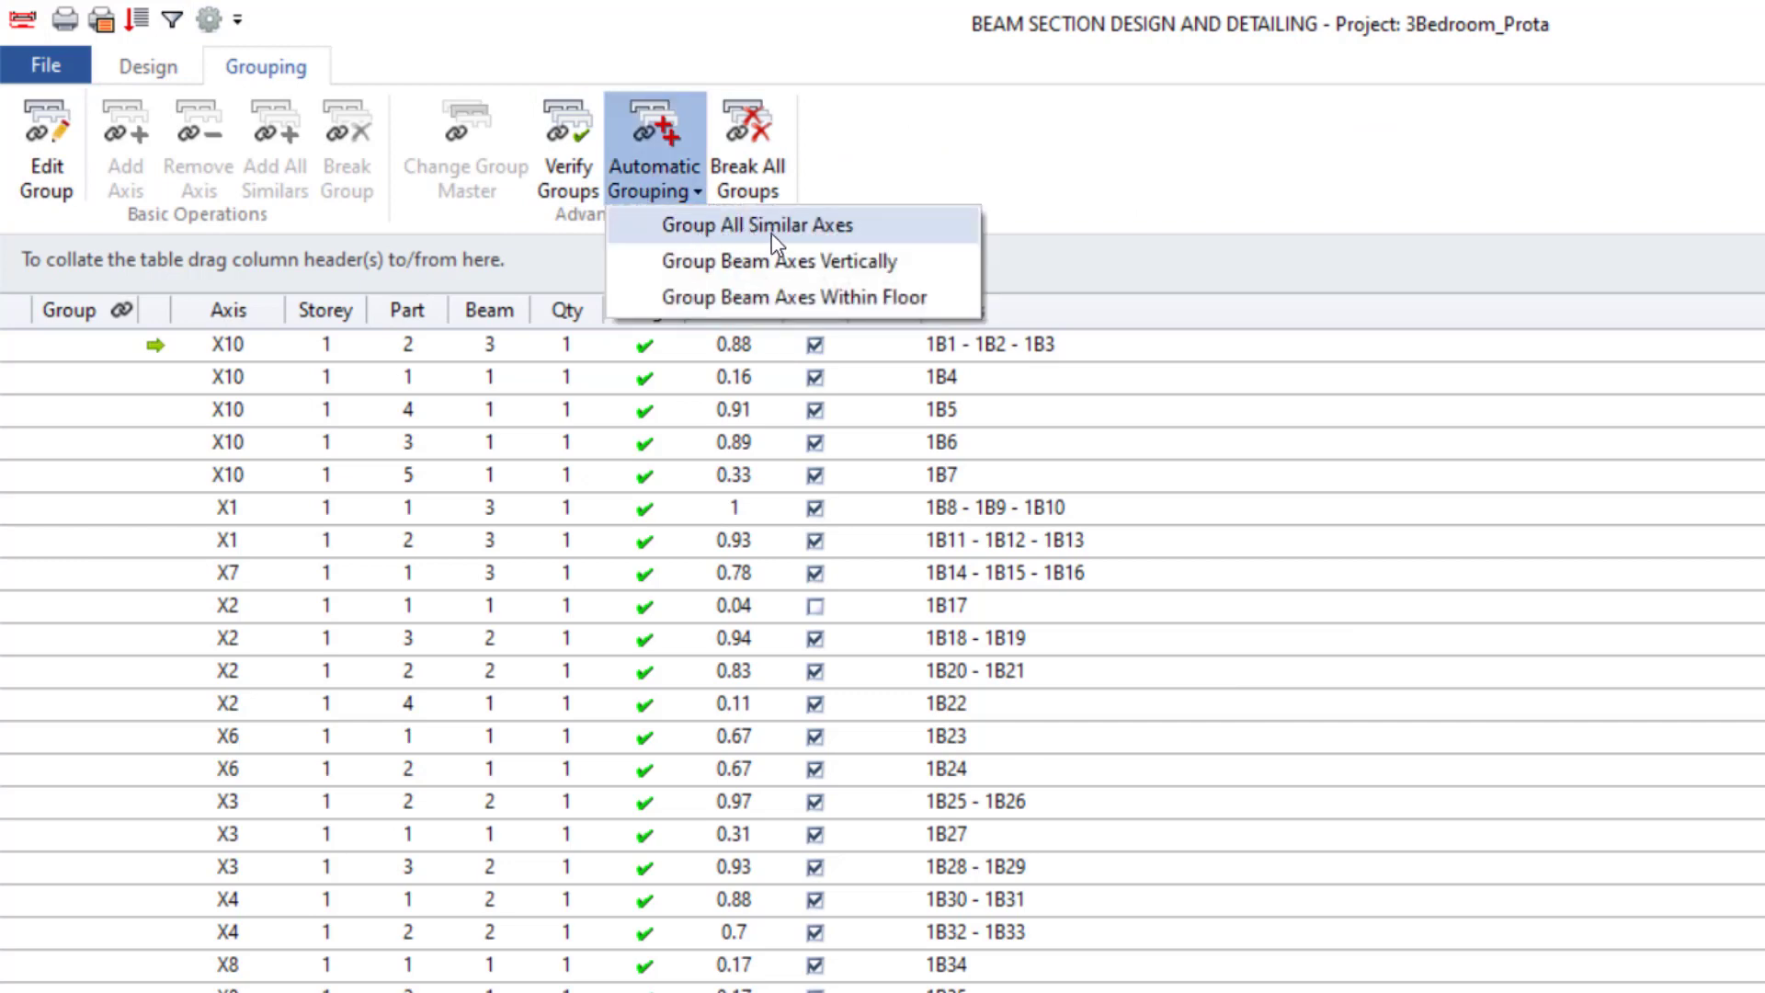
left_click(825, 227)
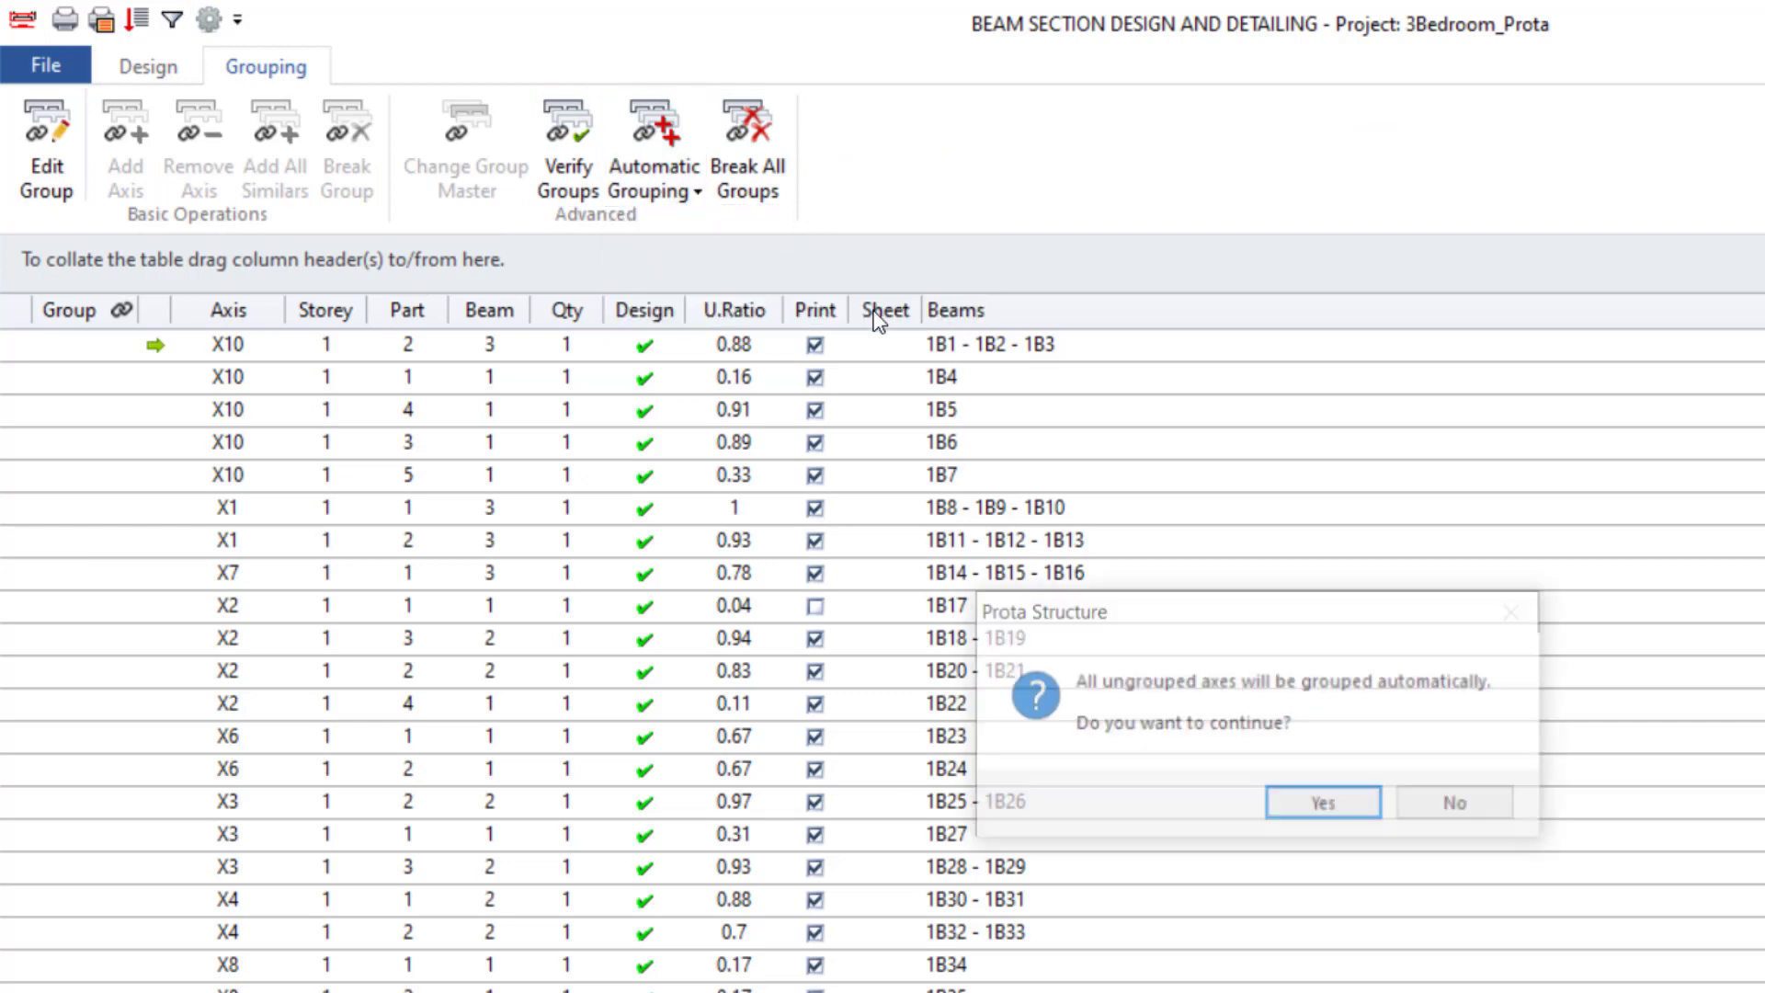
left_click(1305, 807)
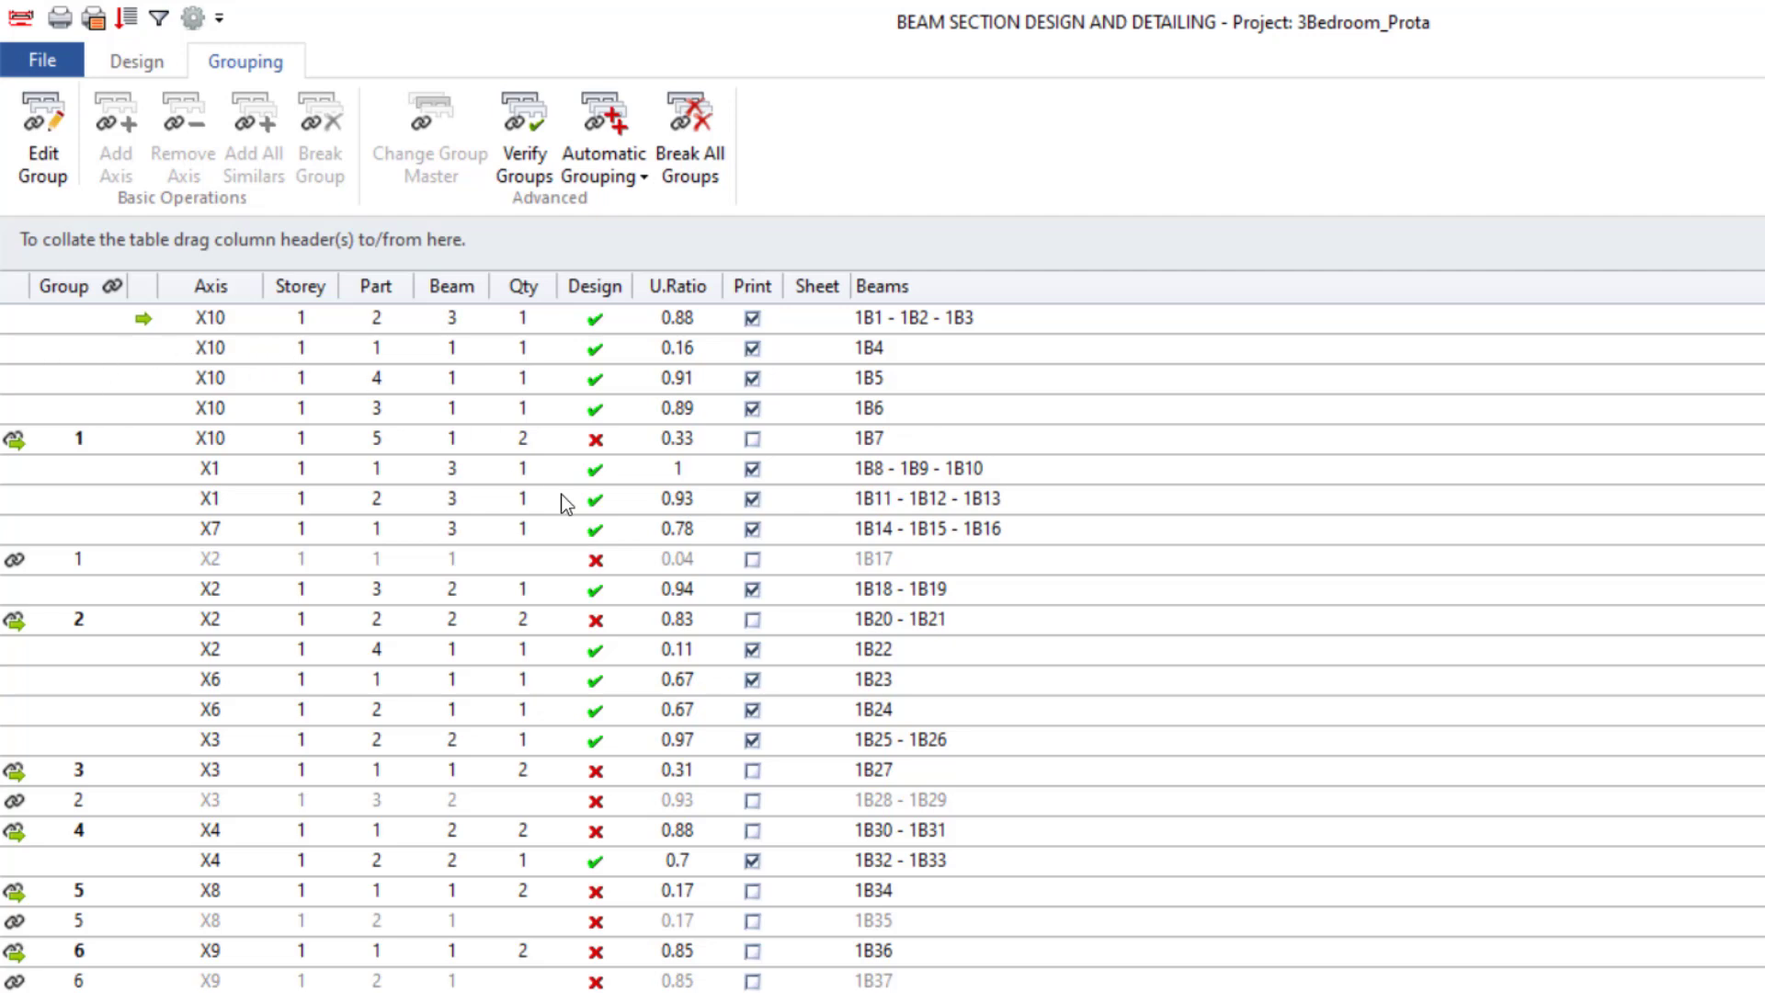
Step: Examine the grouped axes by selecting the group 1 master 1B7 and the group 2 master 1B20 - 1B21 to see their linked axes
scroll(532, 515, "down", 7)
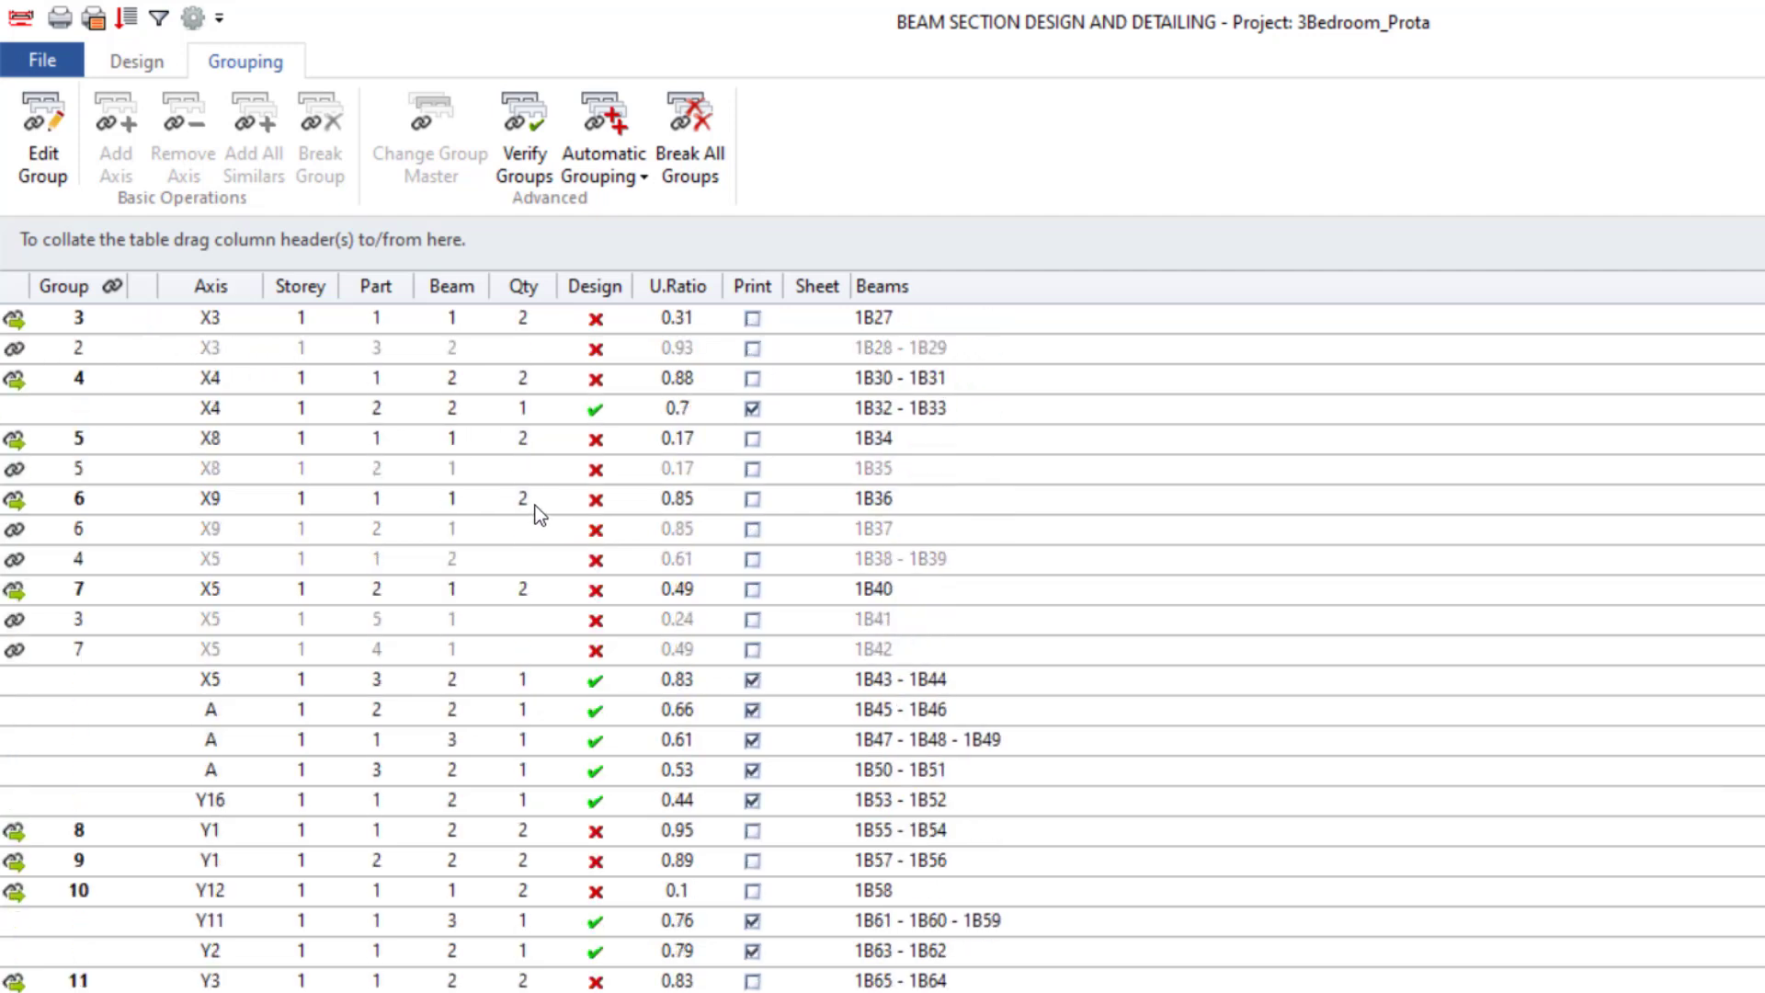
scroll(526, 522, "up", 7)
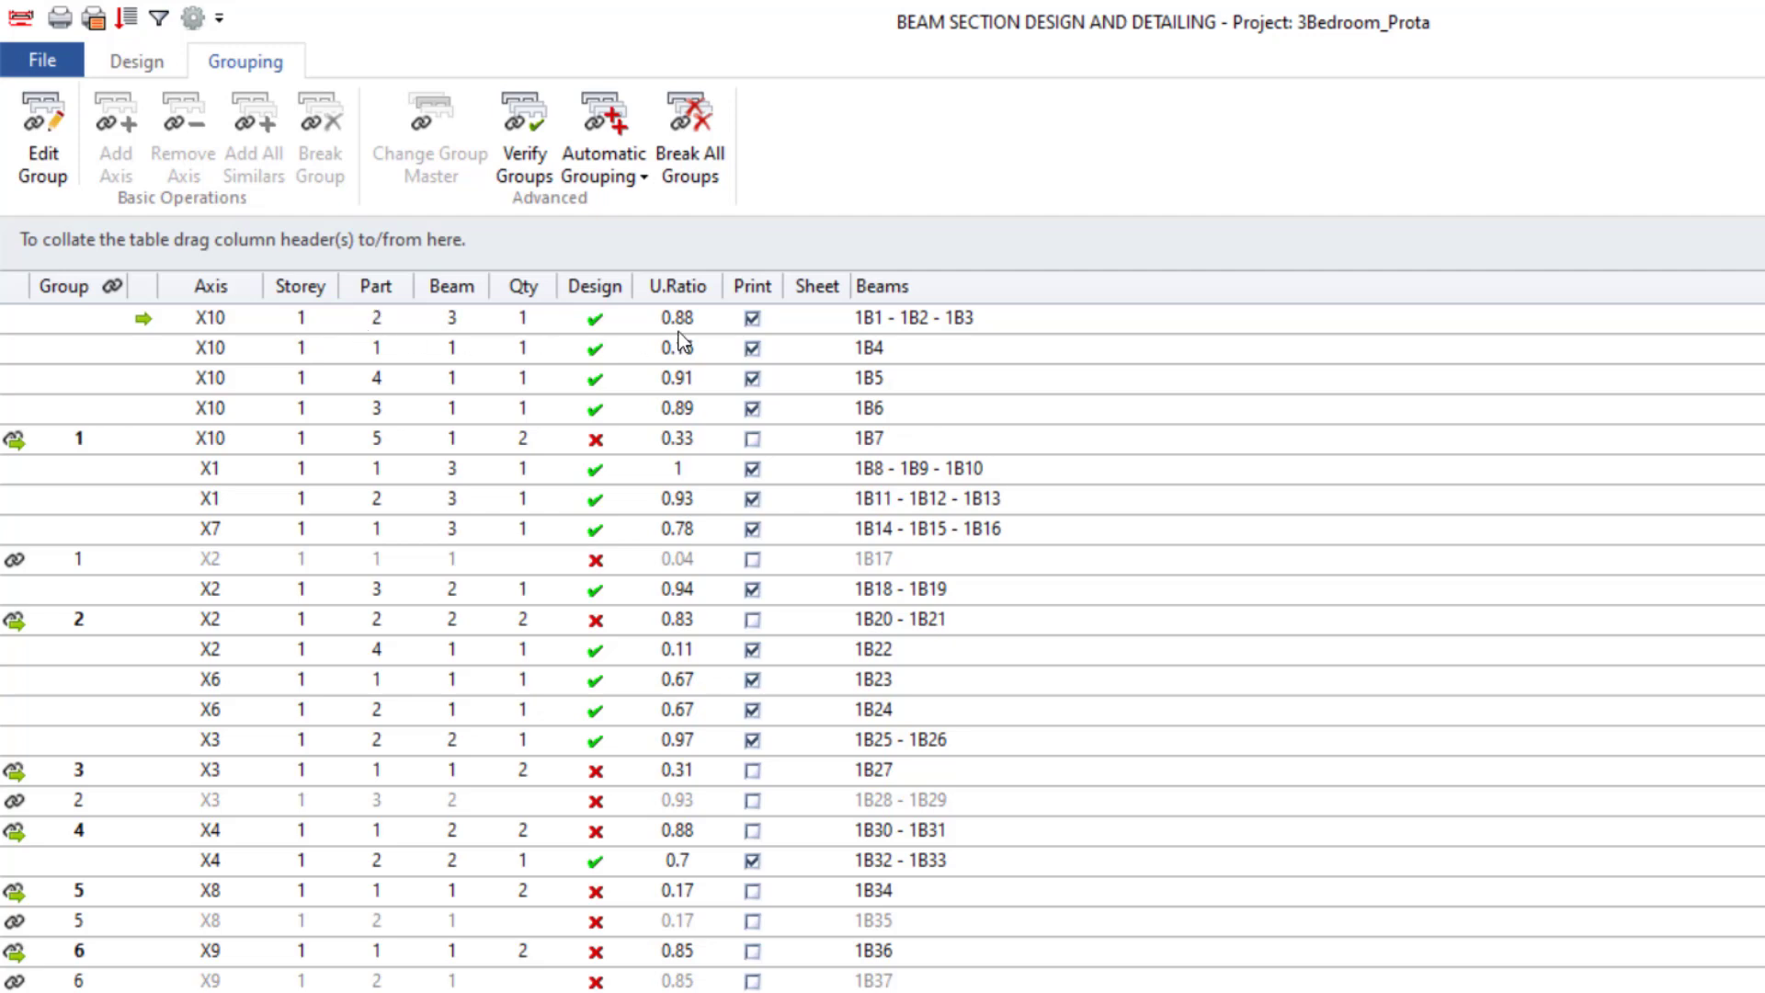
left_click(526, 439)
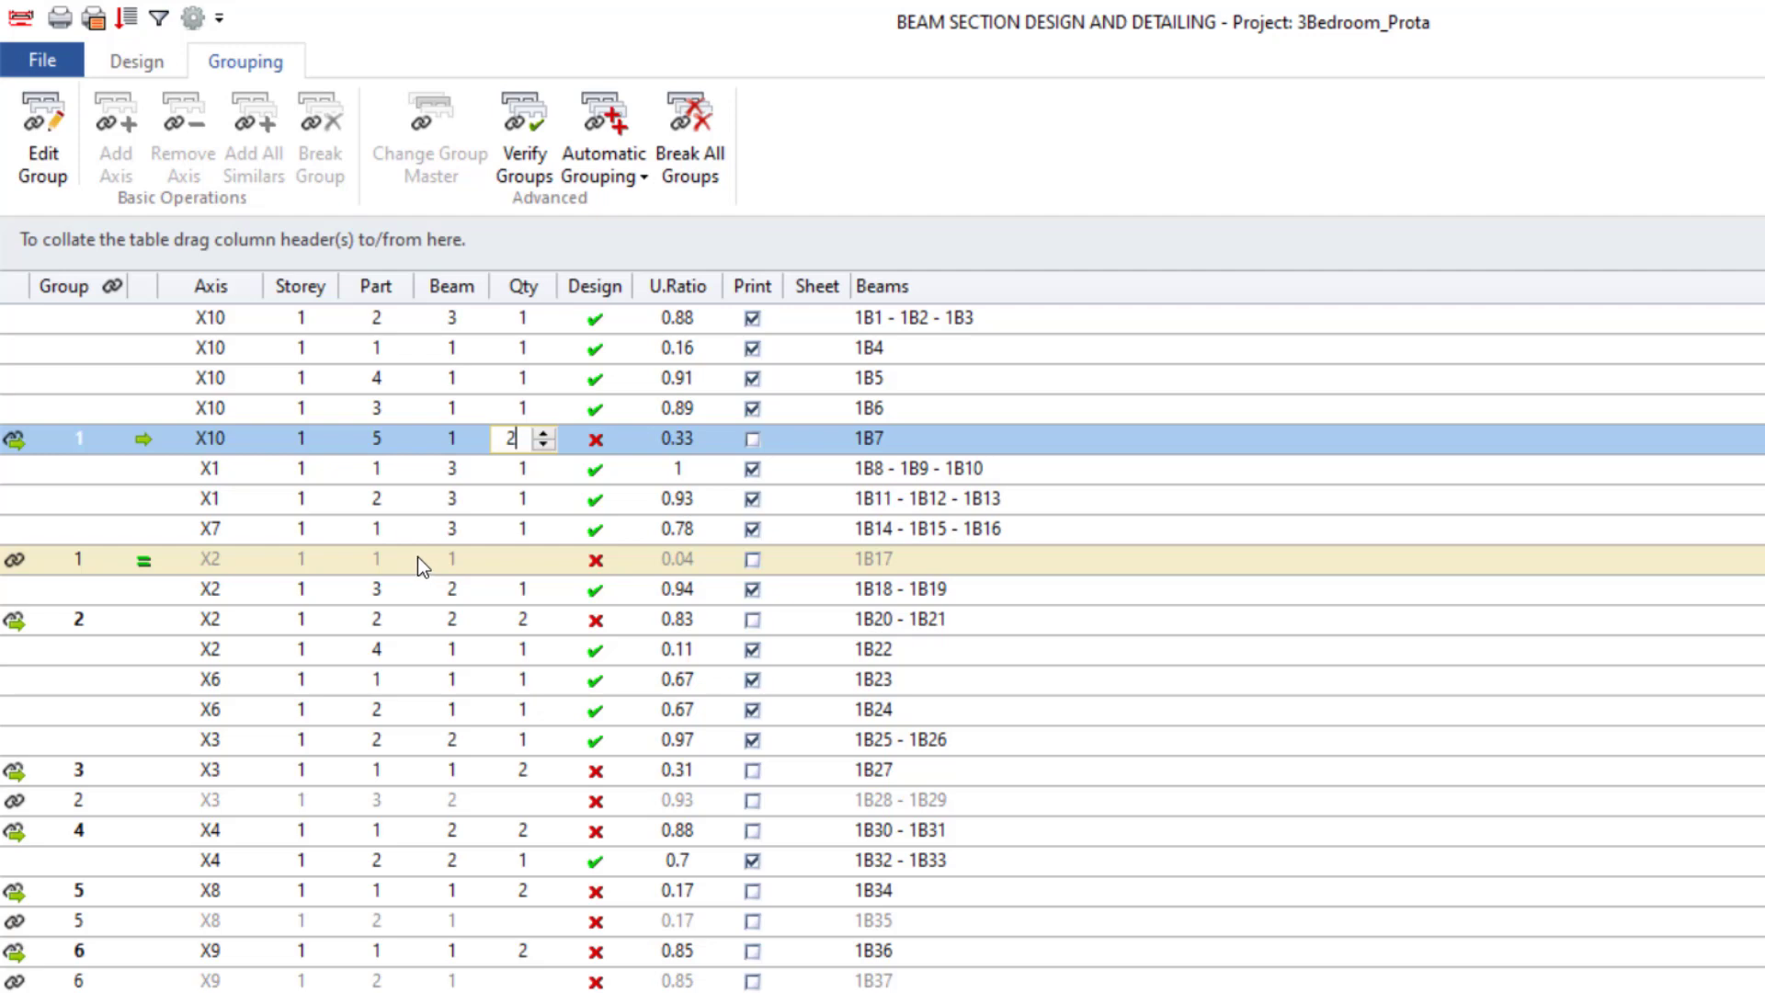
scroll(415, 562, "down", 7)
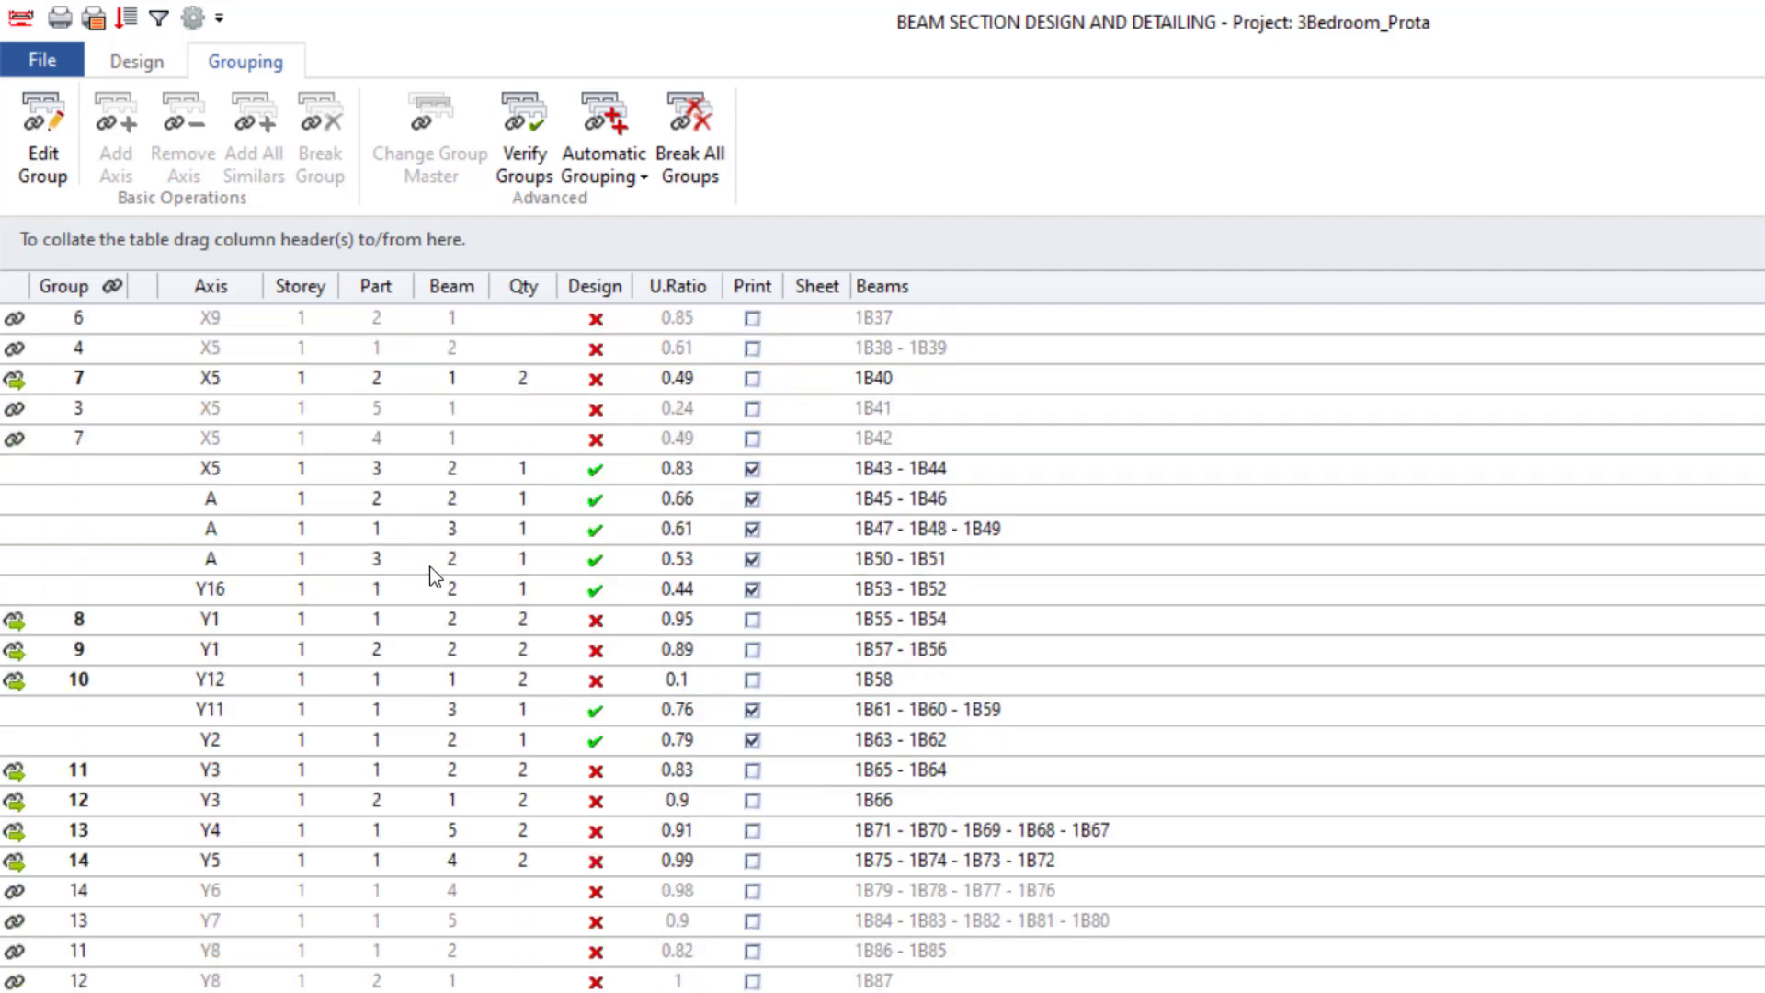
scroll(428, 571, "up", 6)
left_click(543, 500)
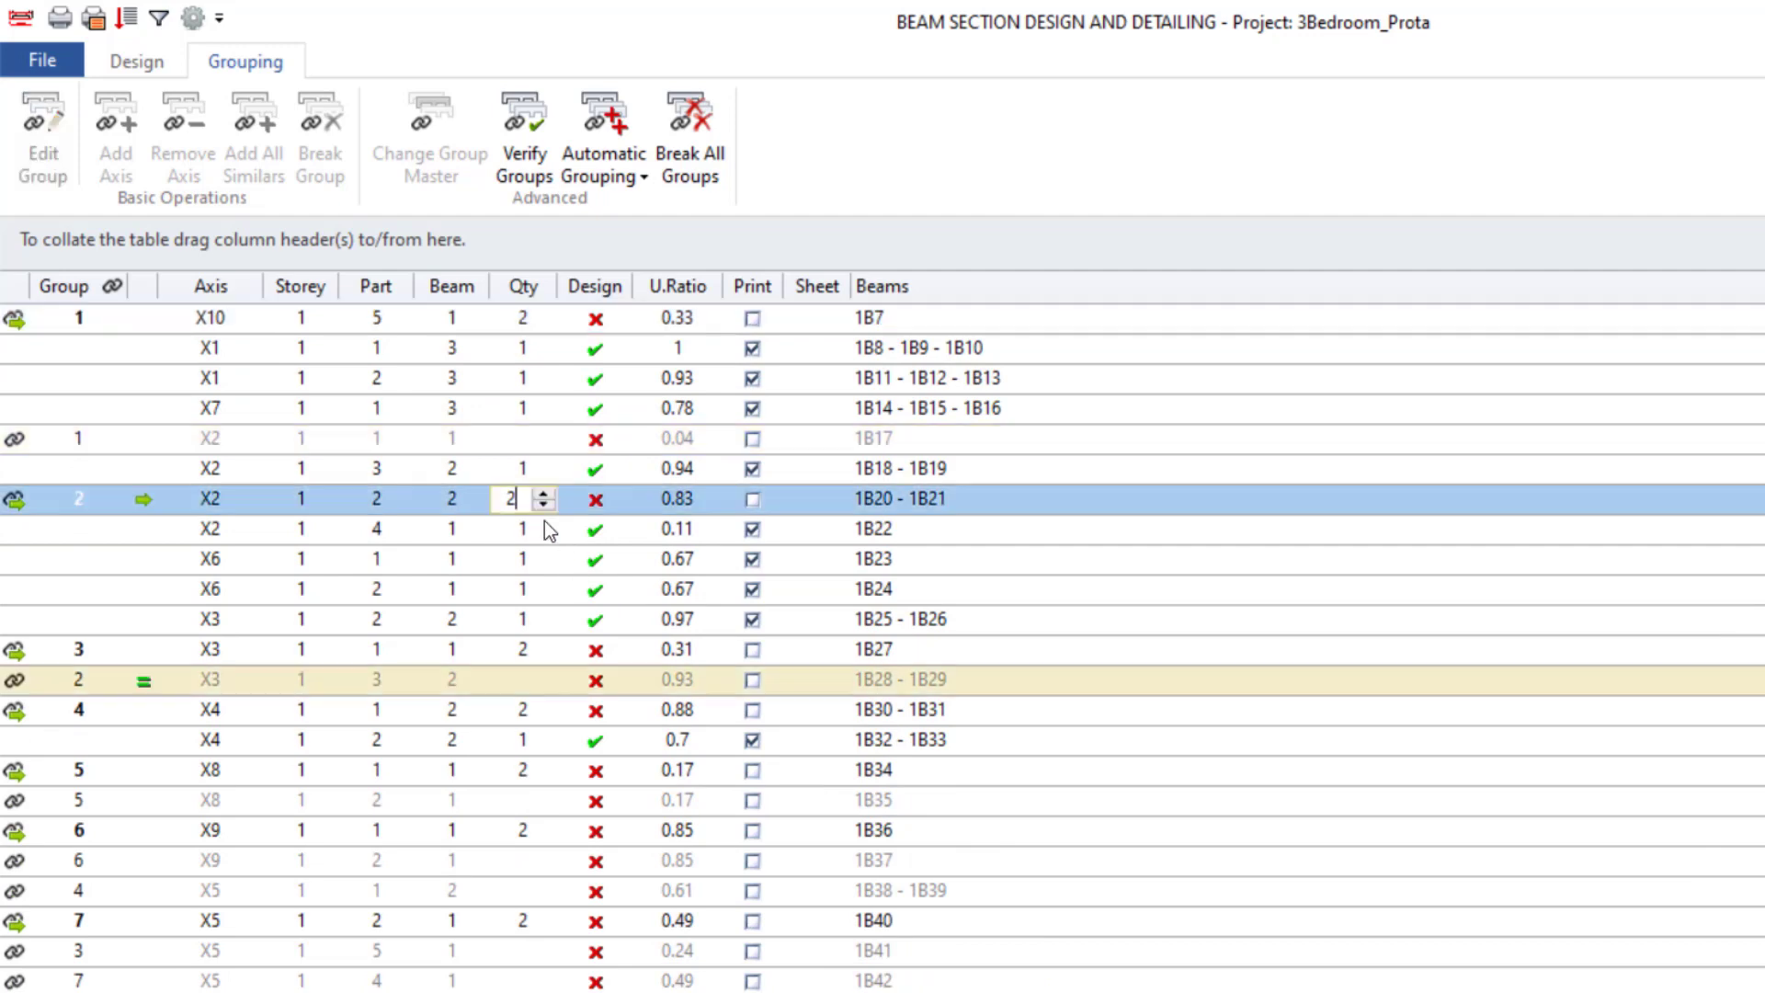
Step: Interactively design the group 1 master axis 1B7, setting its support top bar to 2Y16, and save the reinforcement
left_click(496, 472)
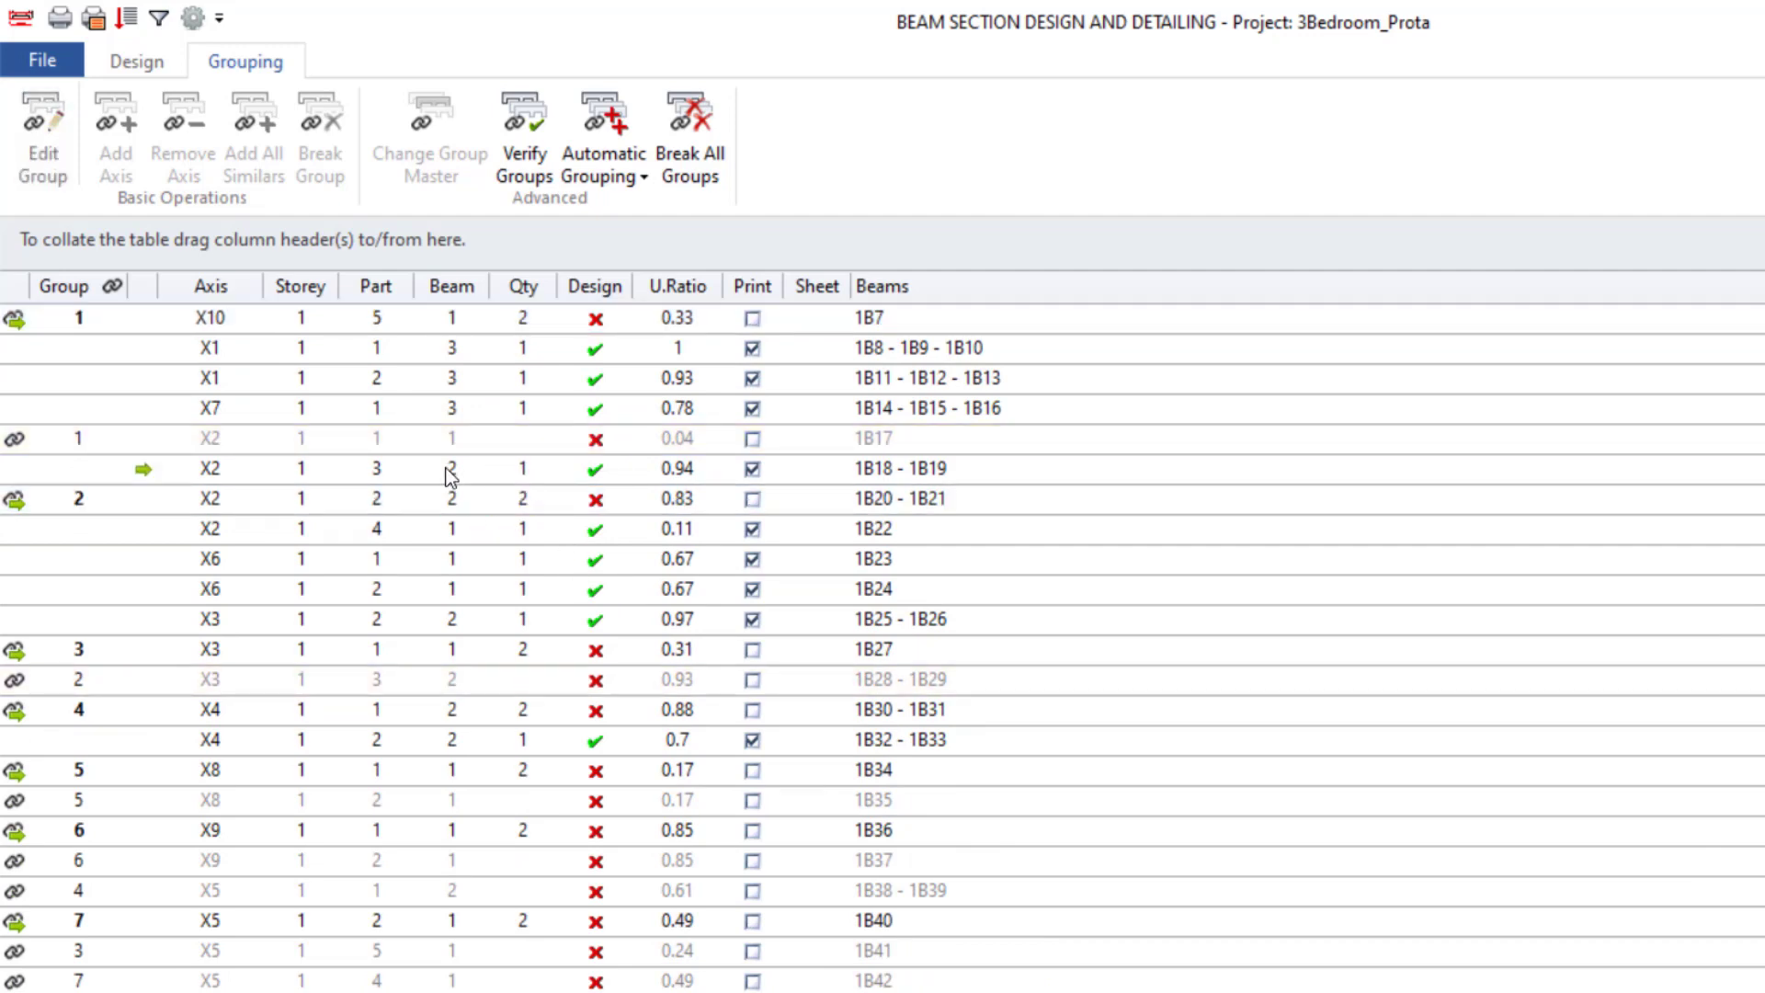
scroll(243, 561, "up", 2)
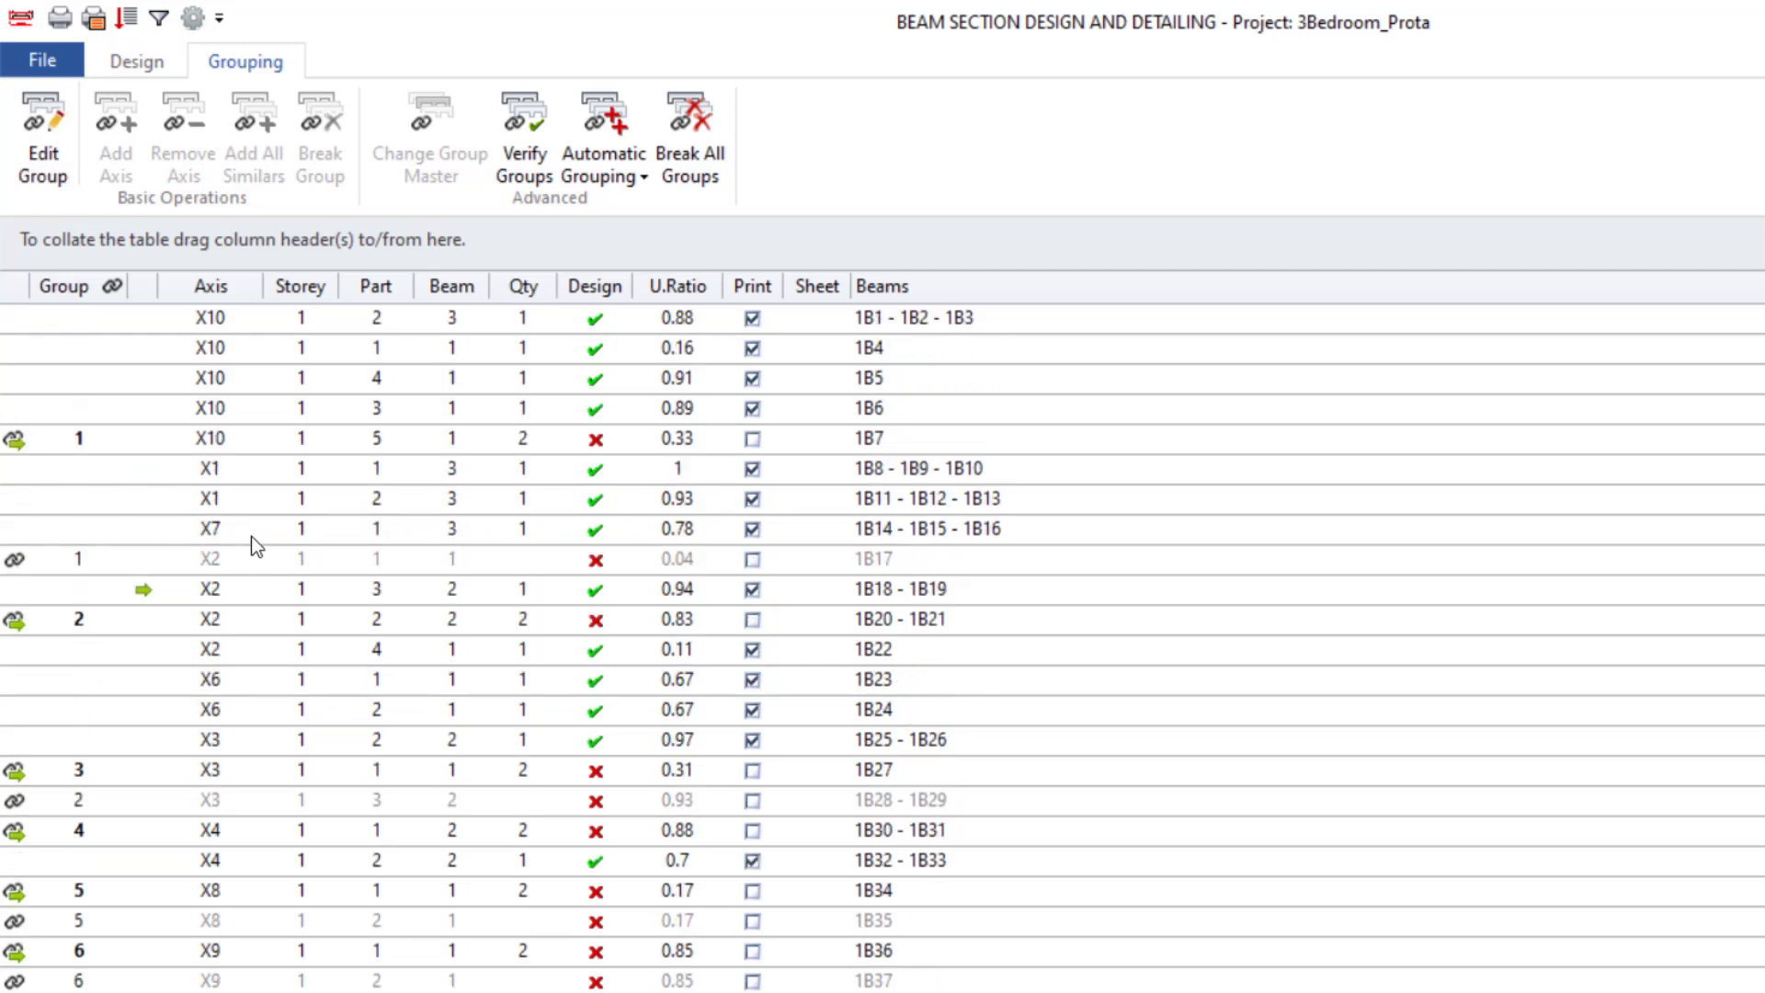
left_click(158, 438)
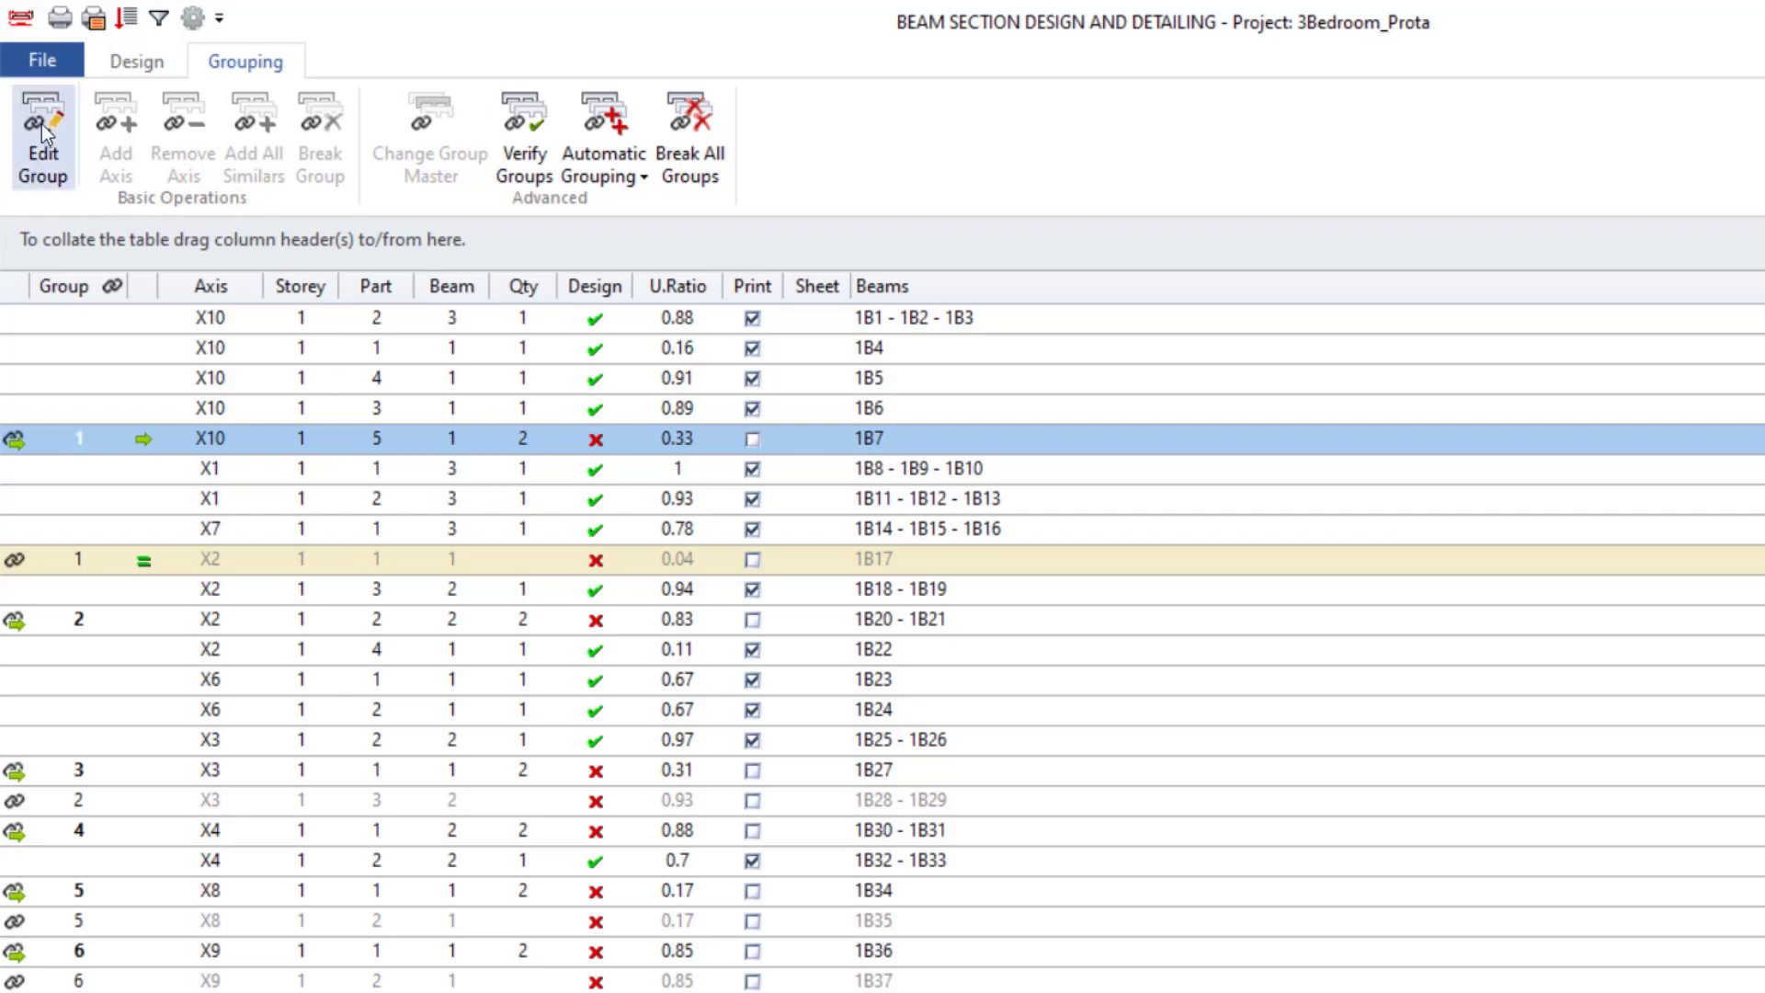
left_click(136, 61)
left_click(61, 138)
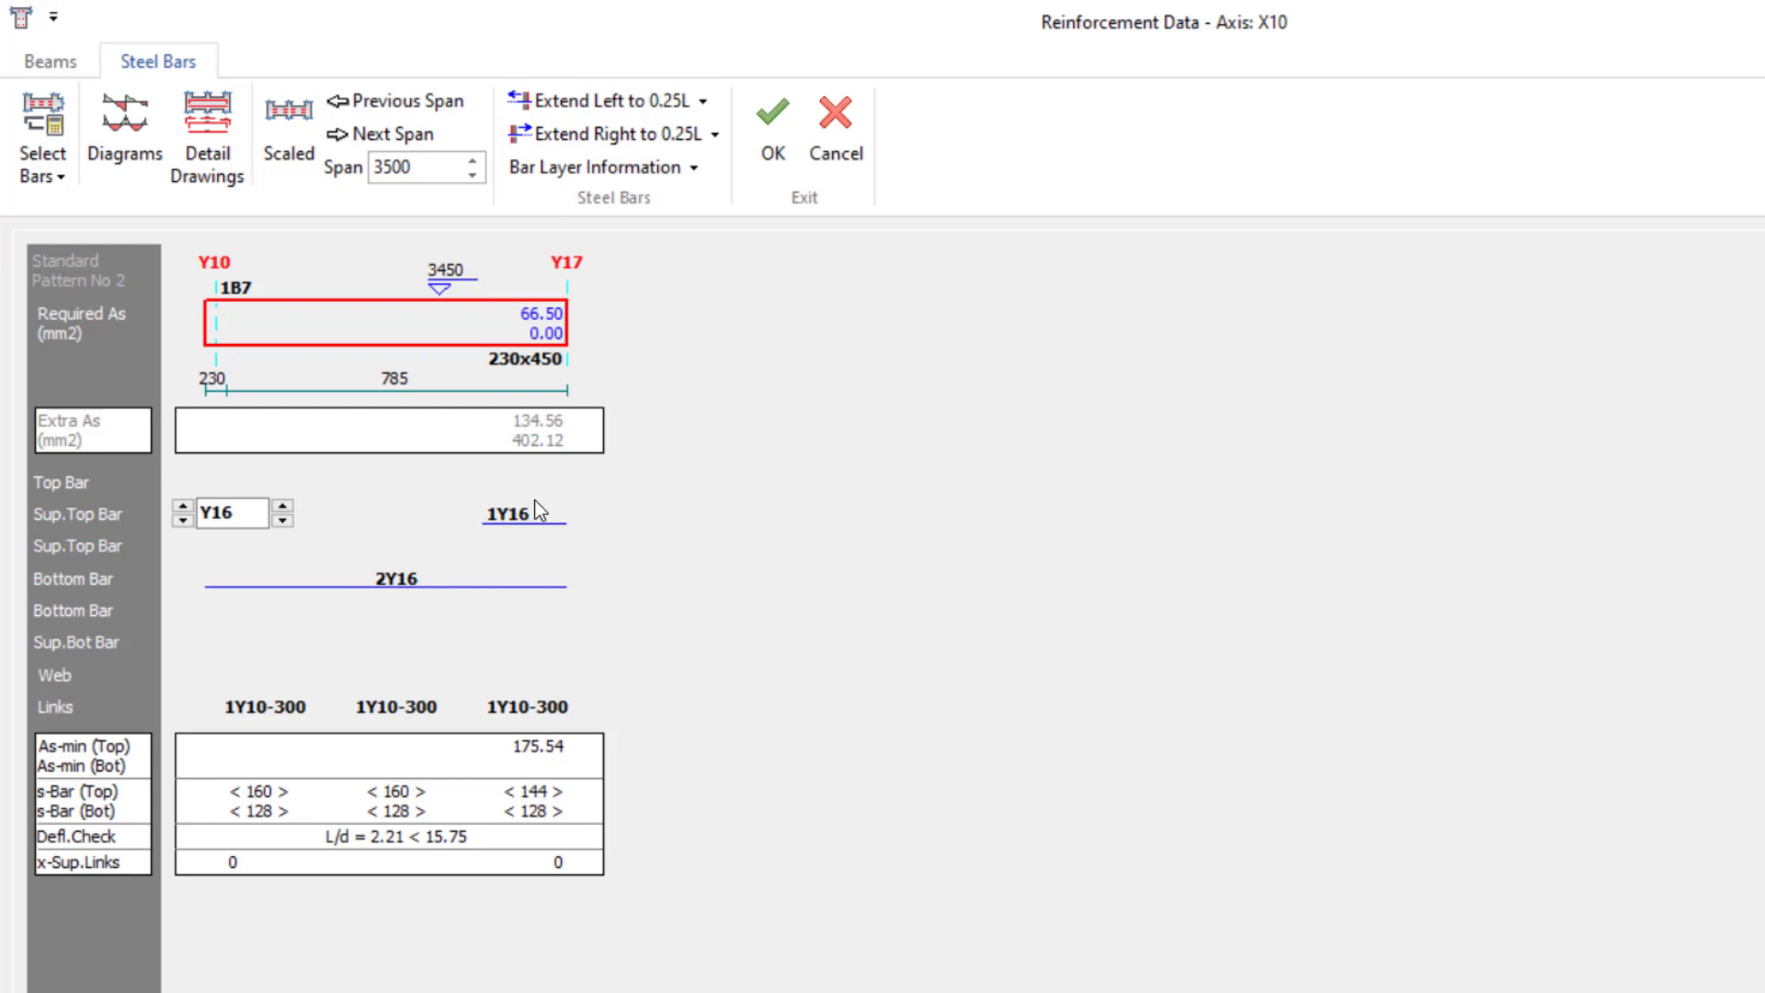
left_click(506, 514)
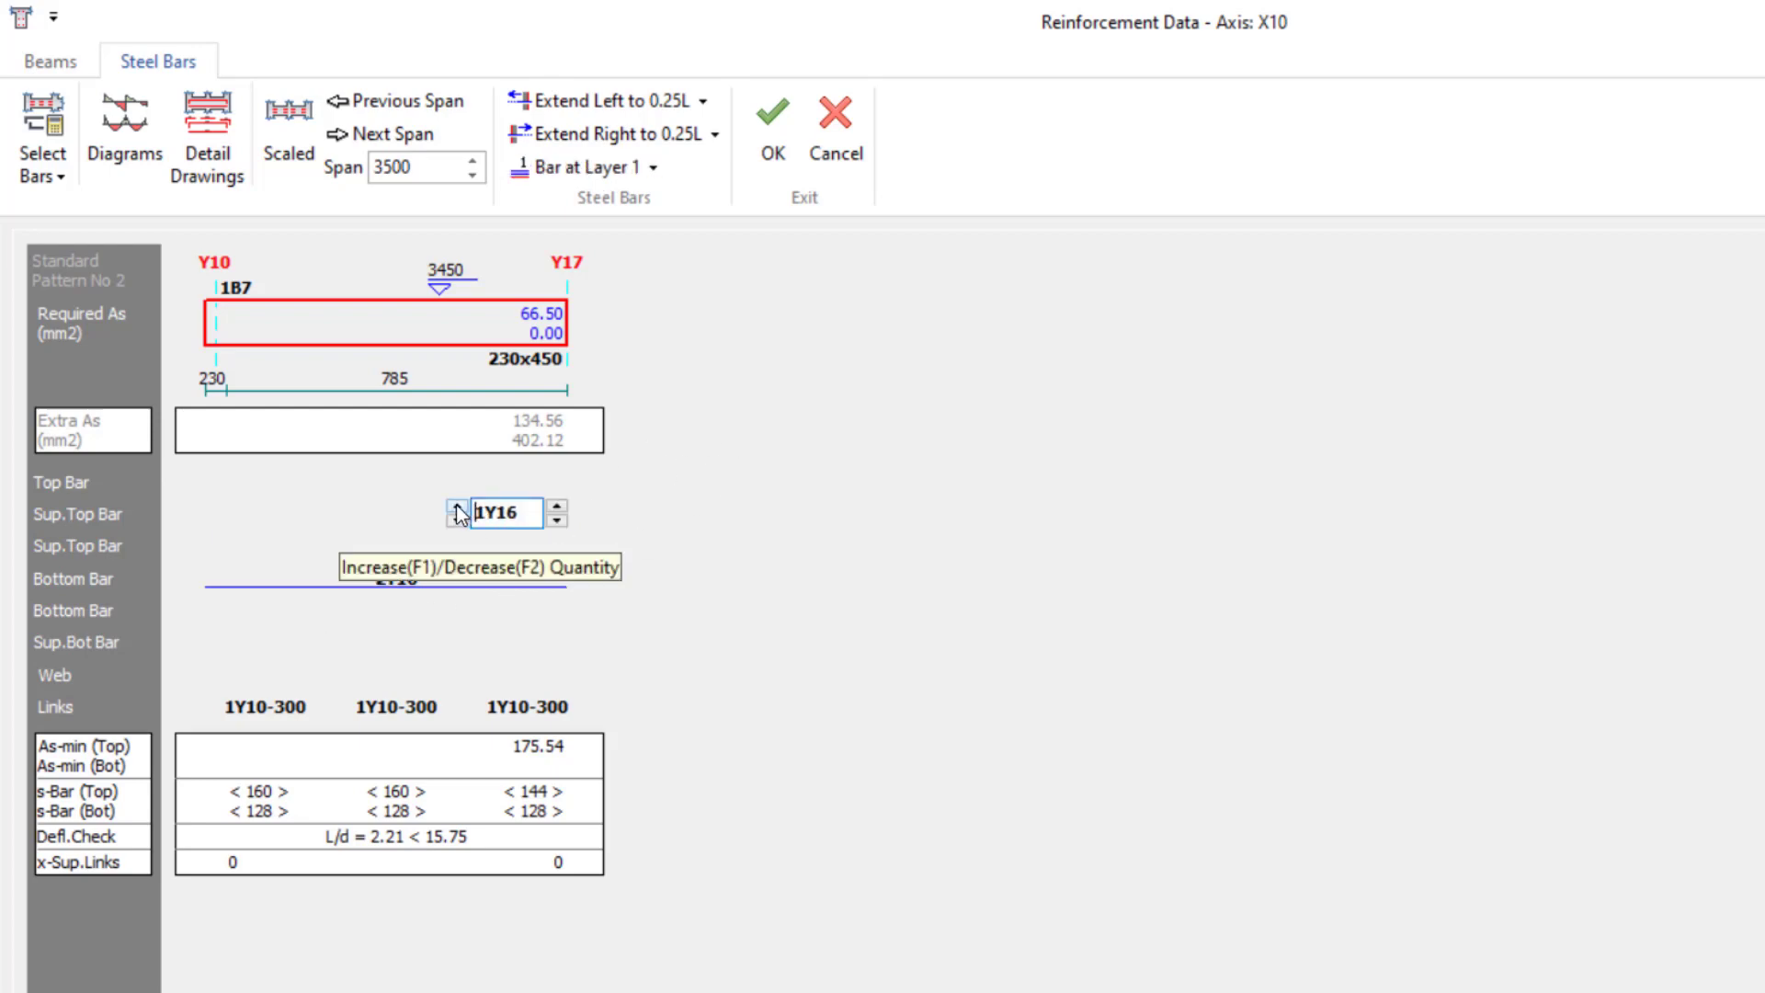
left_click(457, 505)
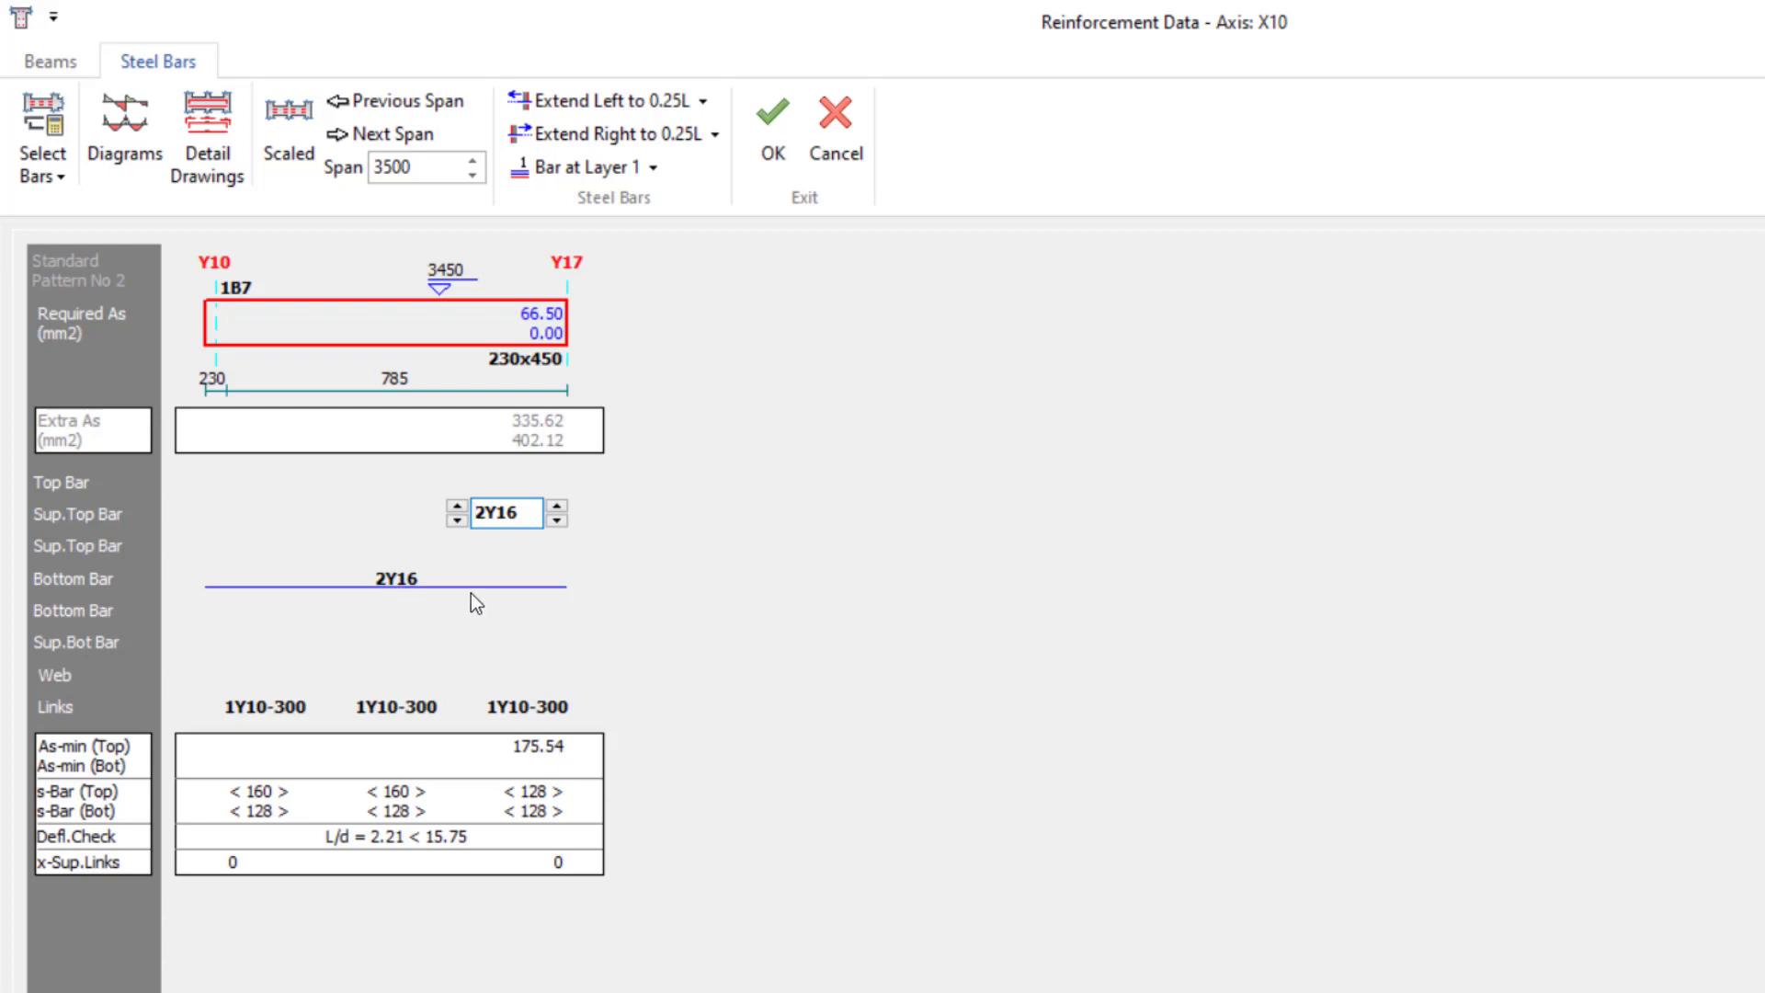
left_click(773, 129)
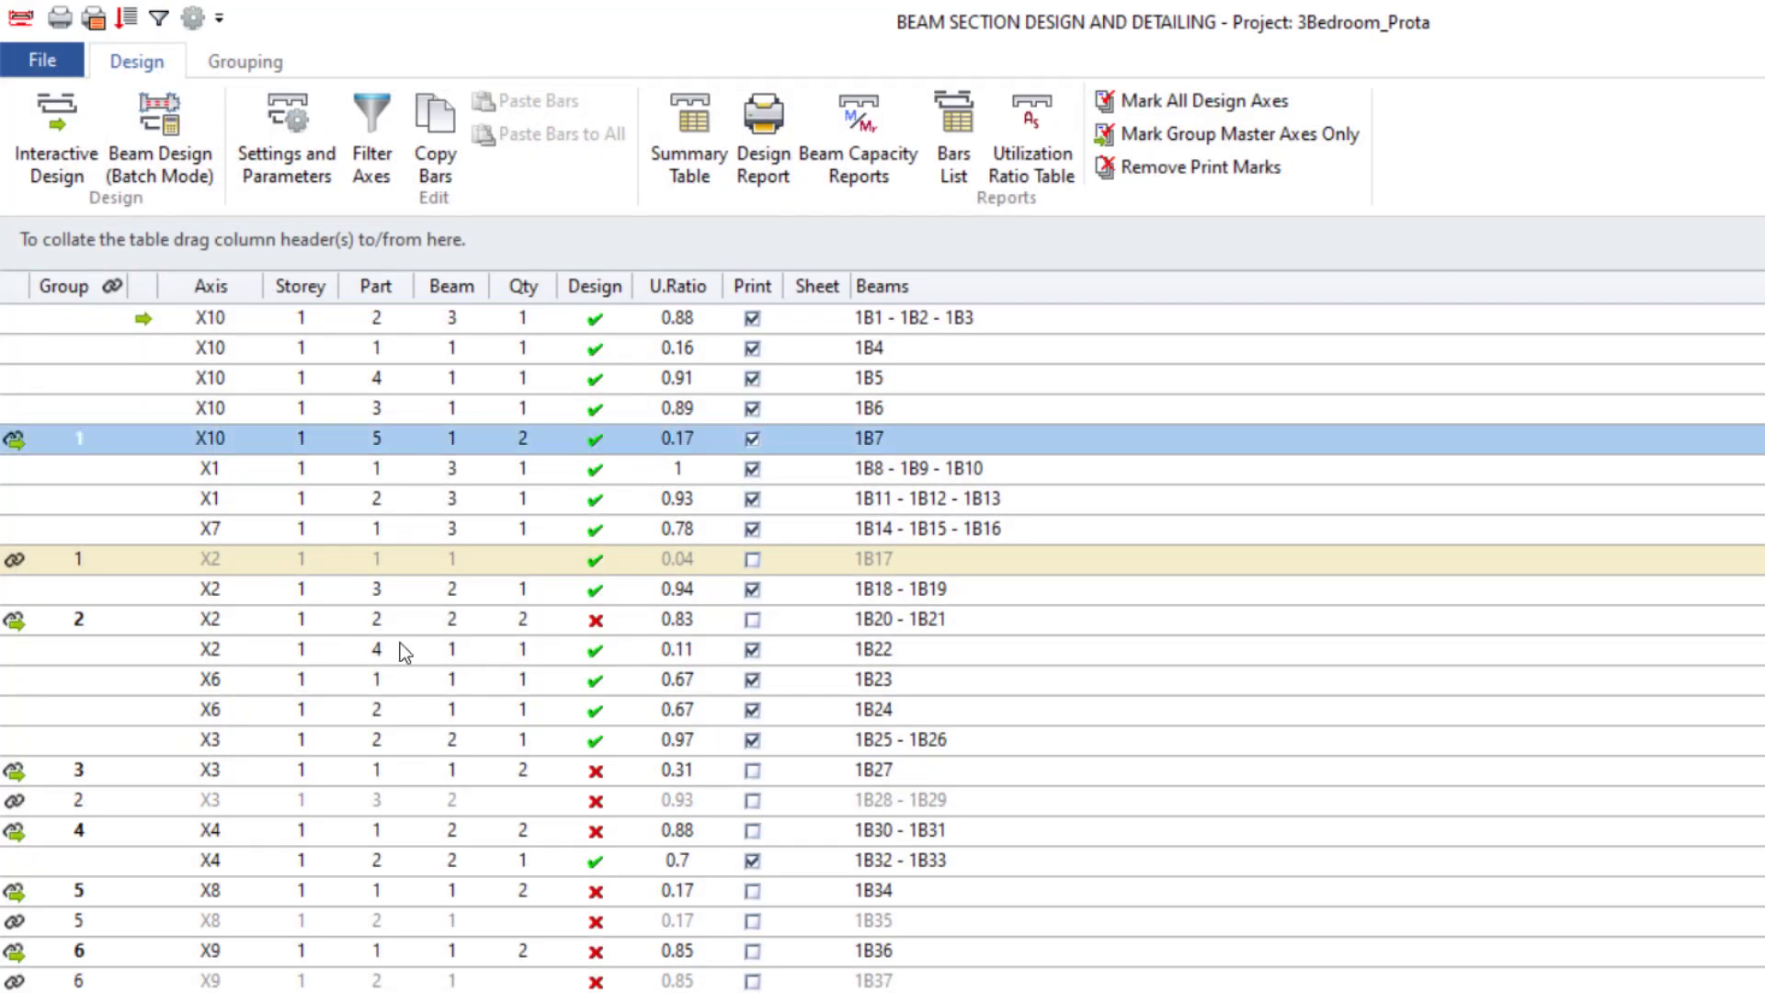
Step: Interactively design the group 2 master 1B20 - 1B21 and the group 3 master 1B27, saving both without editing their bars
left_click(368, 627)
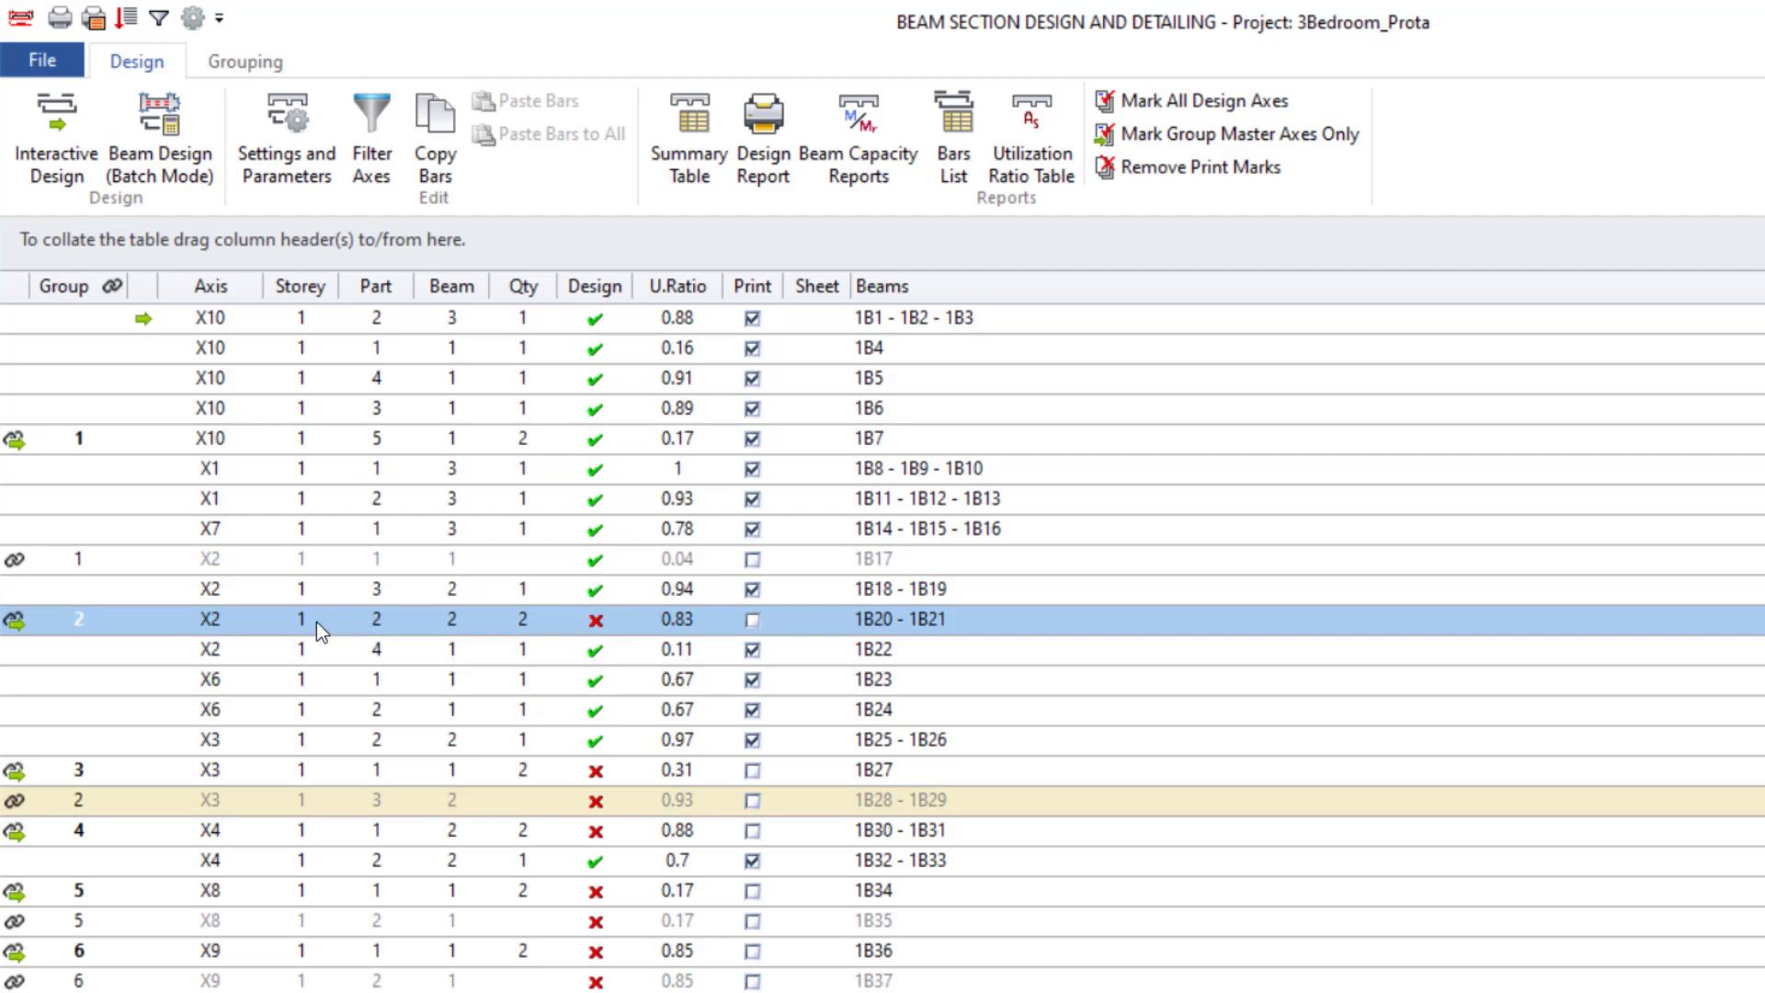
left_click(32, 158)
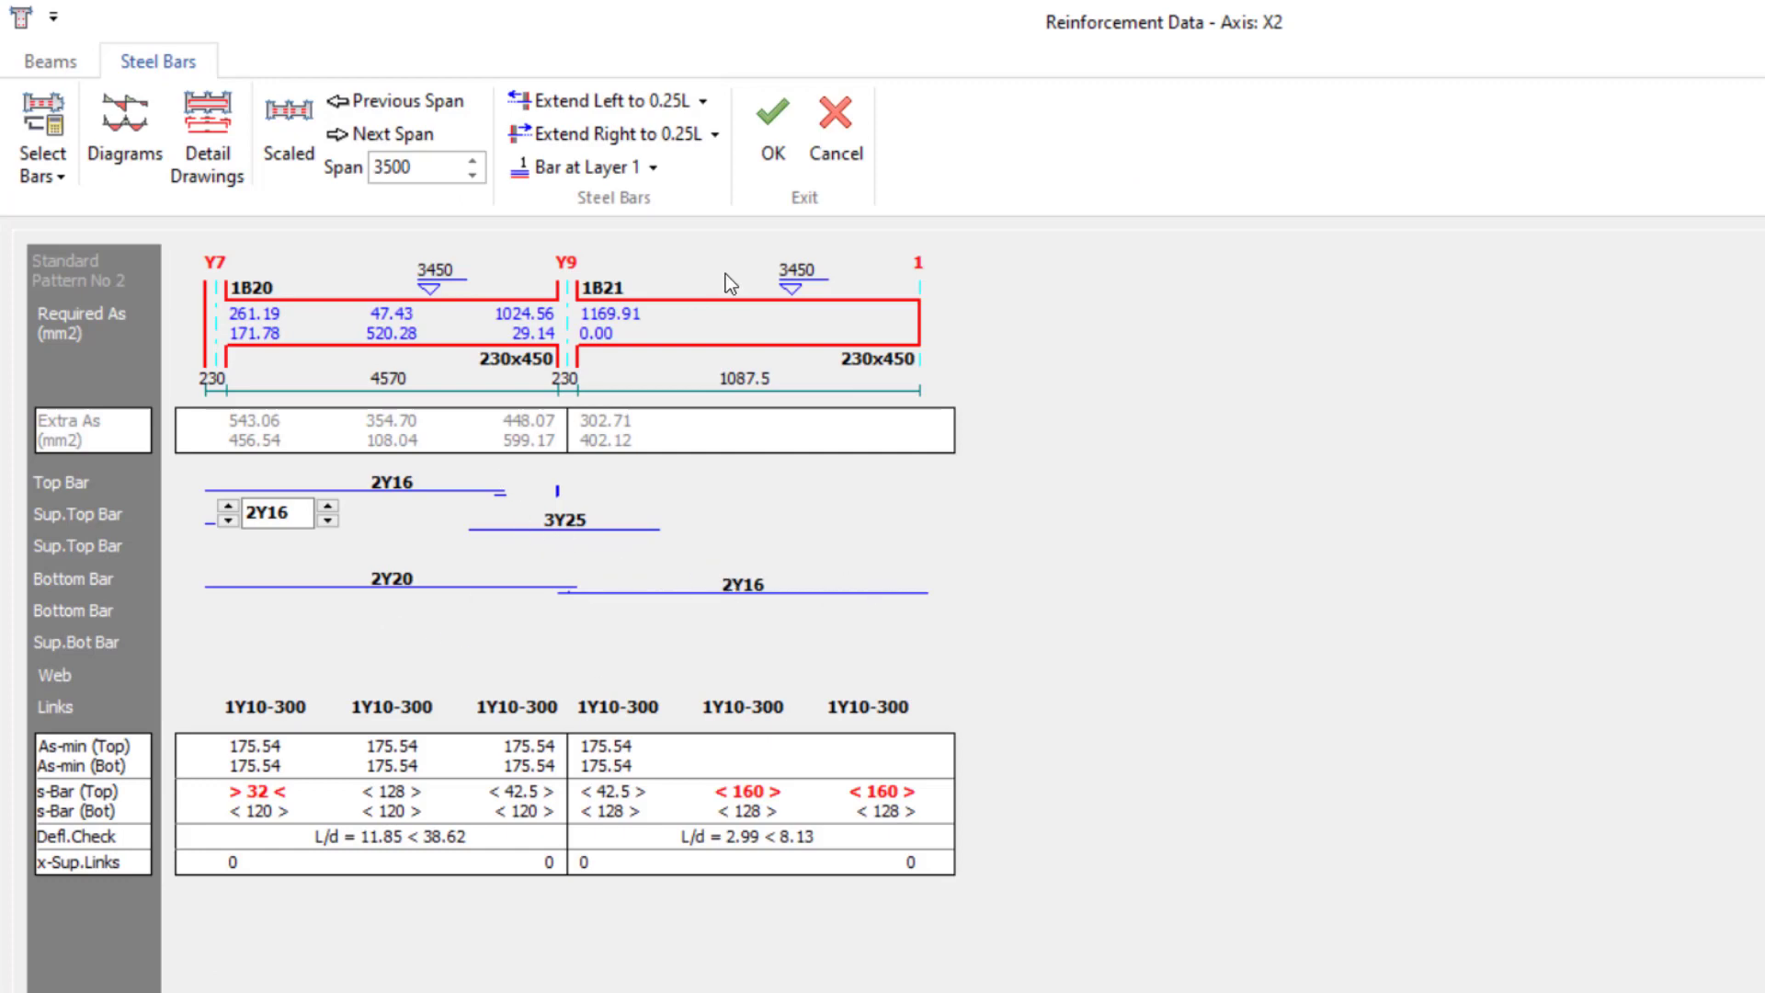
left_click(784, 158)
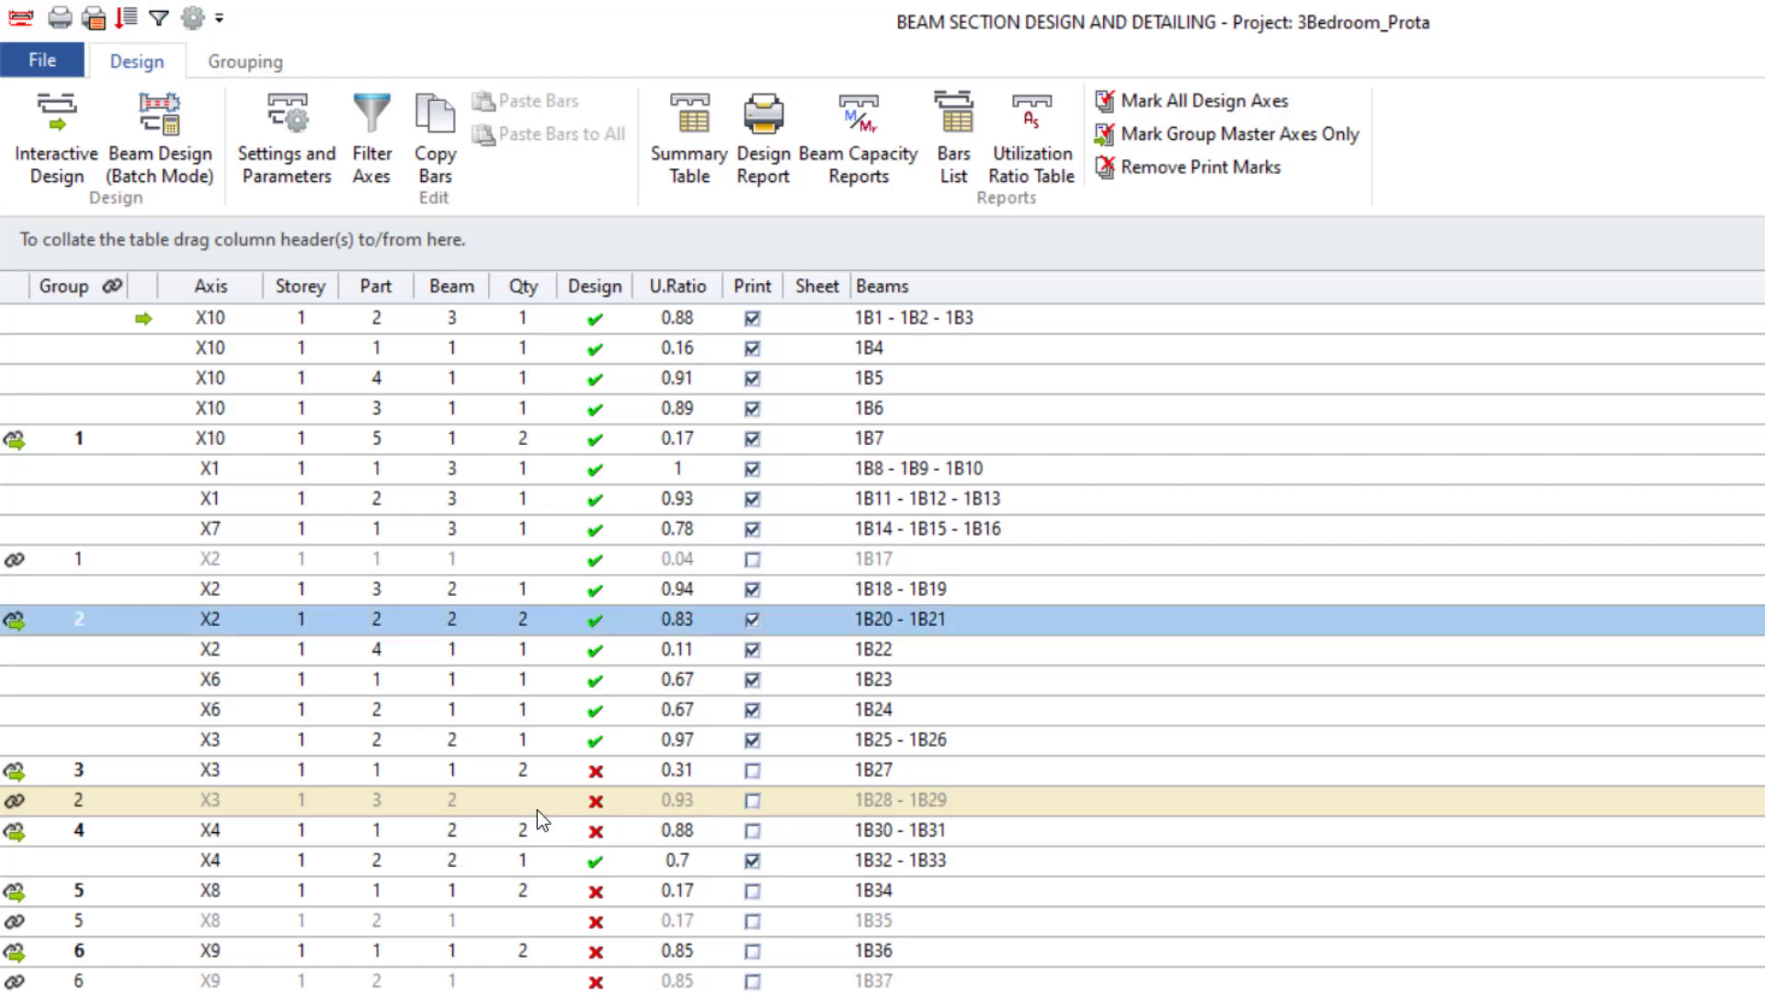
left_click(467, 776)
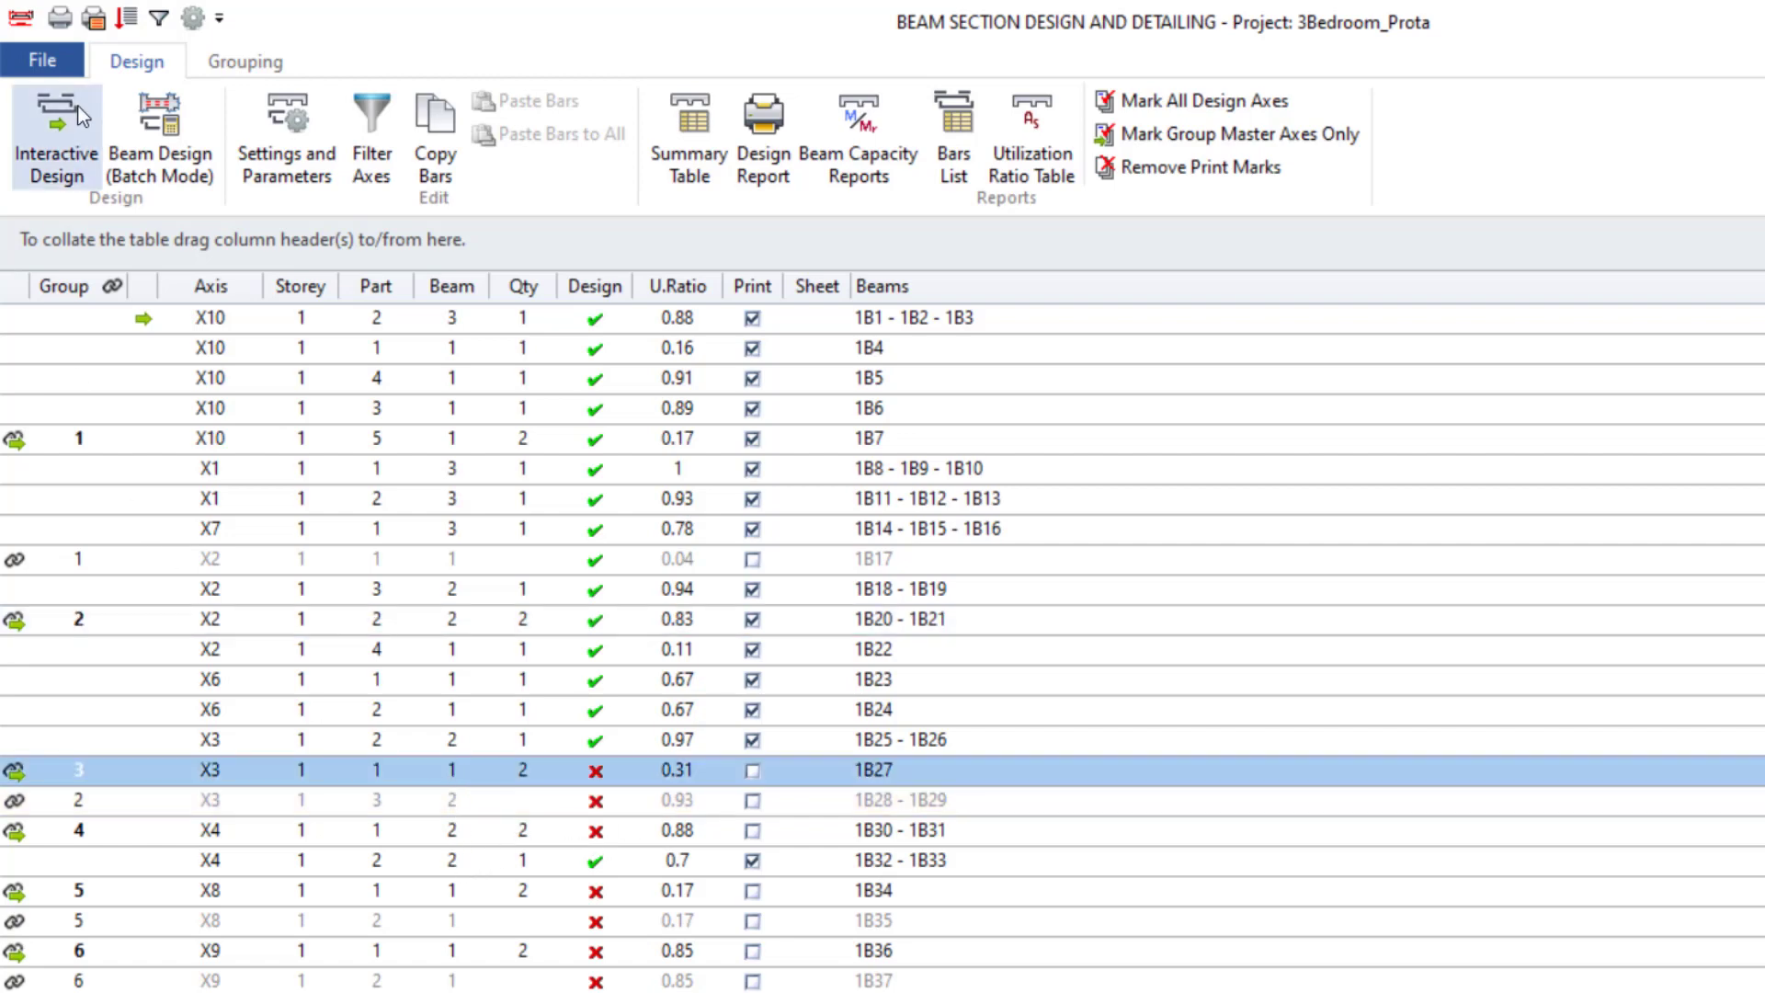
left_click(57, 128)
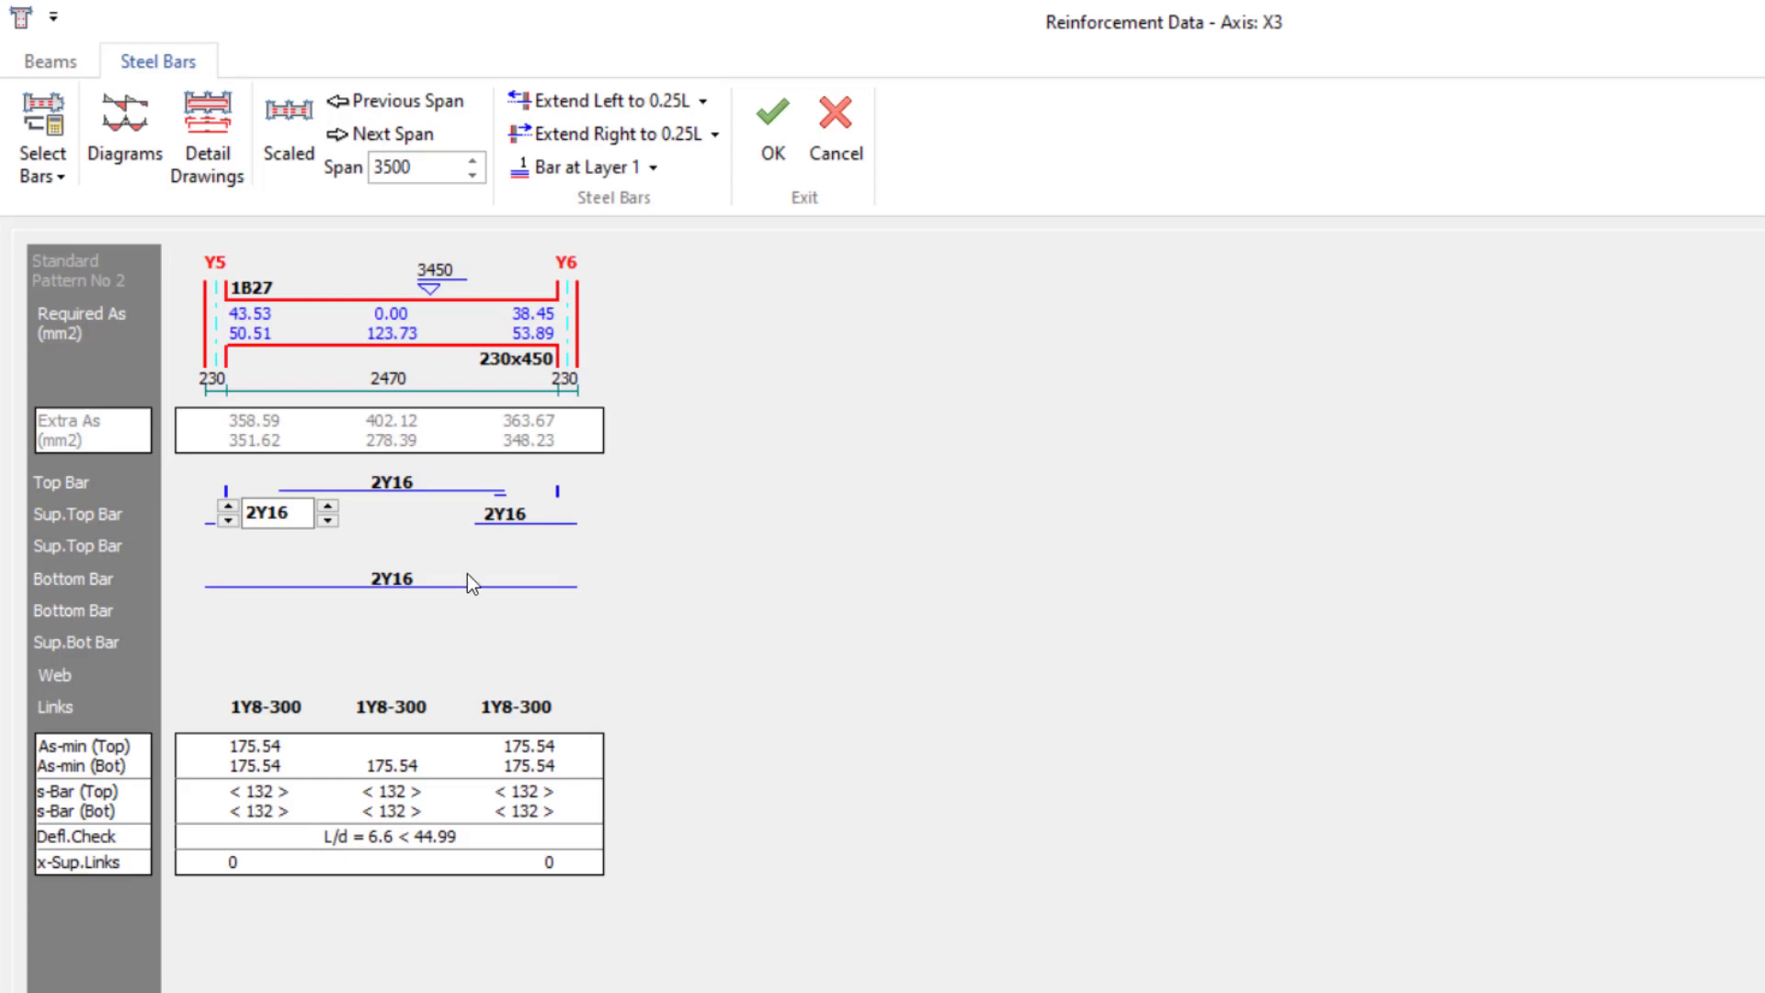
left_click(774, 118)
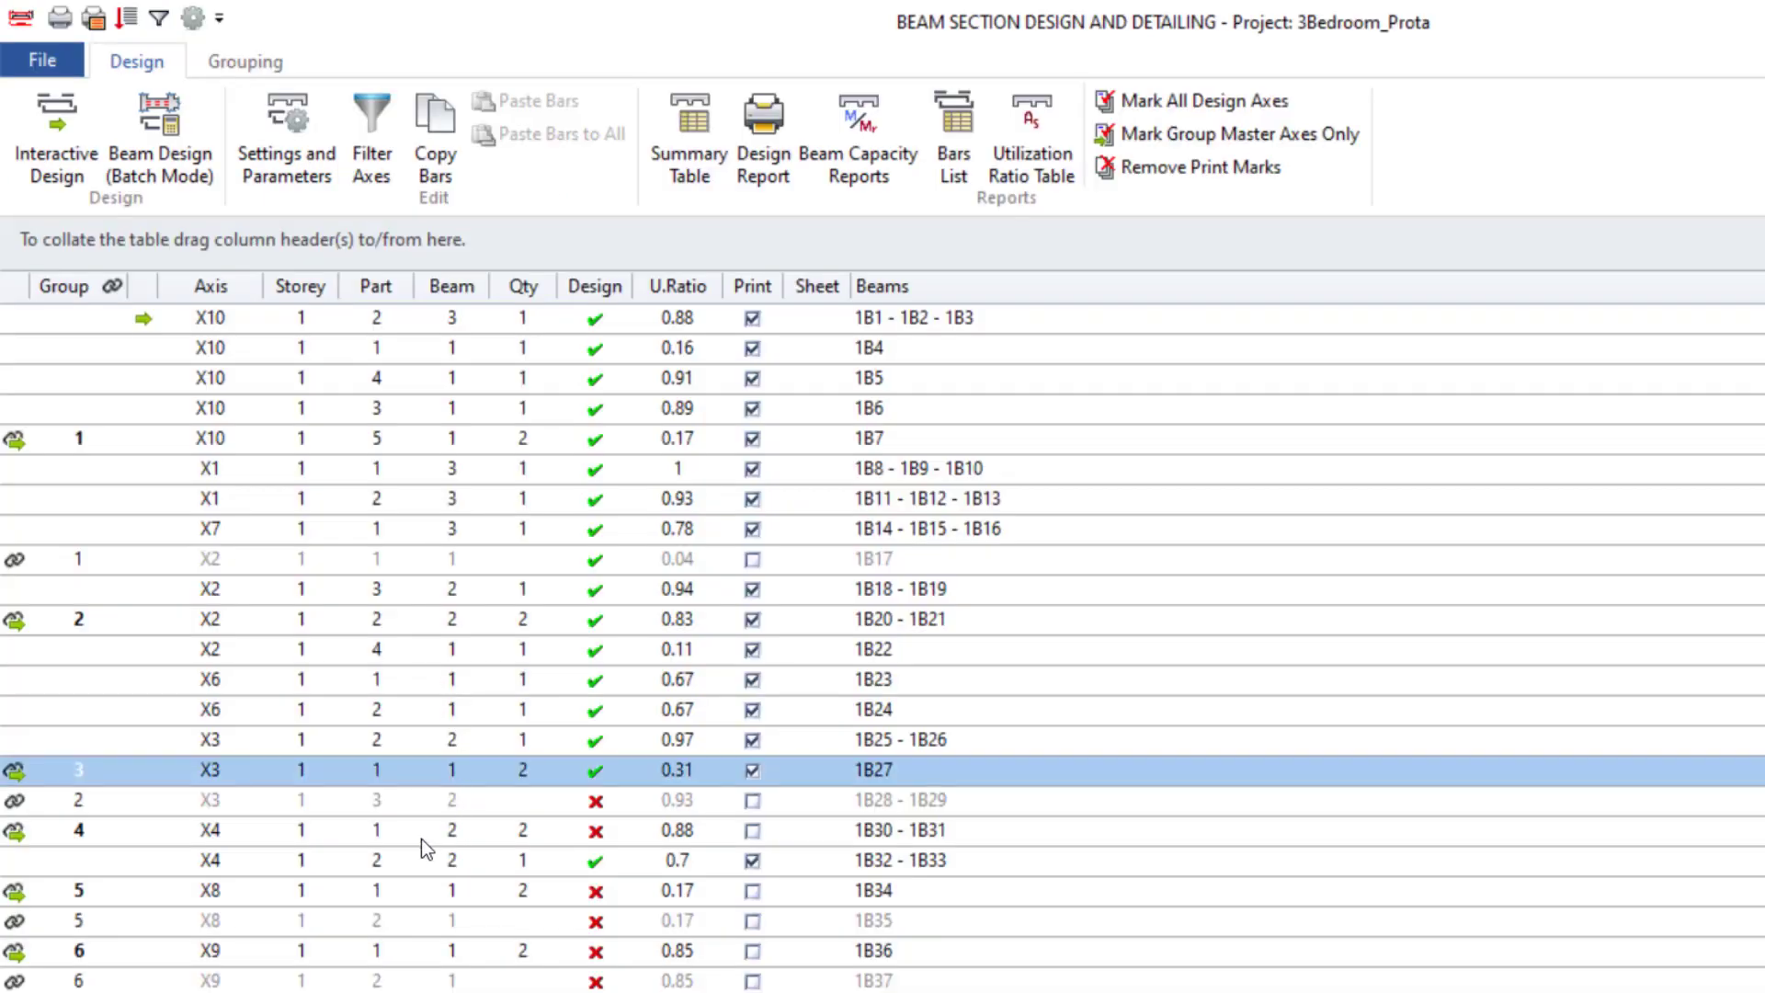
Step: Open the grouped X3 axis 1B28 - 1B29 in interactive design, accepting its removal from group 2 on saving
left_click(394, 809)
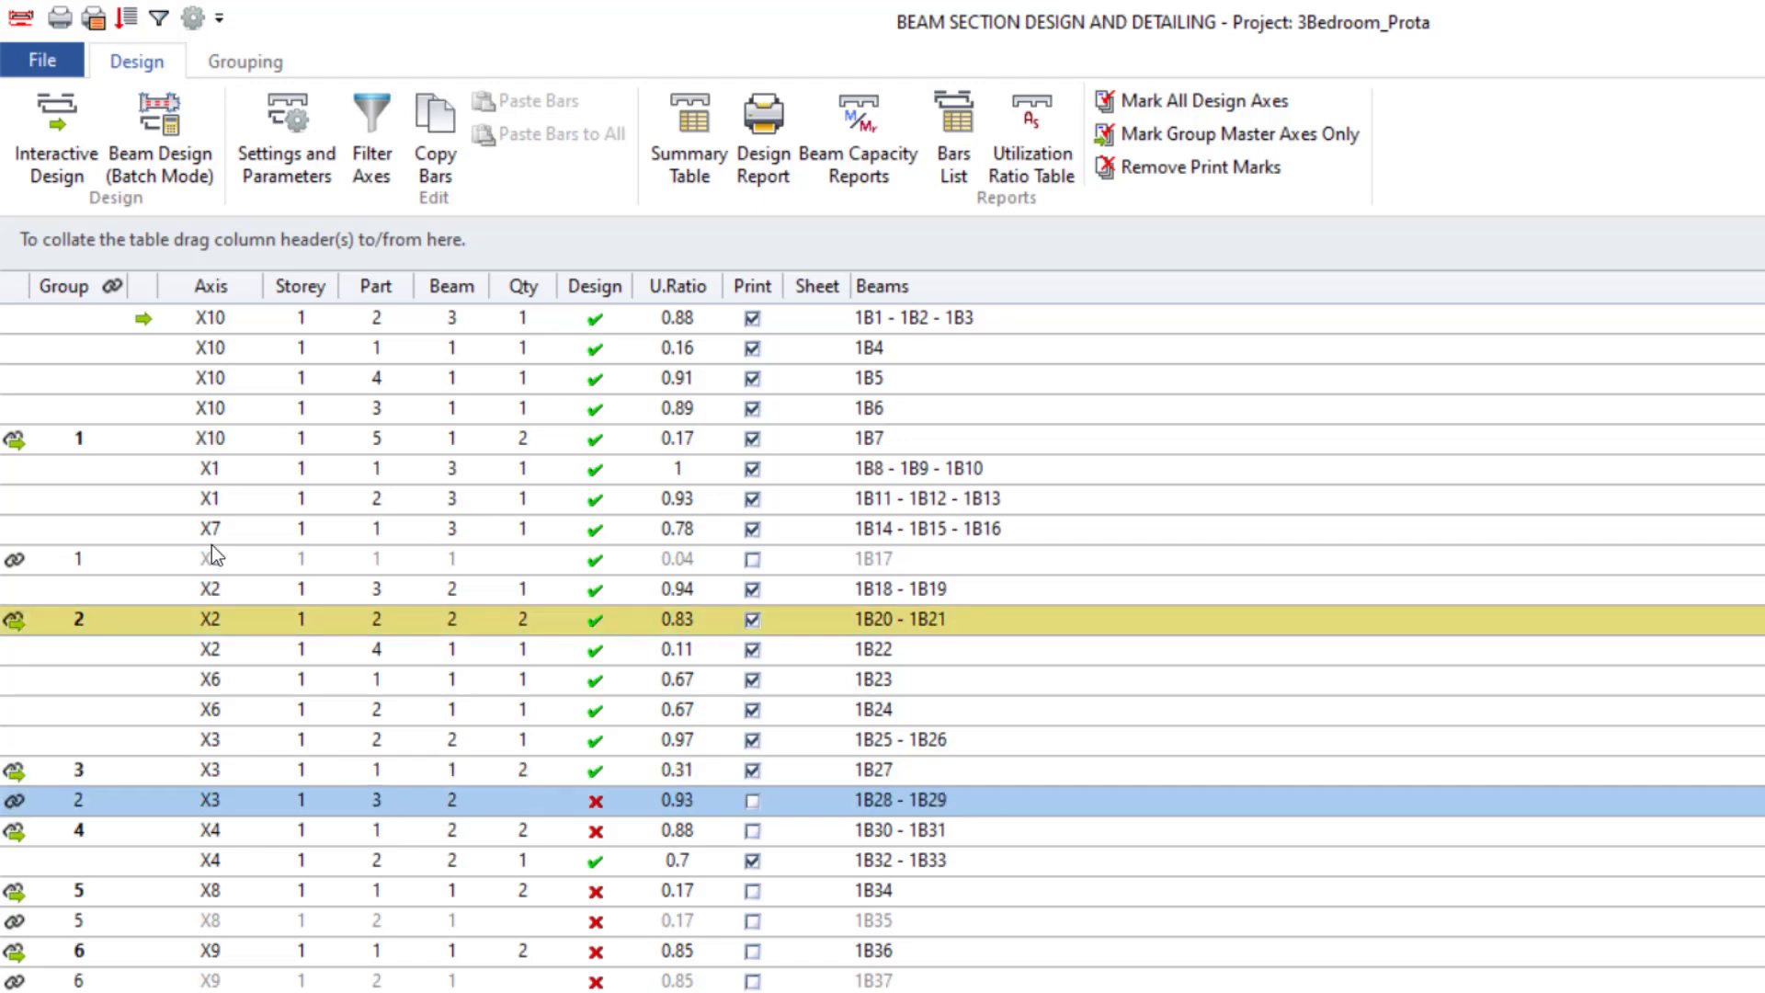
left_click(61, 171)
left_click(1183, 735)
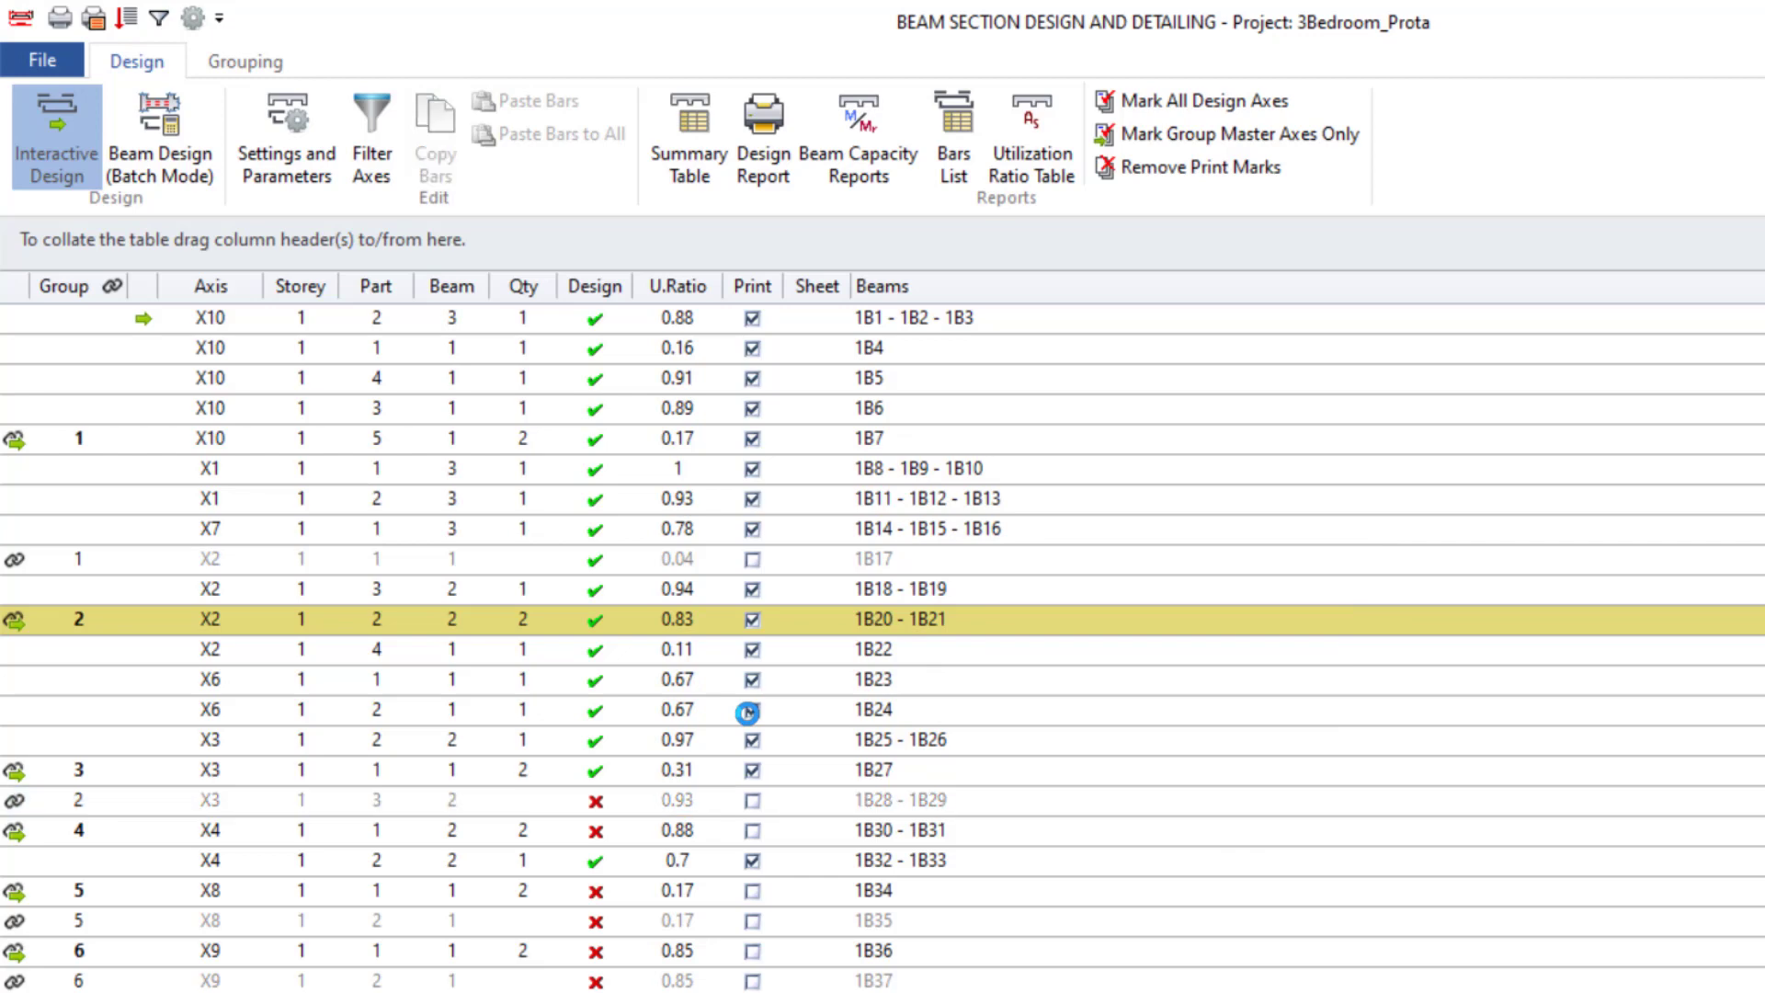
left_click(1178, 761)
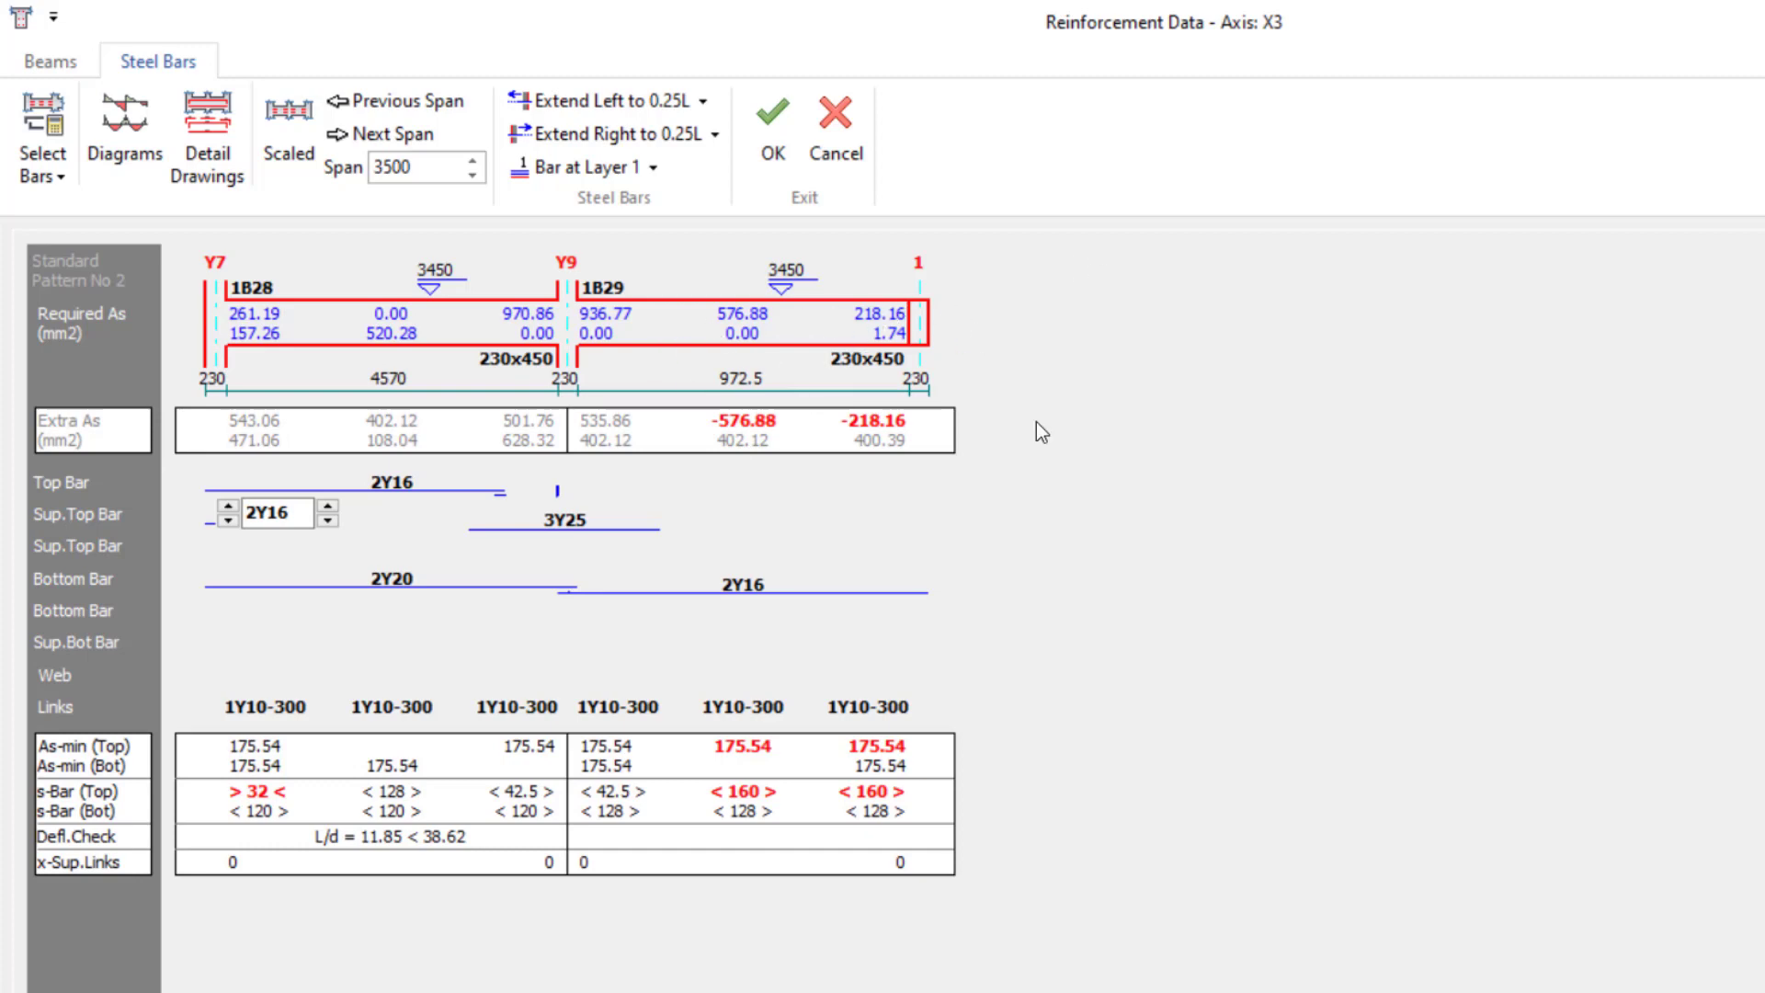
Step: Add a 2Y20 top bar in span 1B29 of the X3 axis
left_click(758, 478)
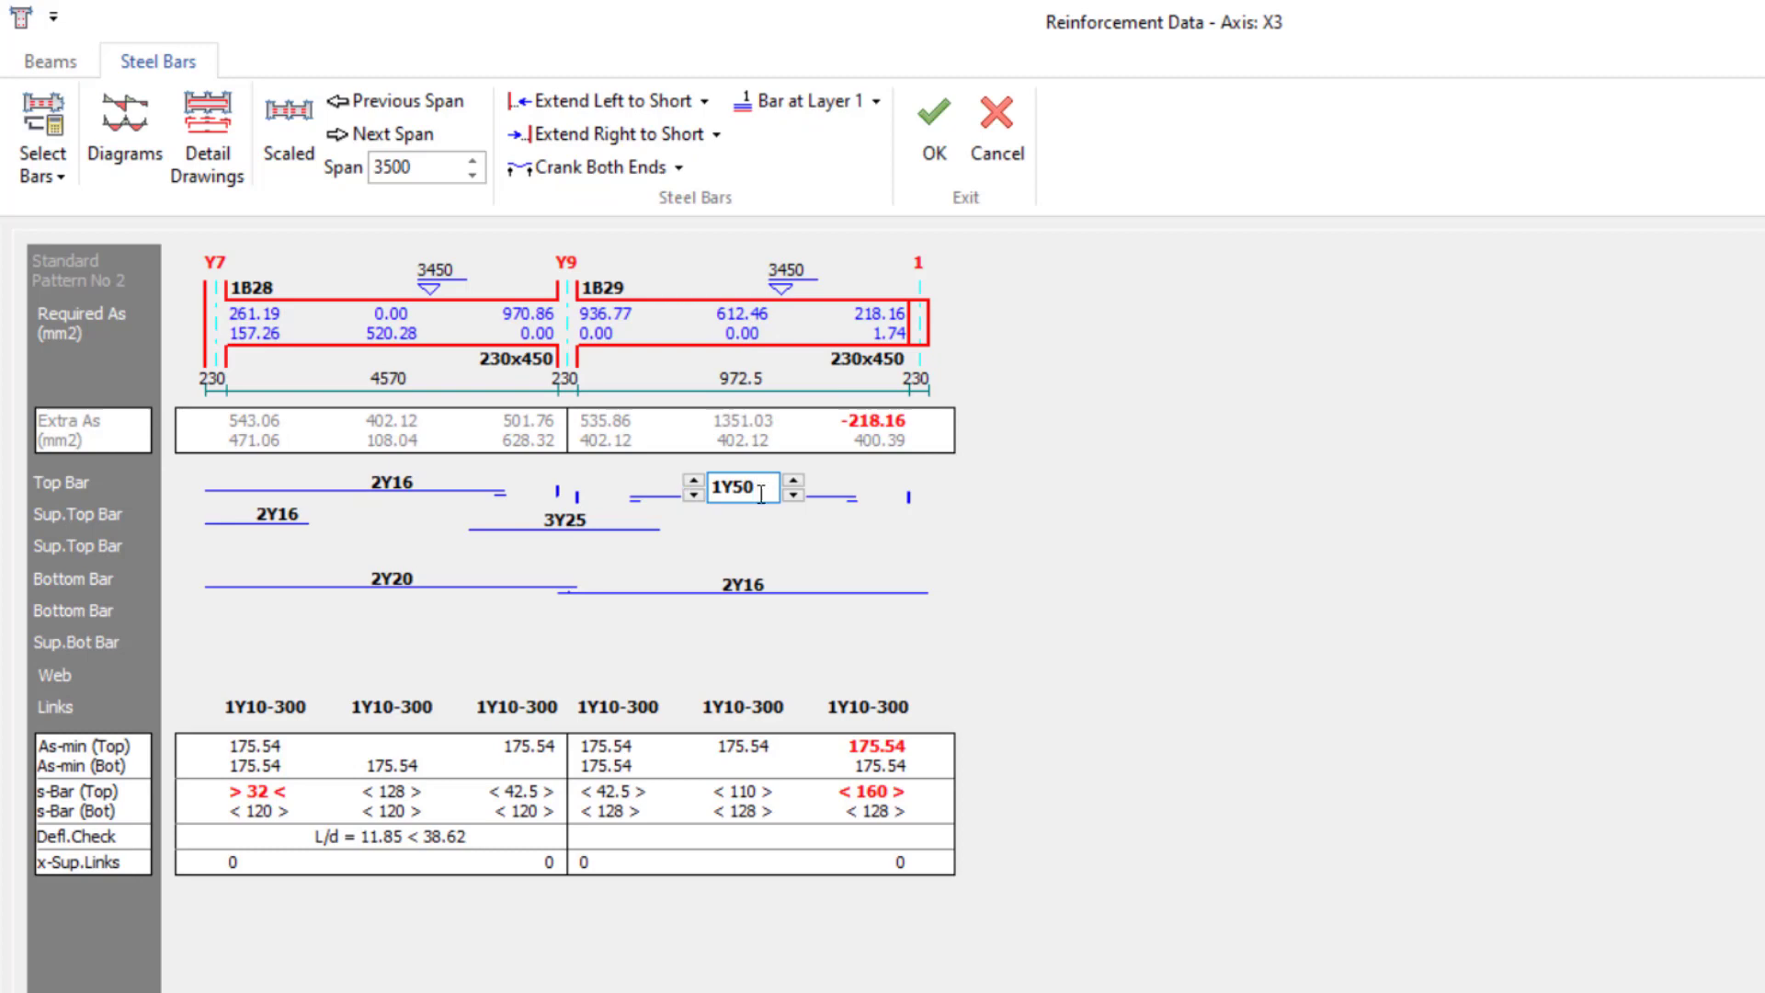
left_click(693, 482)
left_click(788, 490)
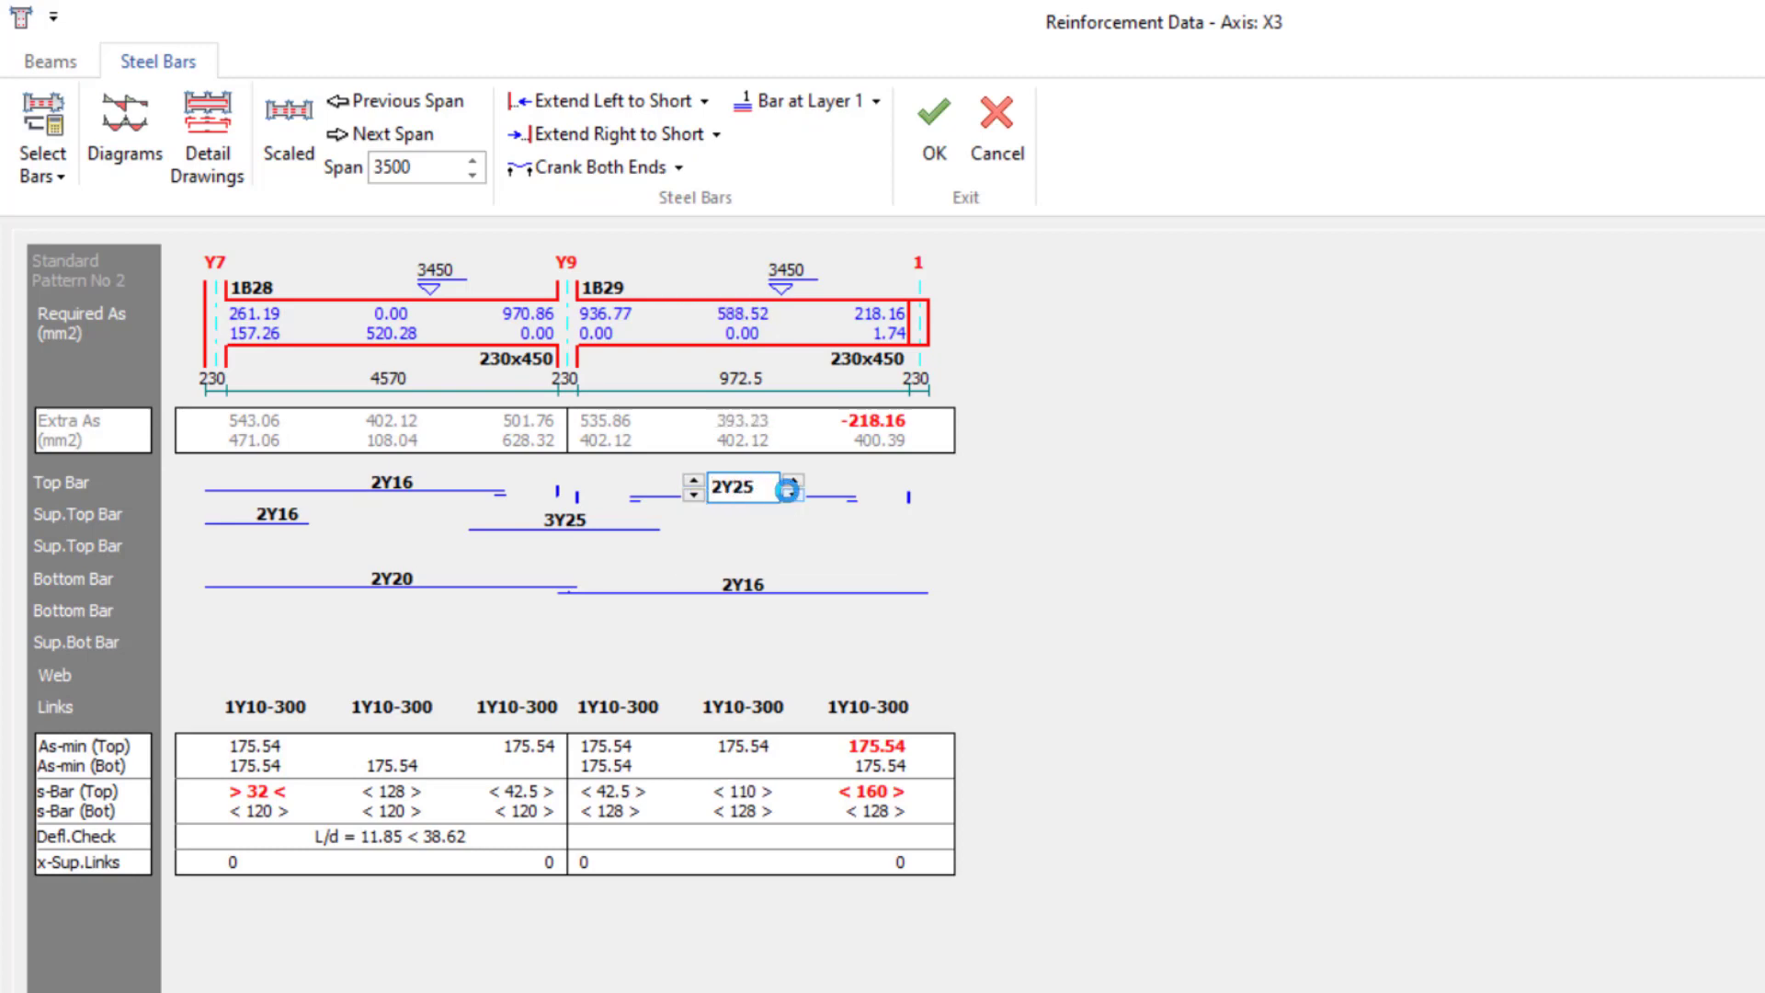
left_click(791, 495)
left_click(792, 496)
left_click(792, 480)
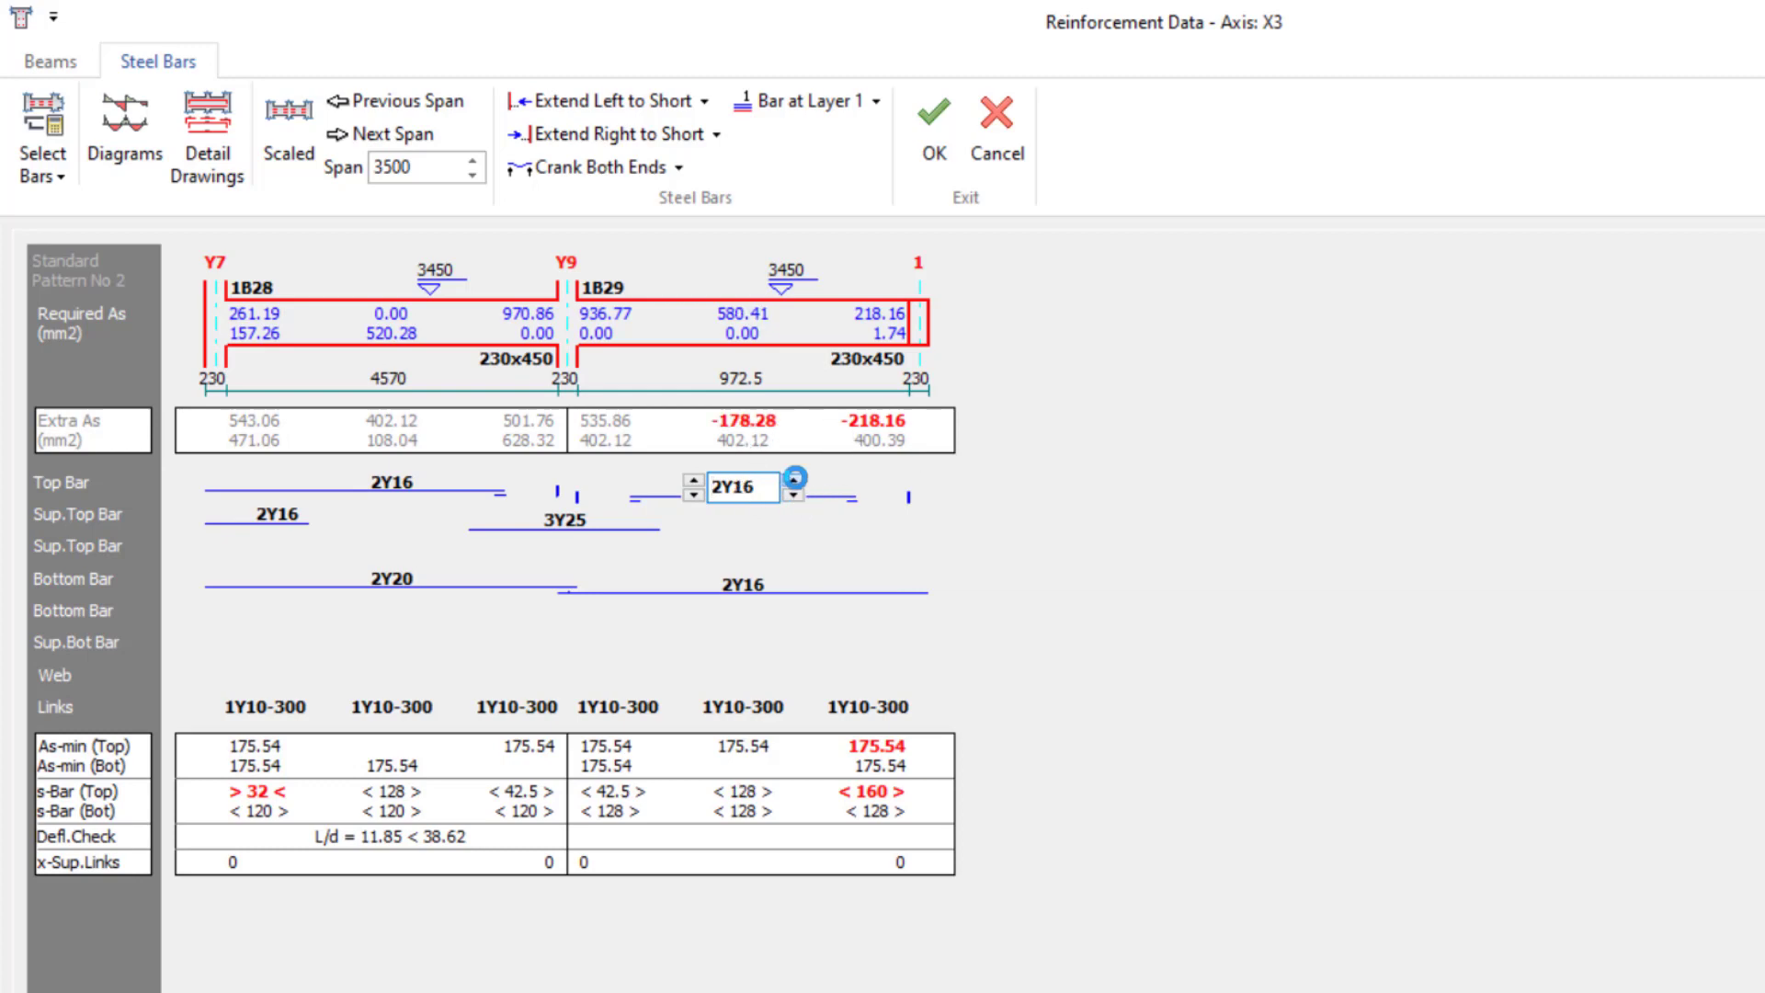
Step: Add a 2Y16 support top bar at the axis 1 end of span 1B29 and save the X3 axis reinforcement
left_click(908, 490)
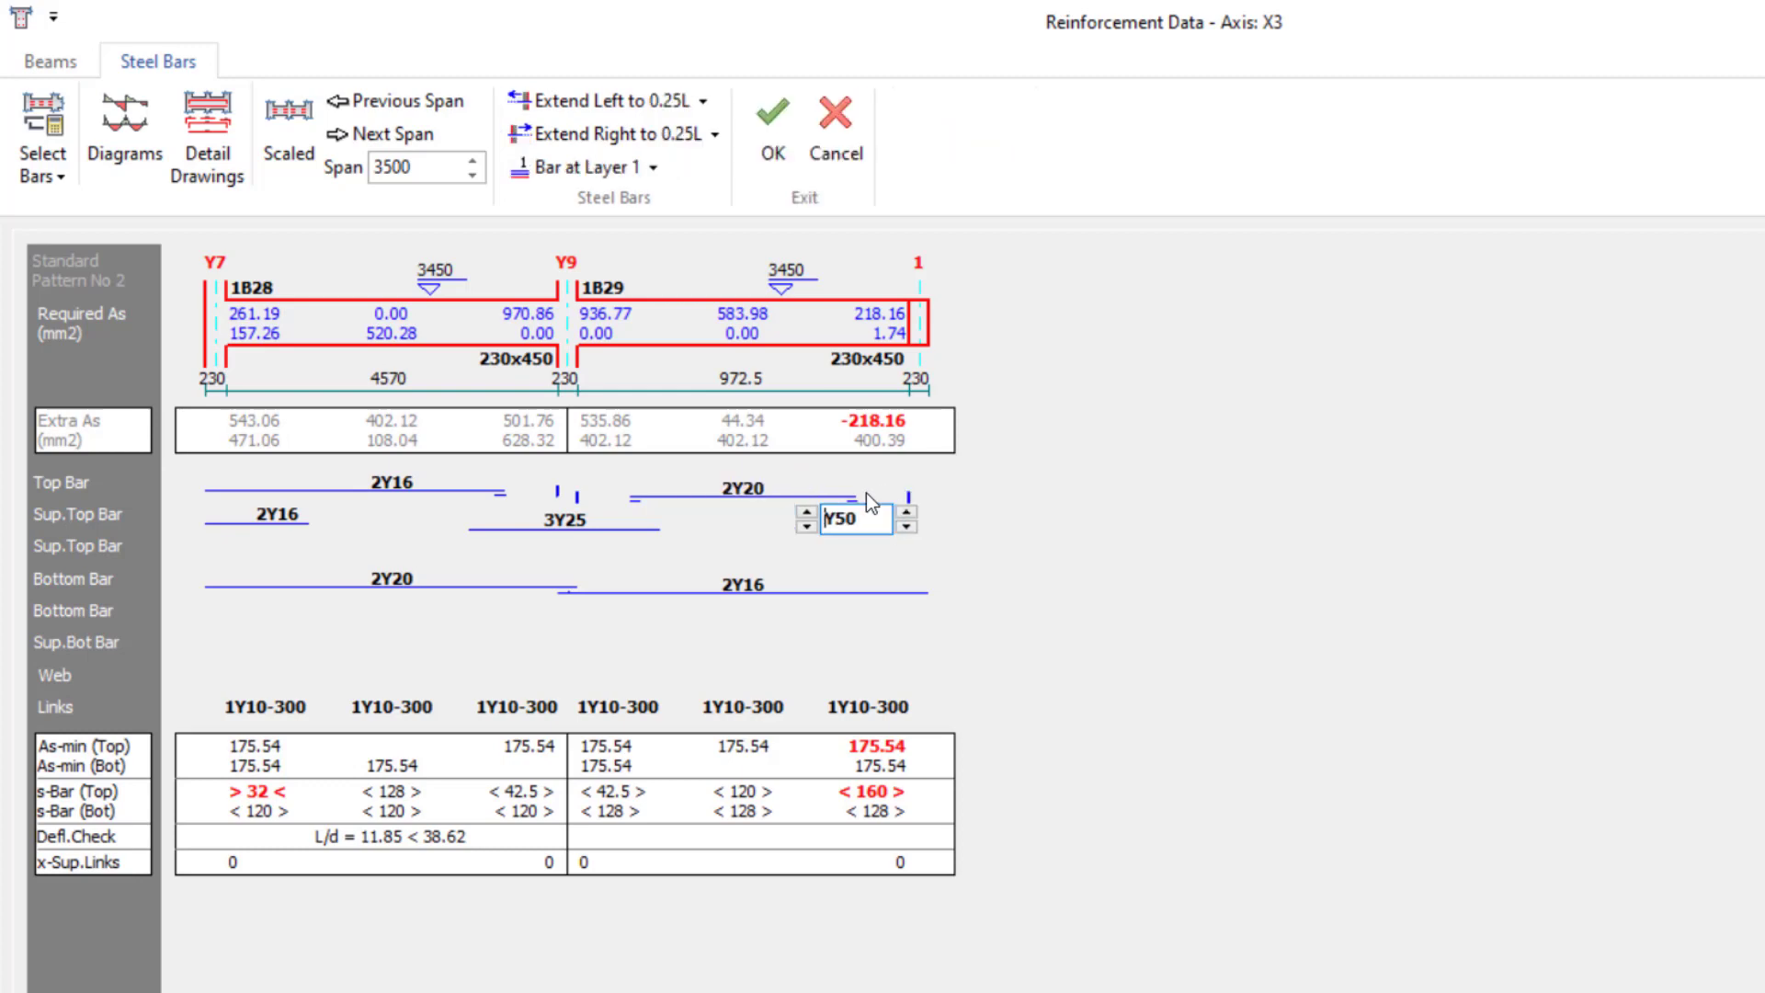
left_click(799, 511)
left_click(906, 525)
left_click(907, 525)
left_click(906, 526)
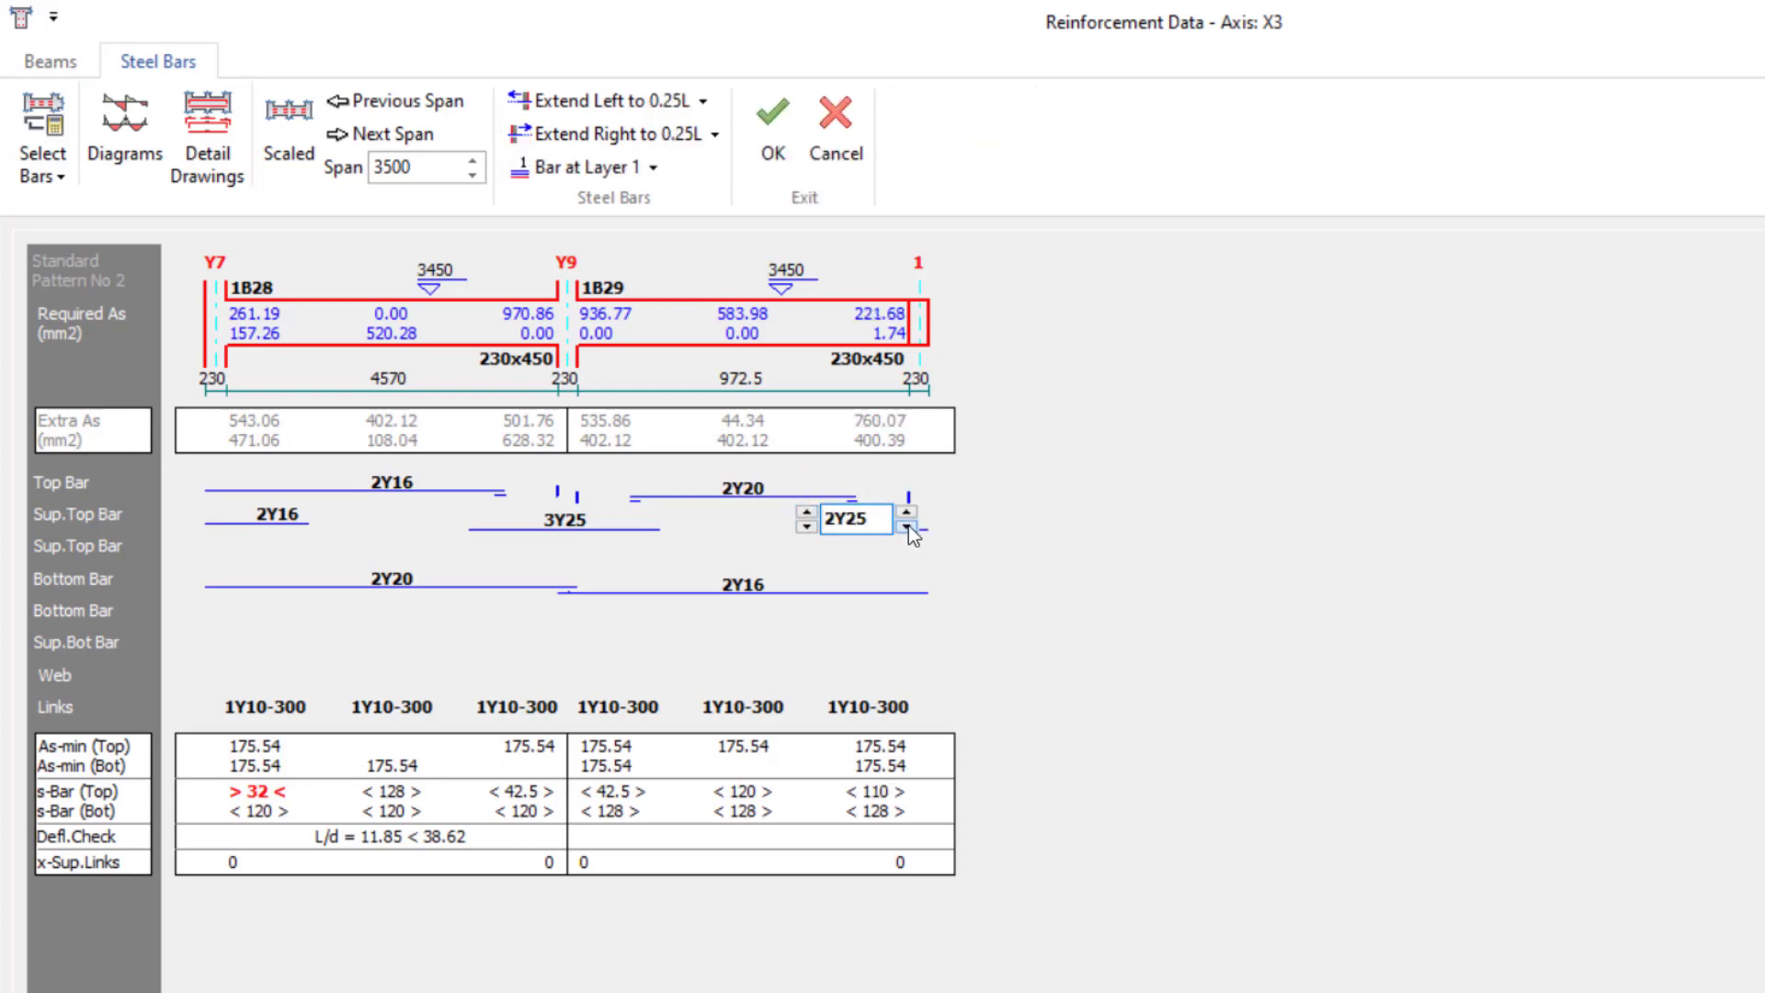
left_click(907, 526)
left_click(907, 526)
left_click(738, 582)
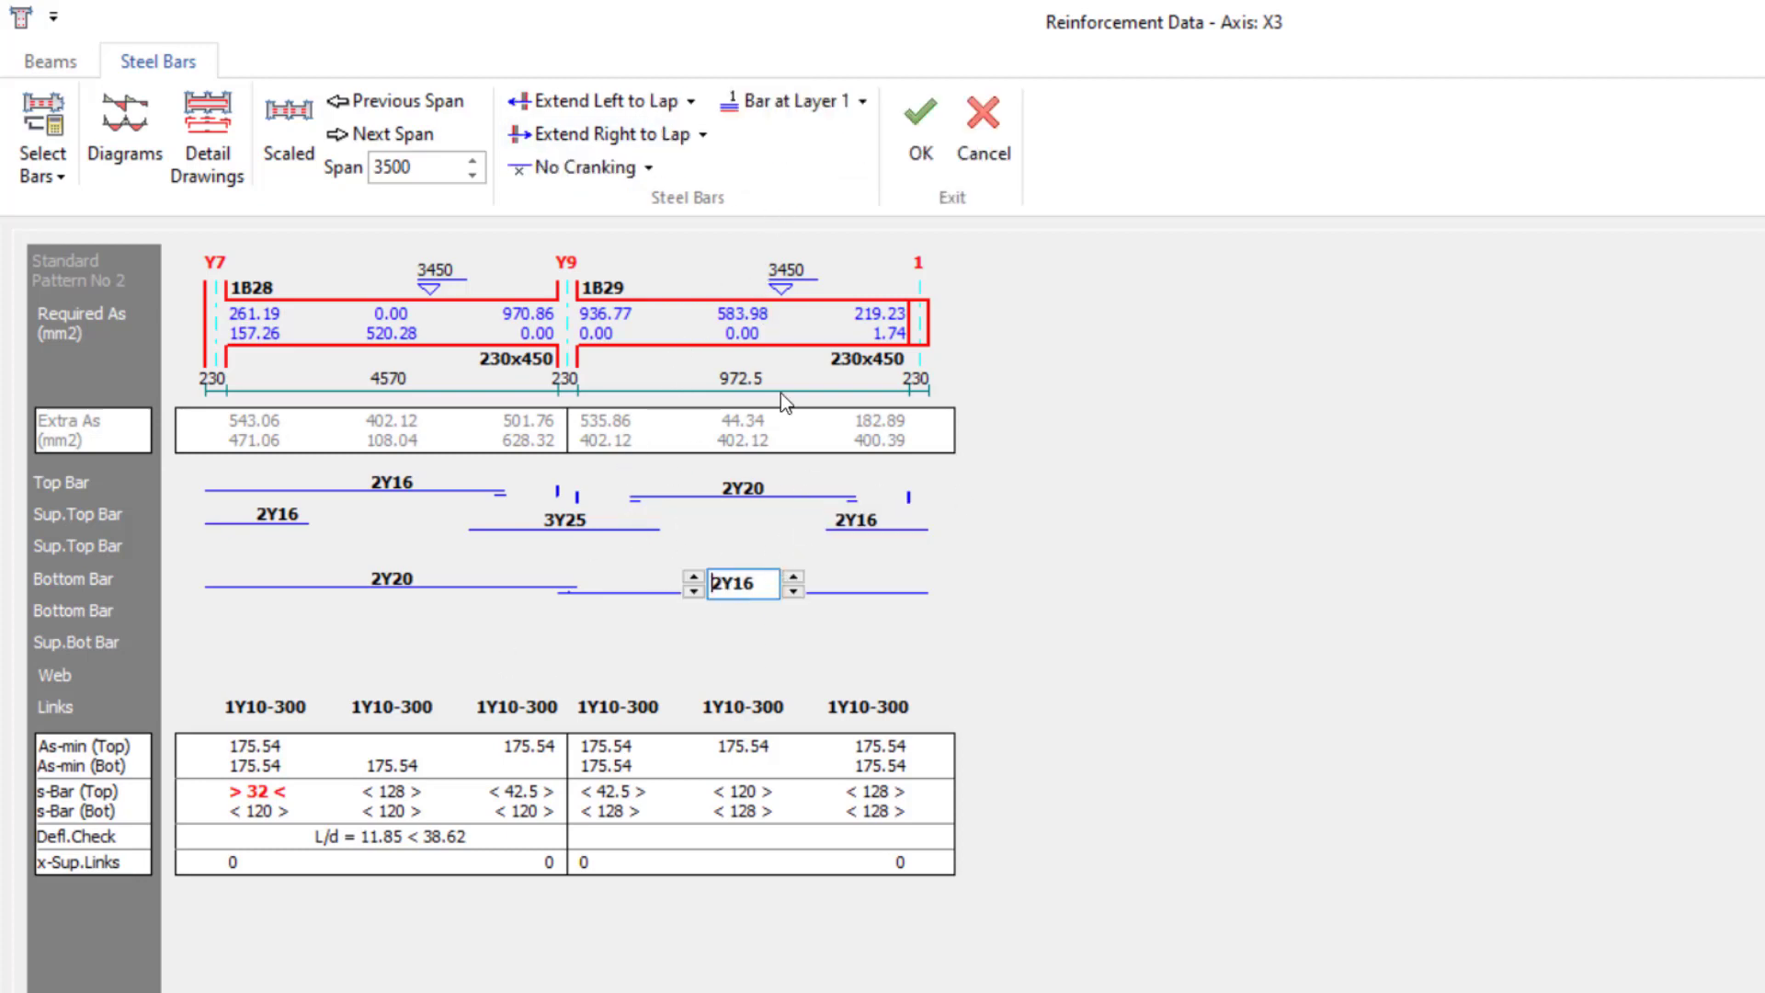
left_click(919, 128)
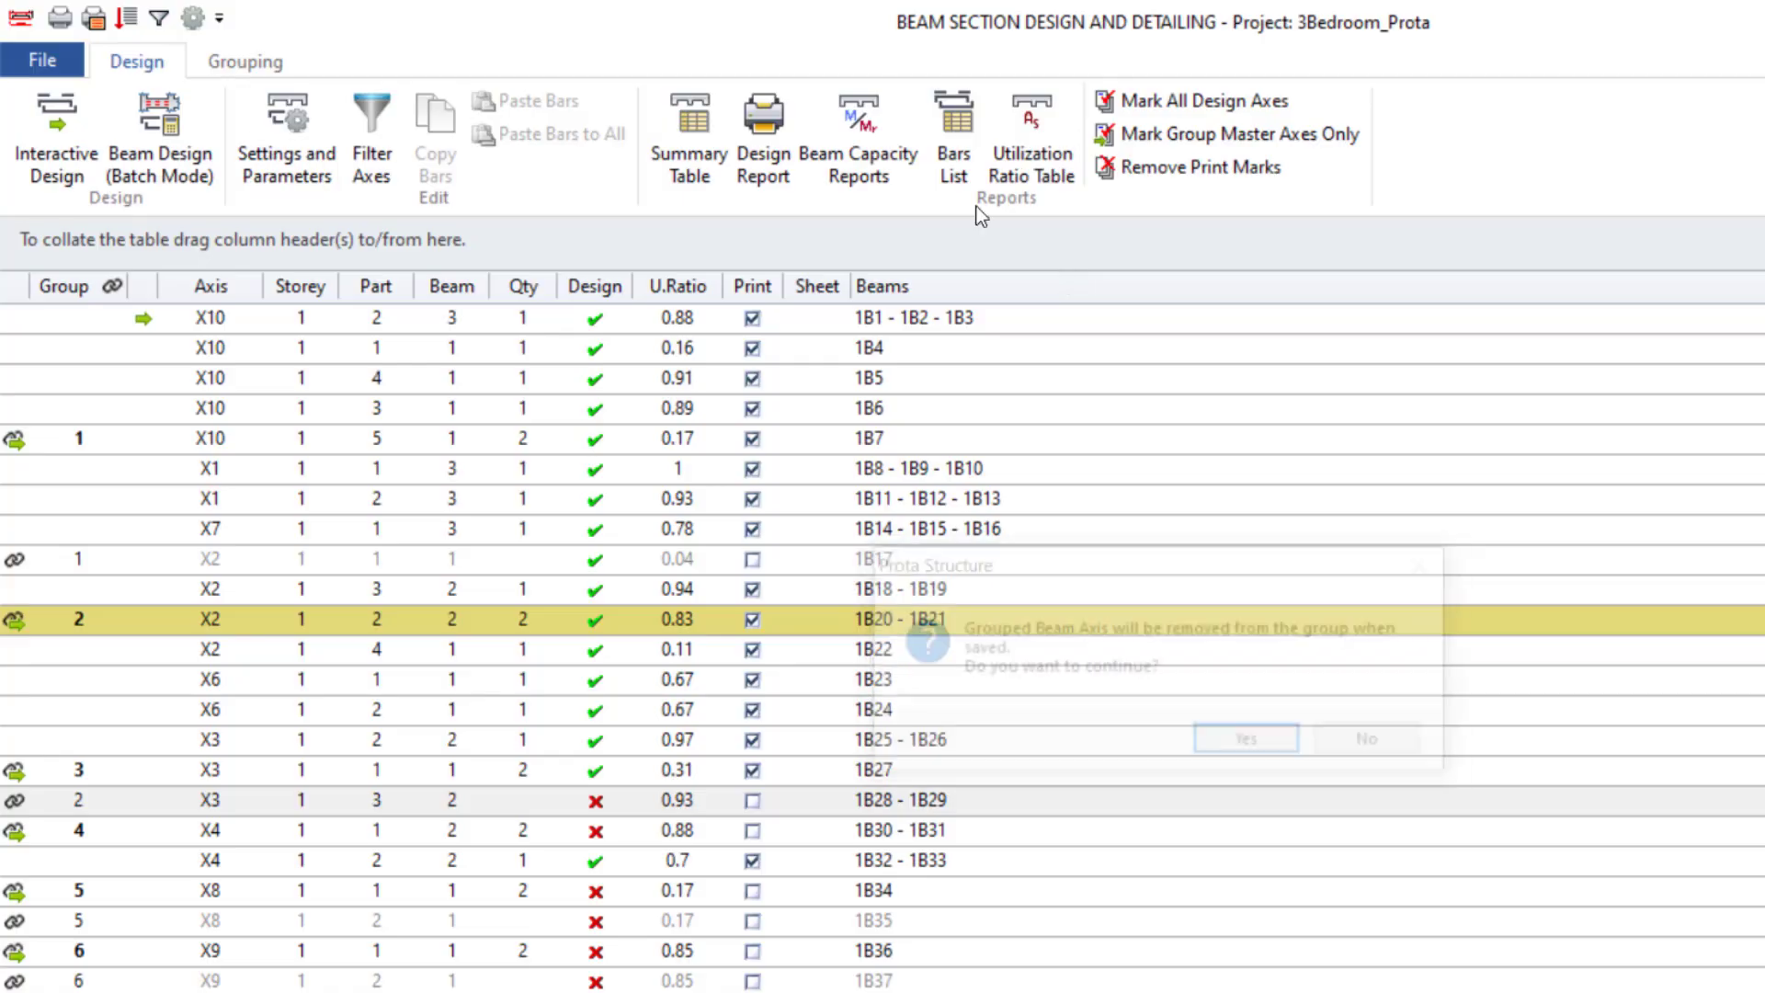
left_click(1234, 754)
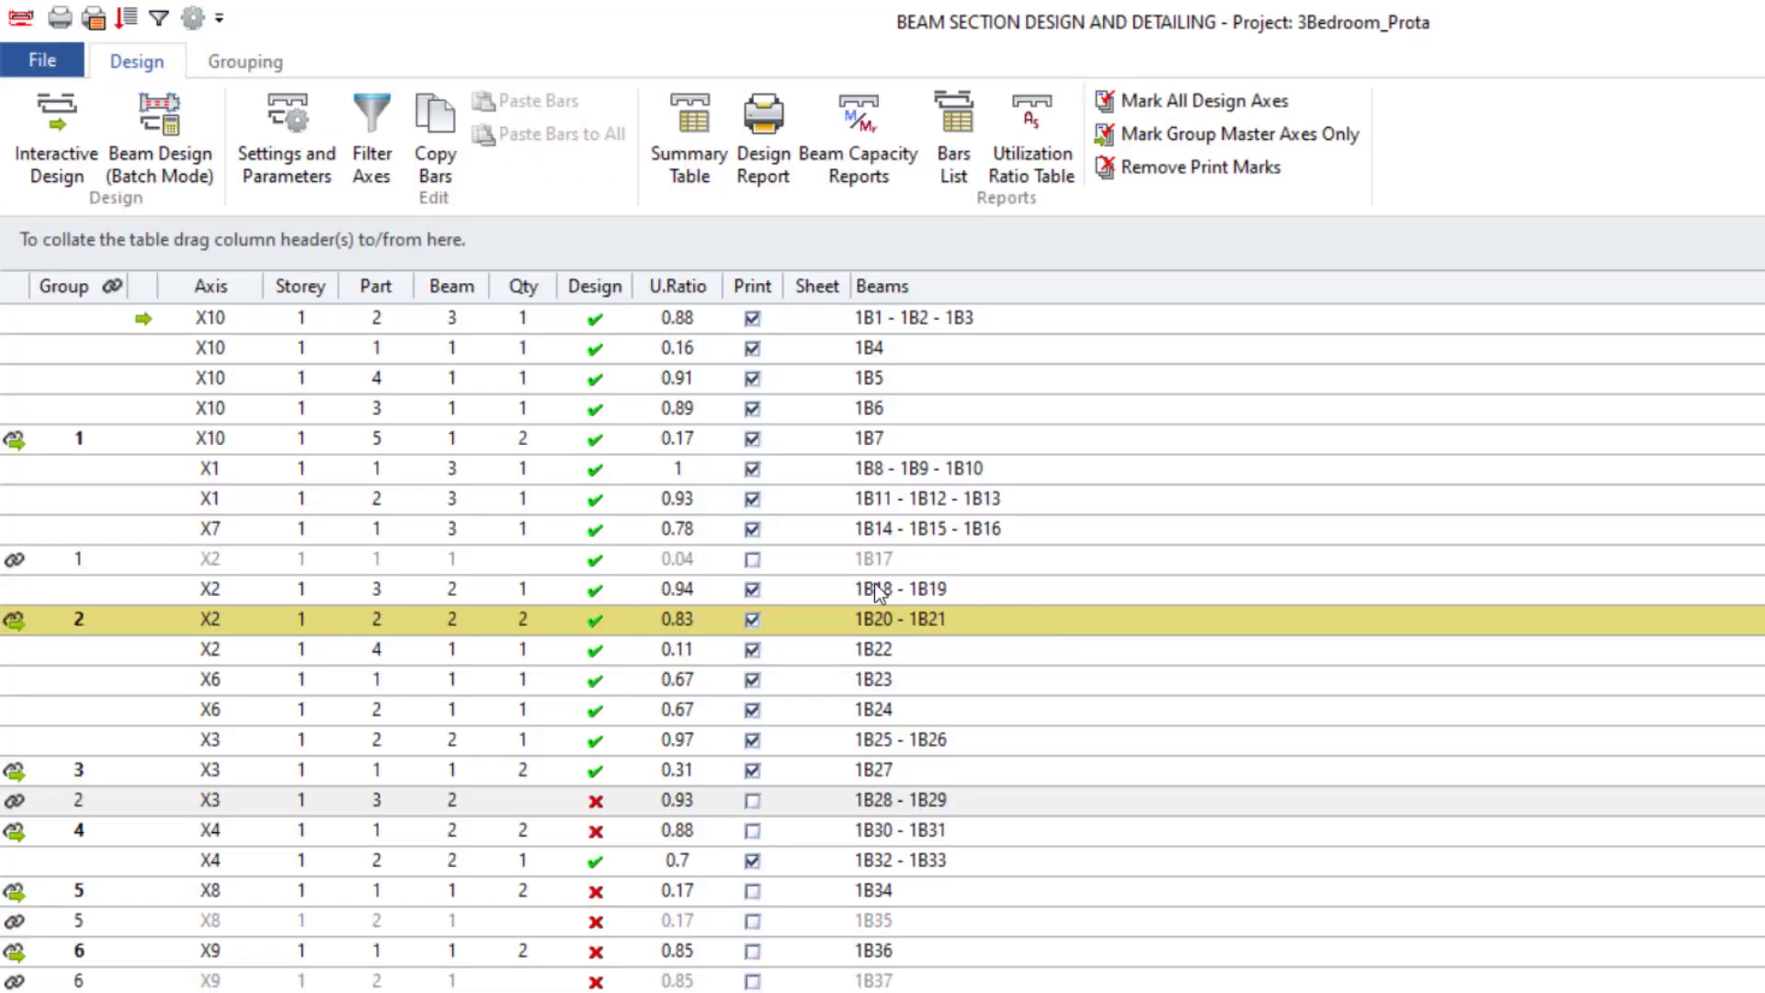
Step: Interactively design the group 4 master 1B30 - 1B31 and the group 5 master 1B34, saving both without editing their bars
left_click(550, 835)
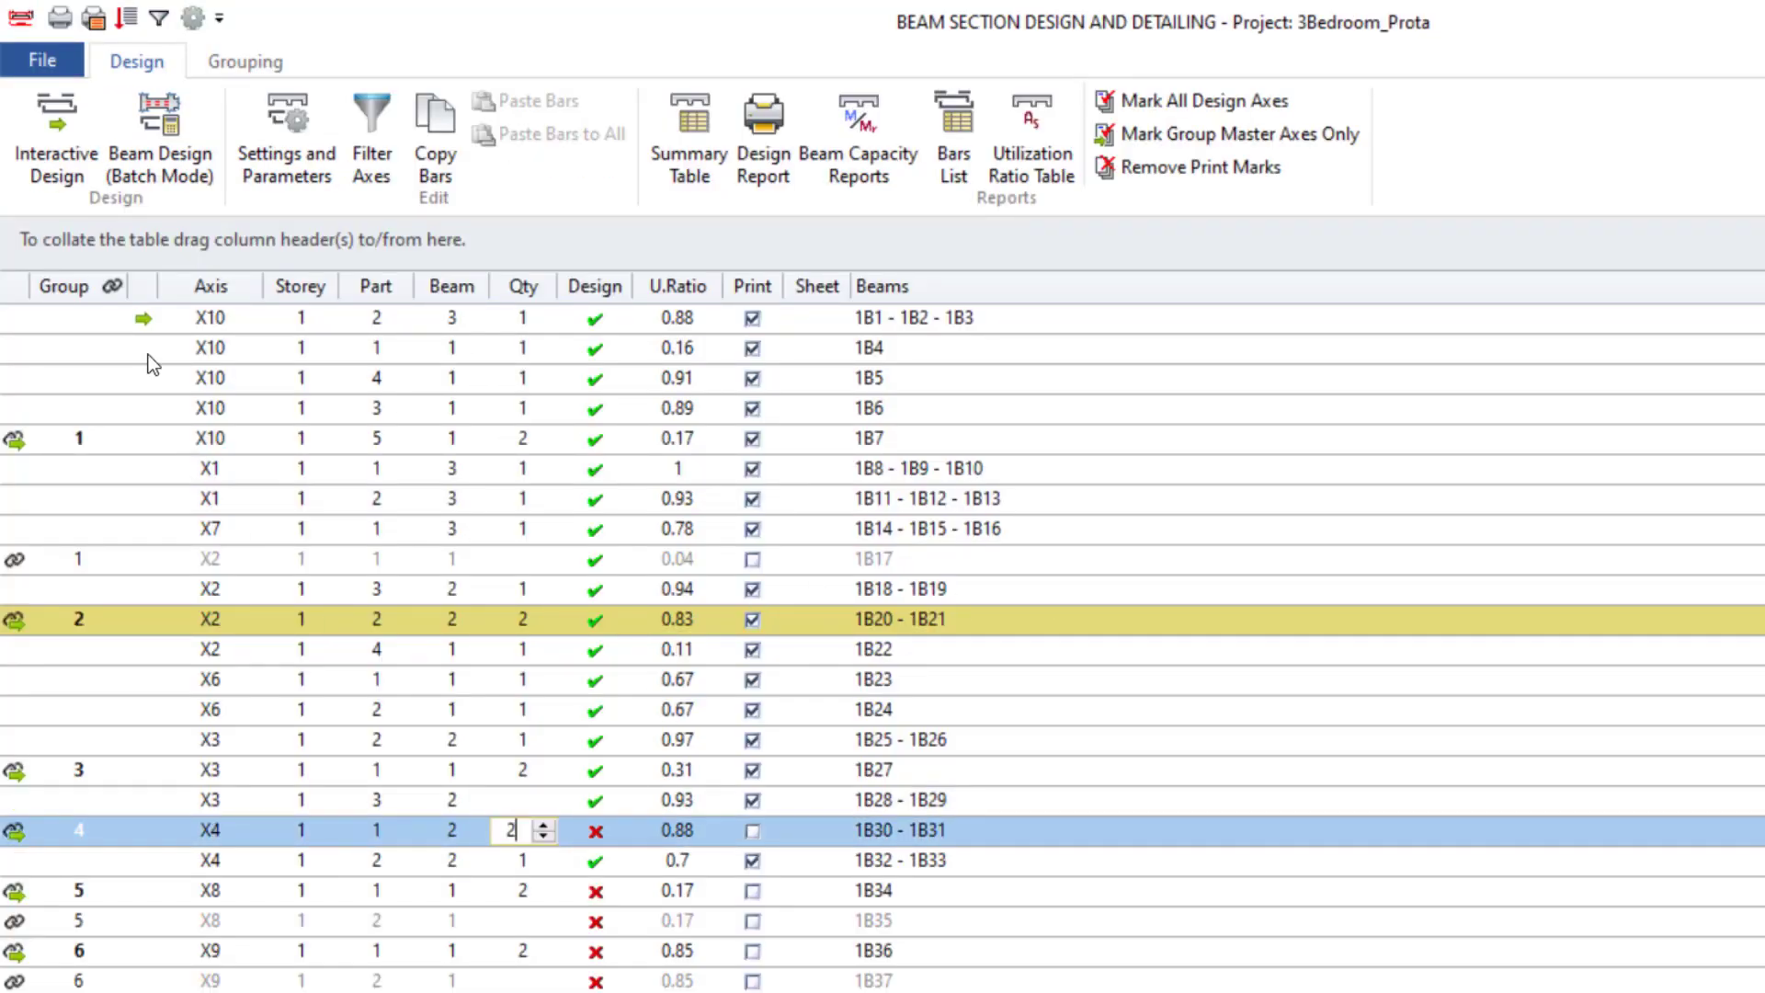
left_click(57, 147)
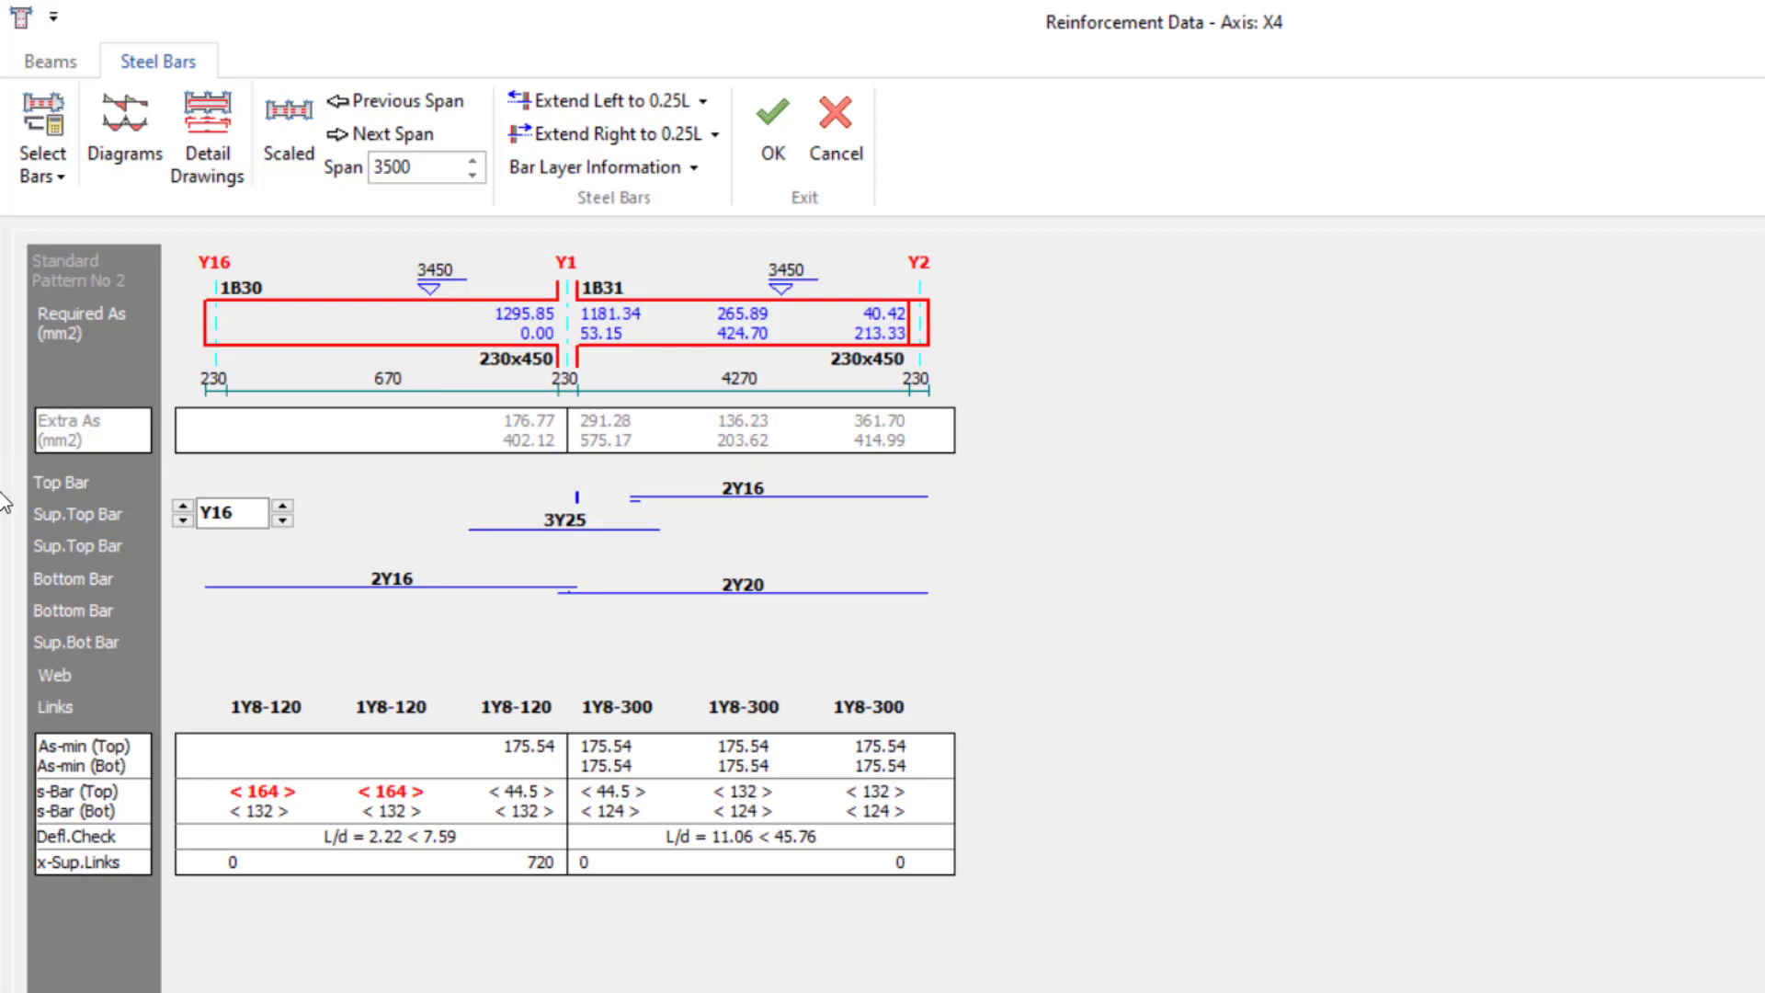
left_click(781, 113)
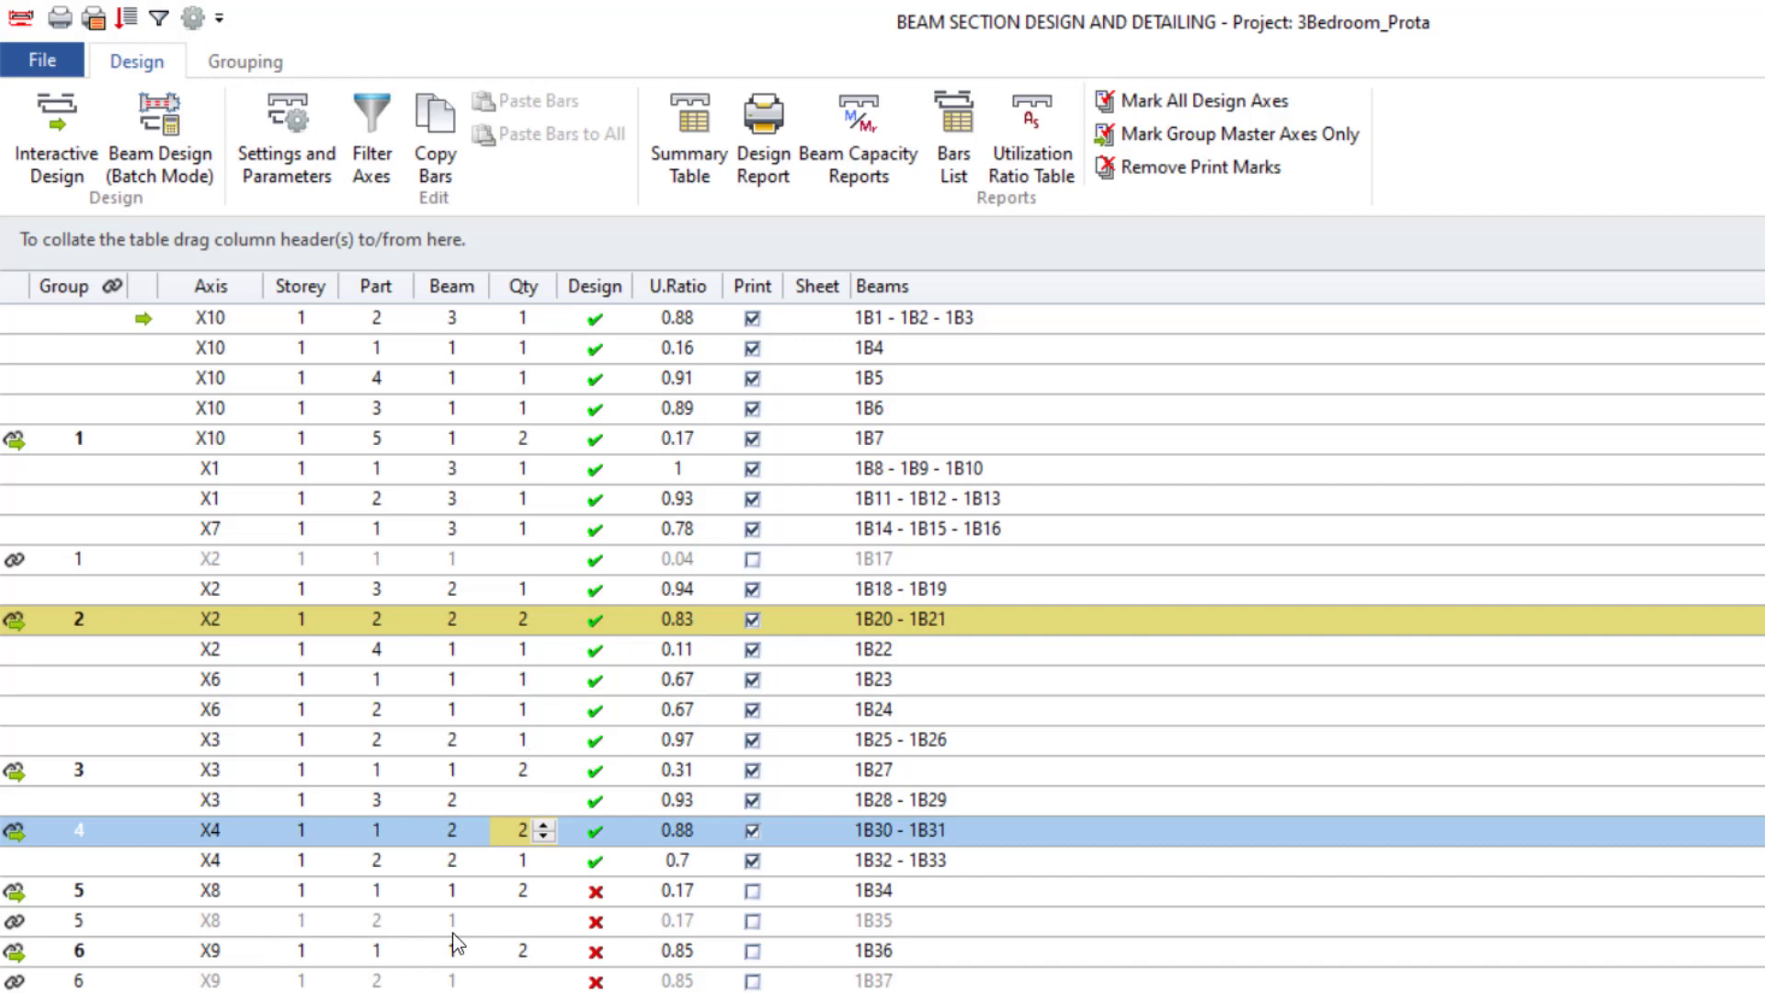
left_click(406, 904)
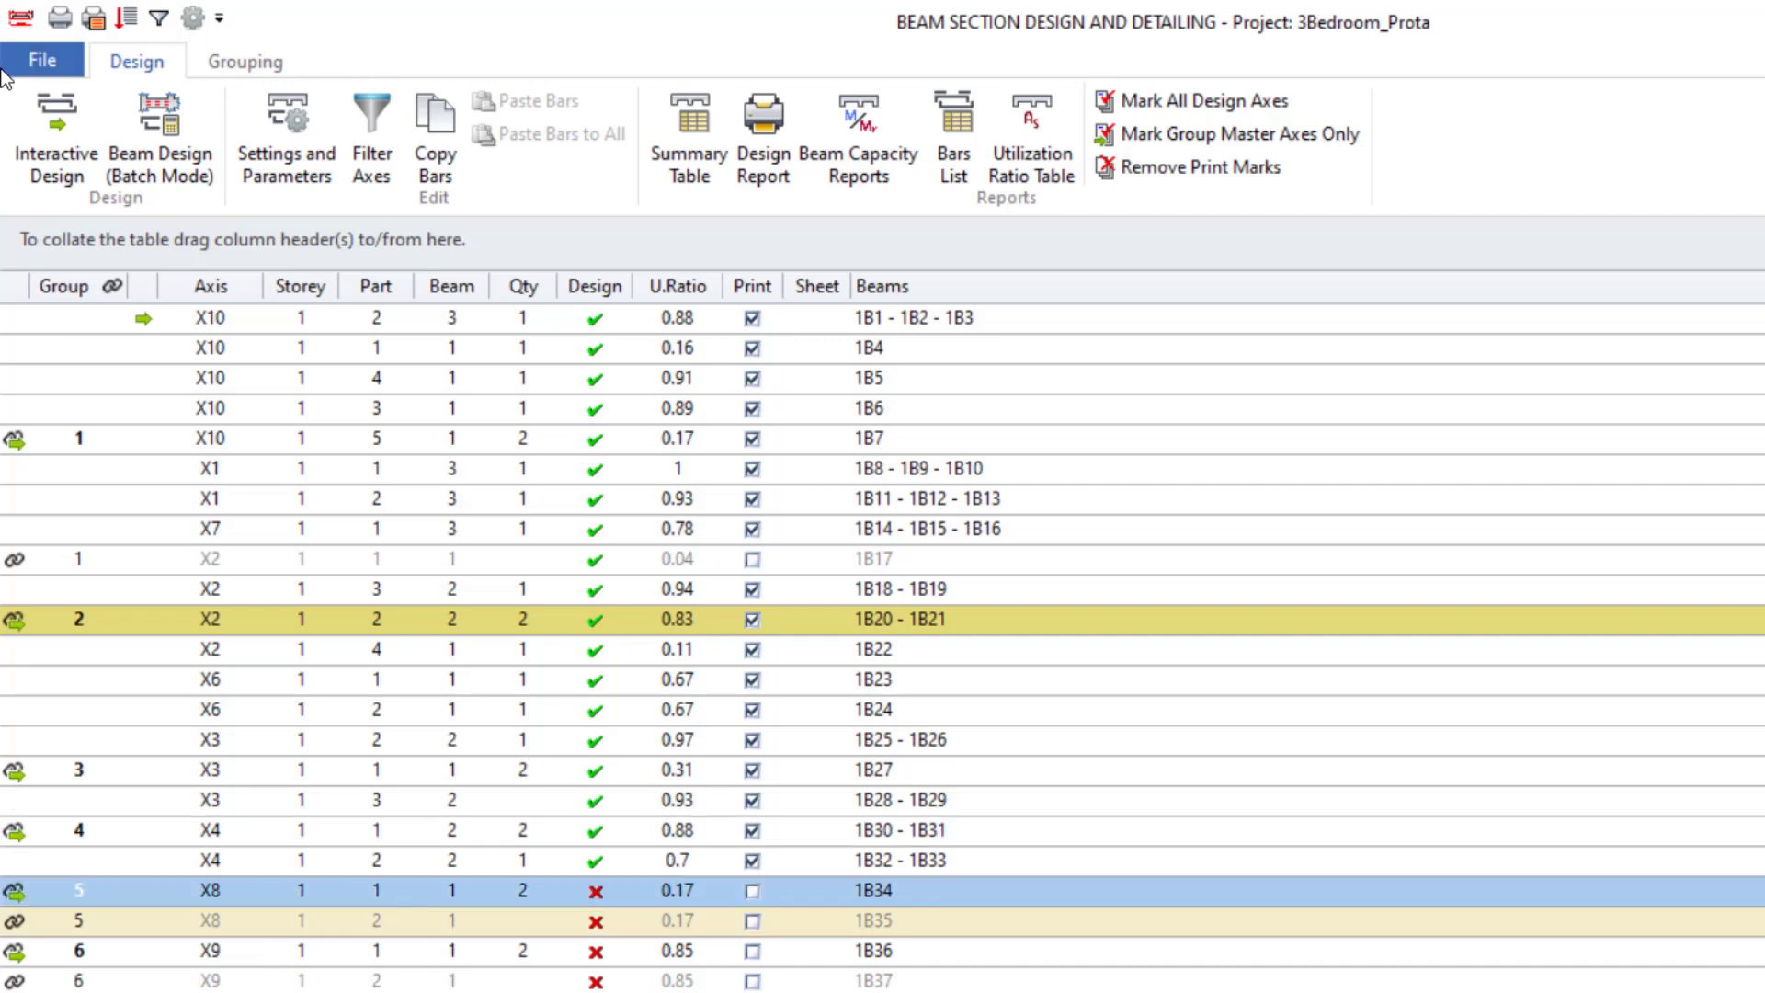
left_click(55, 147)
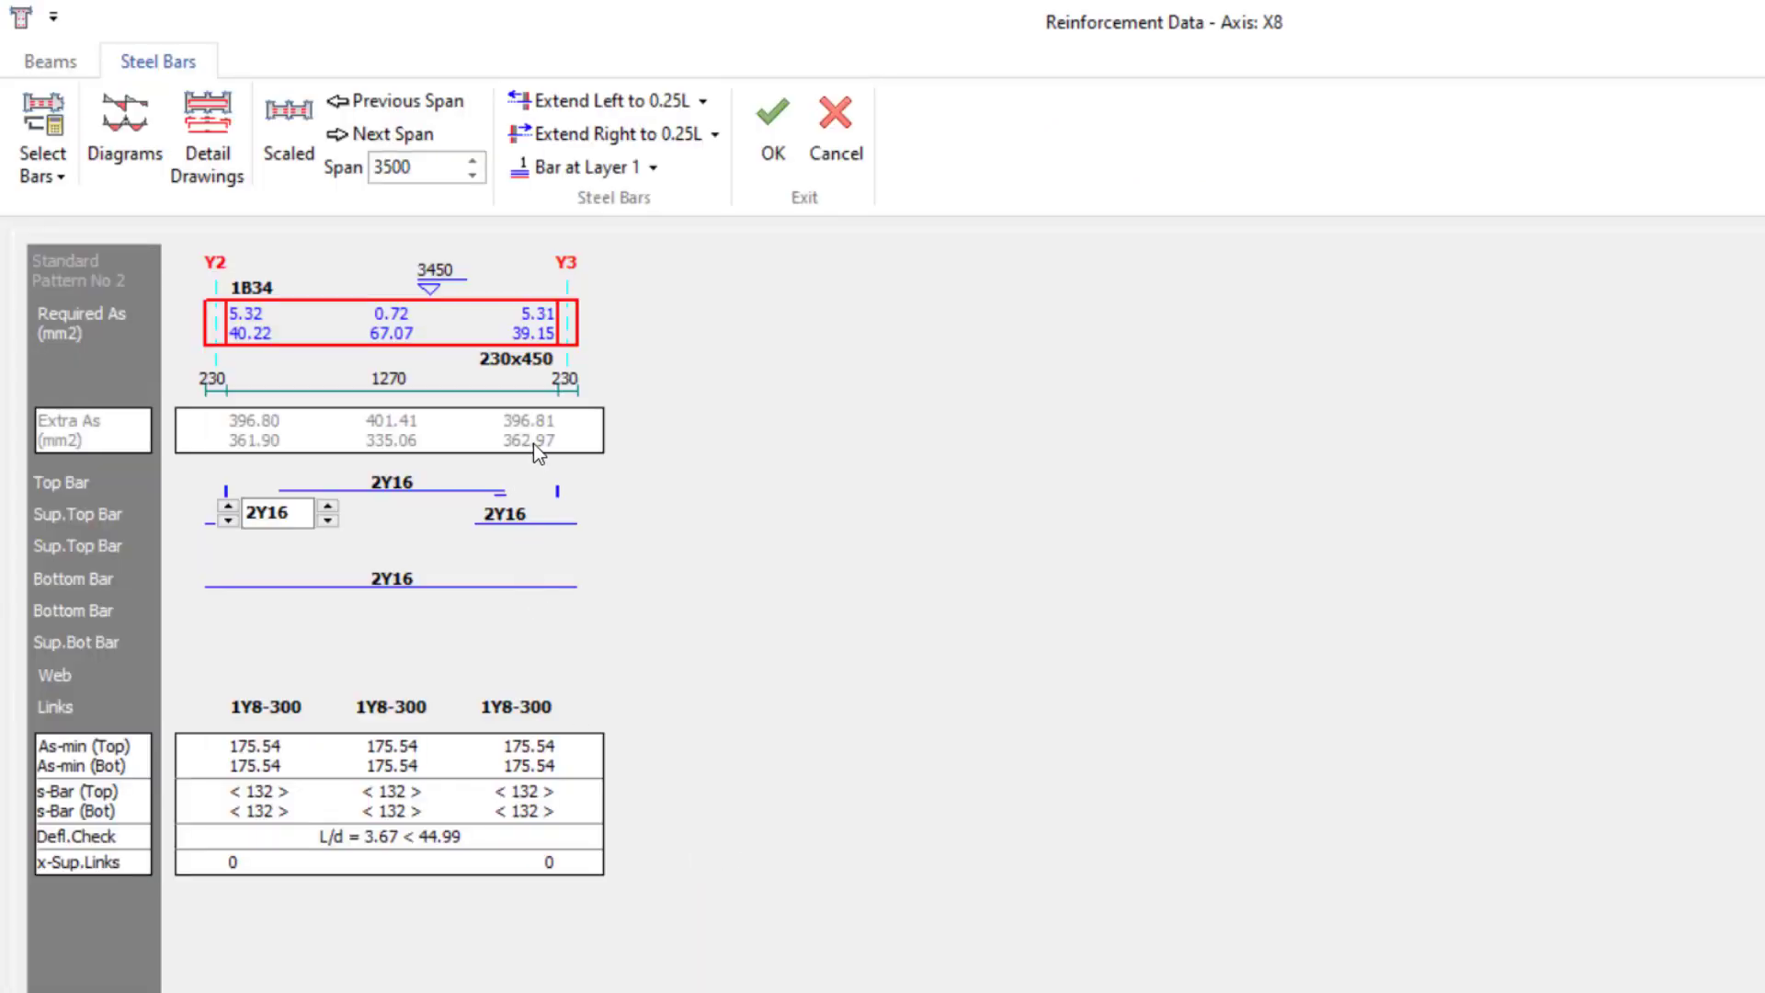
left_click(762, 156)
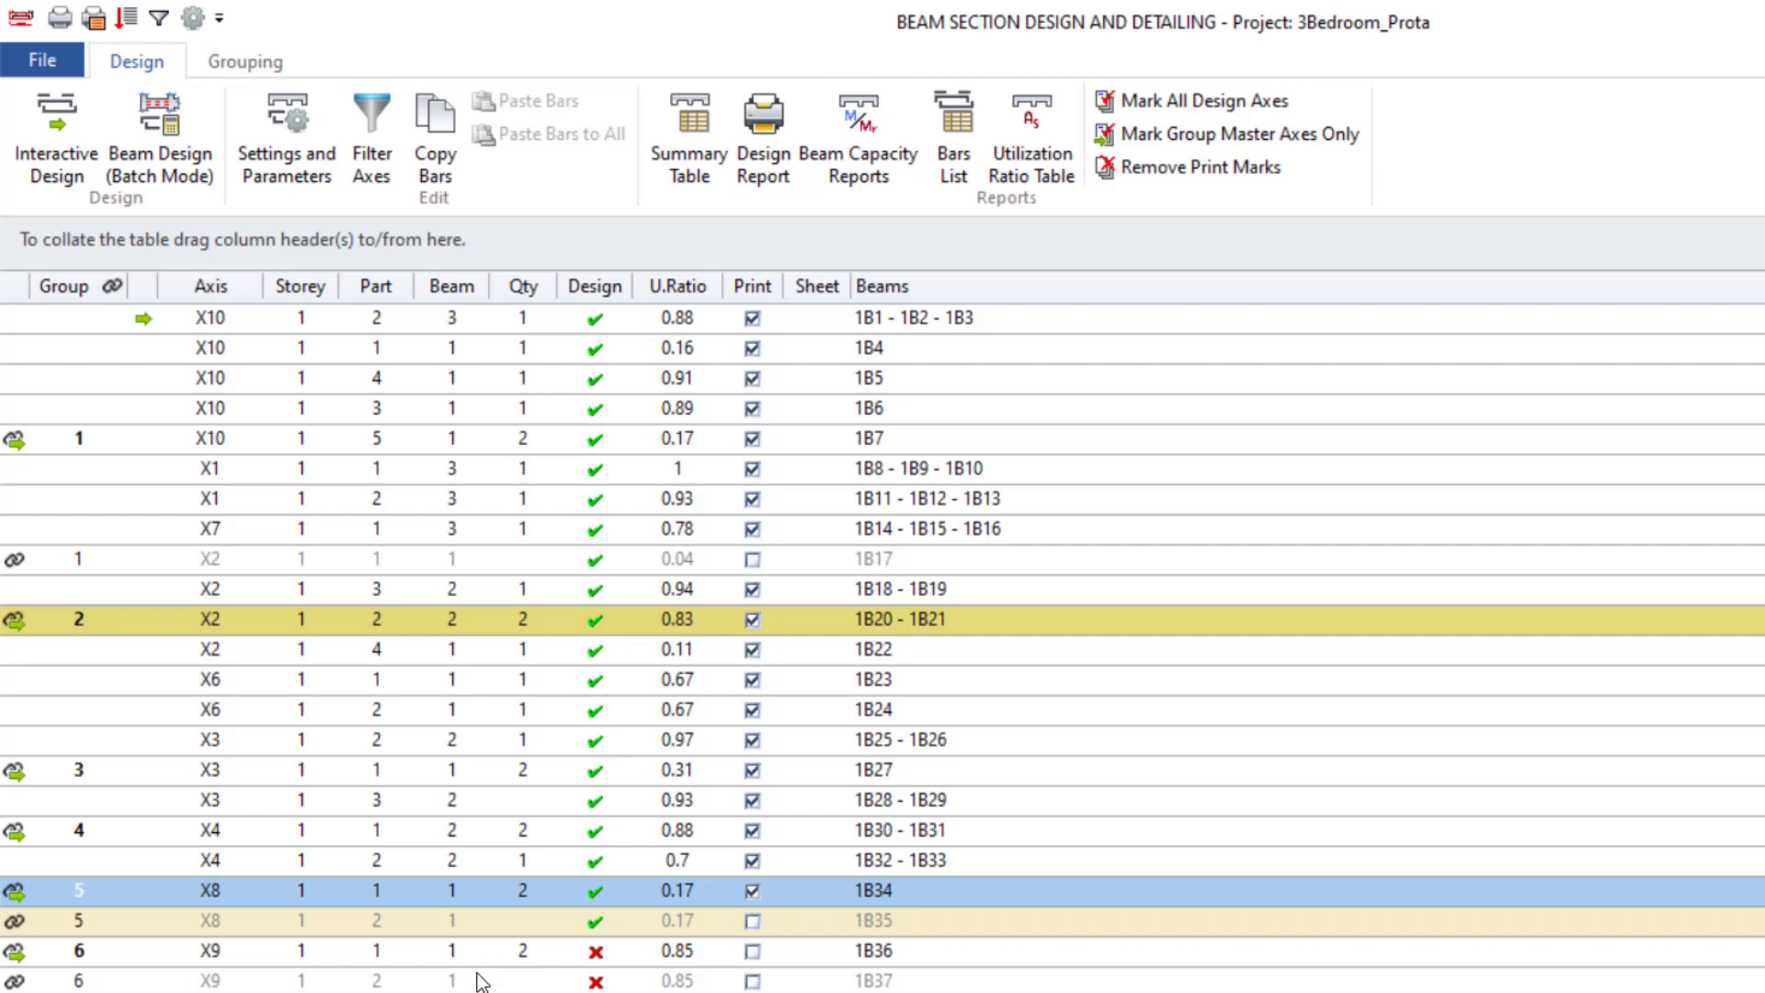
Step: Interactively design the group 6 master 1B36 and the group 7 master 1B40, saving both without editing their bars
left_click(481, 955)
left_click(50, 164)
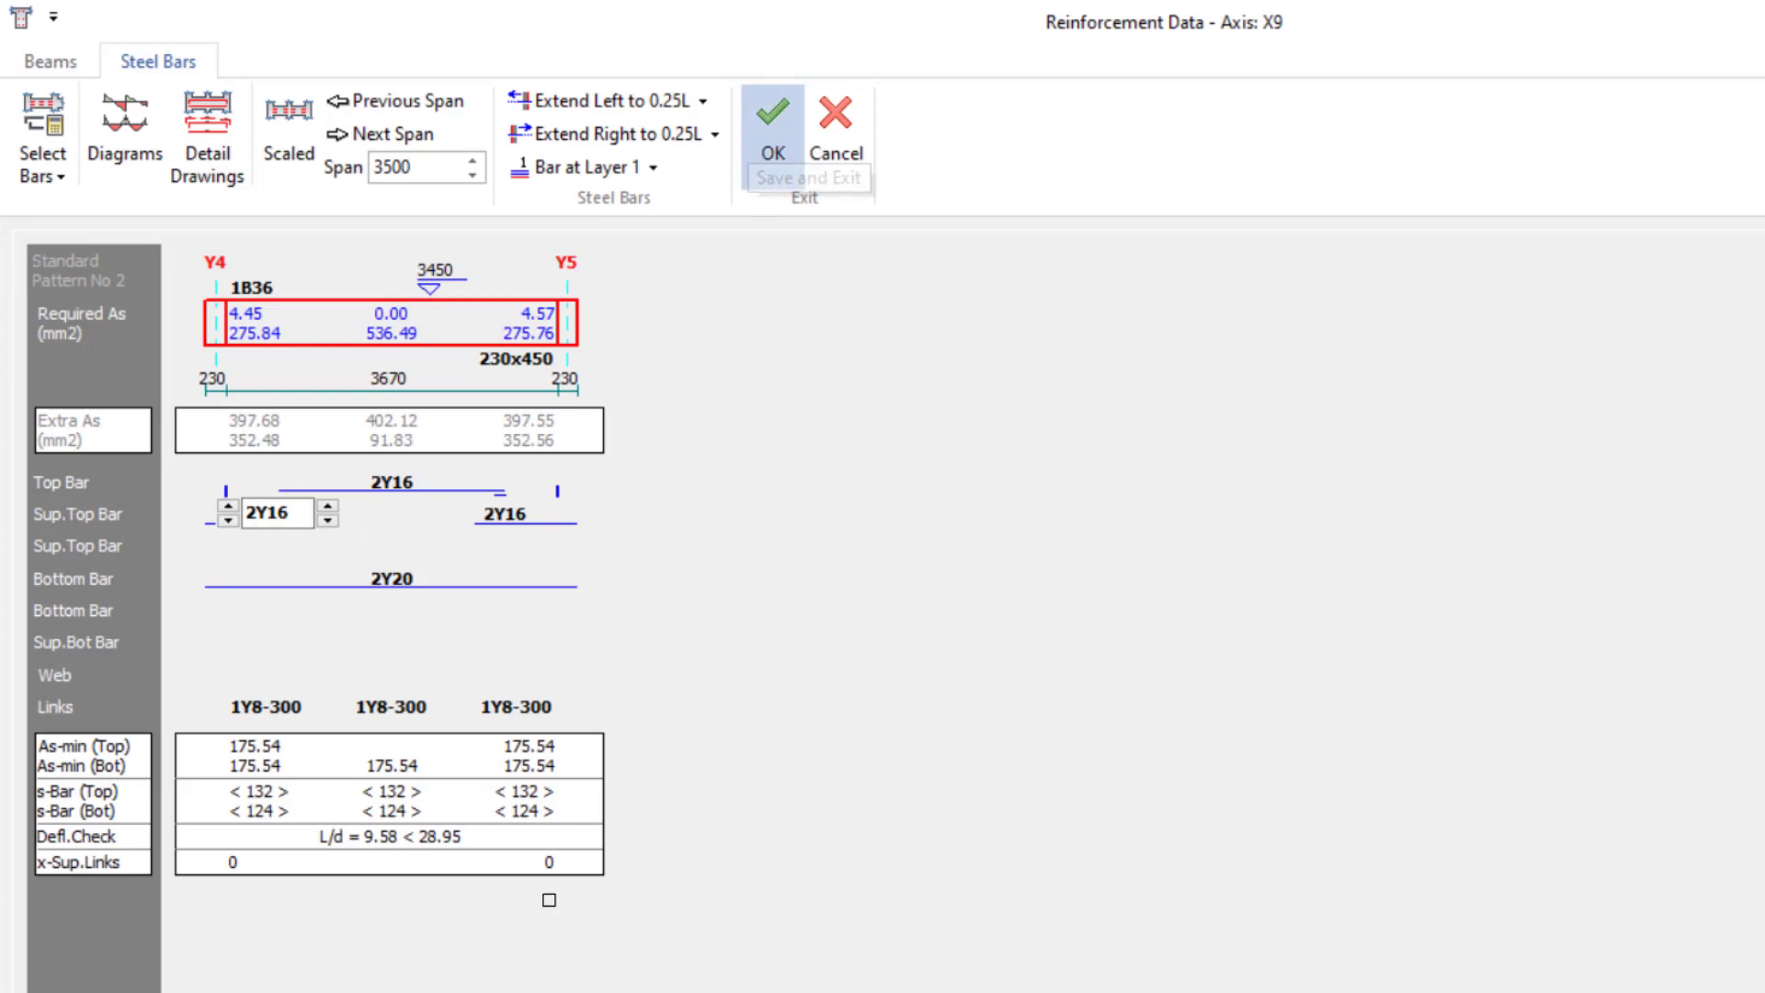
left_click(772, 128)
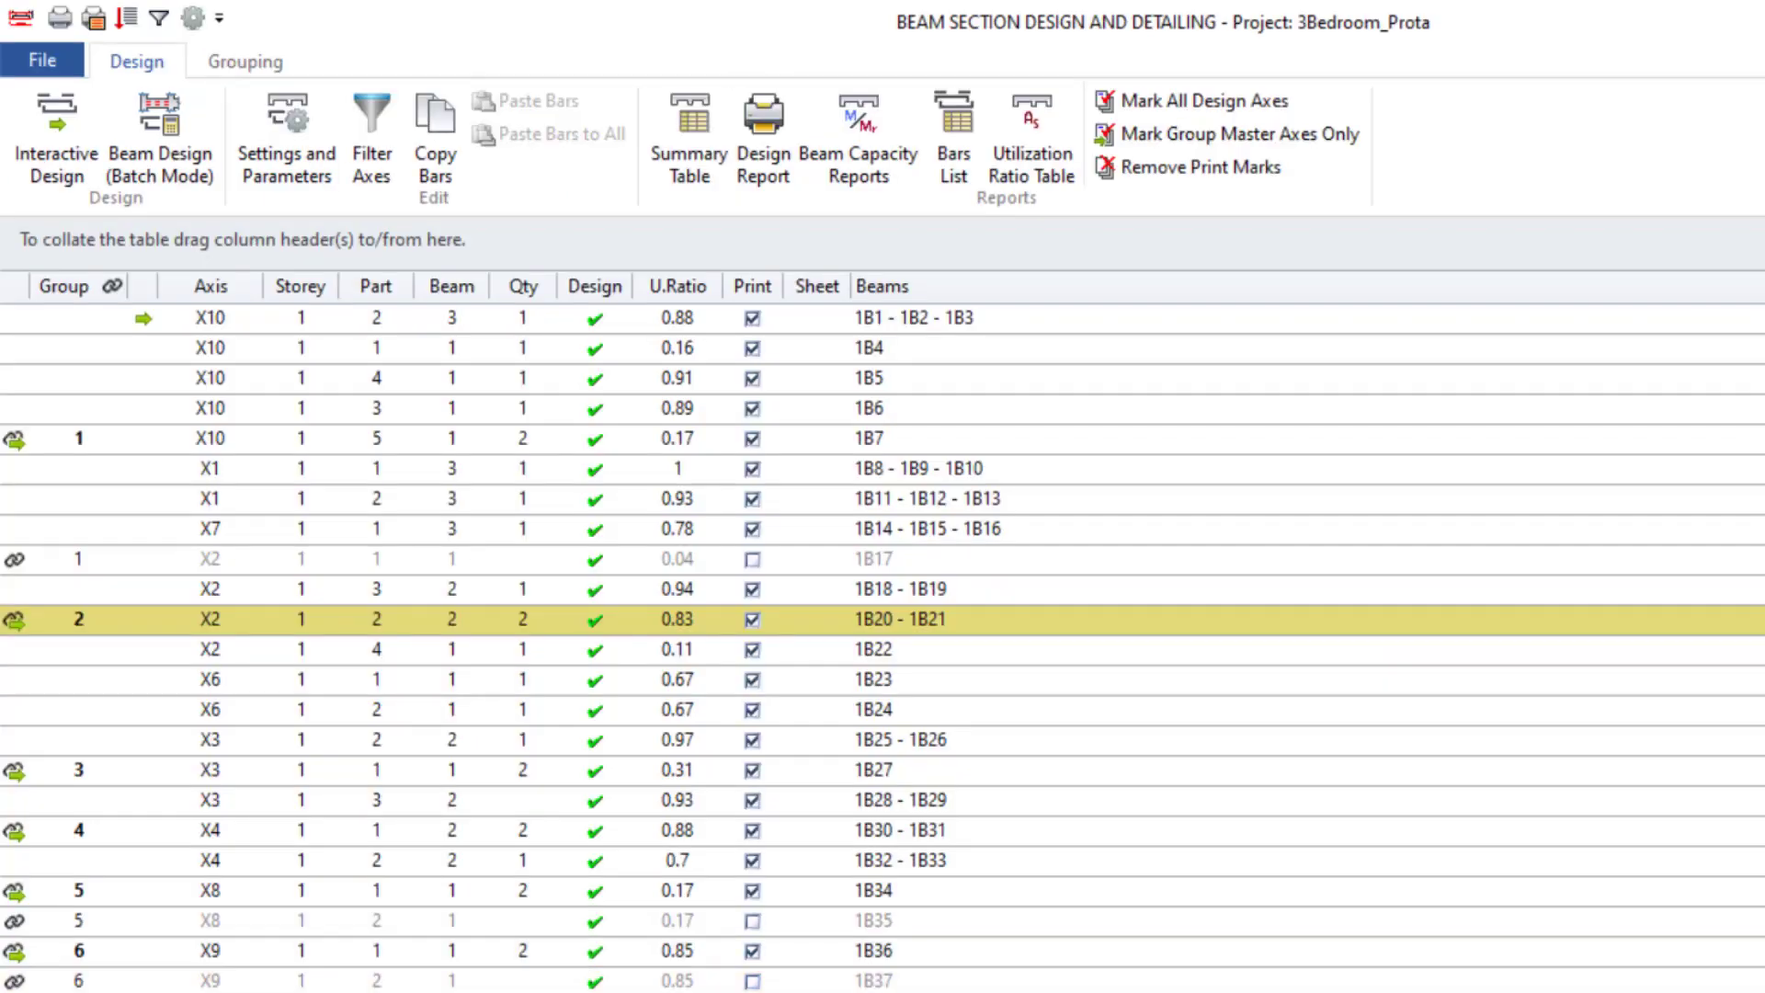
left_click(56, 138)
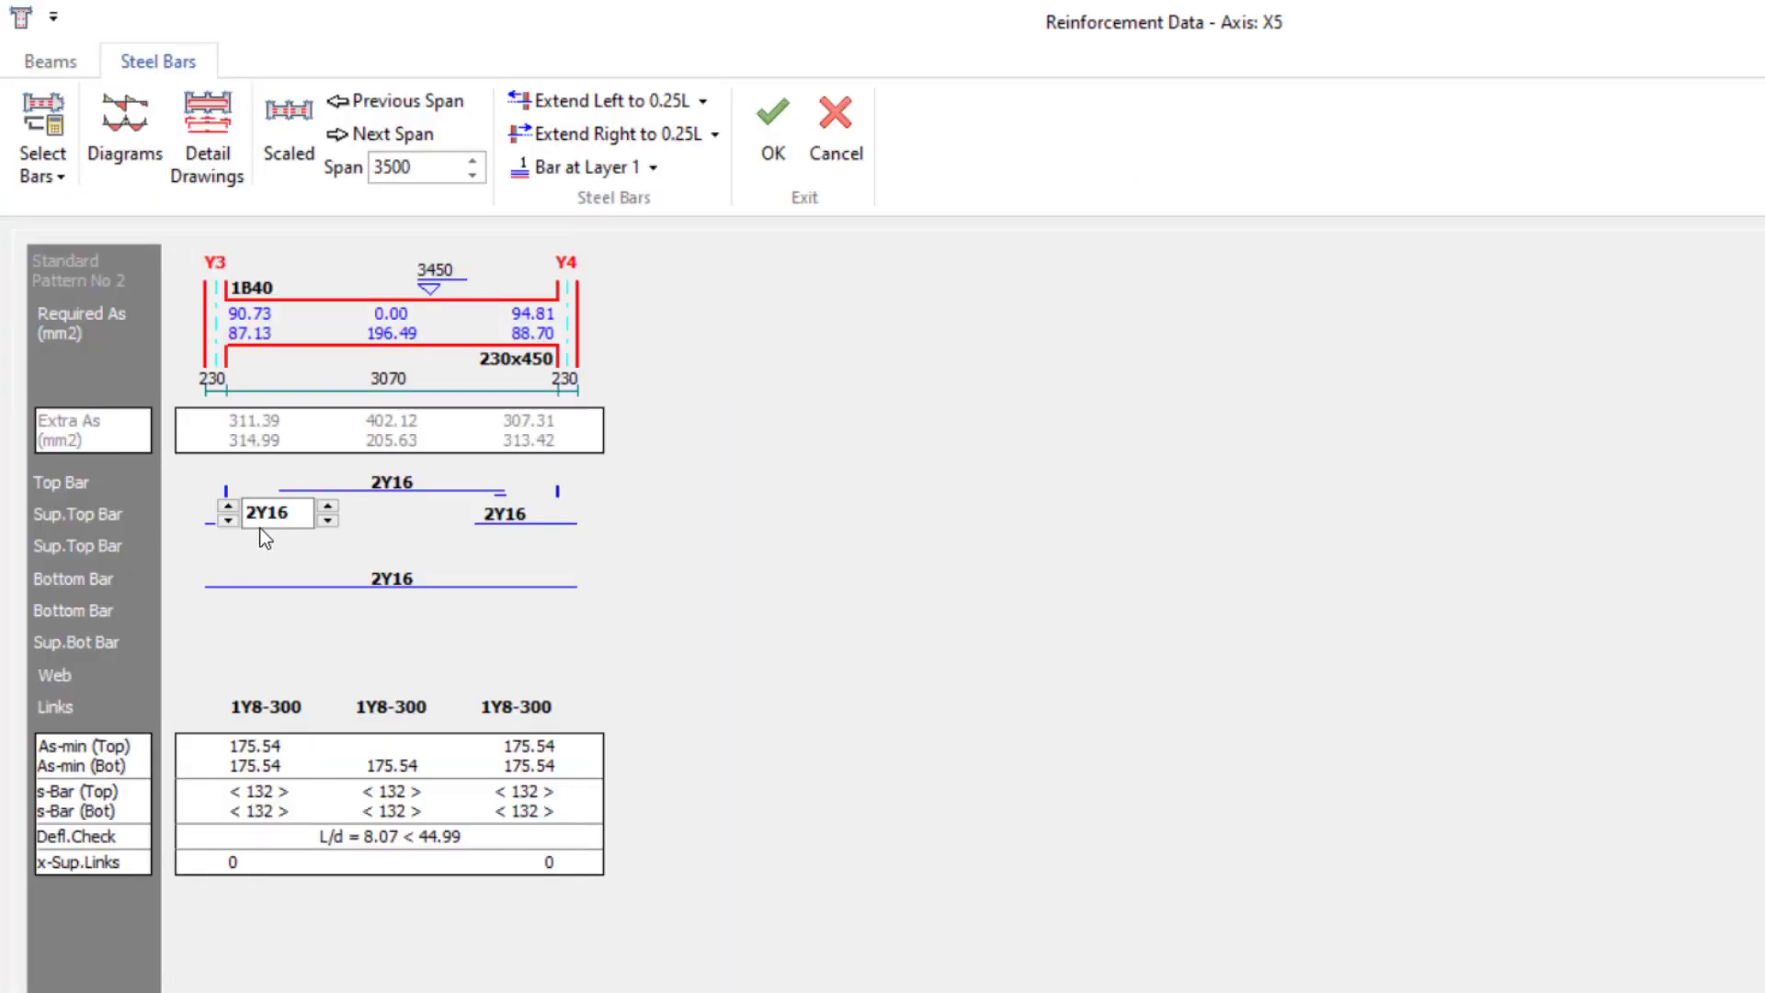
left_click(752, 113)
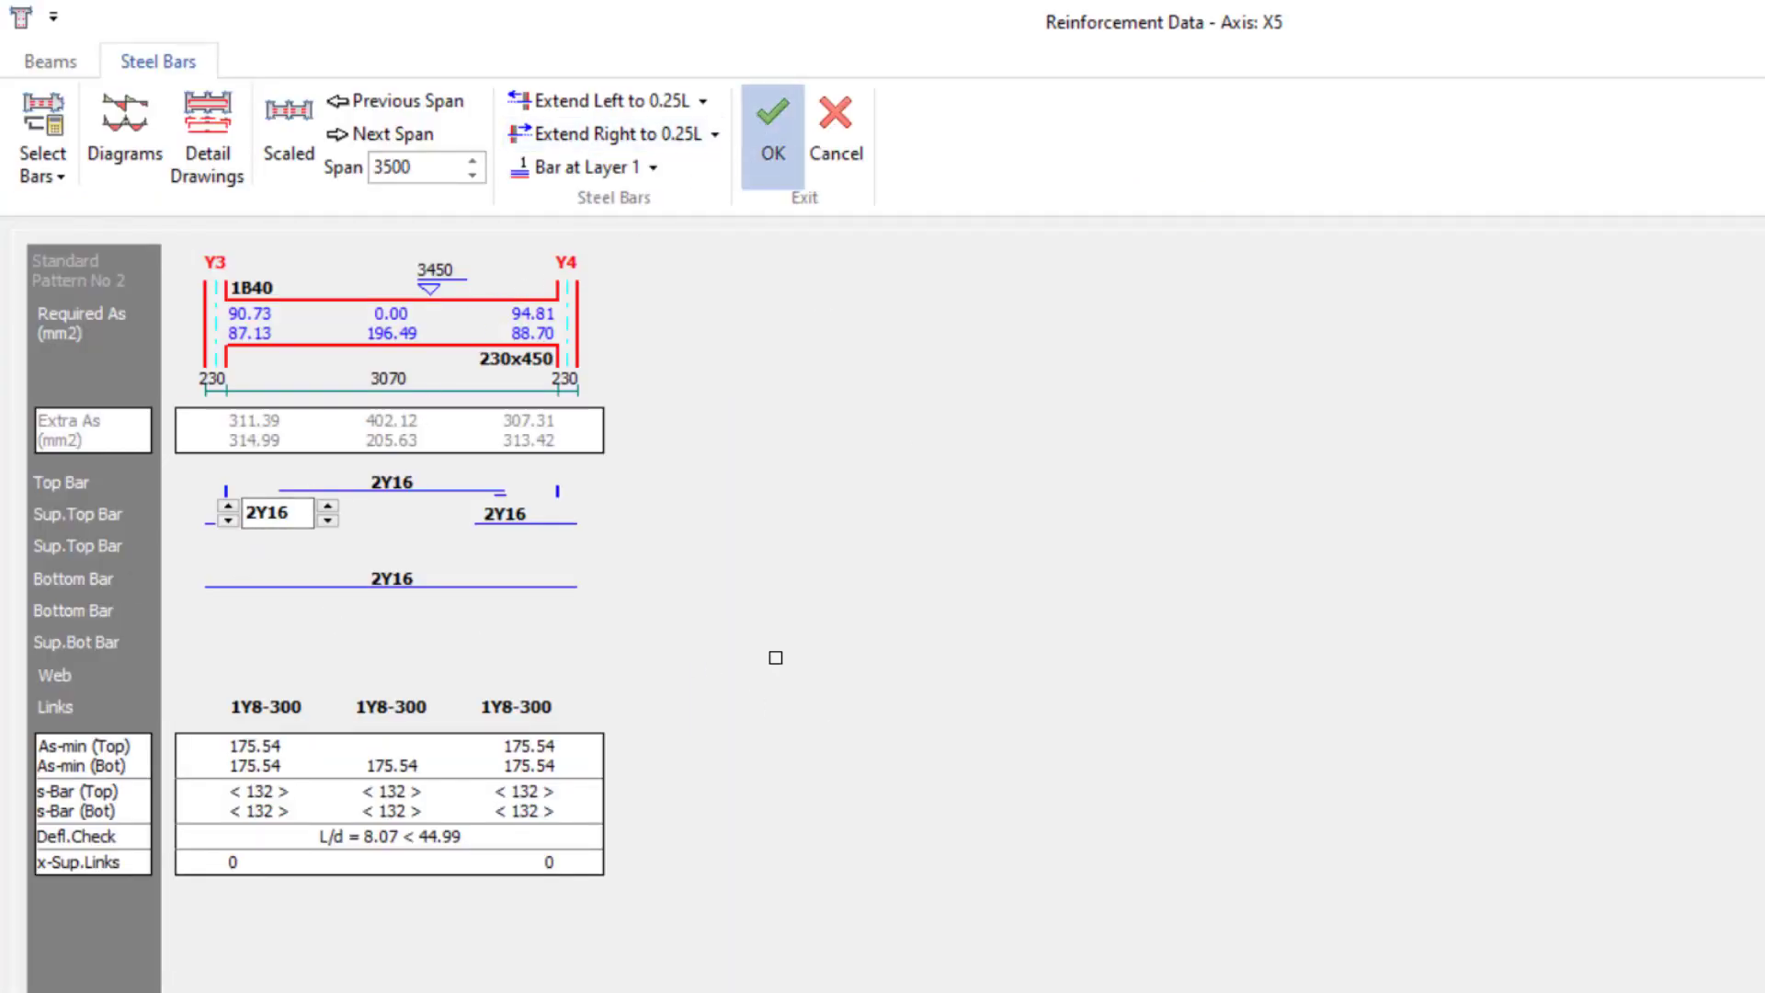
scroll(776, 697, "down", 5)
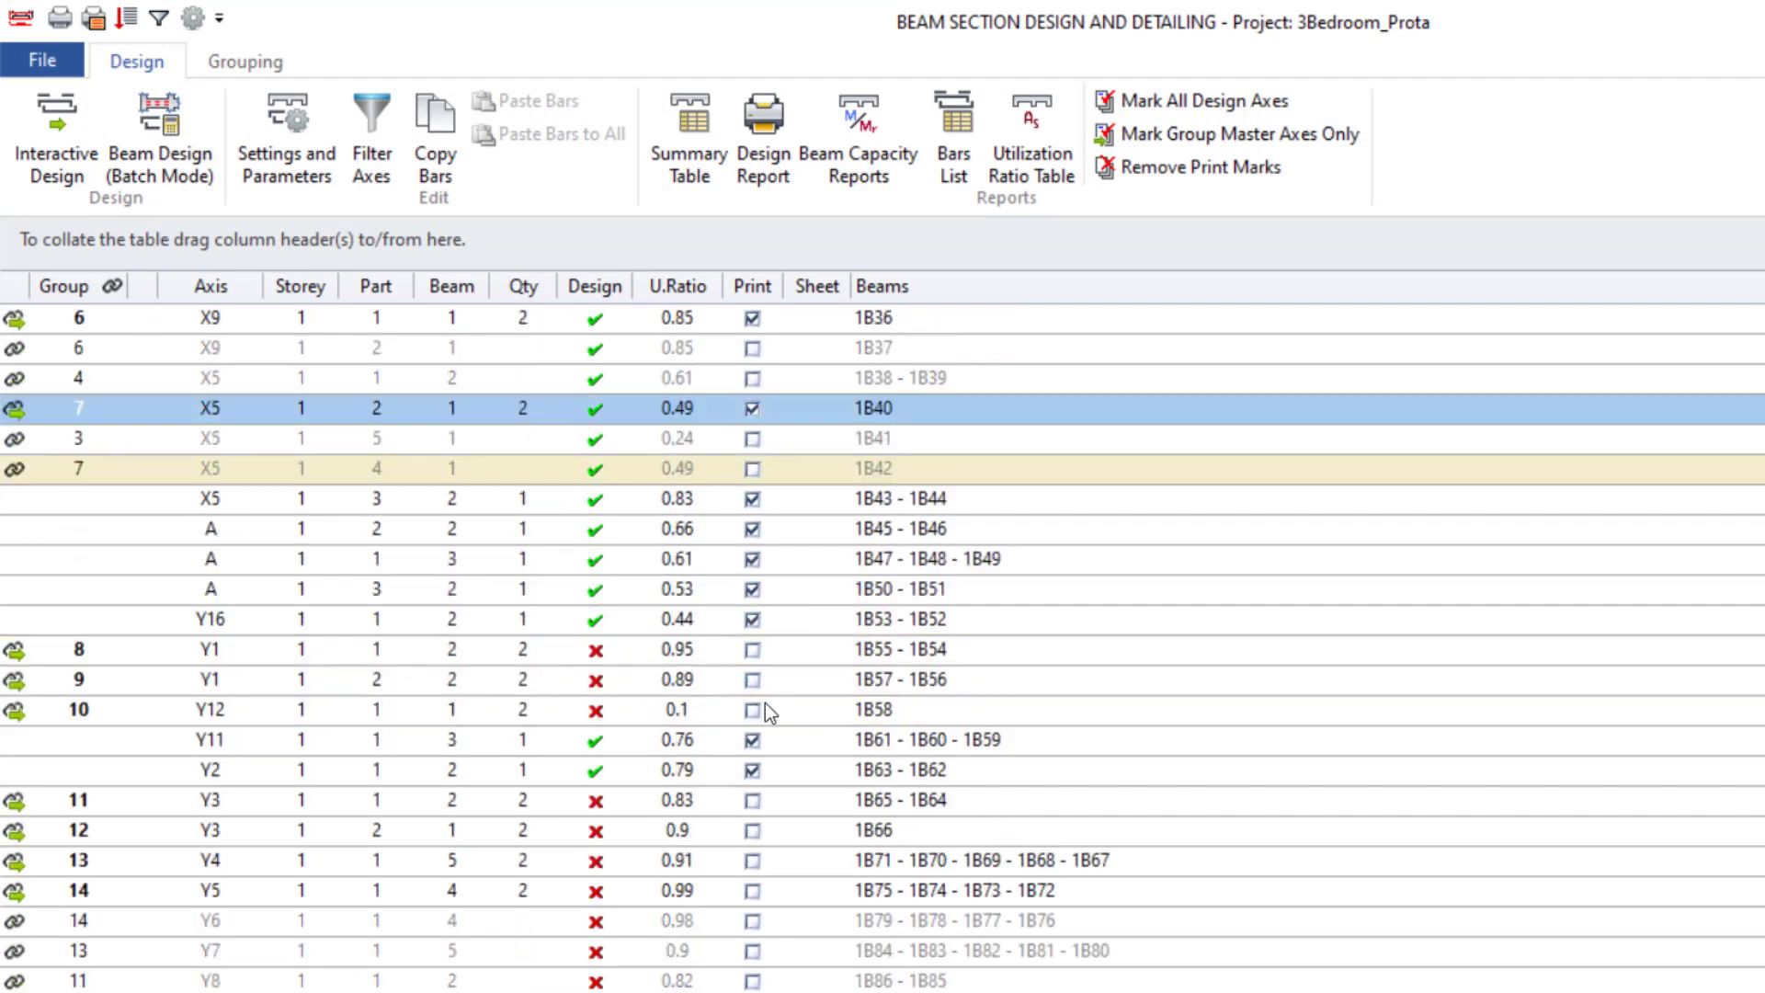
Step: Interactively design the group 8 master 1B55 - 1B54 and the group 9 master 1B57 - 1B56, saving both without editing their bars
left_click(510, 619)
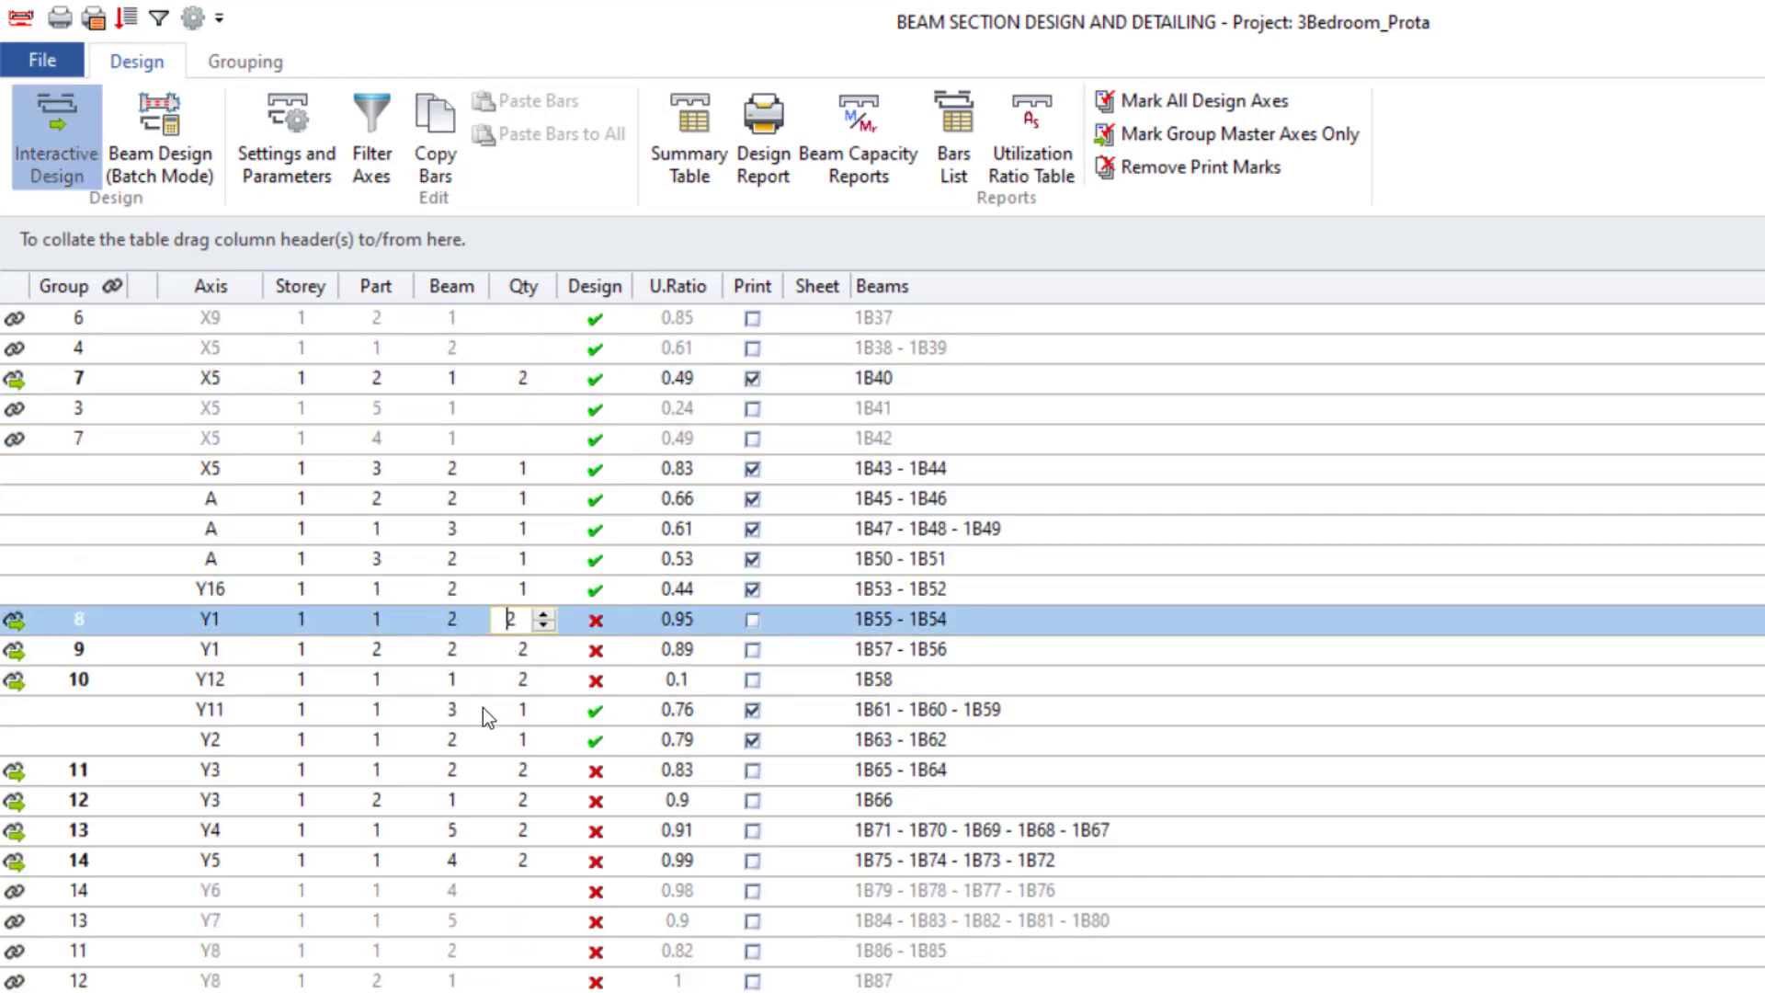
key("Return")
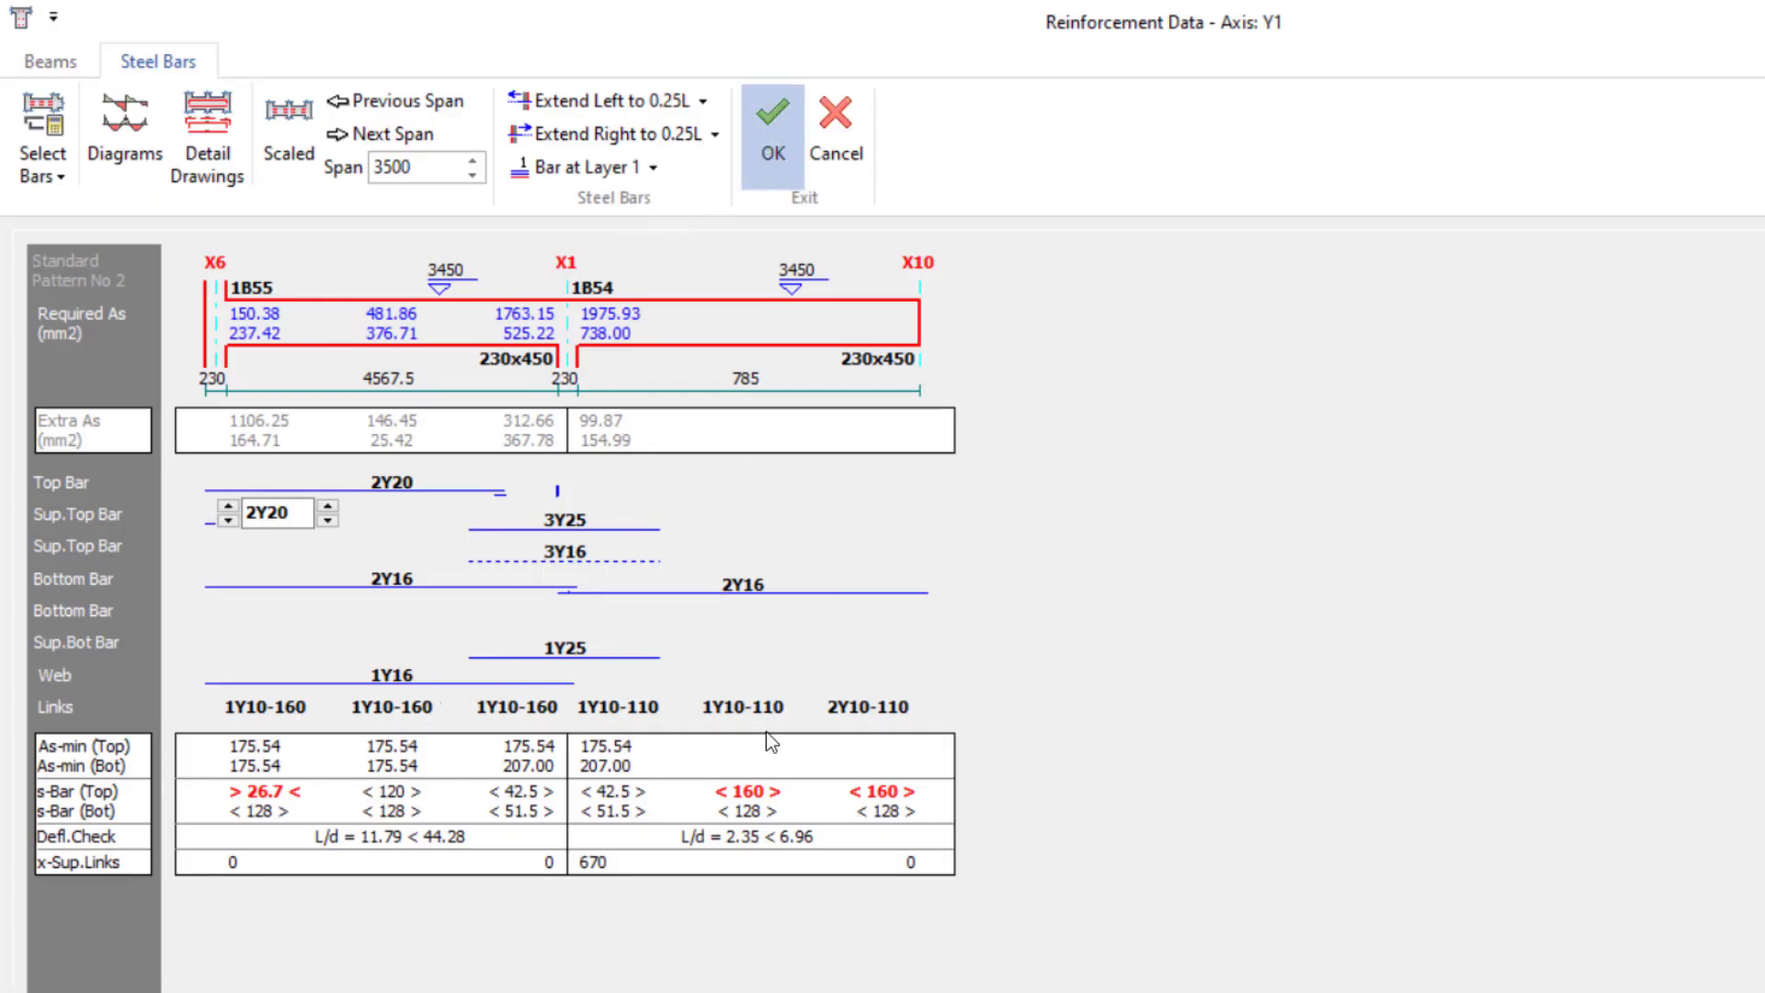
key("Escape")
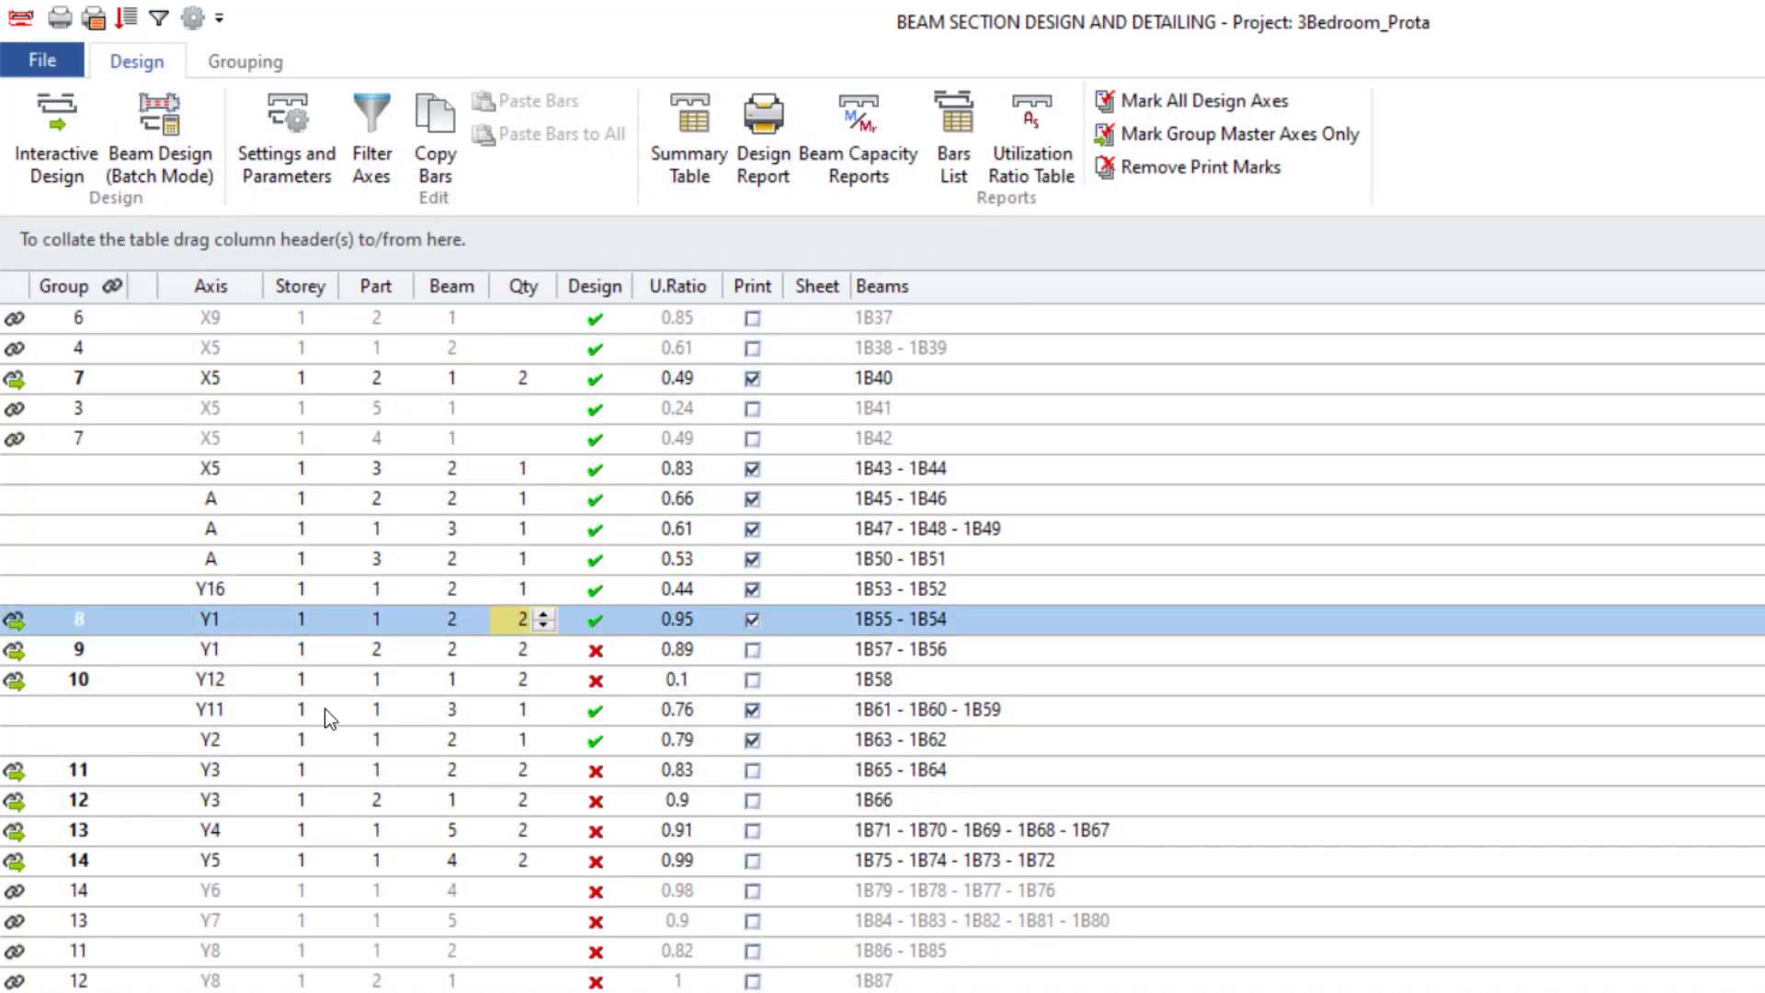
left_click(343, 651)
left_click(61, 161)
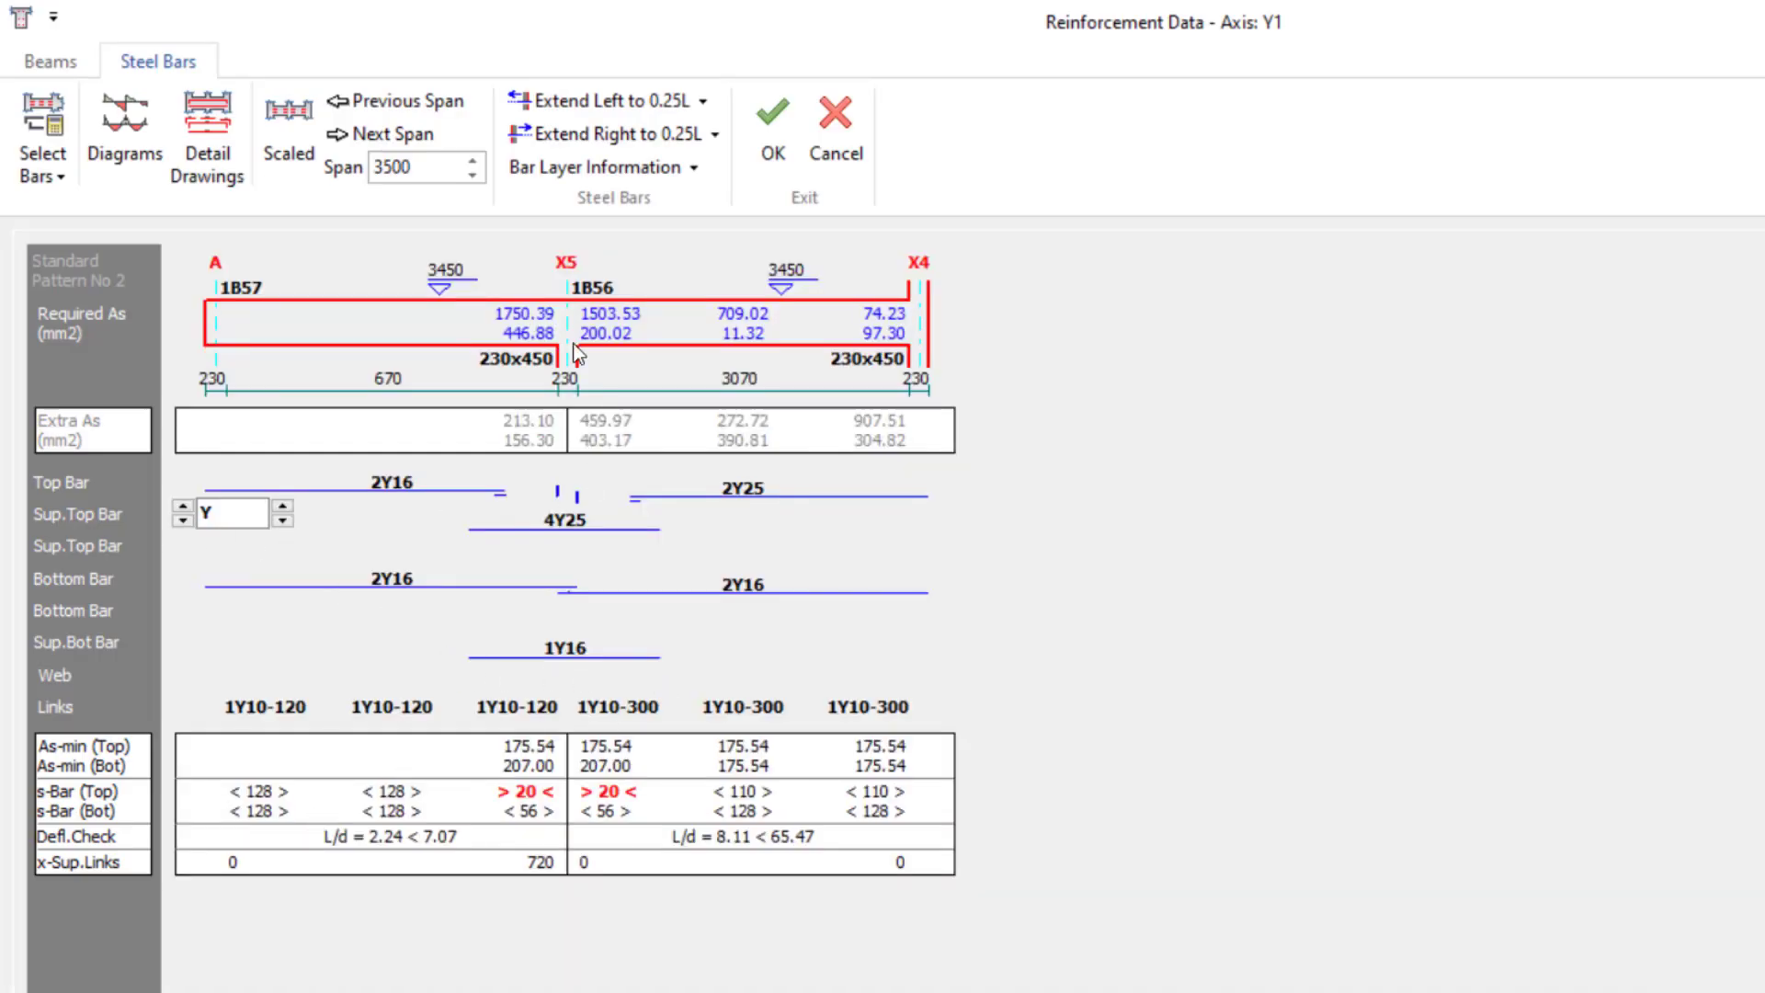
left_click(770, 152)
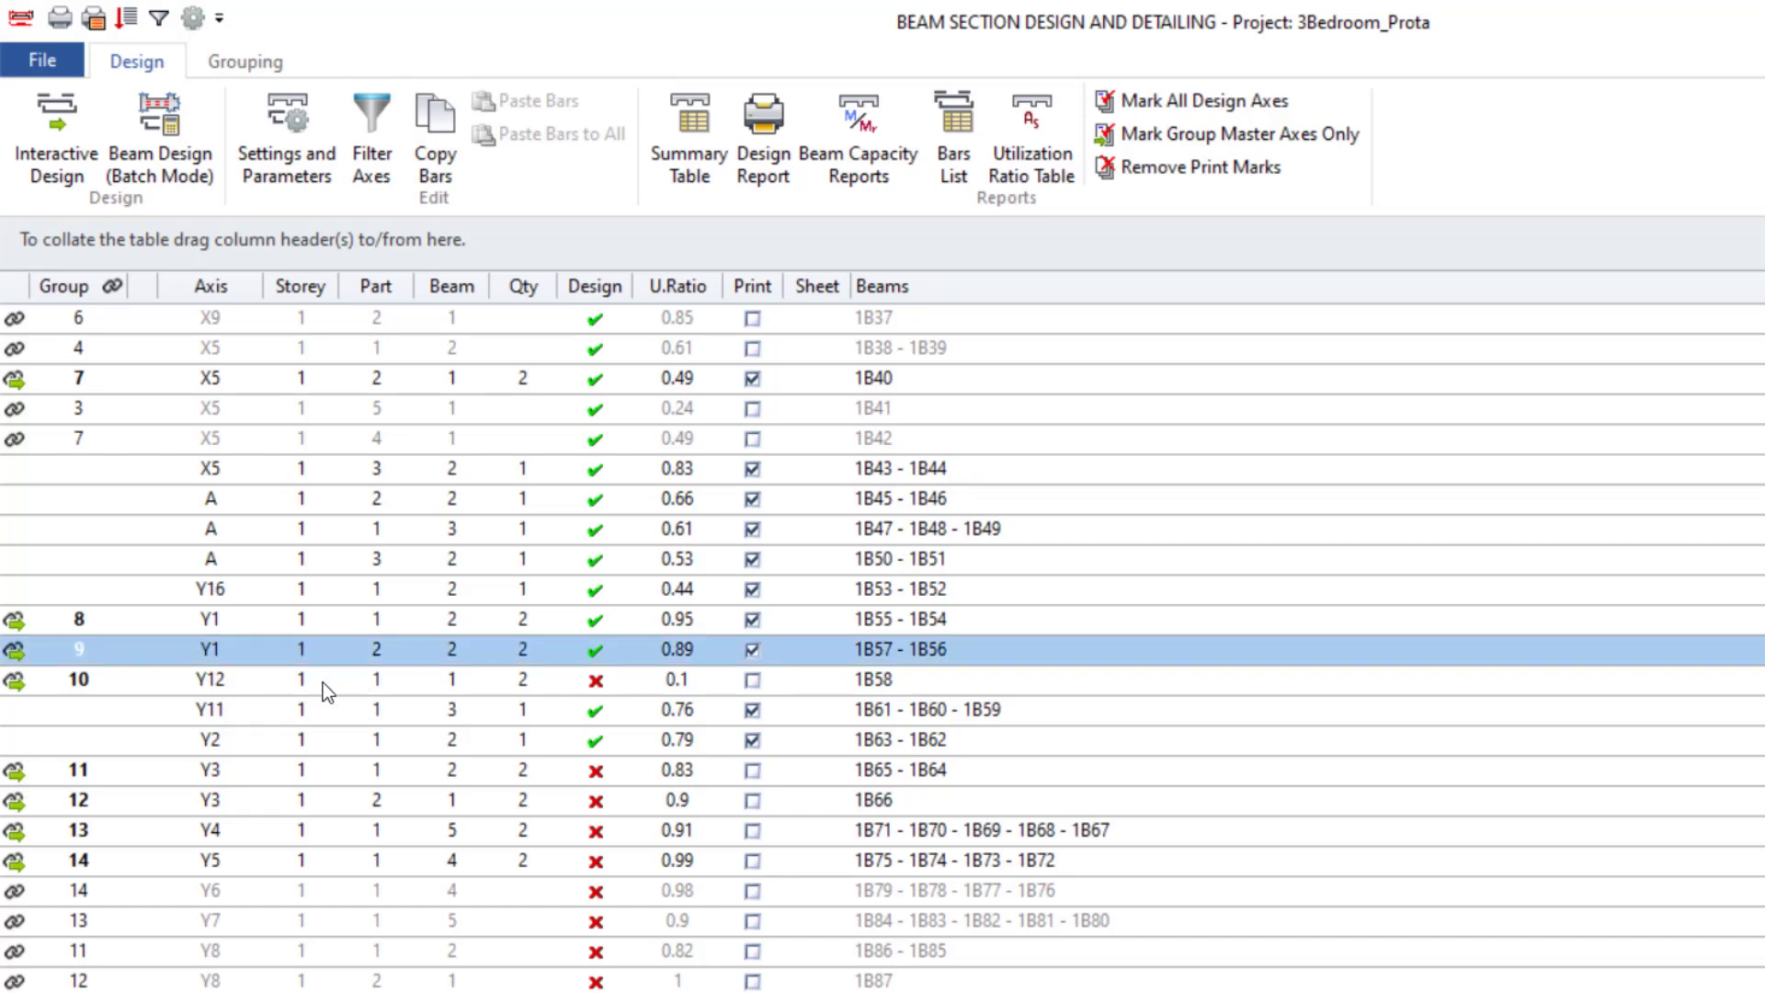
Step: Interactively design the group 10 master 1B58 and the group 11 master 1B65 - 1B64, saving both without editing their bars
left_click(323, 682)
left_click(60, 138)
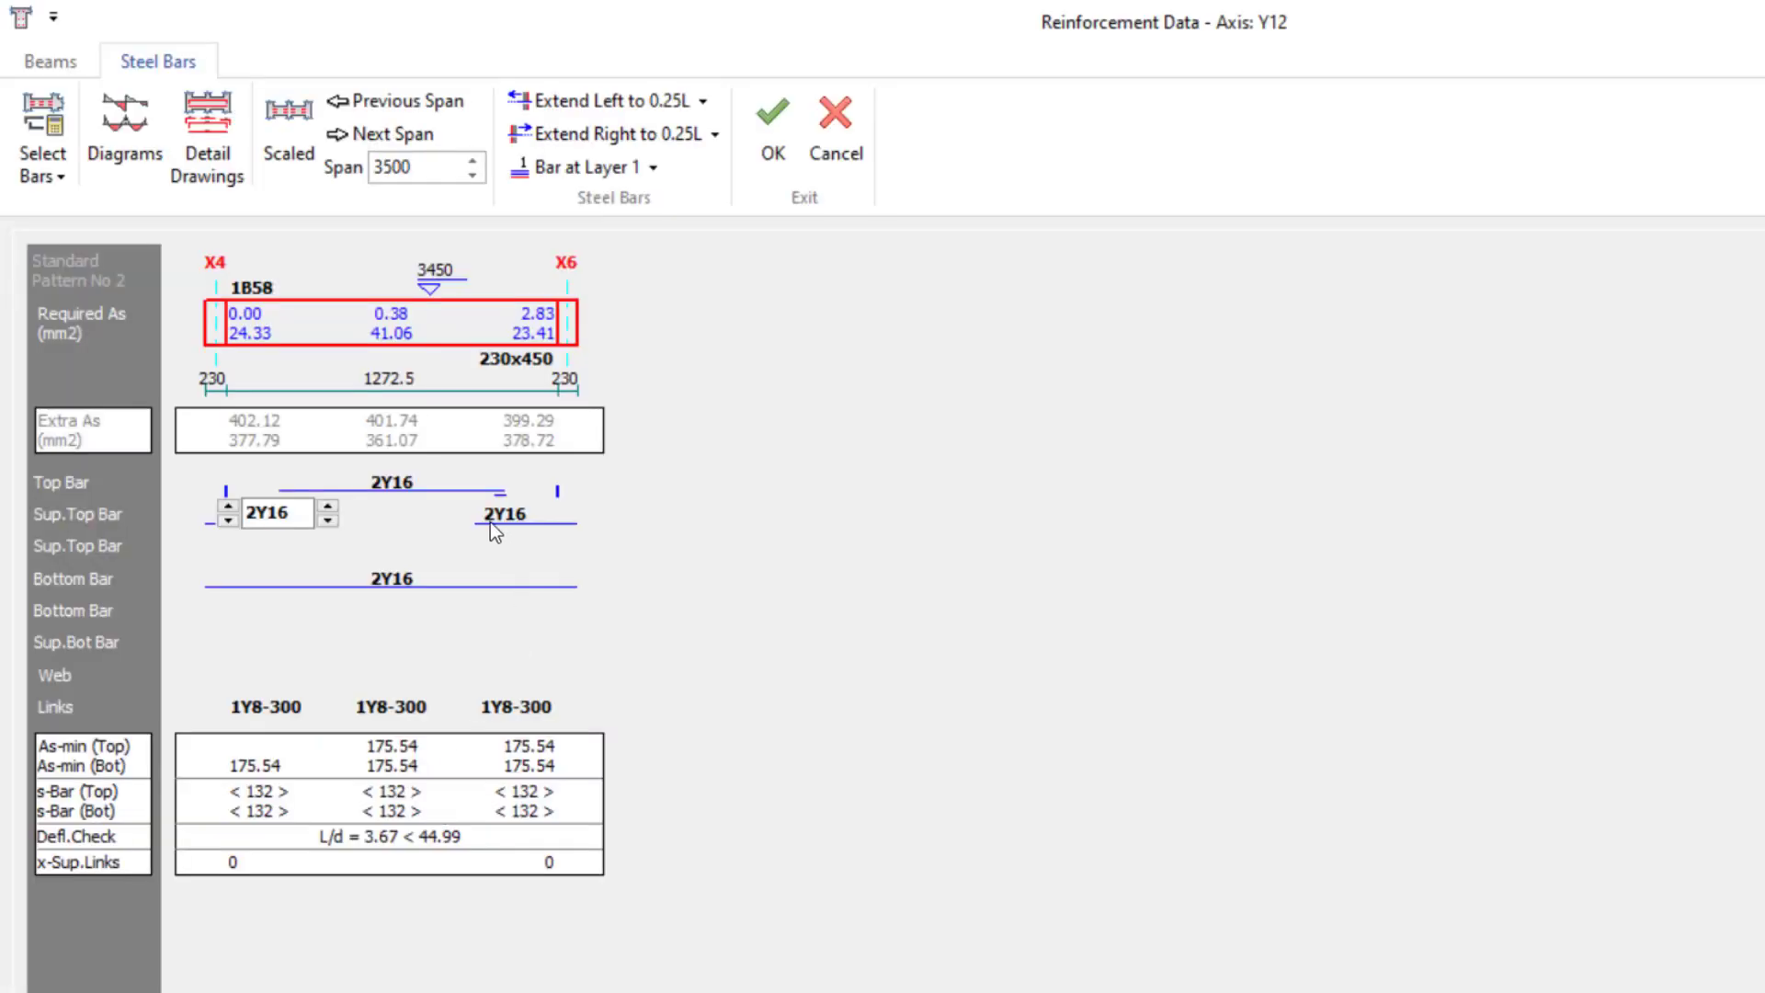
left_click(768, 139)
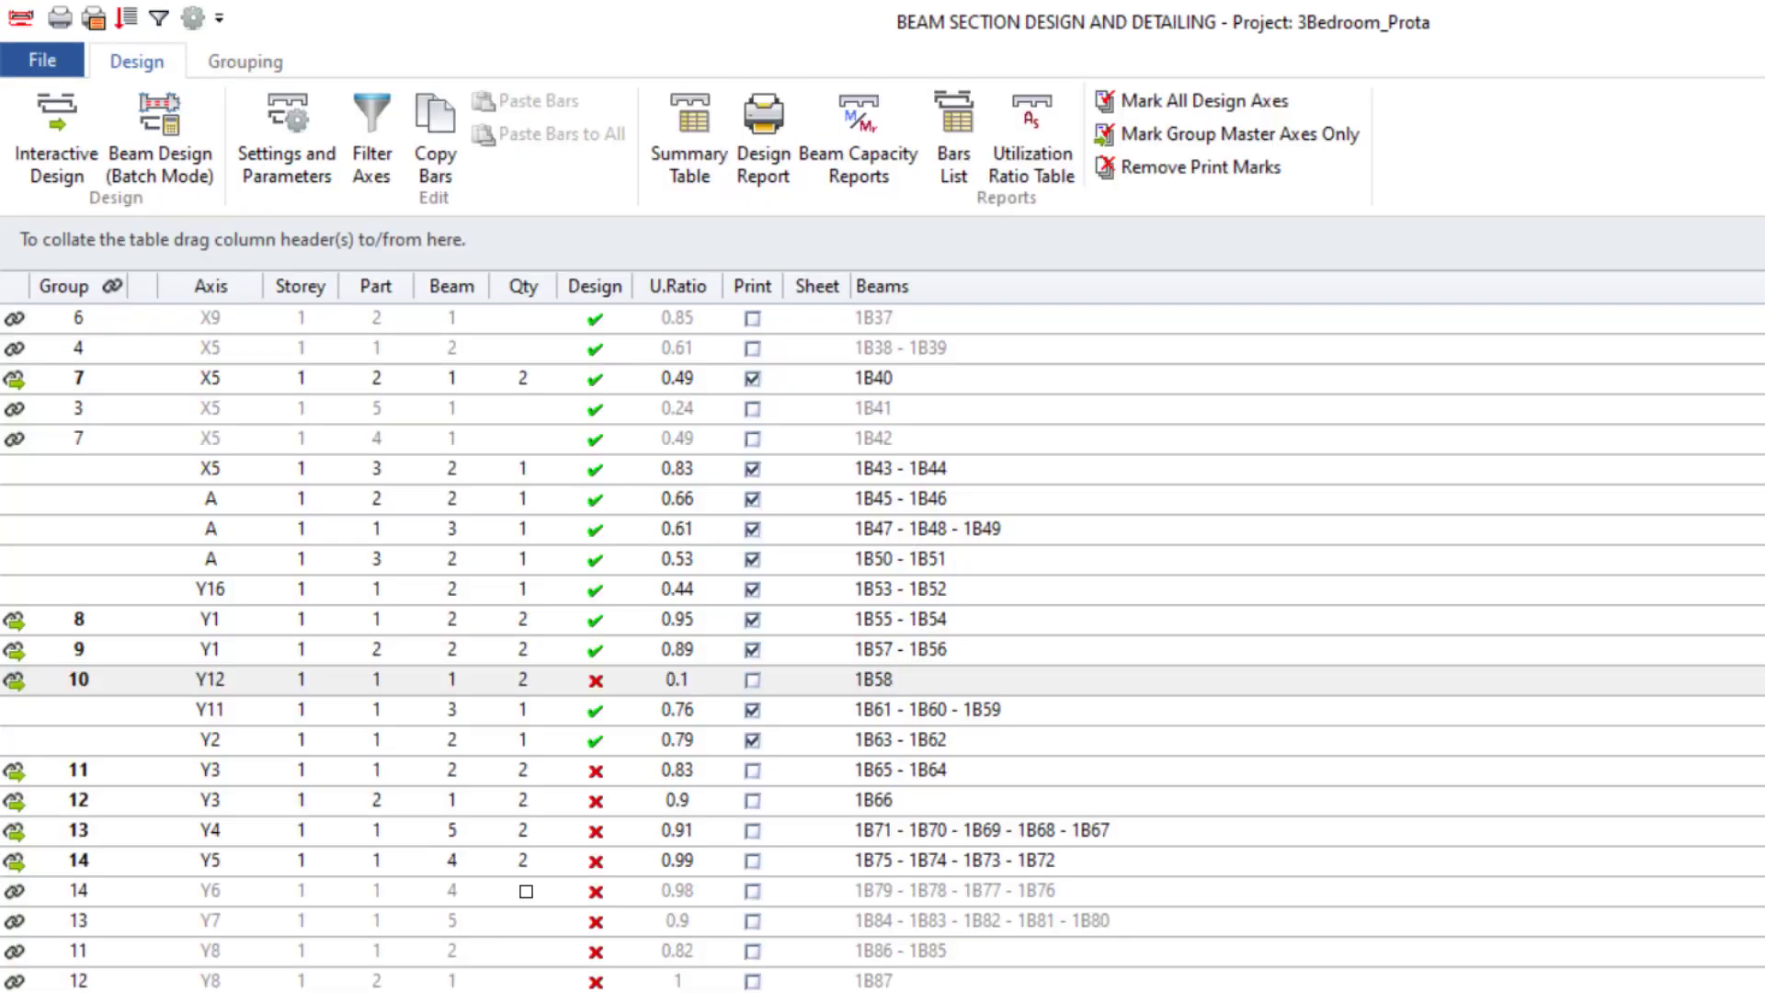
left_click(434, 776)
left_click(57, 124)
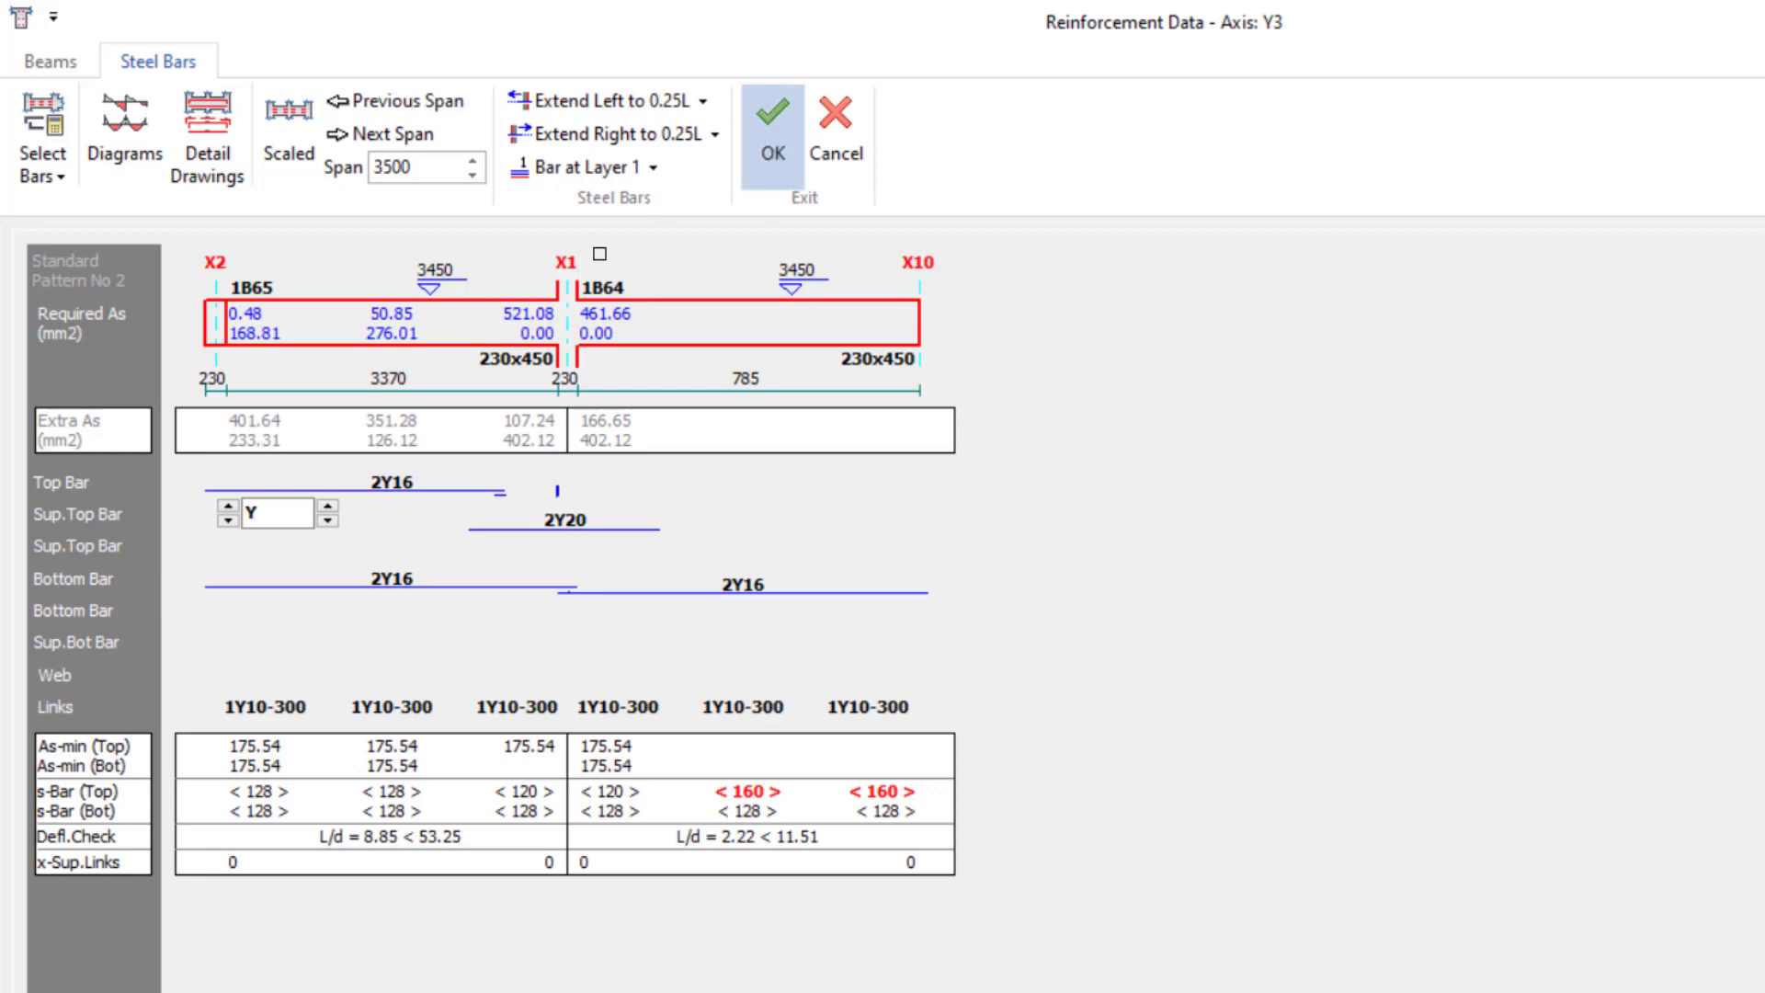
left_click(771, 146)
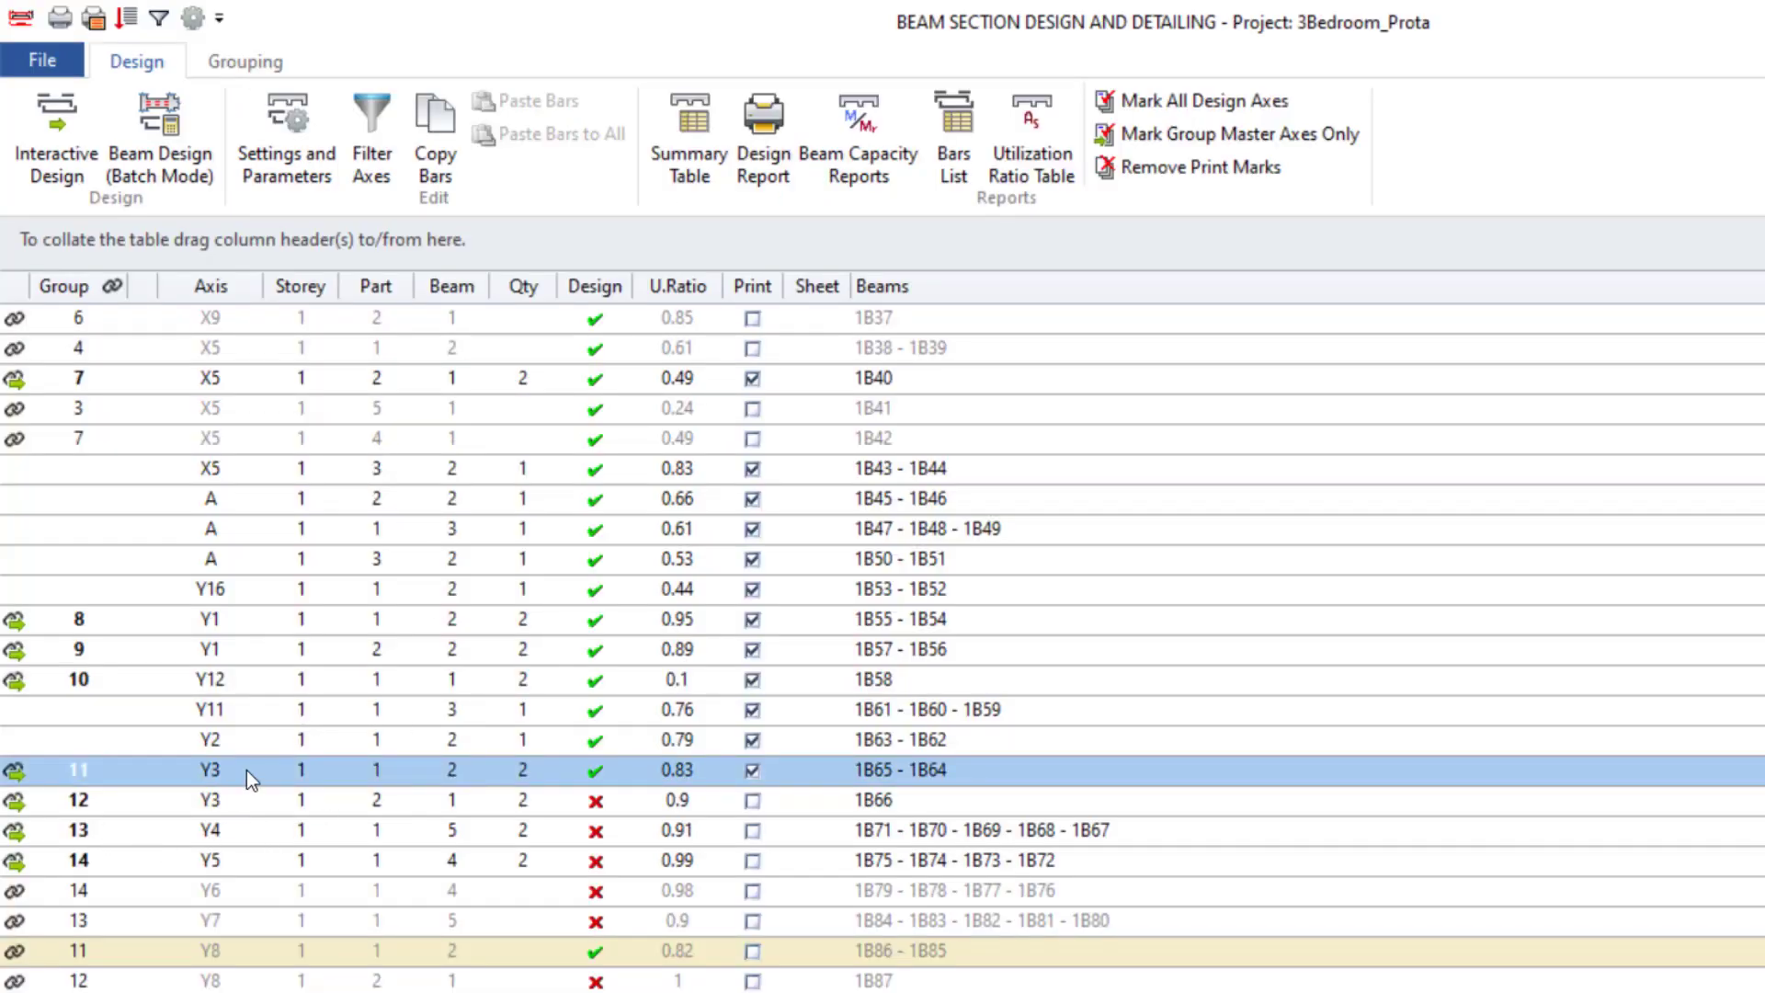
Step: Reopen the group 11 master 1B65 - 1B64, add a 2Y16 support top bar at the X2 end of span 1B65 and save it
left_click(48, 149)
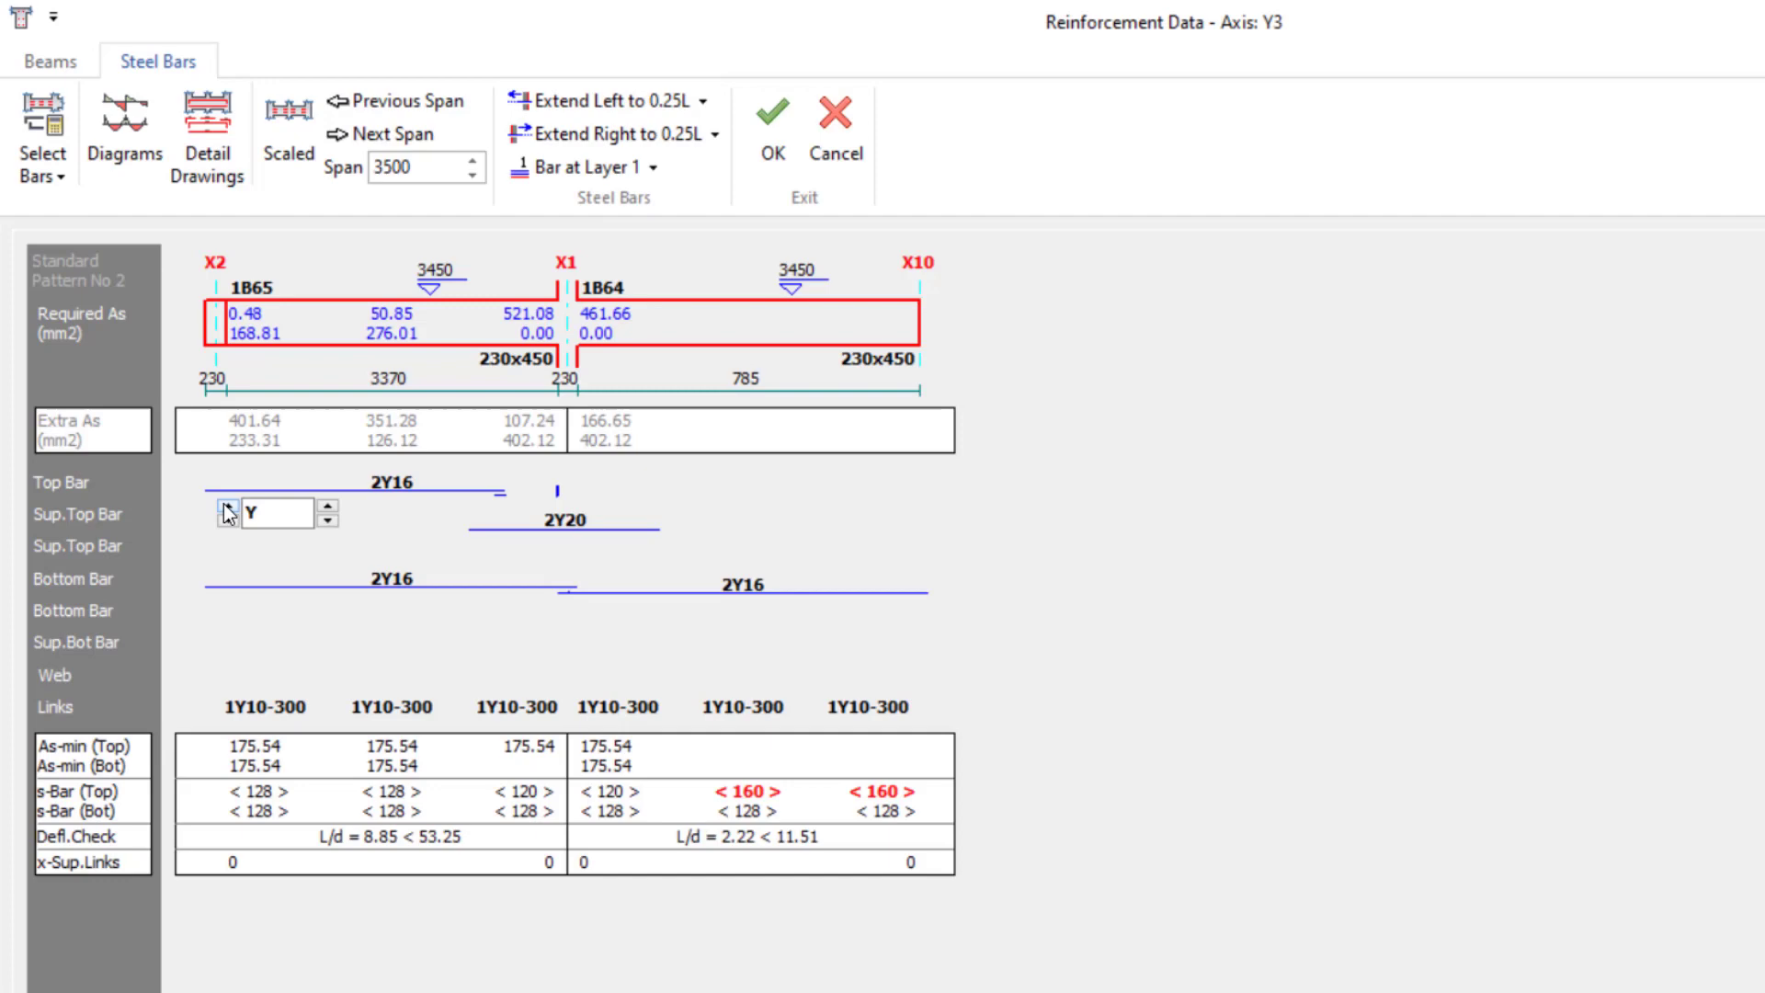
left_click(228, 511)
left_click(227, 507)
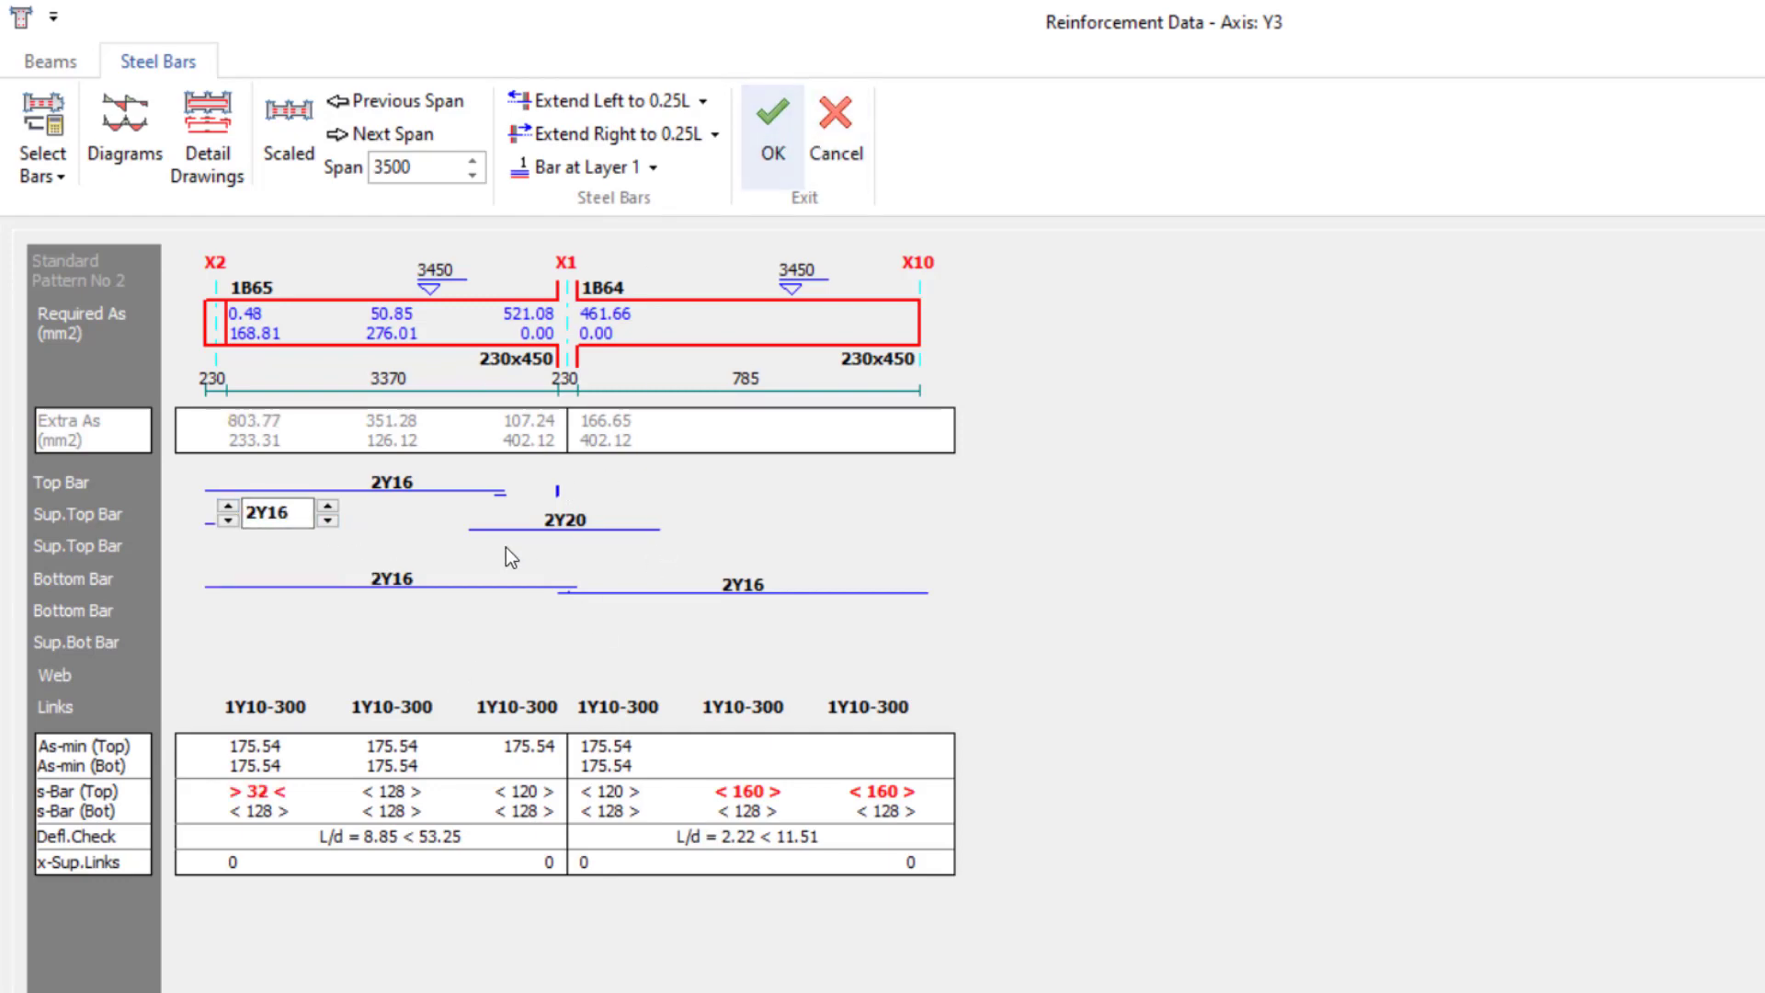
left_click(583, 517)
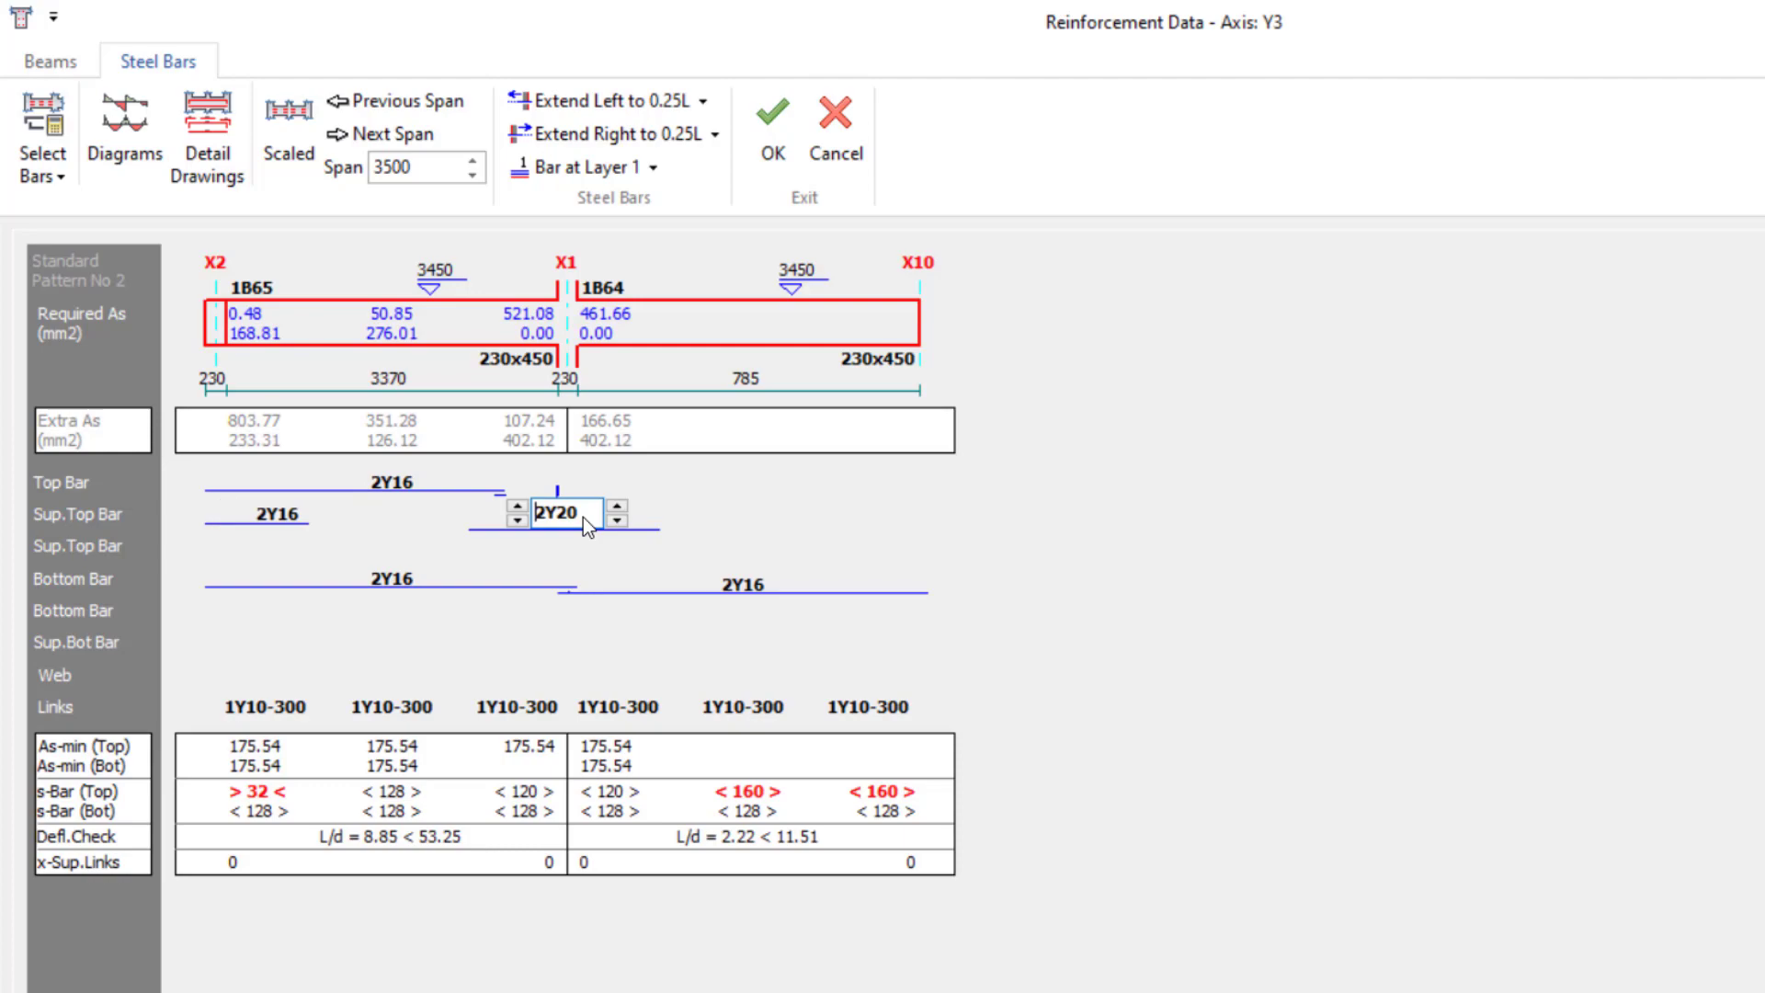
left_click(766, 138)
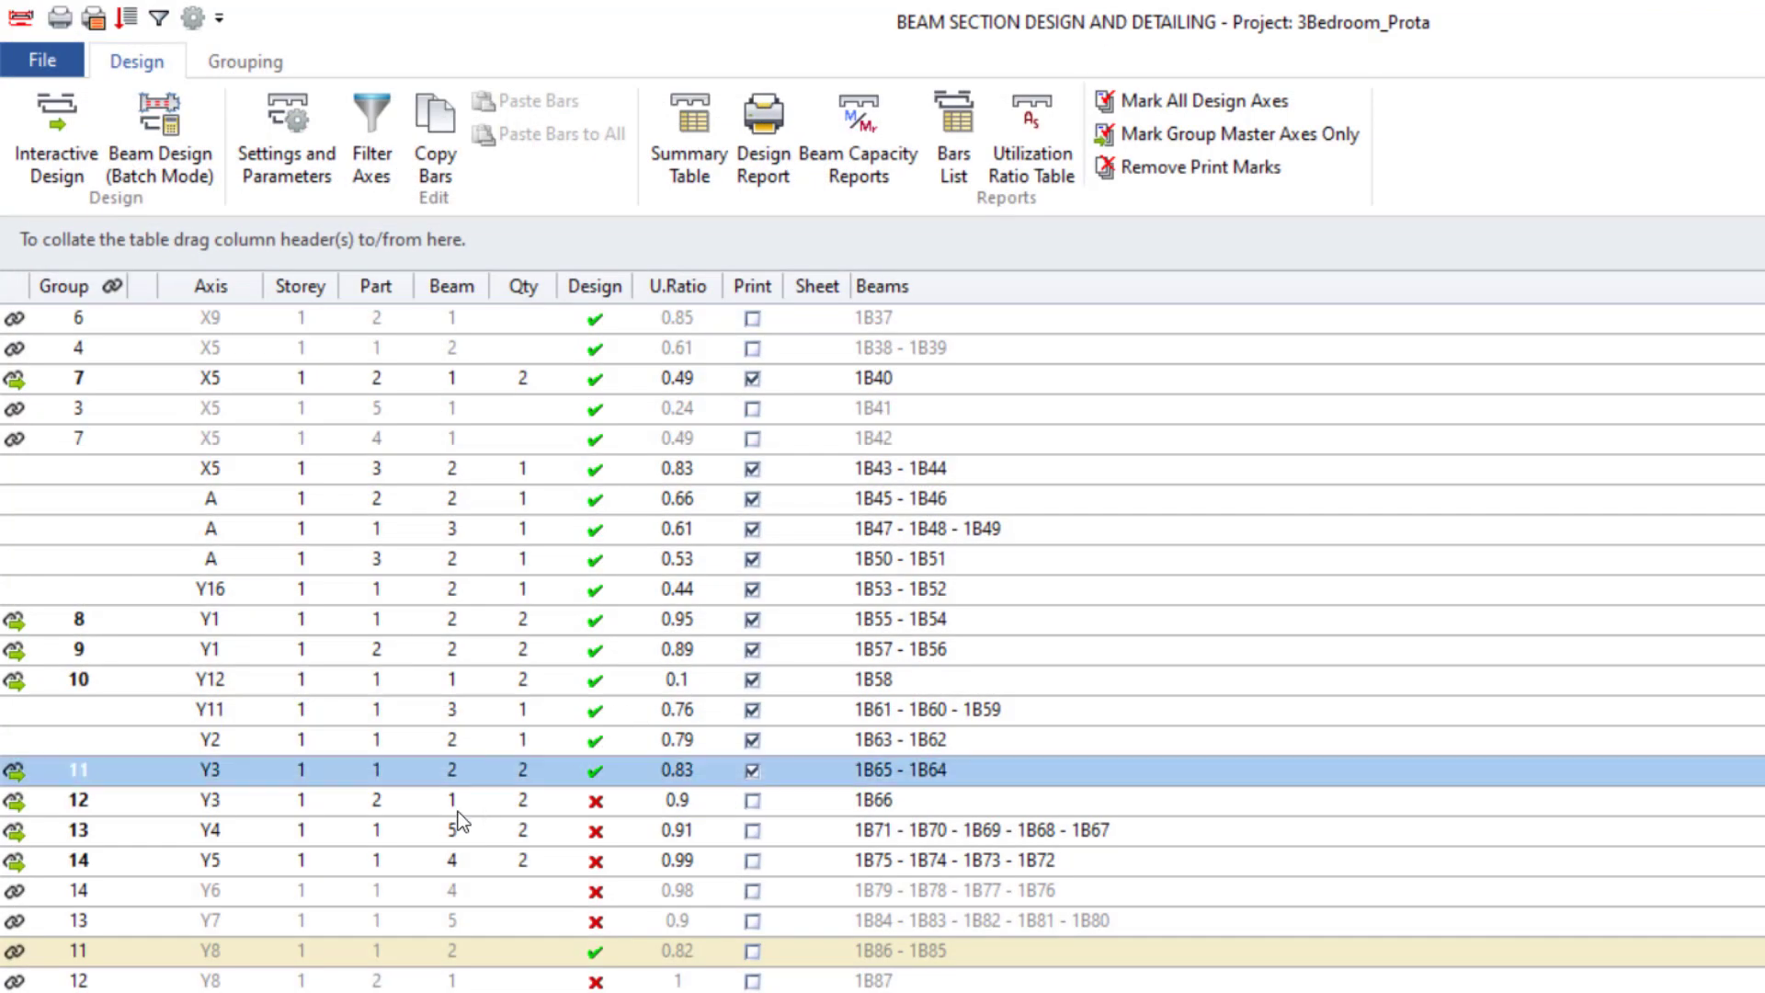
Step: Interactively design the group 12 master 1B66, adding a 2Y16 support top bar at its X5 end, and save it
left_click(428, 804)
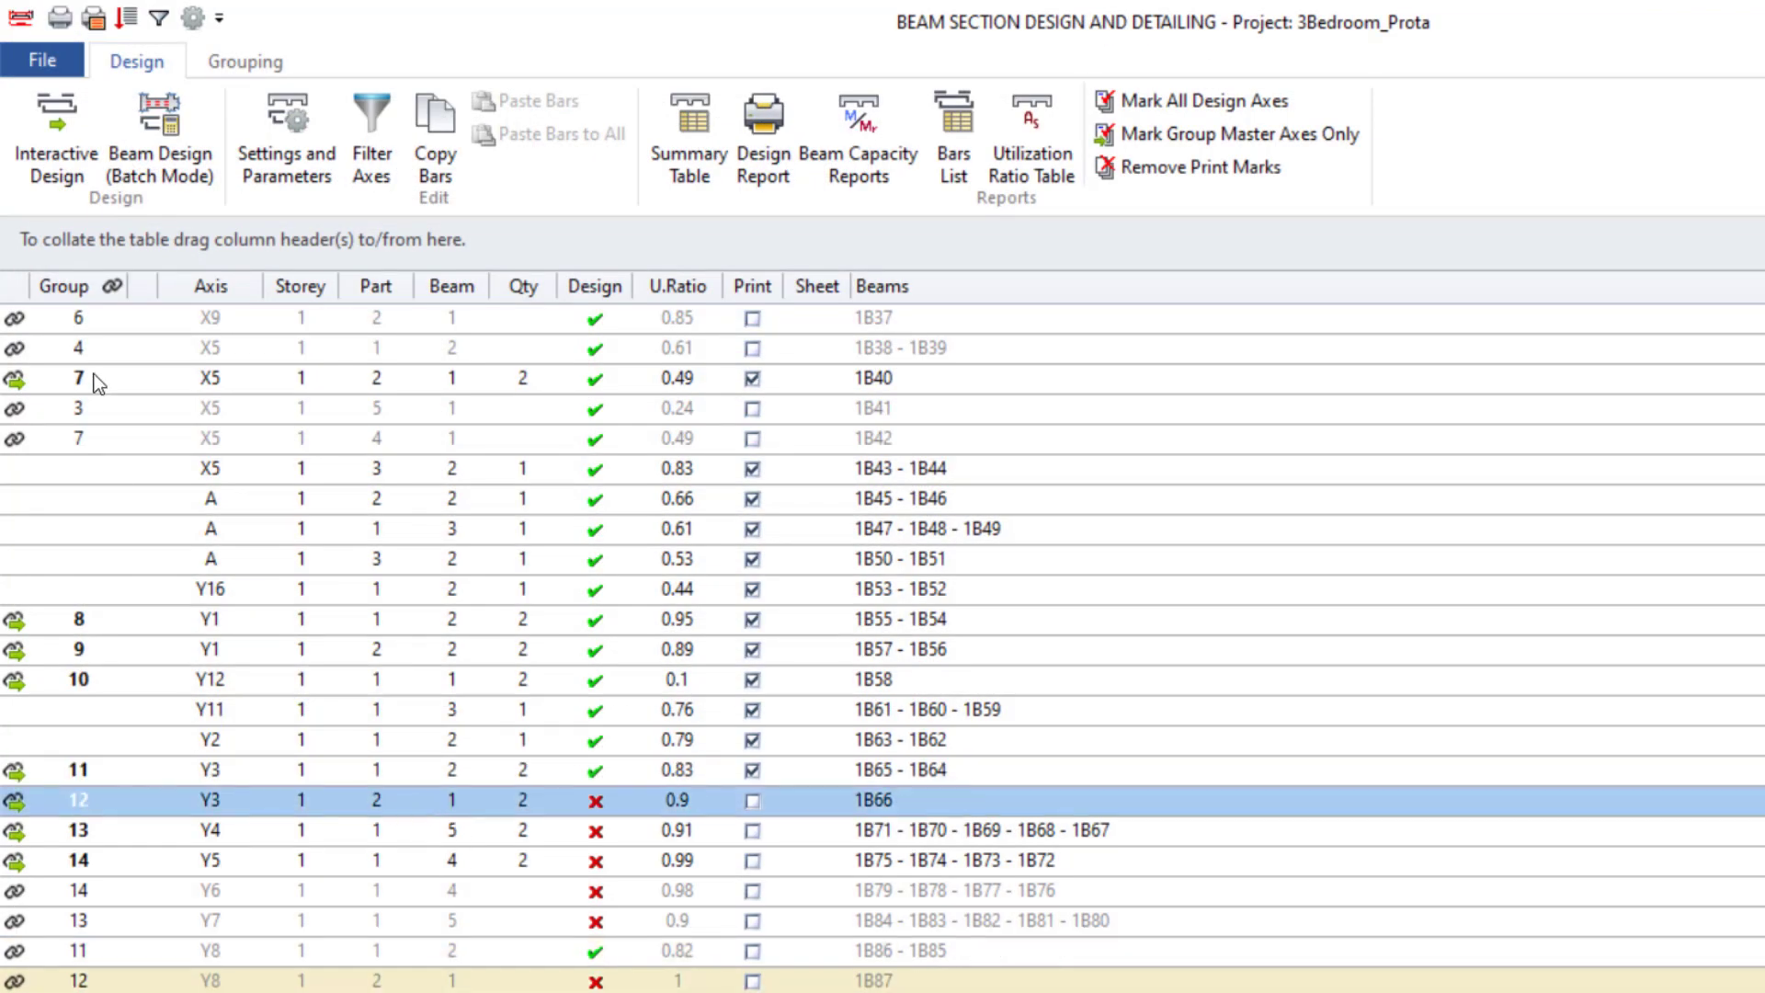
left_click(37, 149)
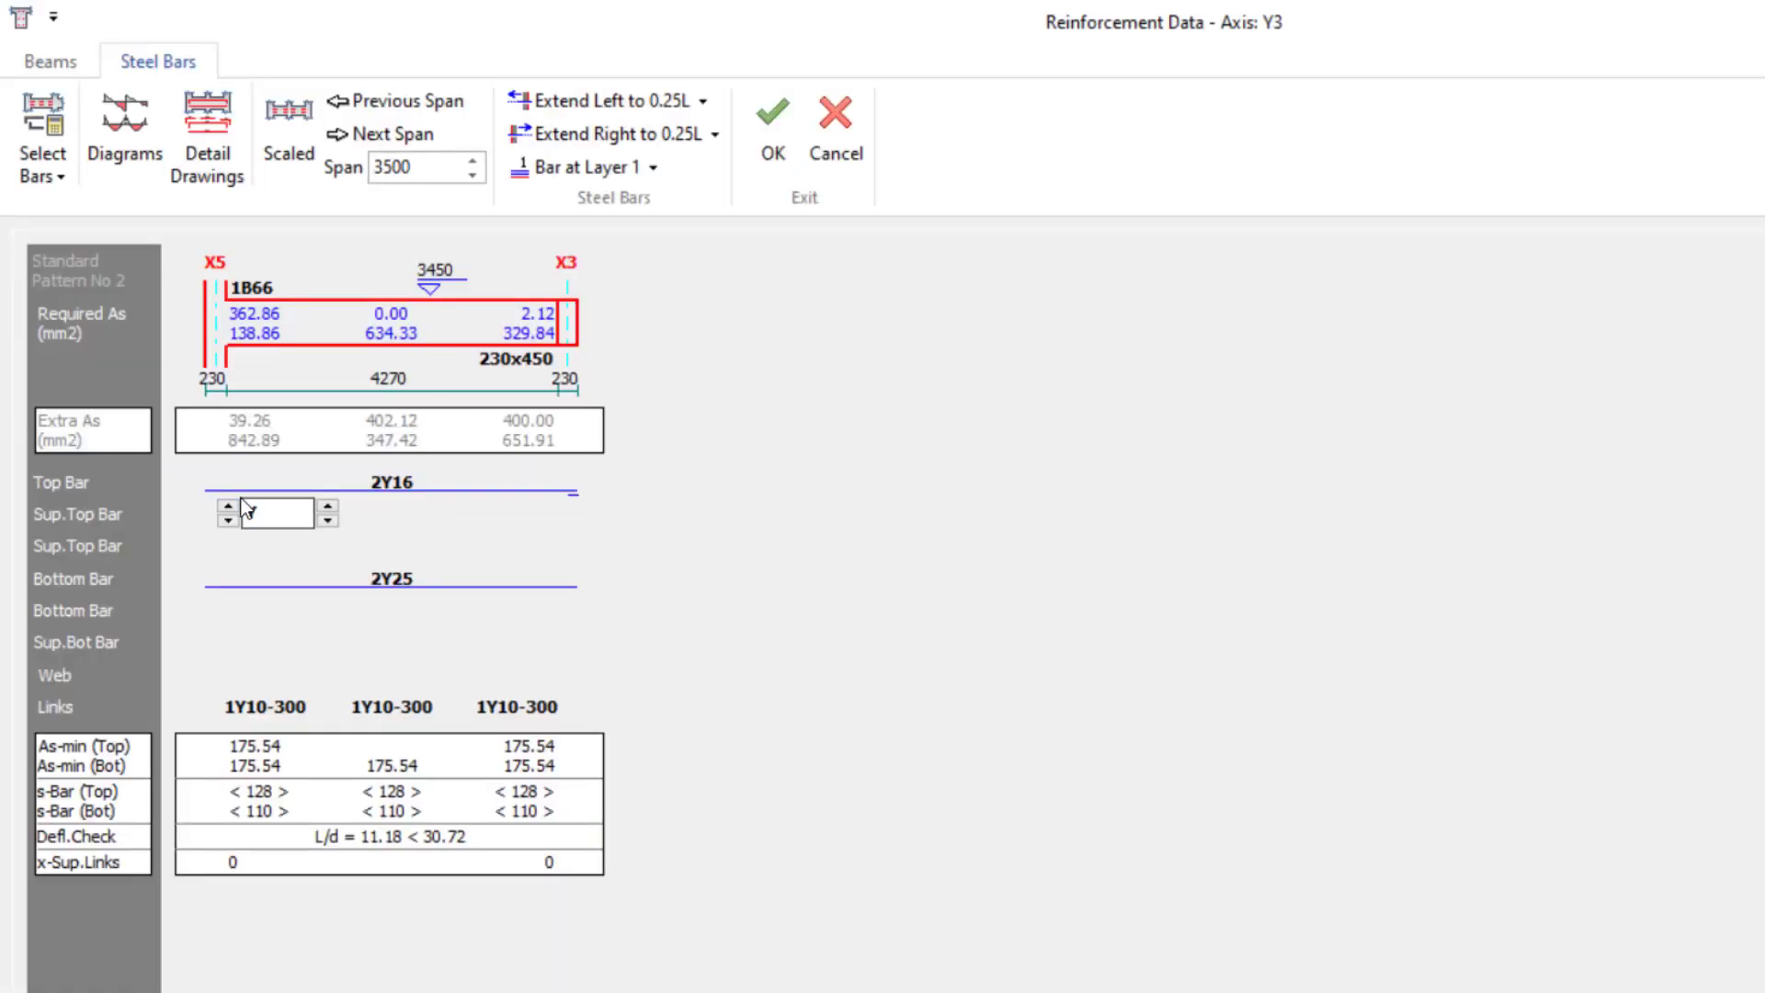
left_click(219, 506)
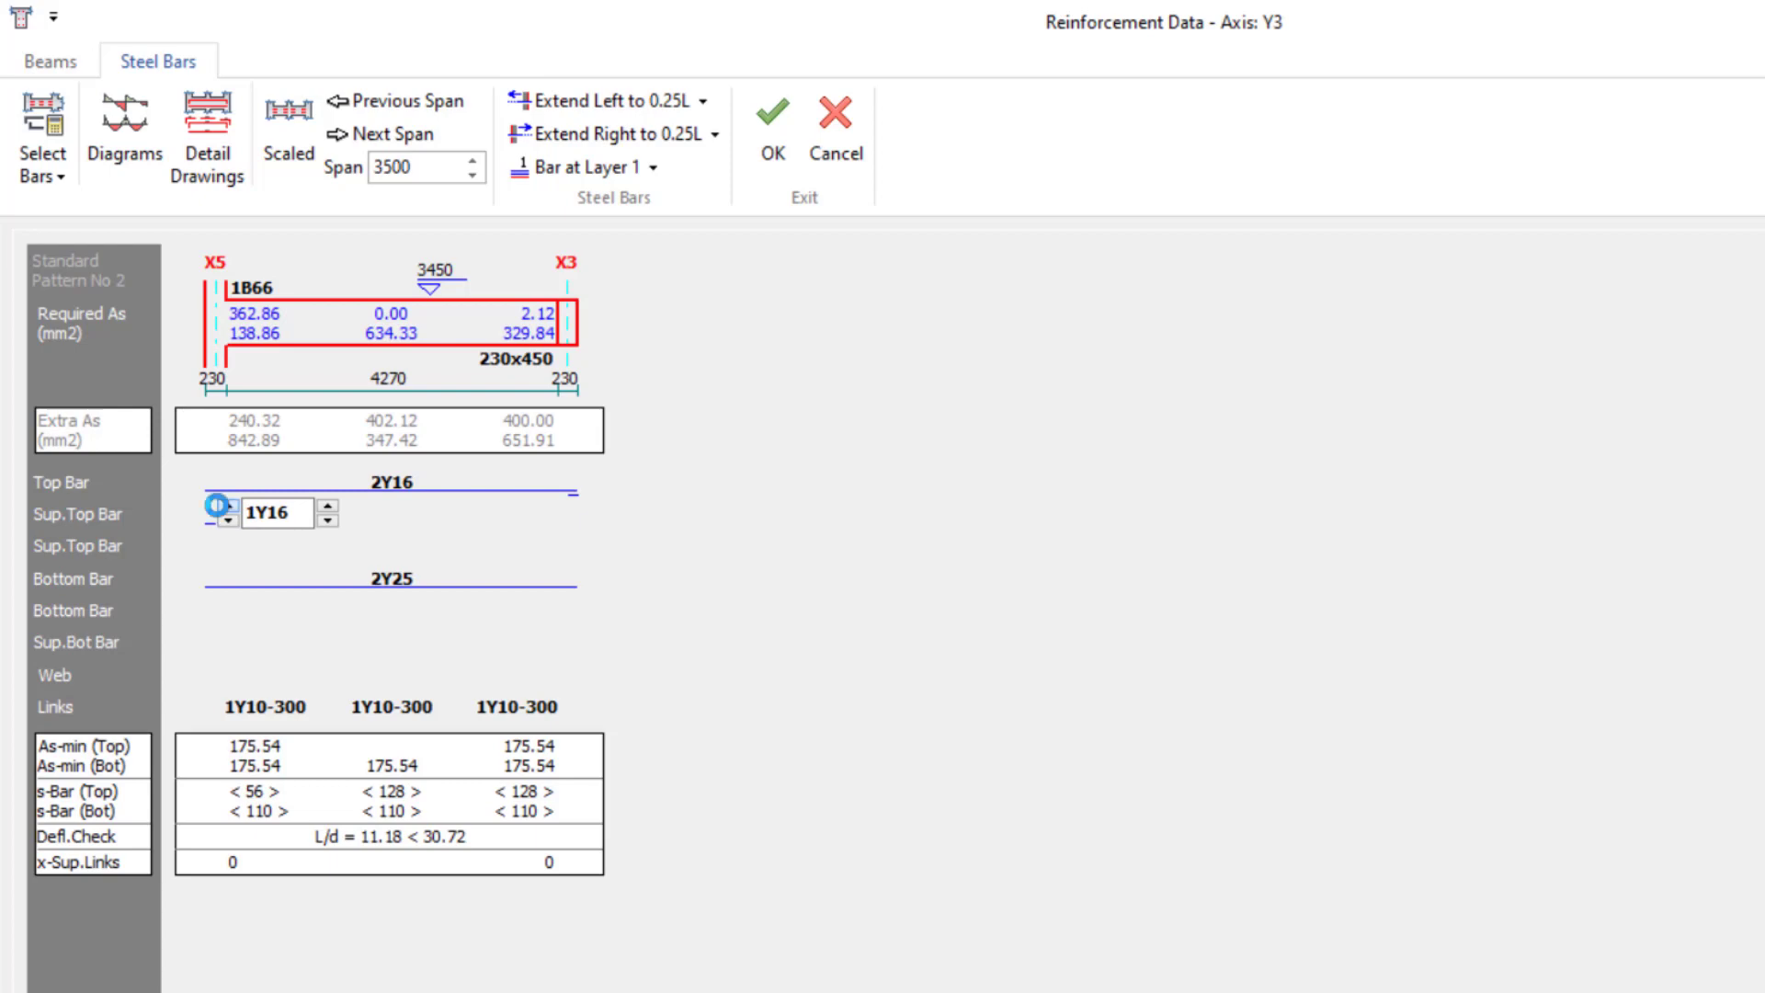
left_click(219, 506)
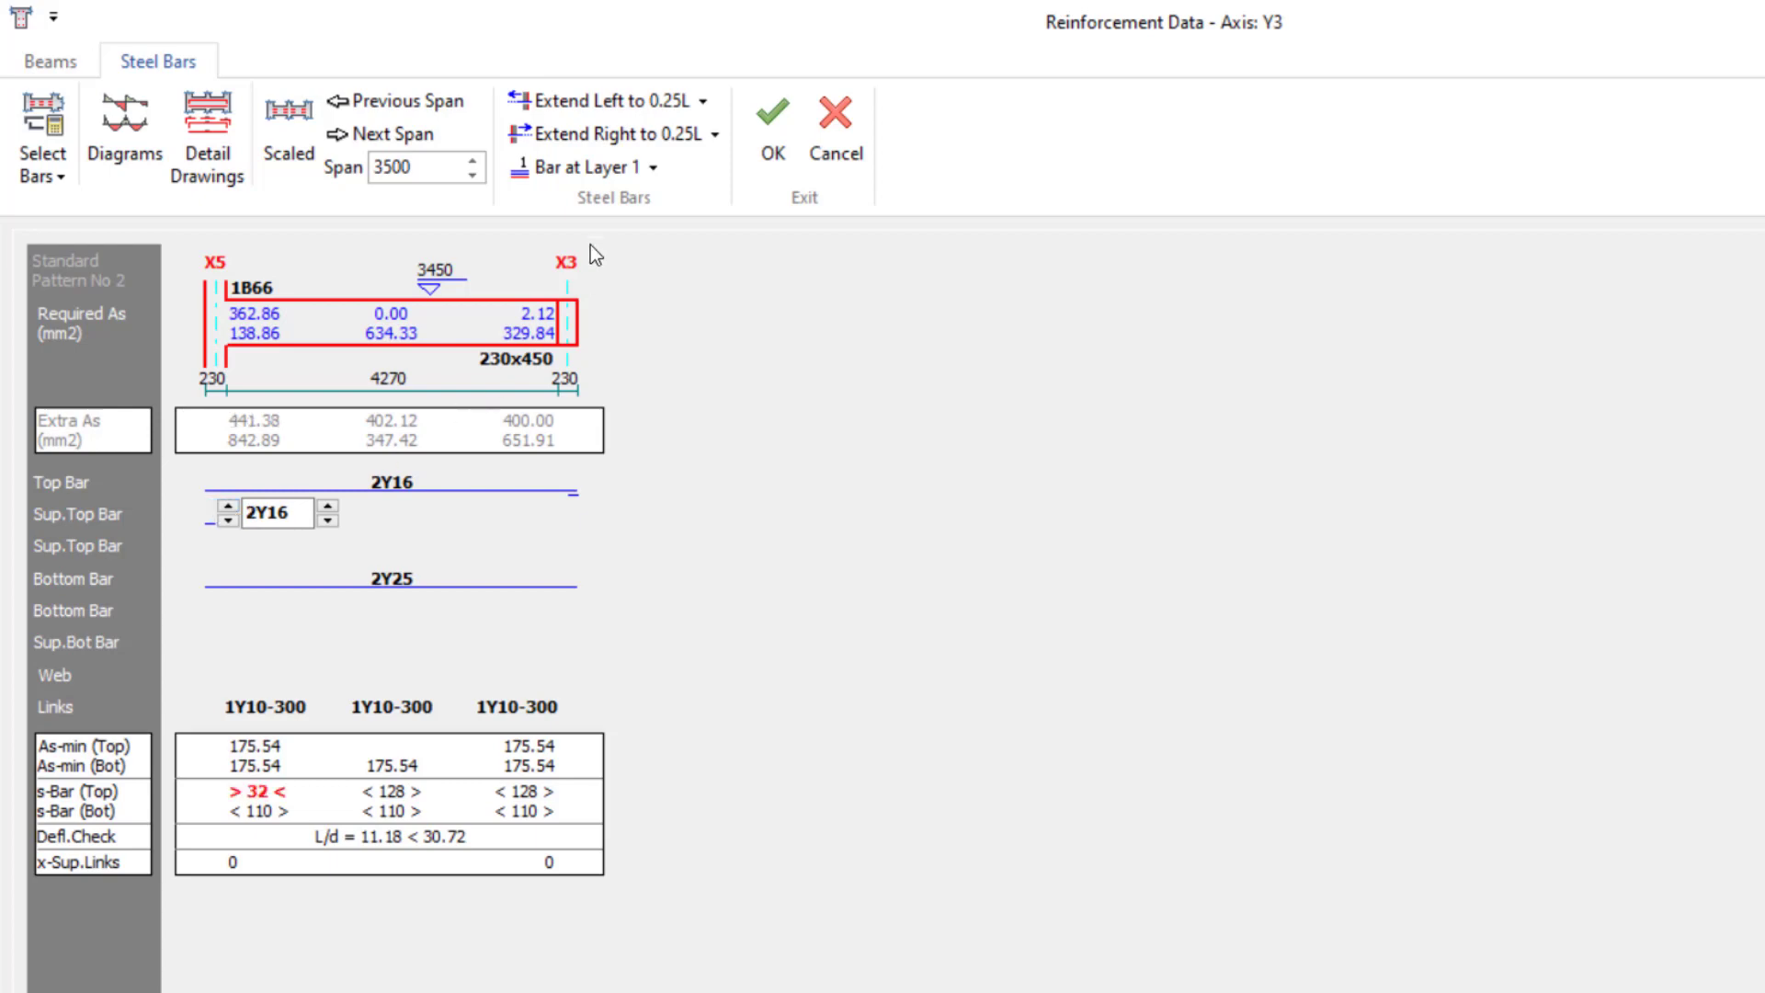
left_click(770, 118)
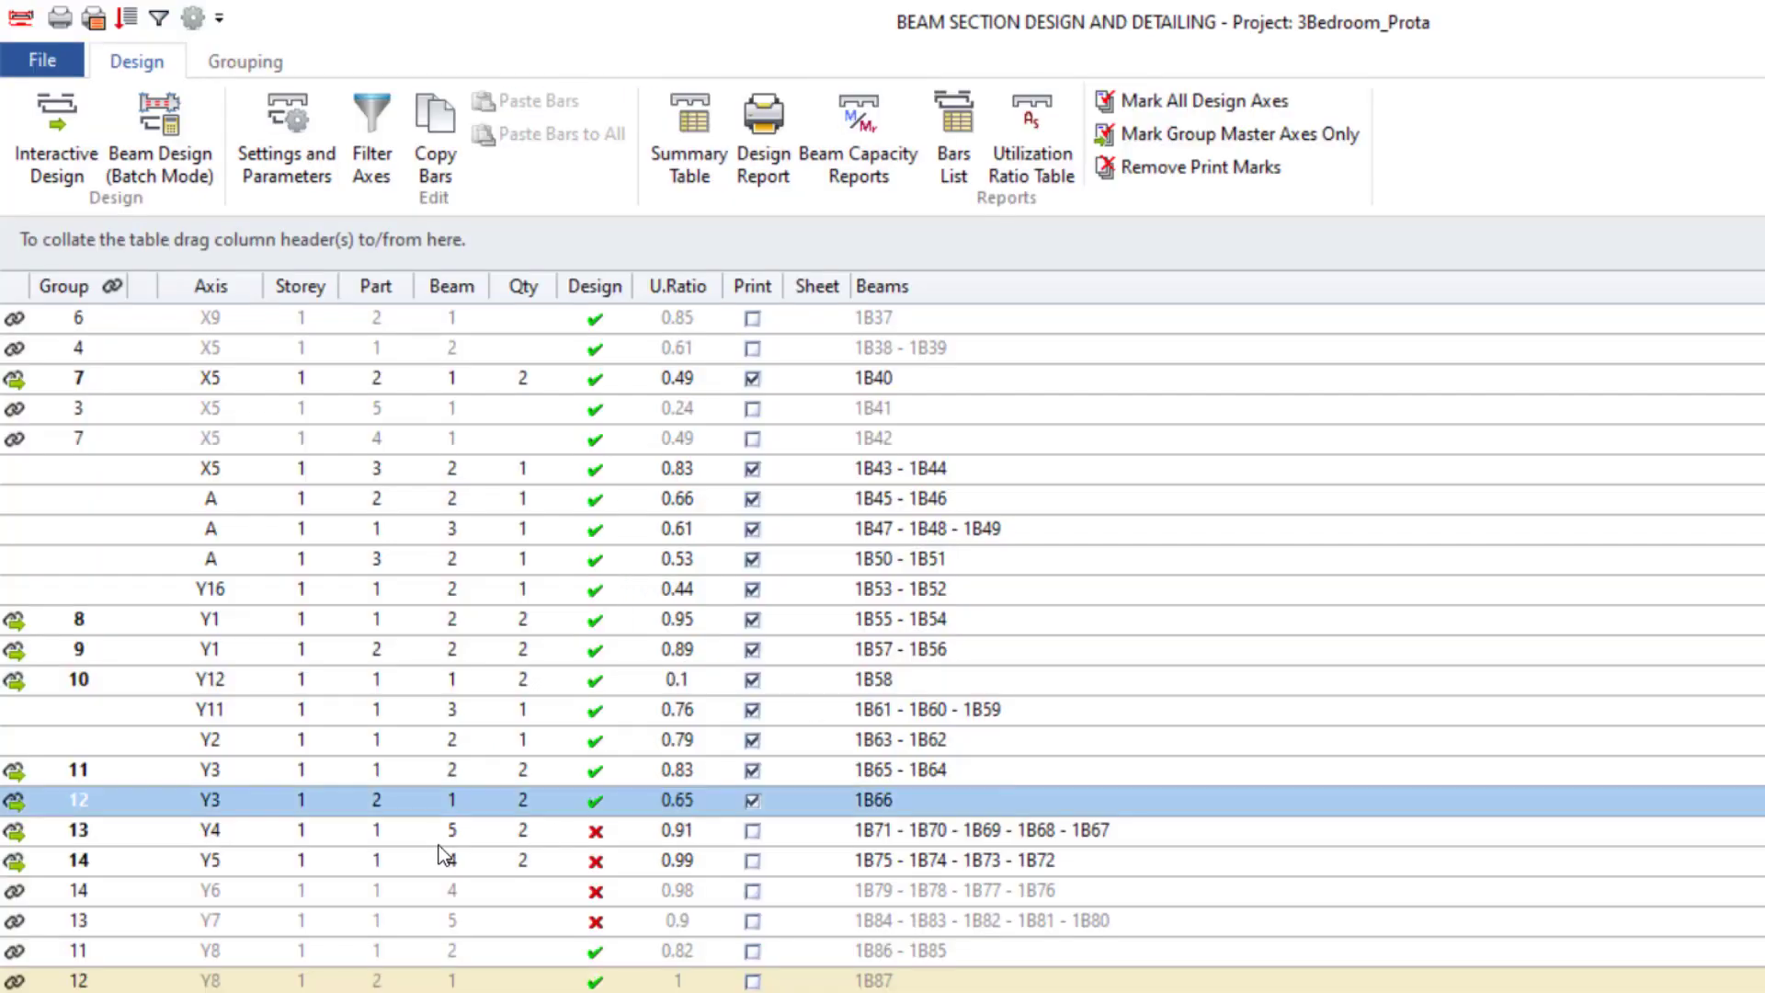
Step: Interactively design the group 13 master on axis Y4 and the group 14 master on axis Y5, saving both without editing their bars
left_click(438, 833)
left_click(73, 156)
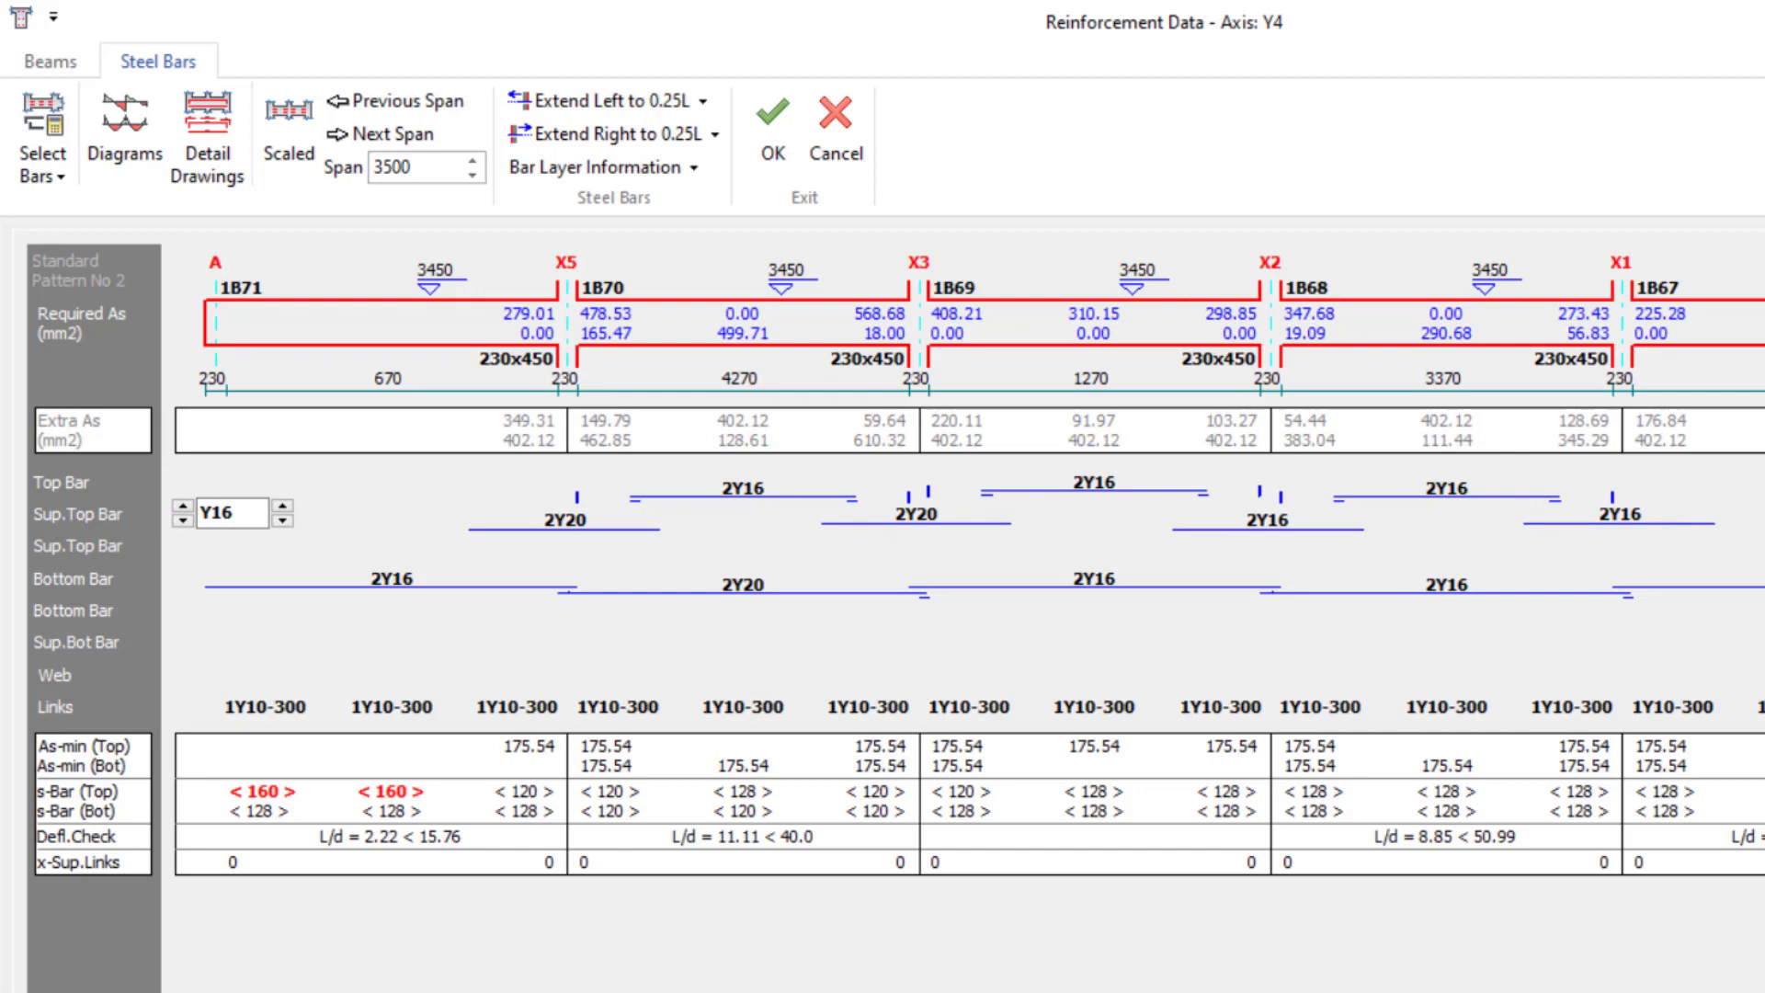
left_click(680, 638)
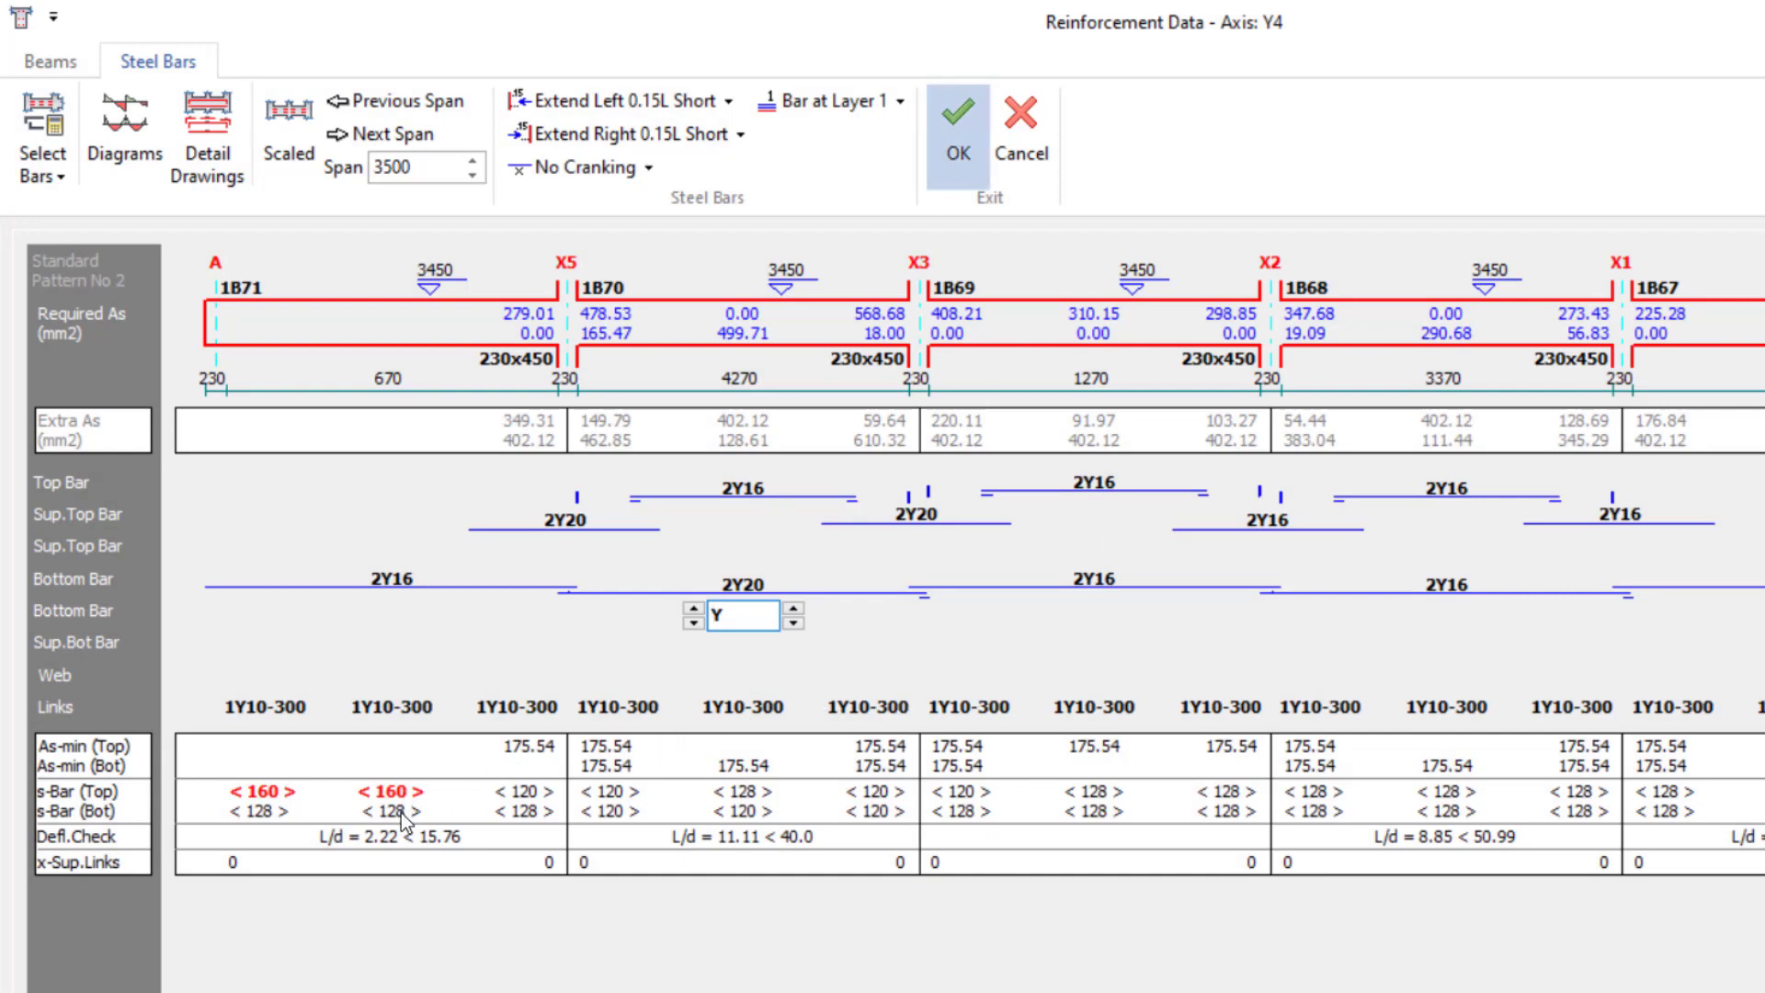
key("Escape")
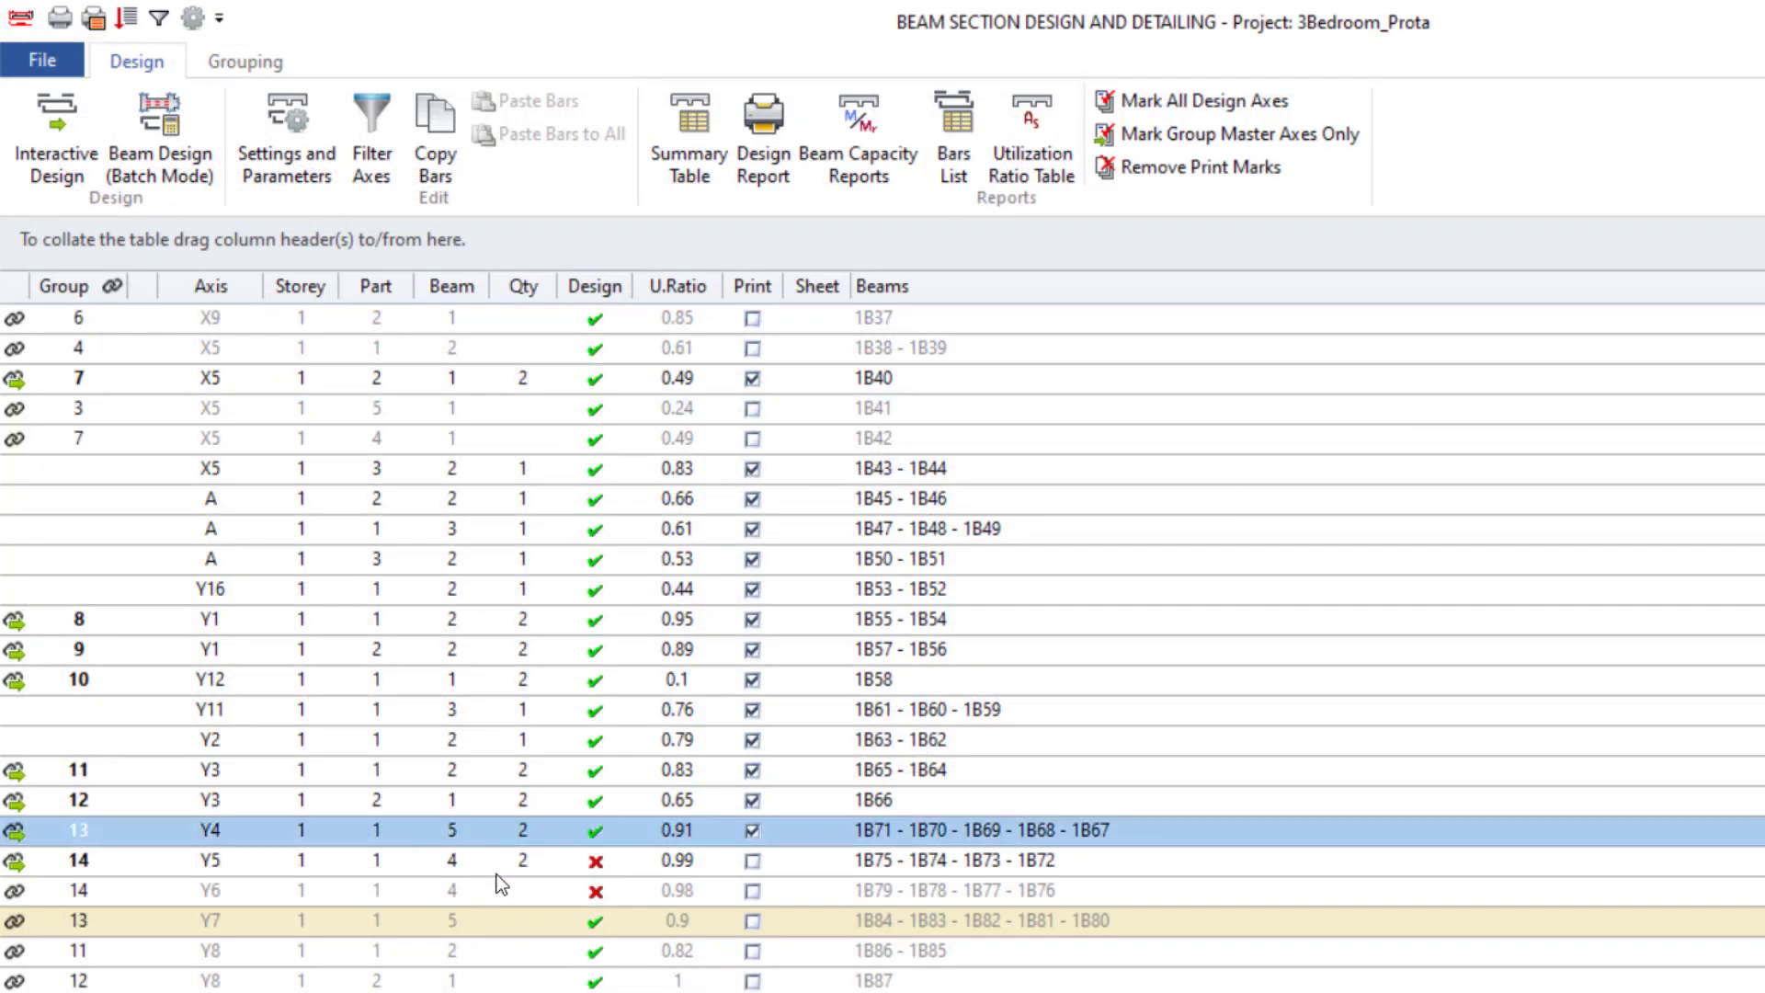
left_click(501, 864)
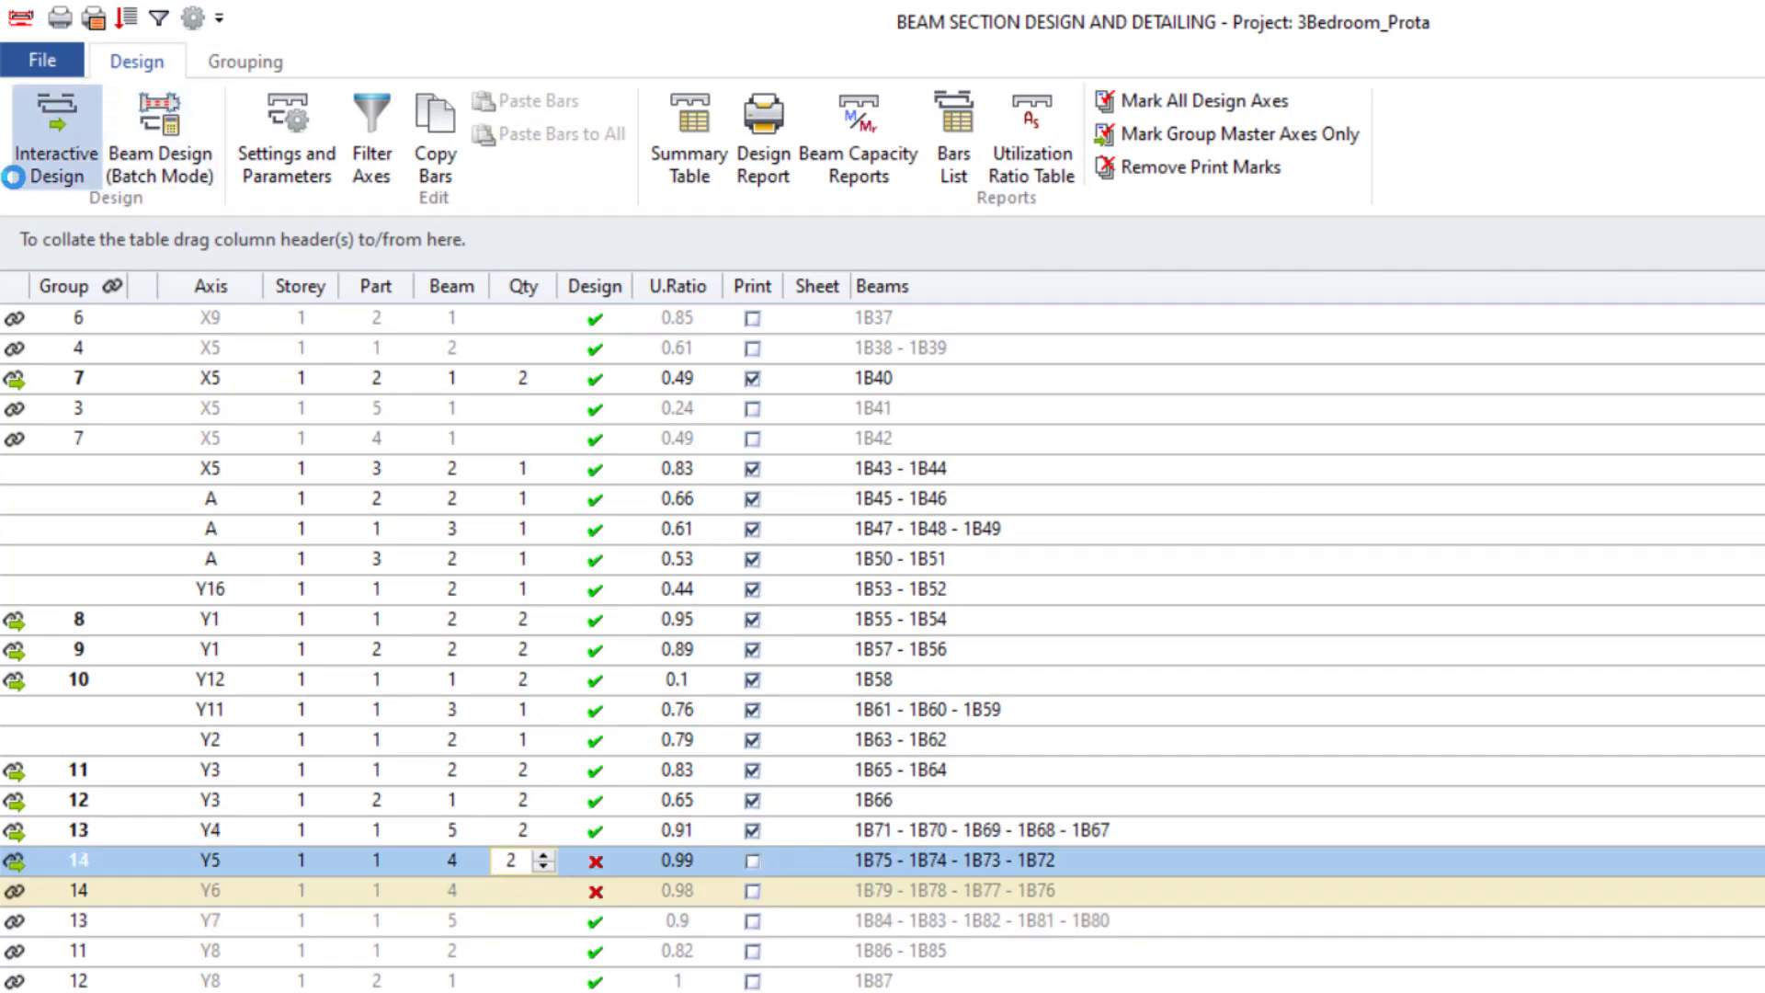
left_click(19, 171)
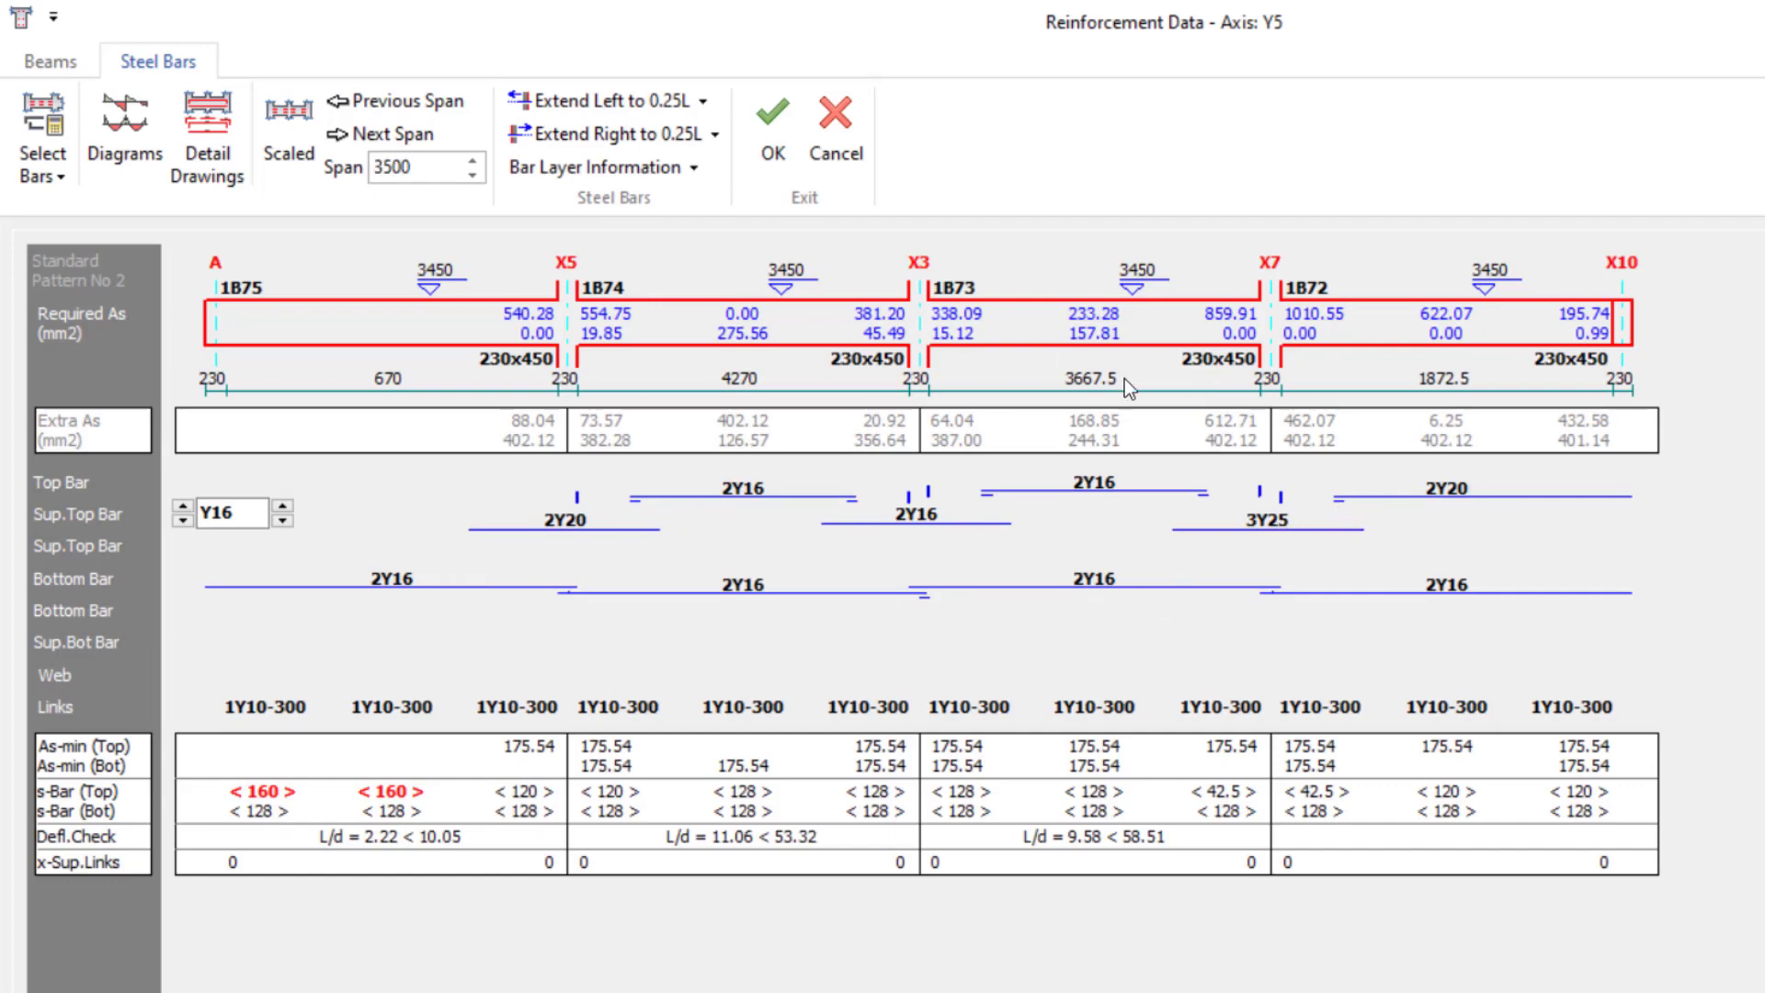
left_click(777, 147)
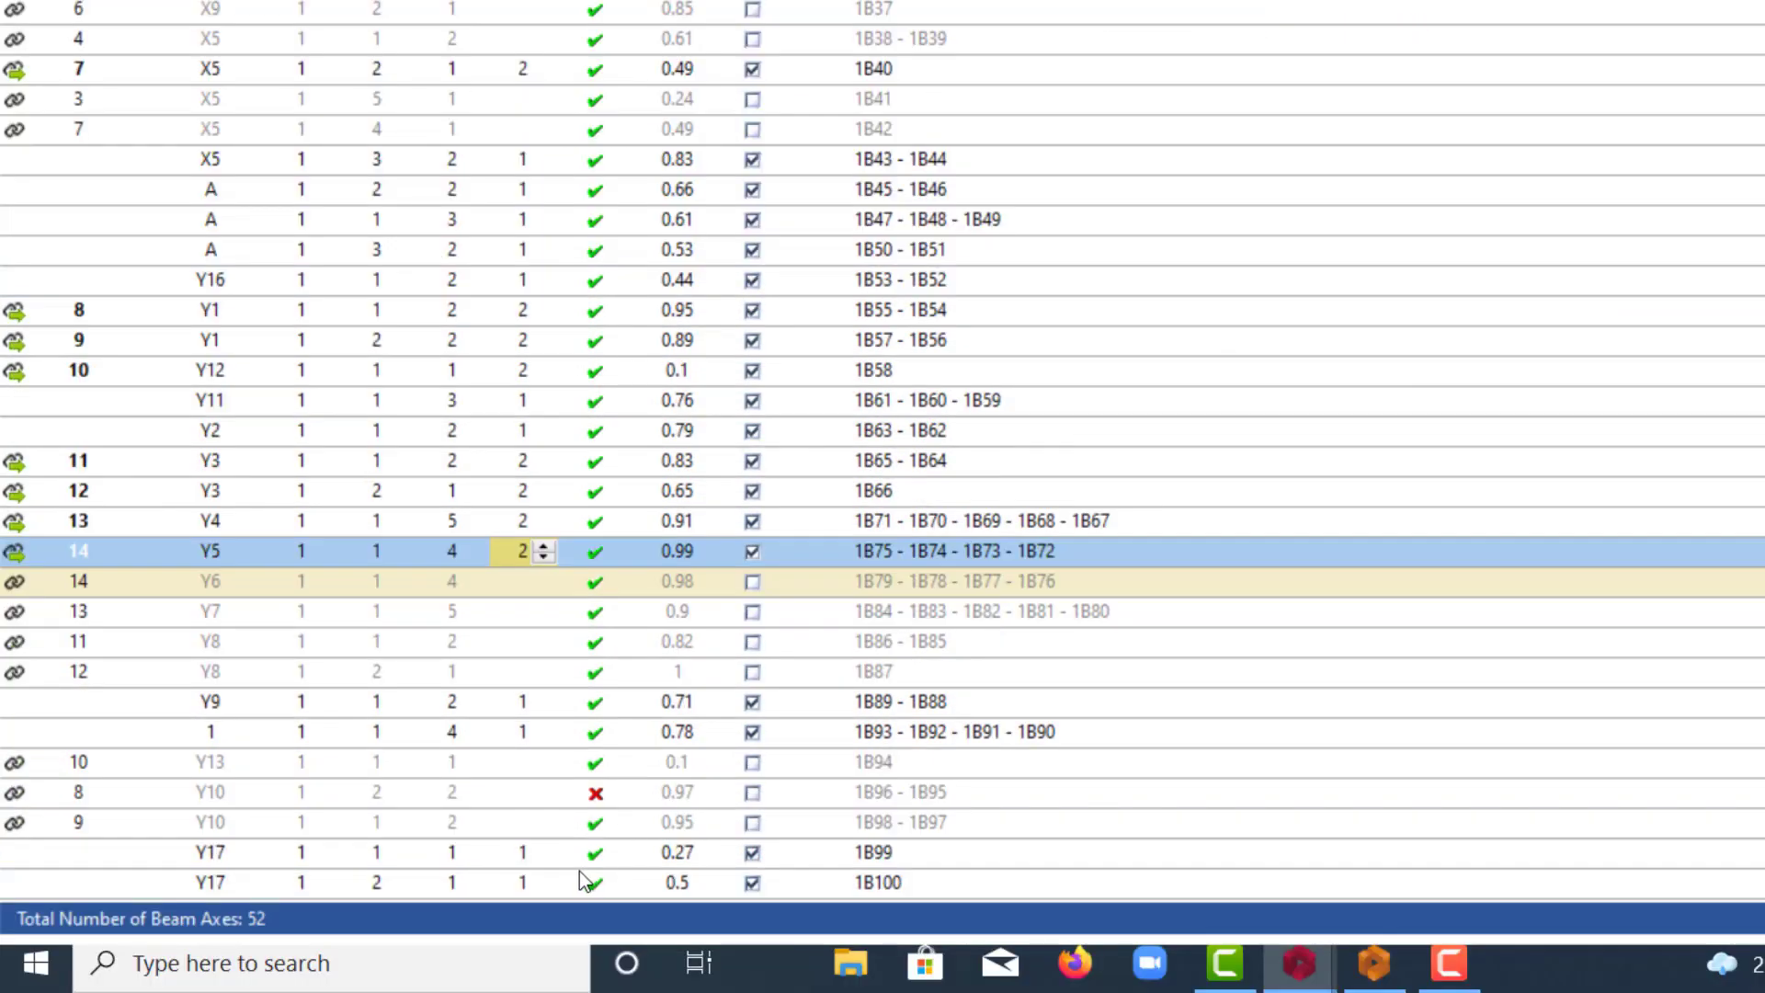
Step: Open the group 8 member axis Y10, beams 1B96 - 1B95, for interactive design
left_click(552, 797)
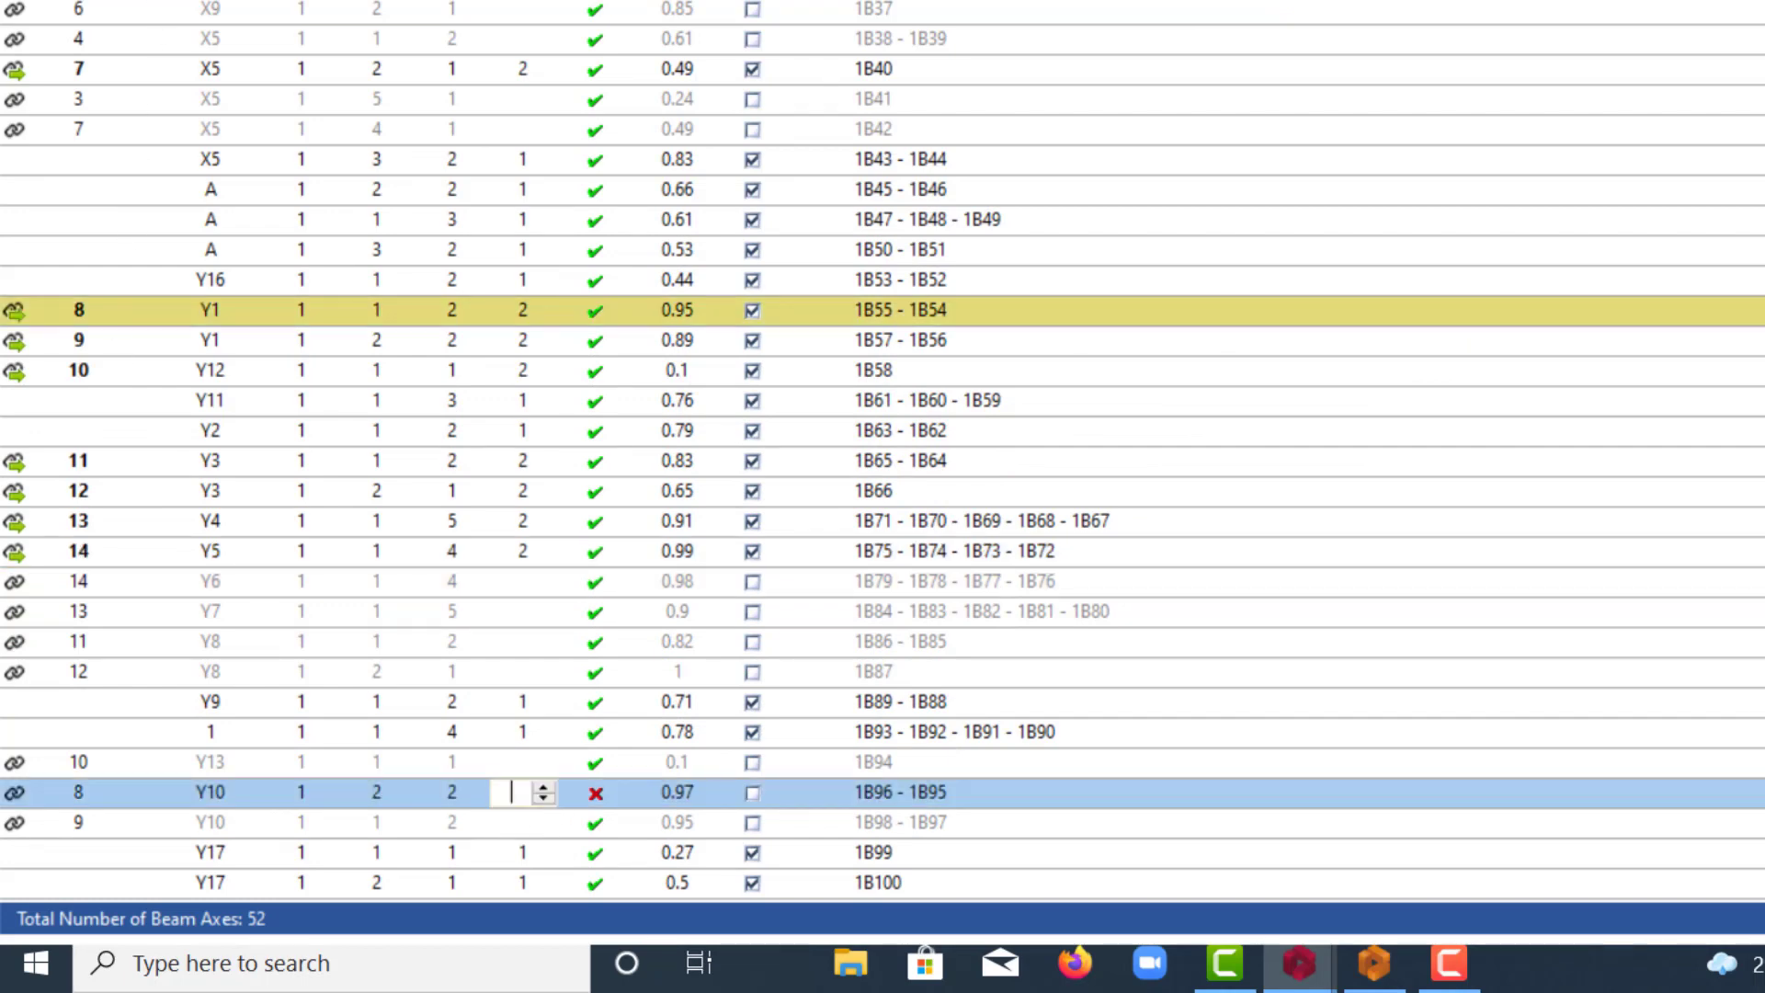
left_click(57, 138)
left_click(1164, 735)
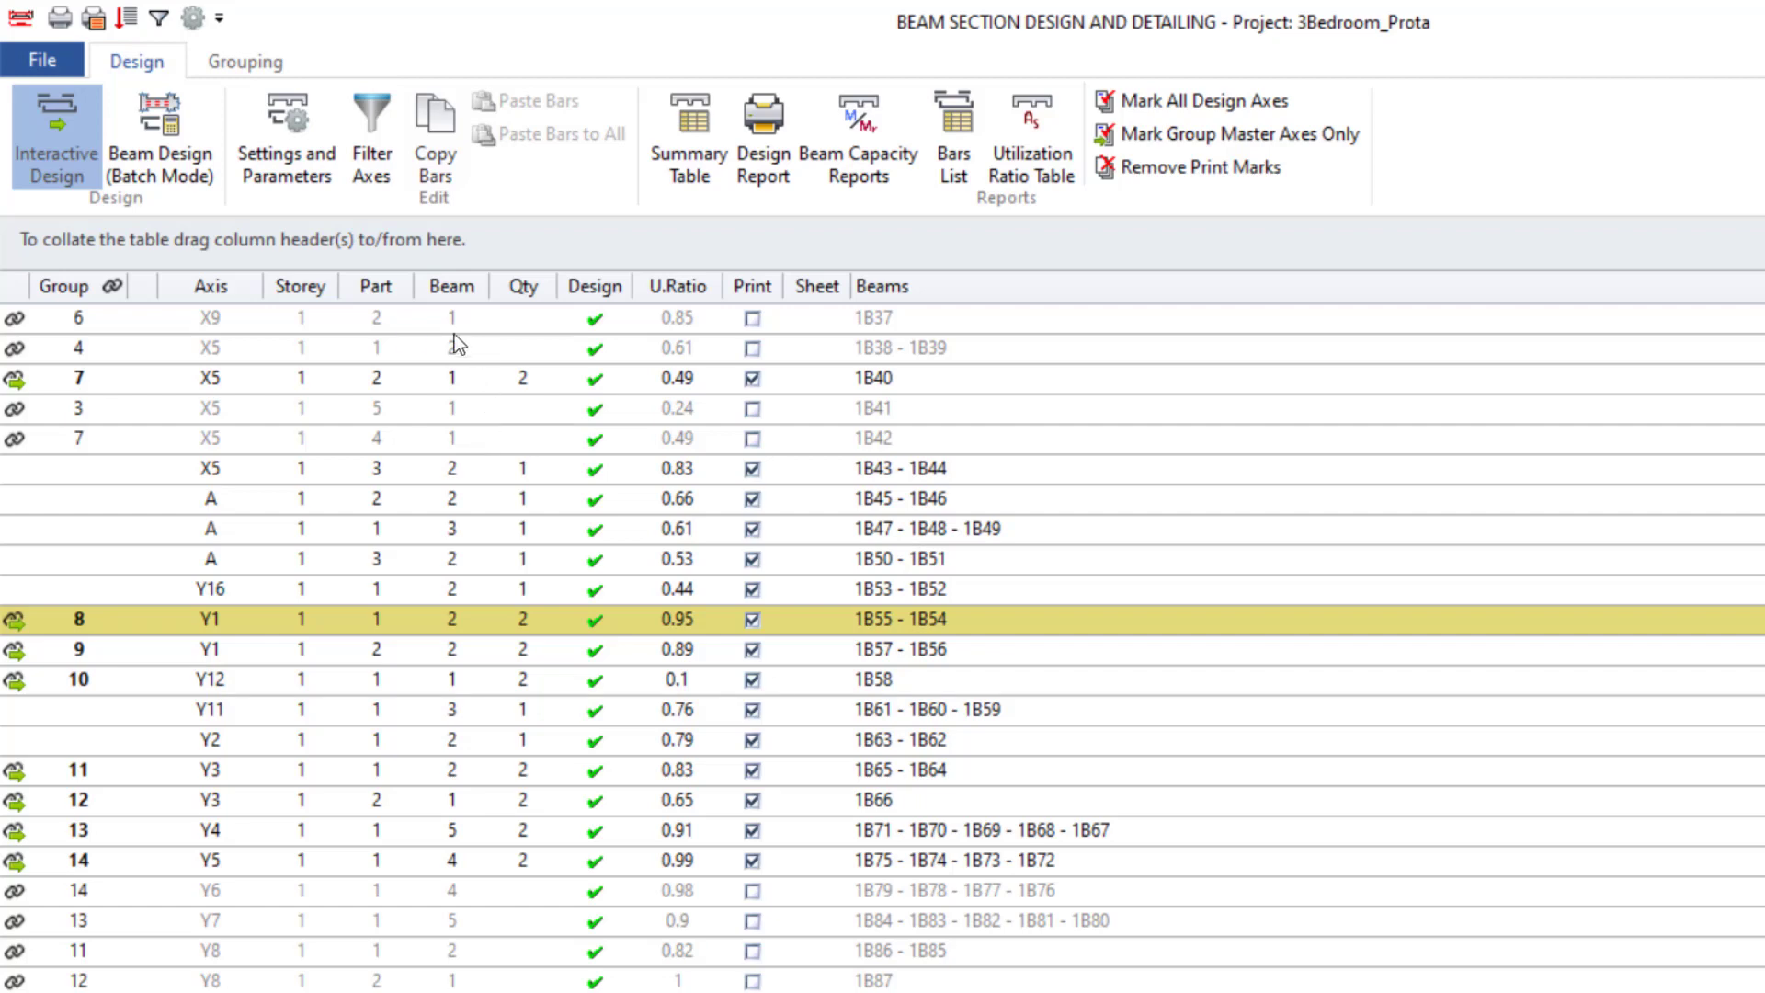
left_click(1161, 750)
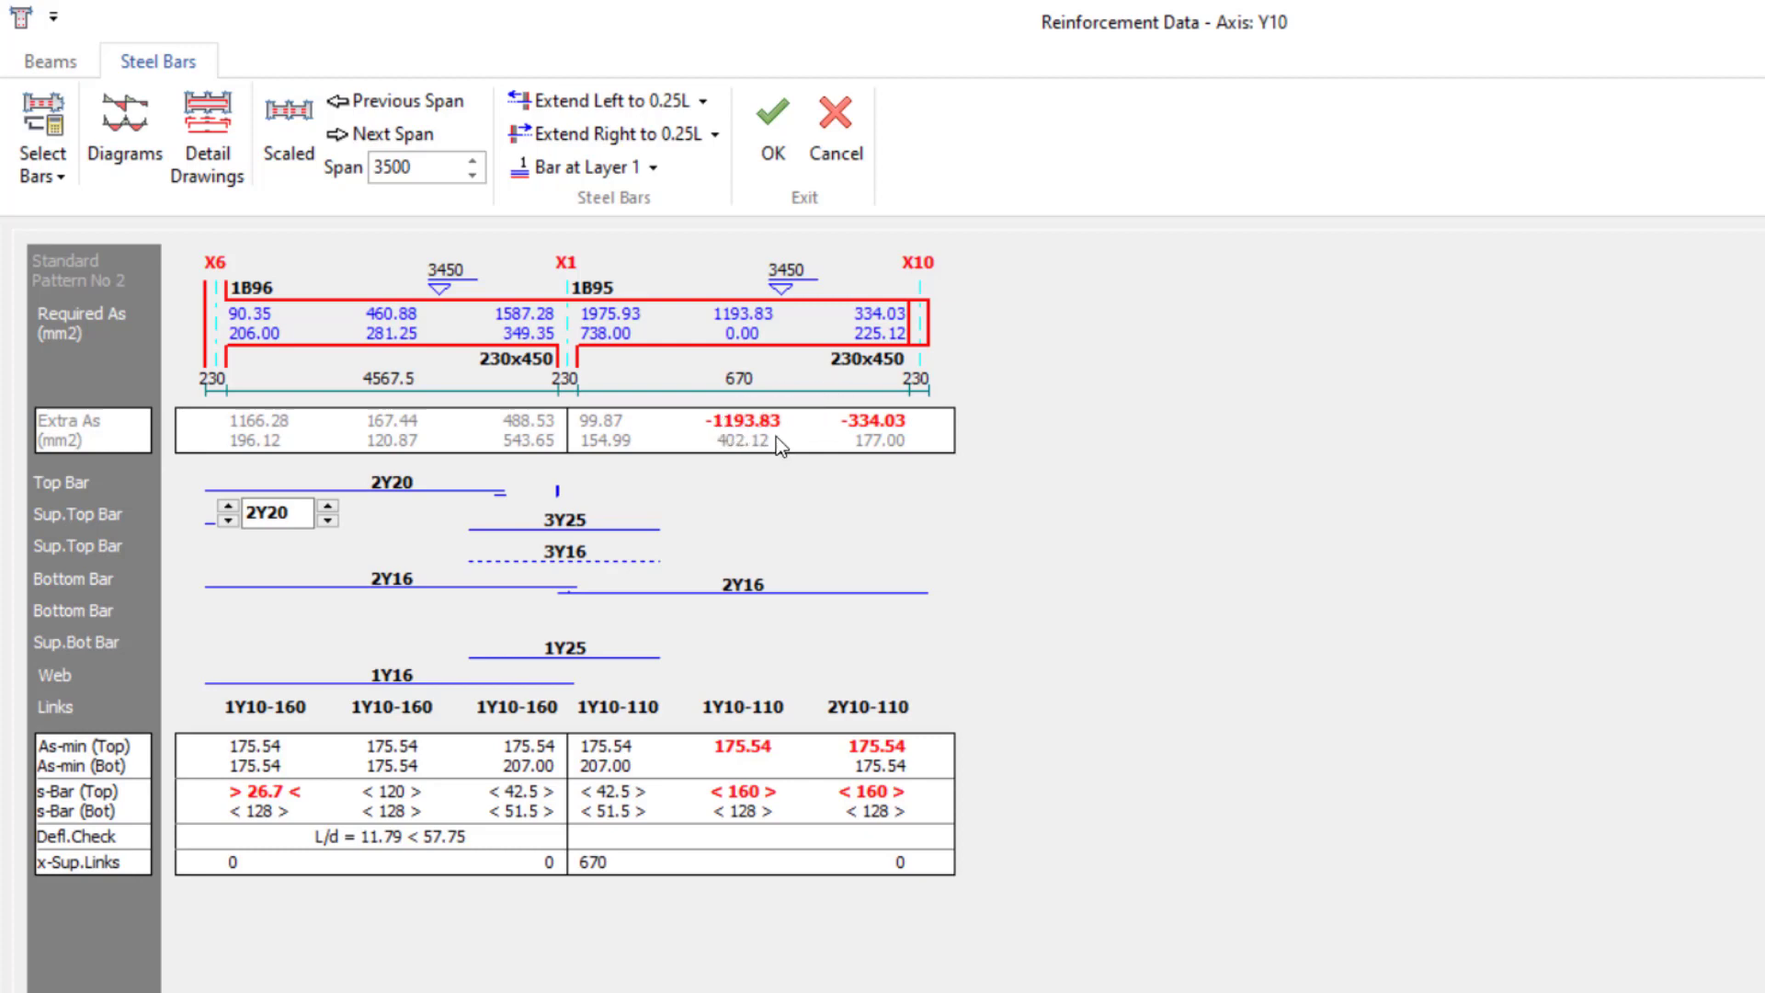
Step: Add a 4Y20 top bar in span 1B95 of axis Y10
left_click(746, 489)
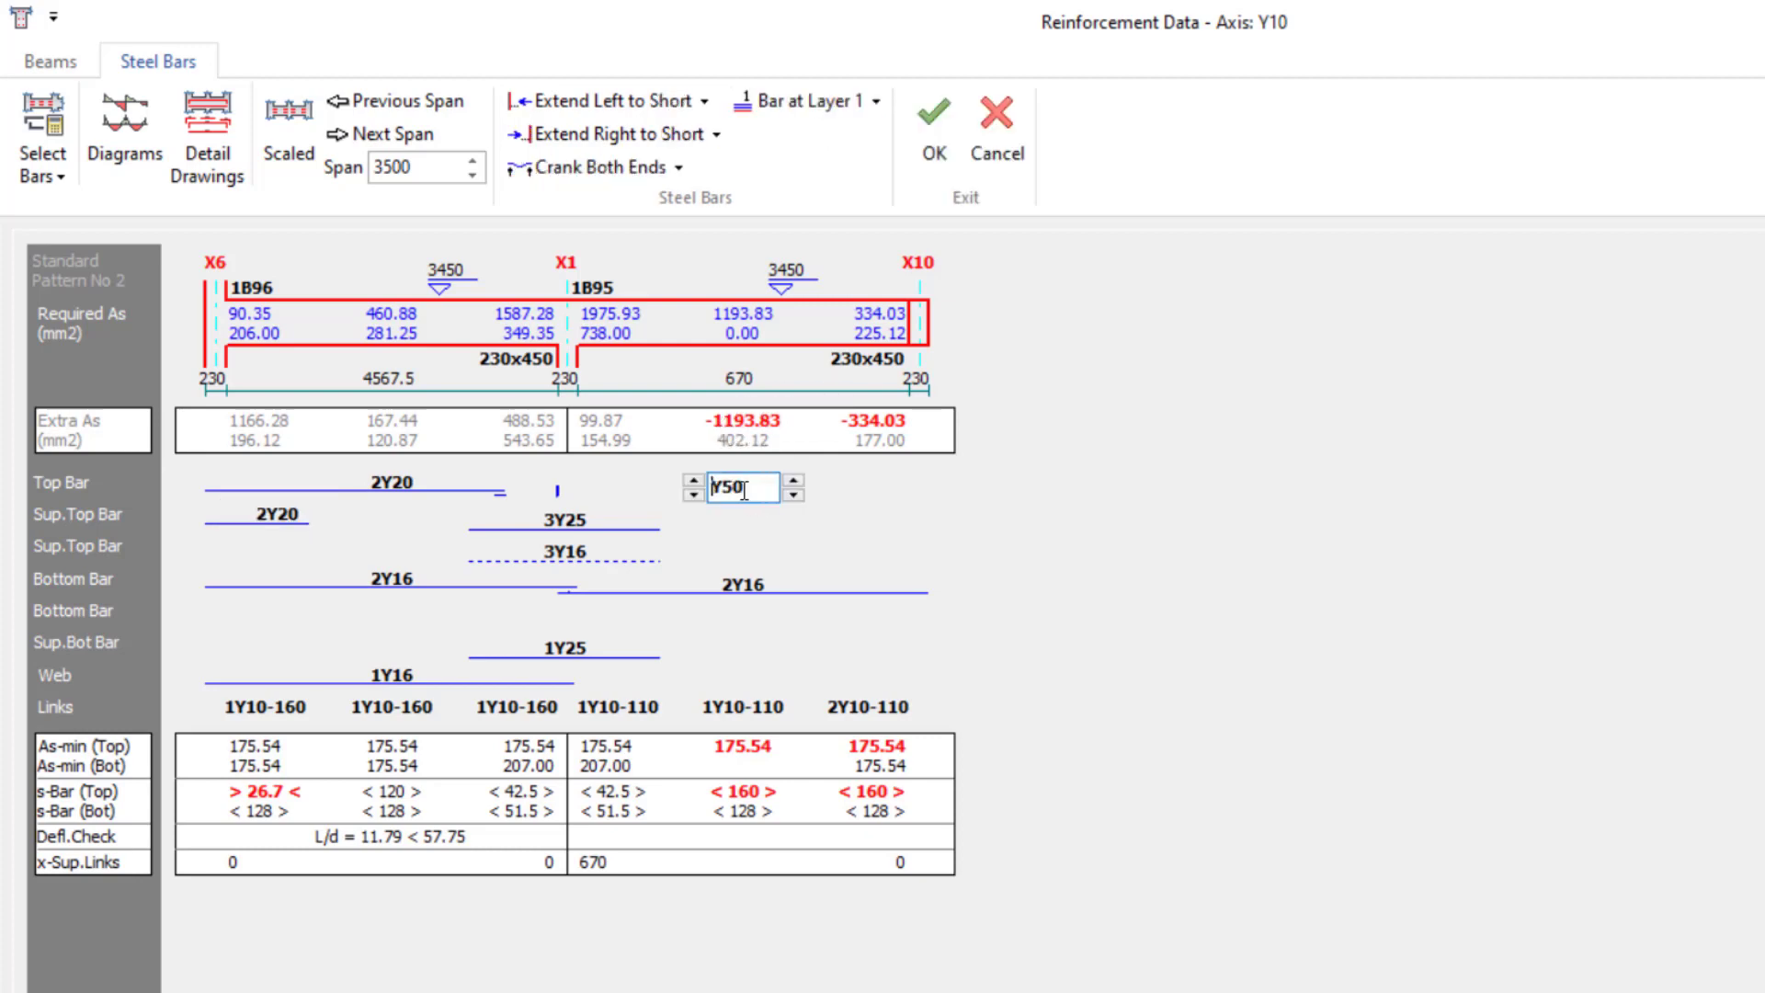
left_click(694, 478)
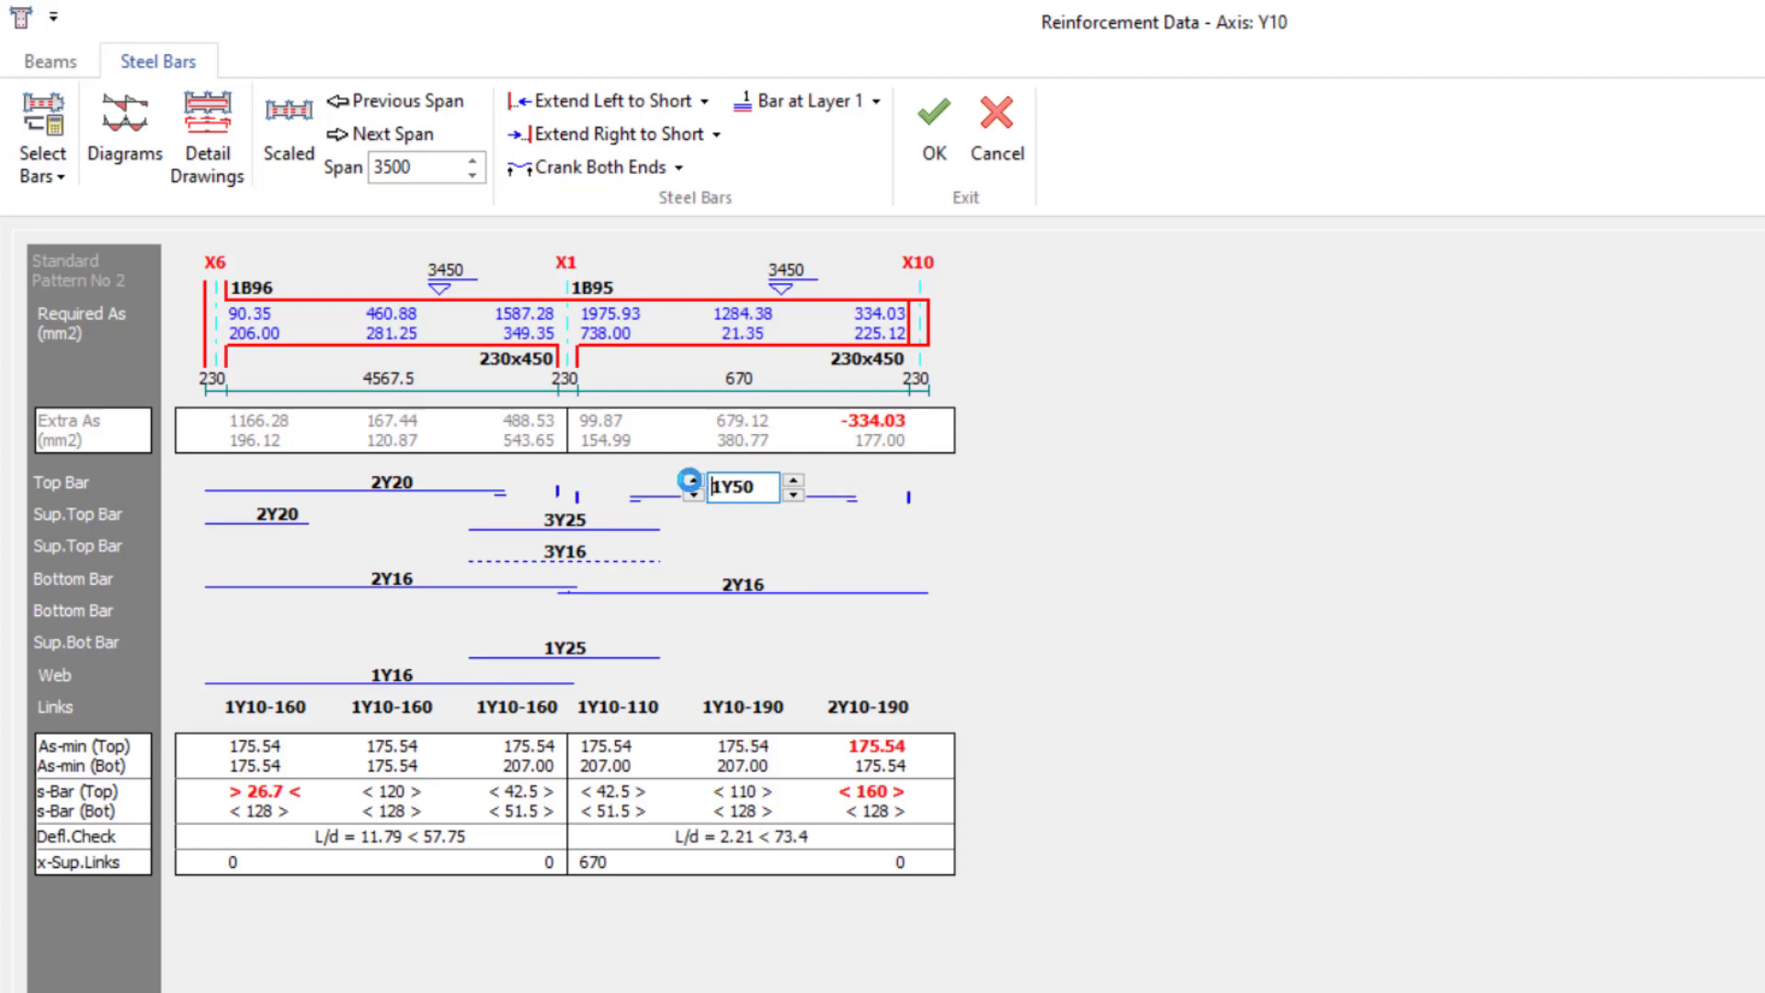
left_click(692, 480)
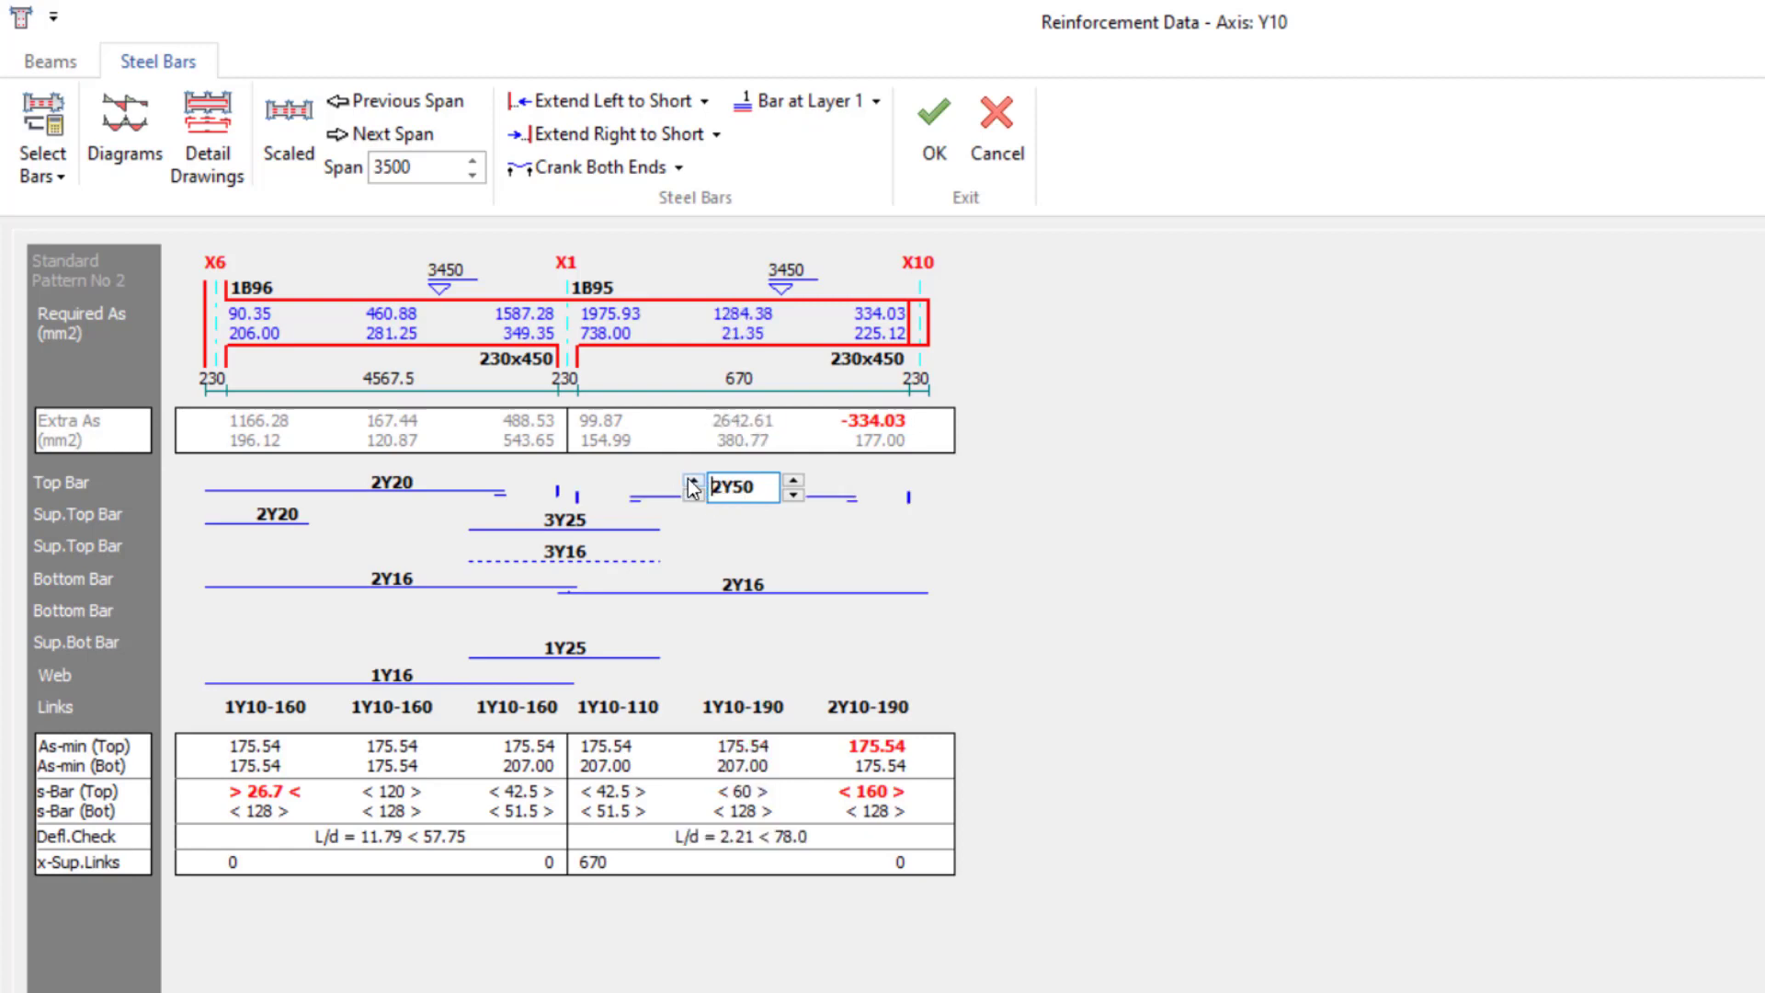
left_click(795, 483)
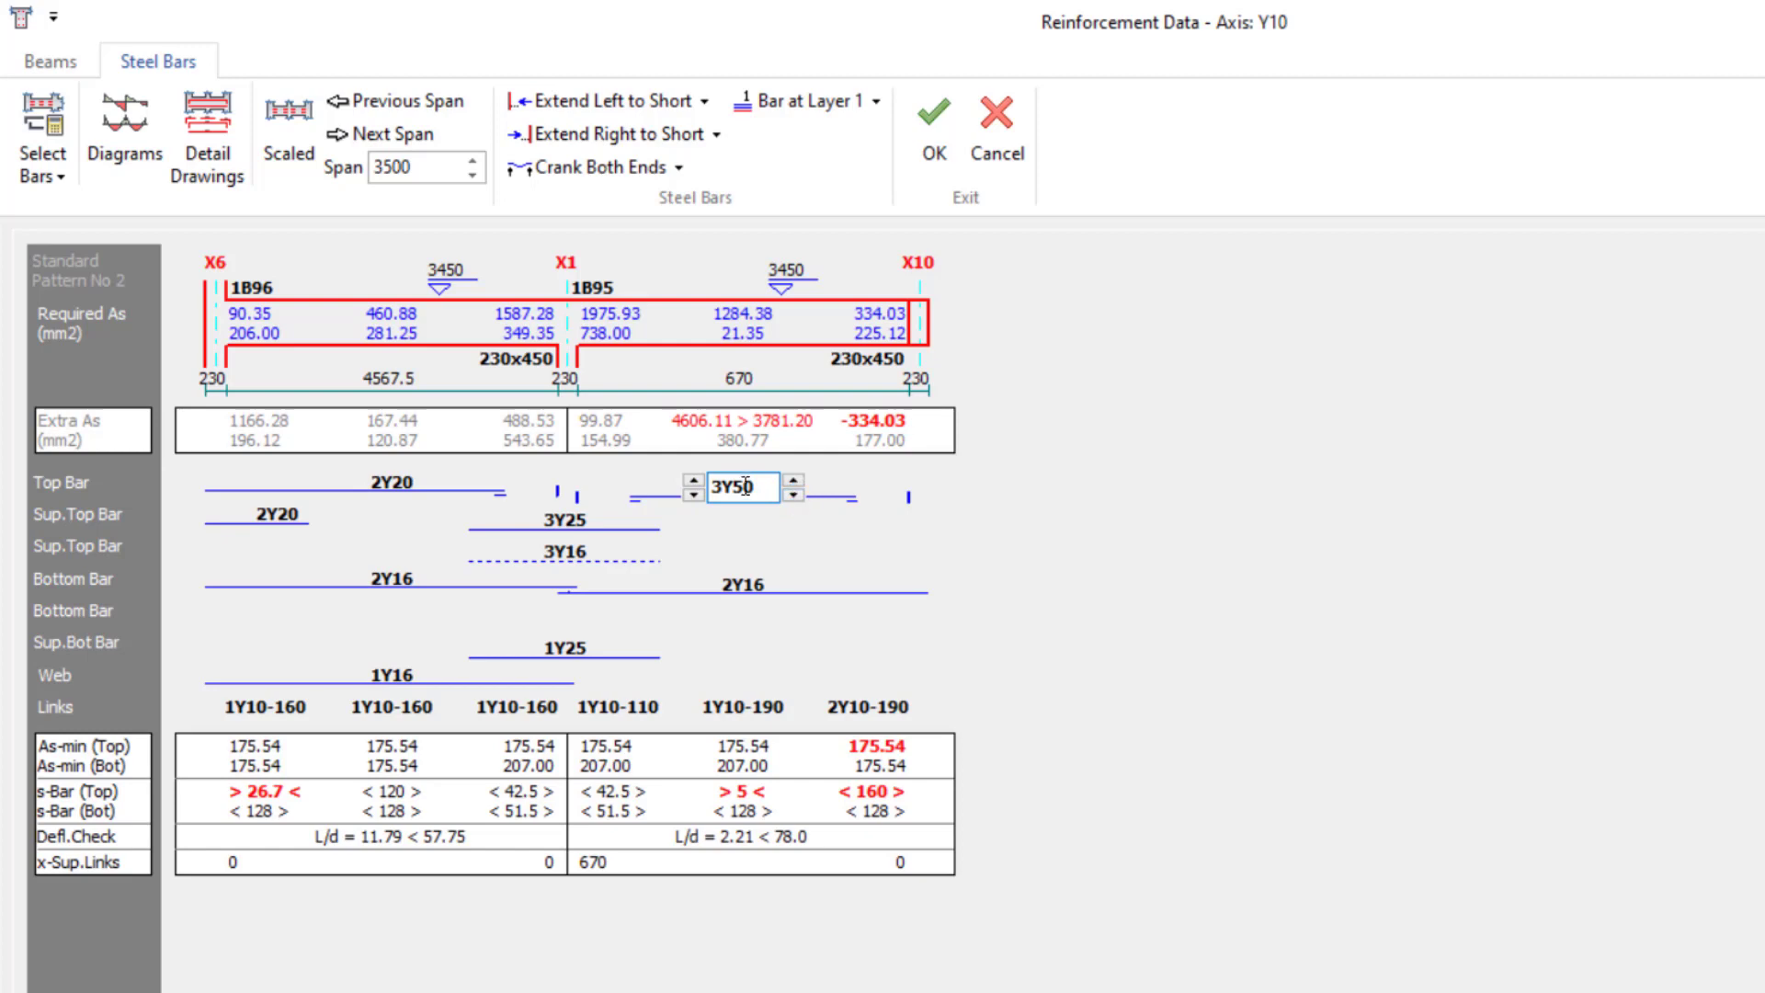
left_click(697, 480)
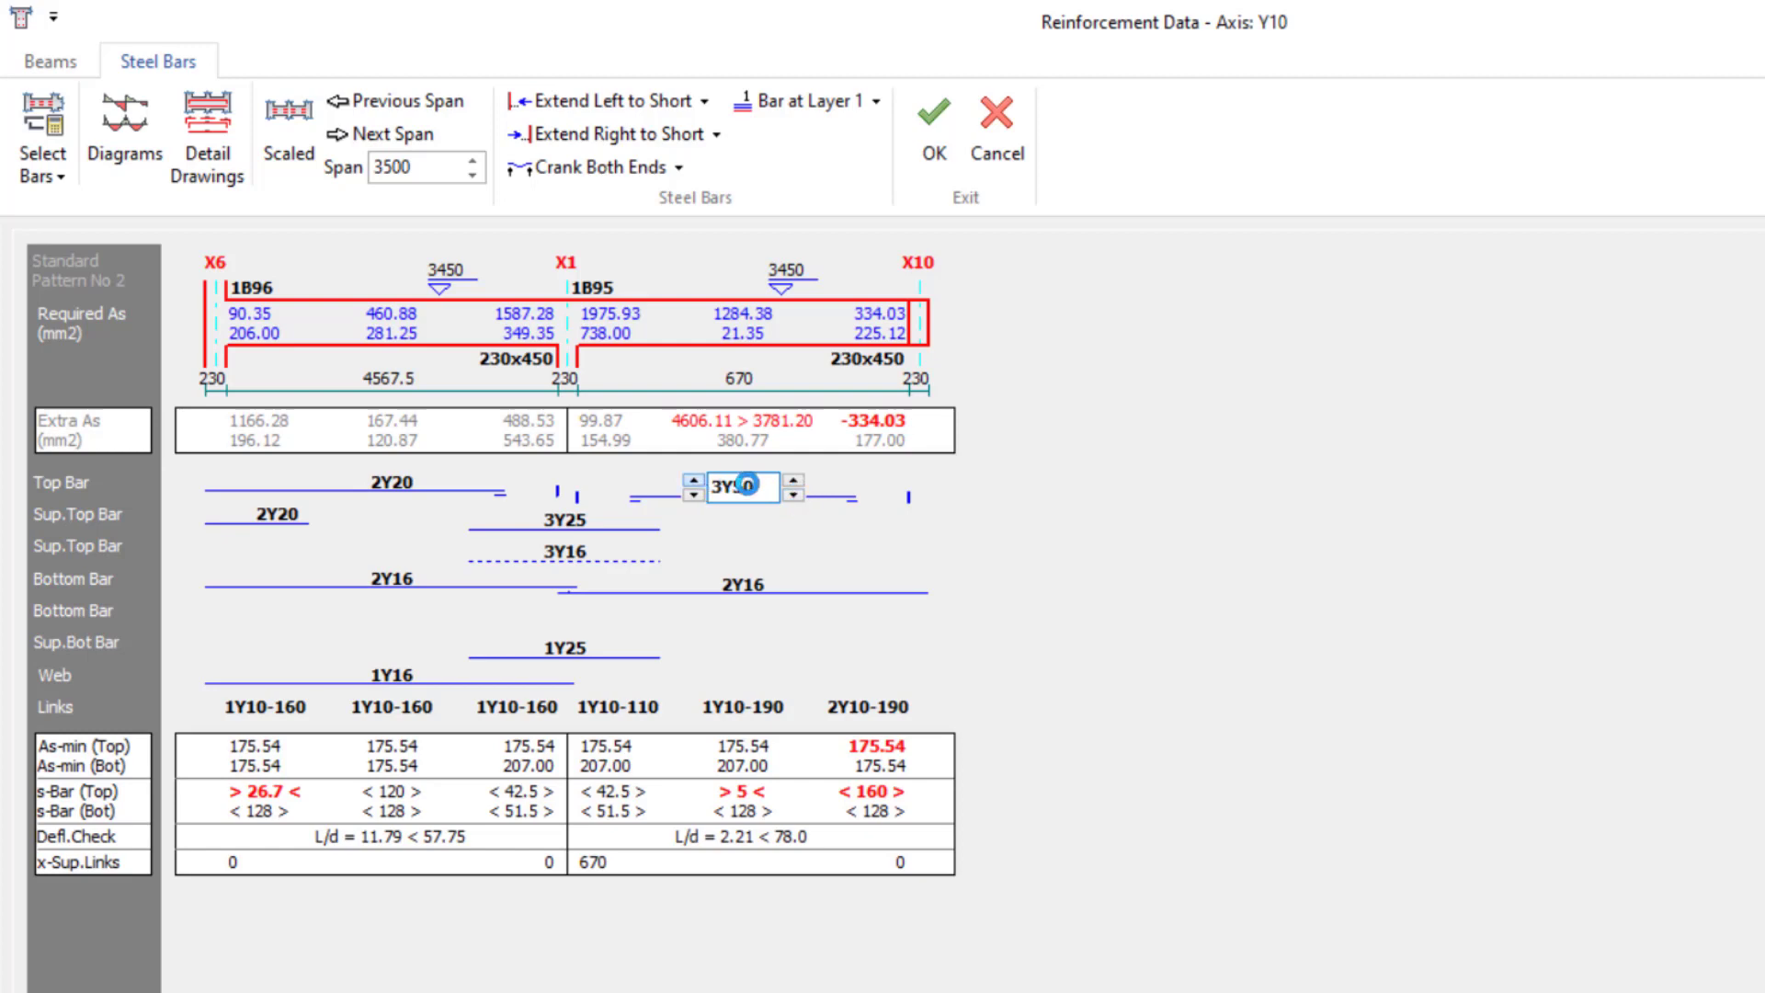
left_click(794, 494)
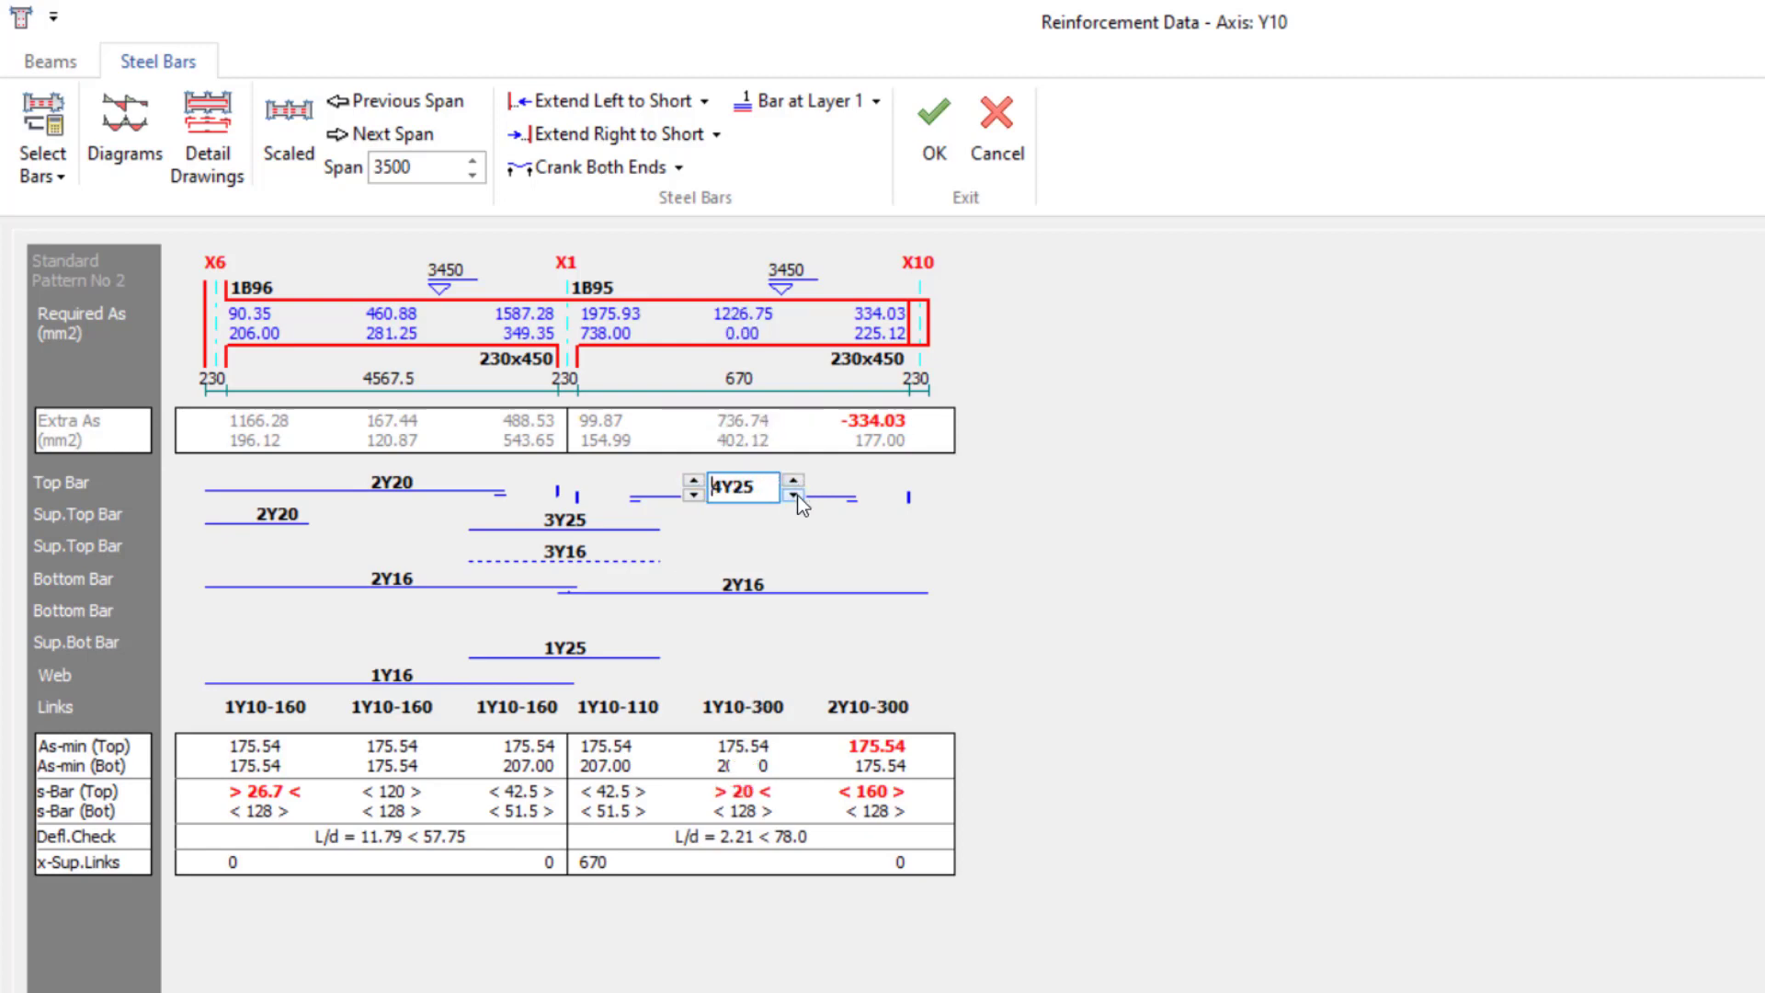
left_click(794, 495)
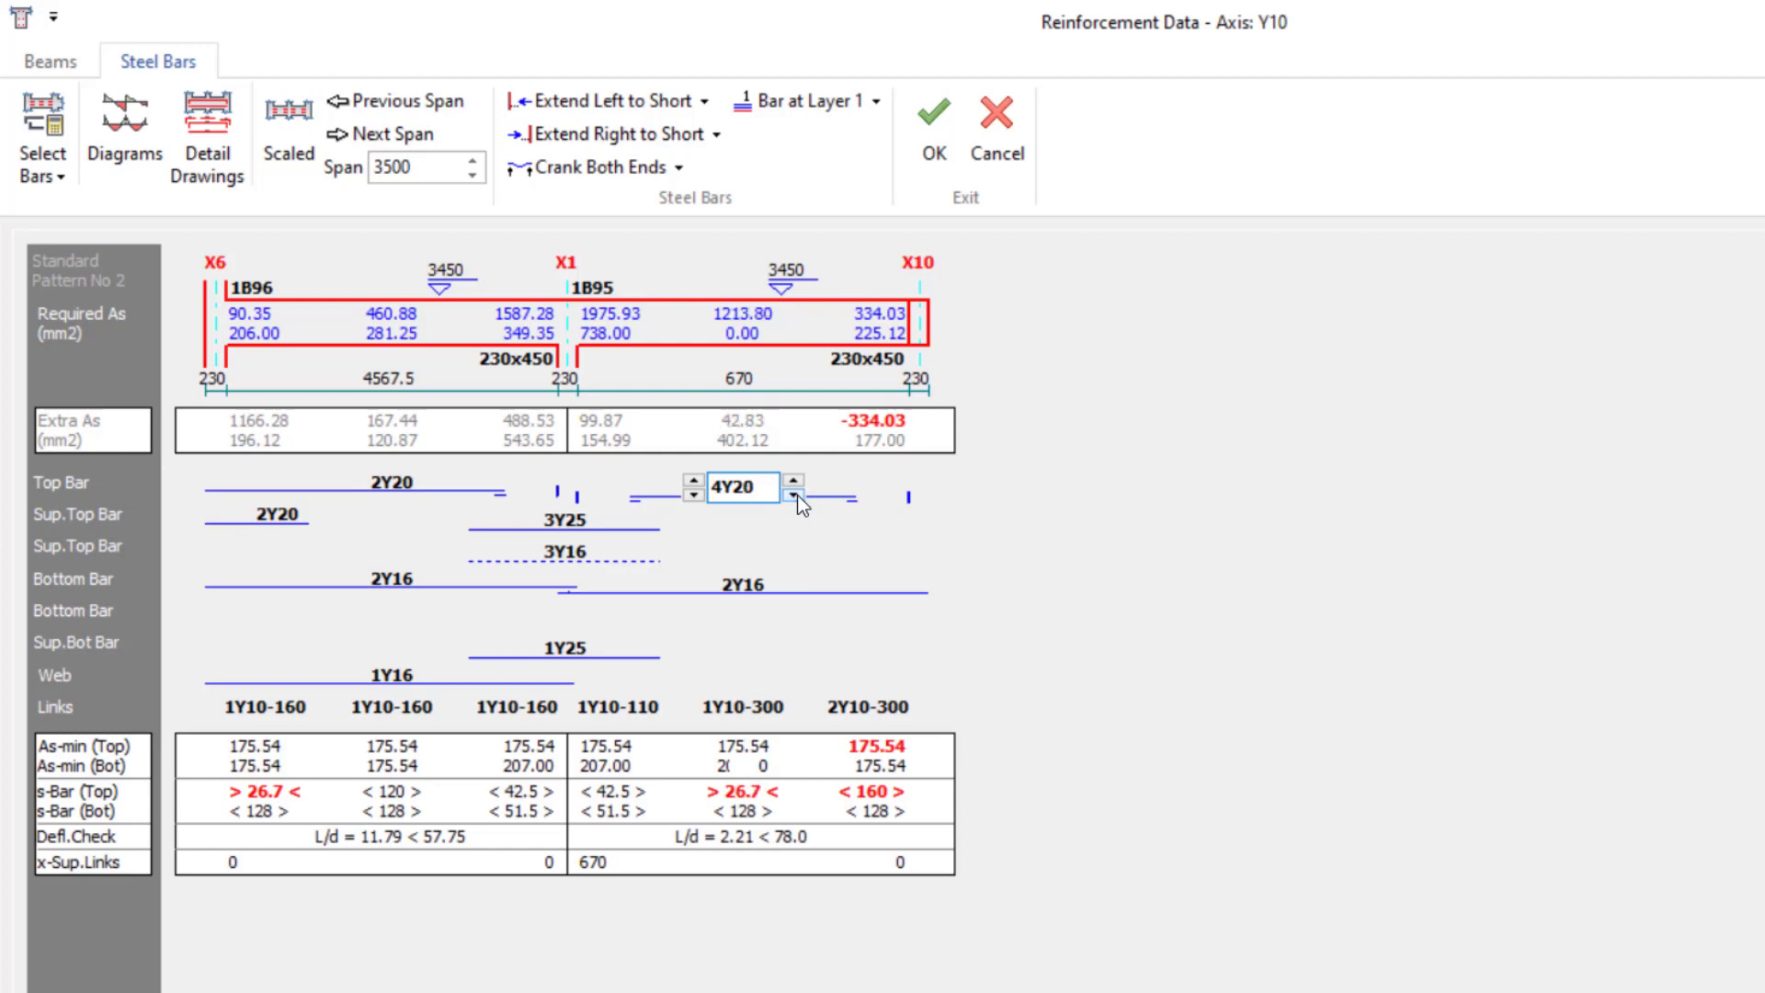
left_click(692, 494)
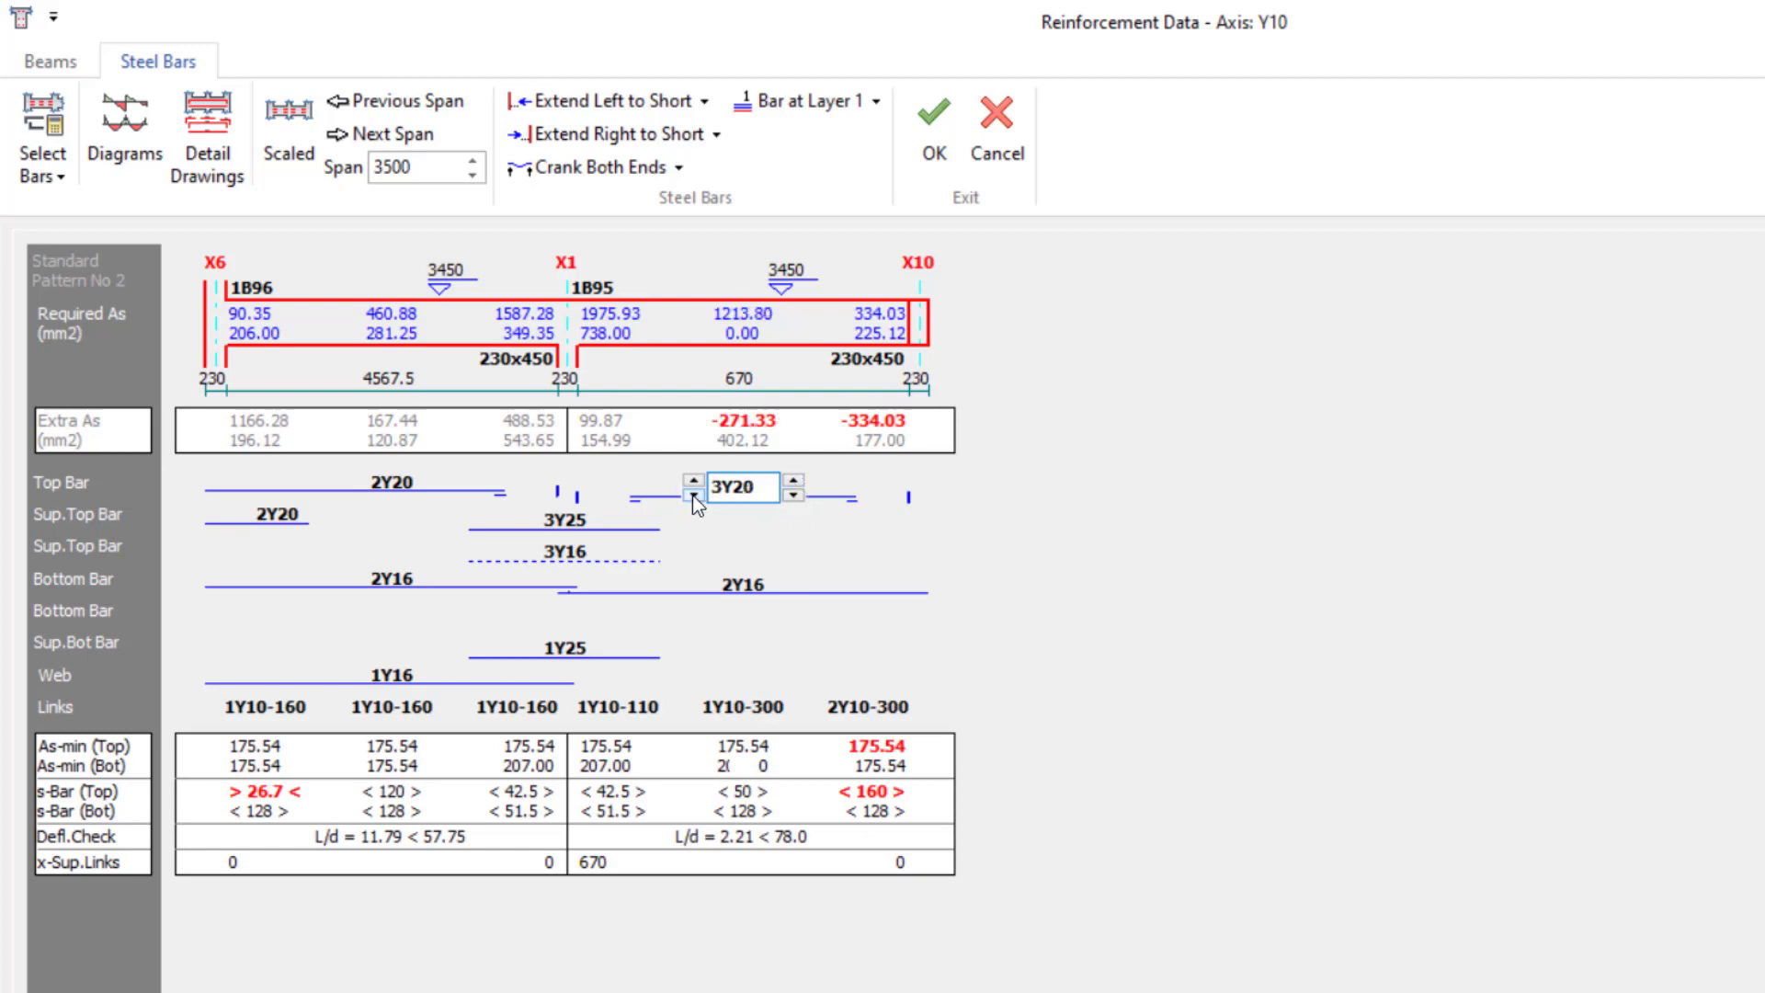
left_click(794, 481)
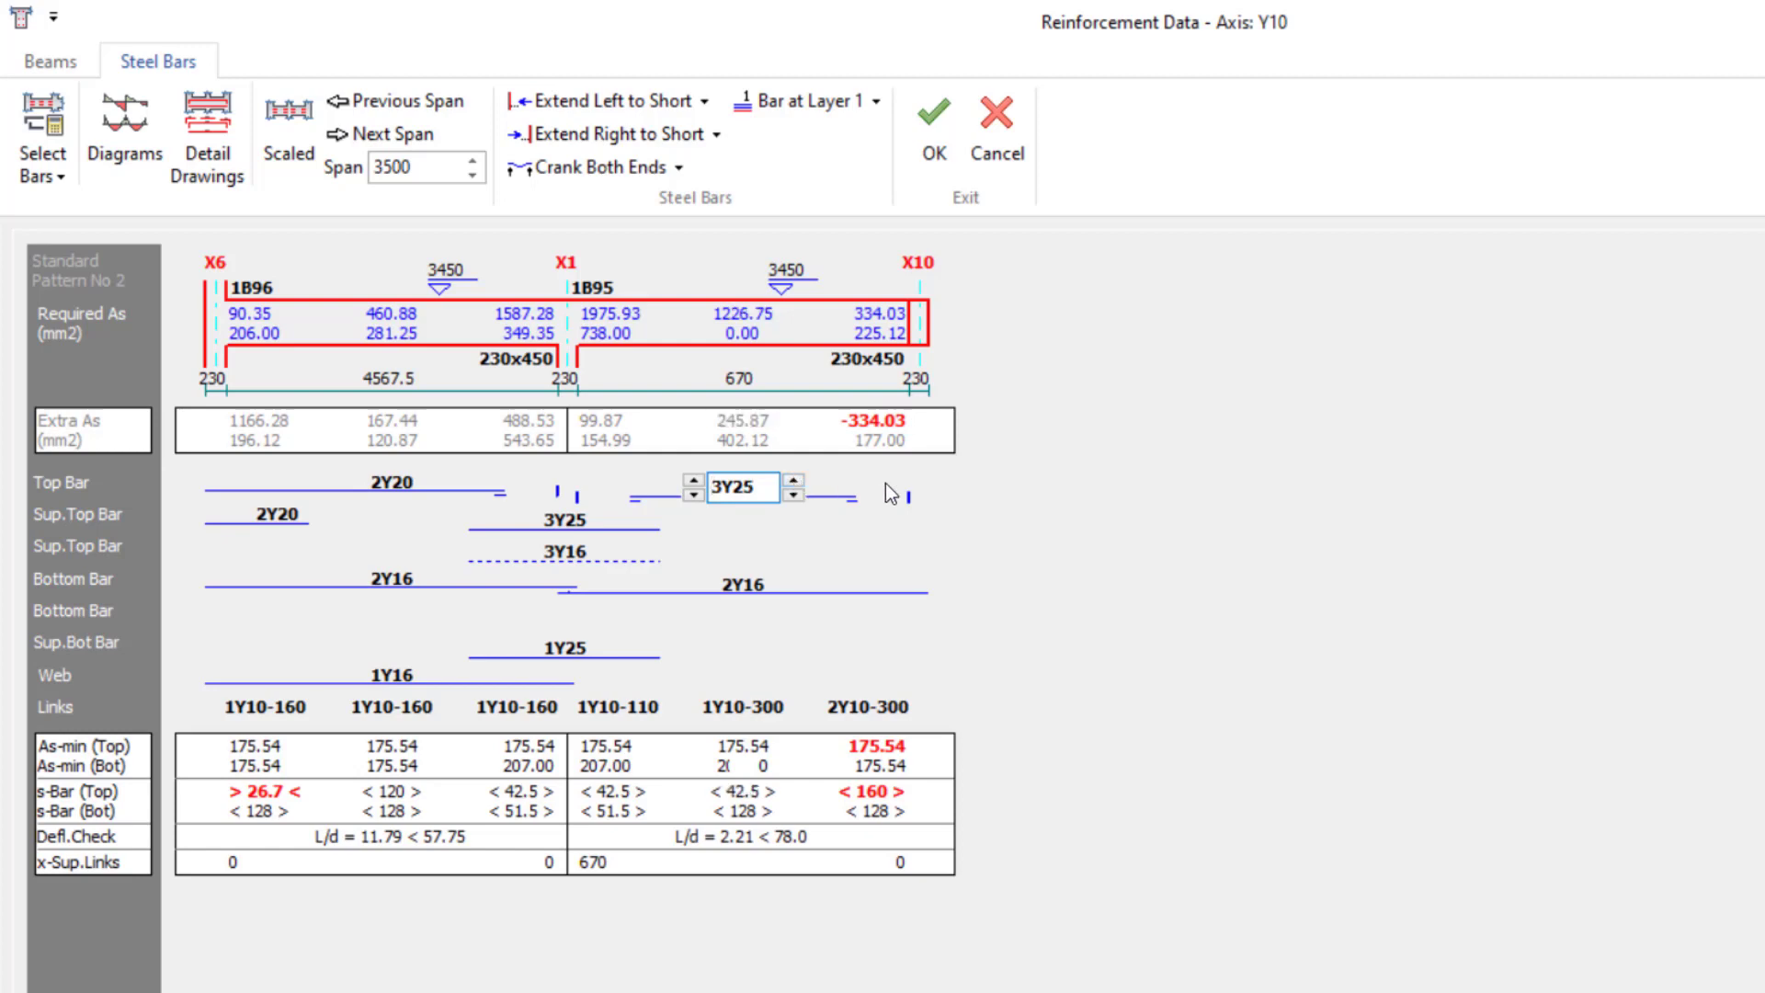
left_click(694, 496)
left_click(694, 482)
left_click(695, 483)
left_click(793, 497)
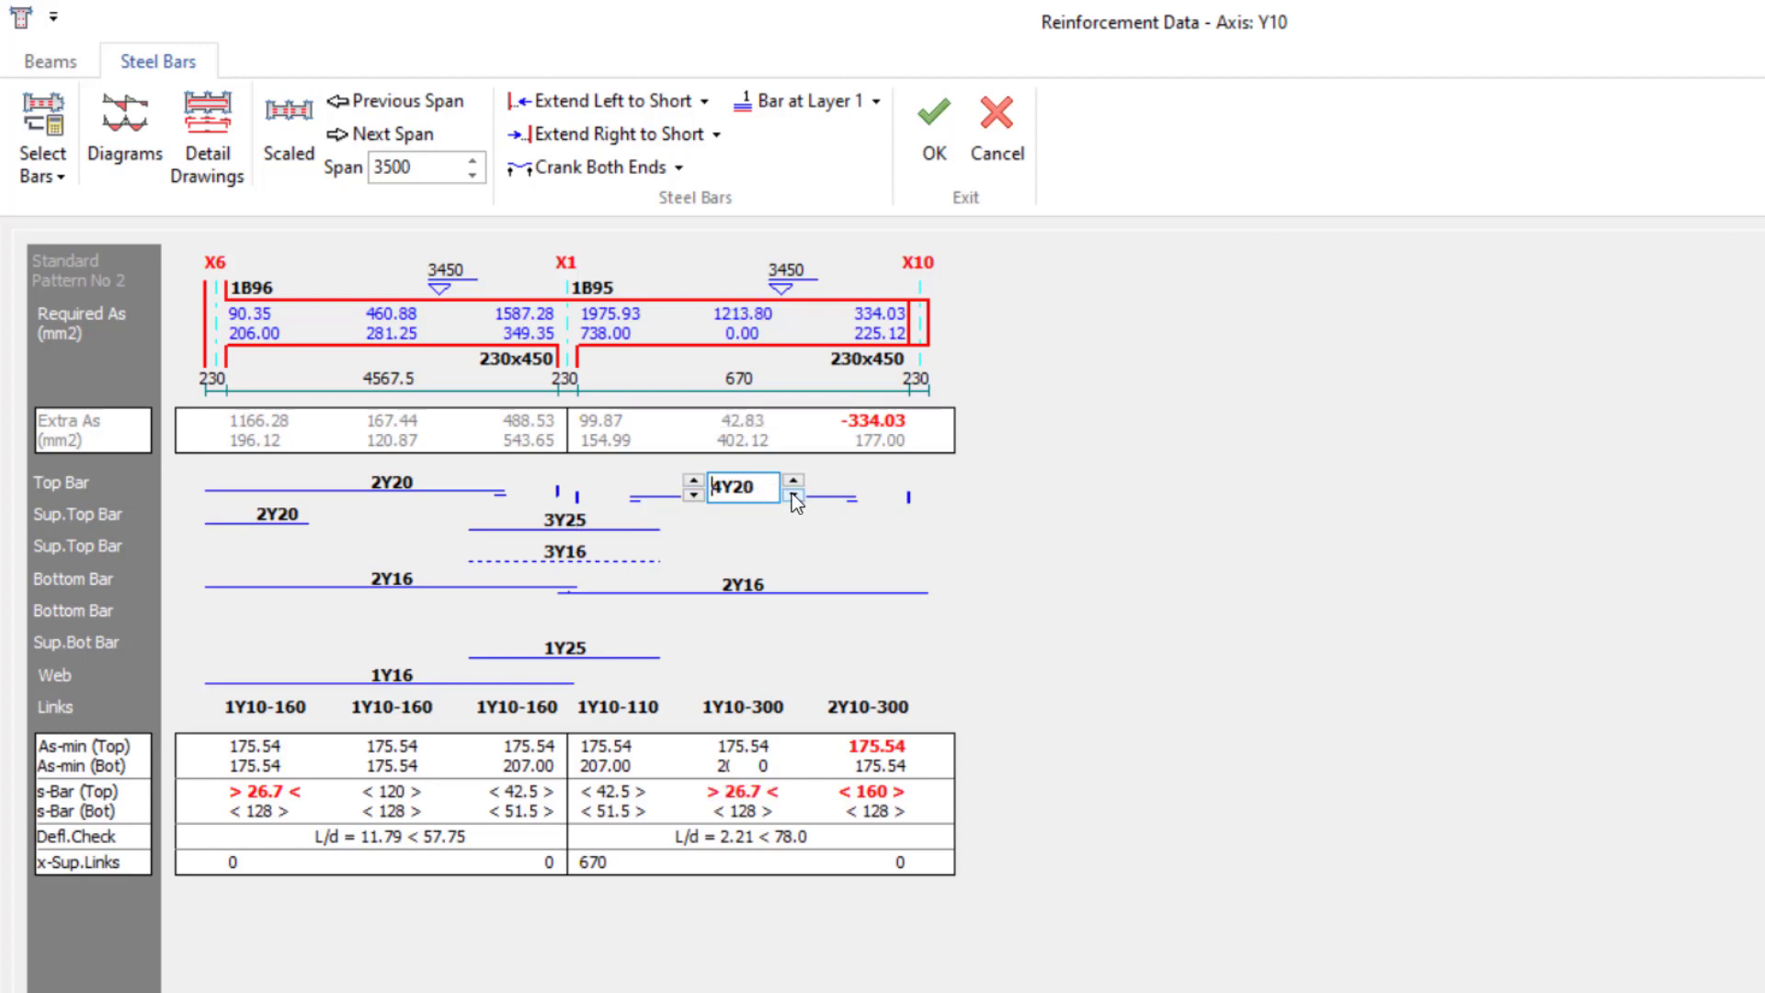
Step: Add a 2Y16 support top bar at the X10 end of span 1B95
left_click(857, 512)
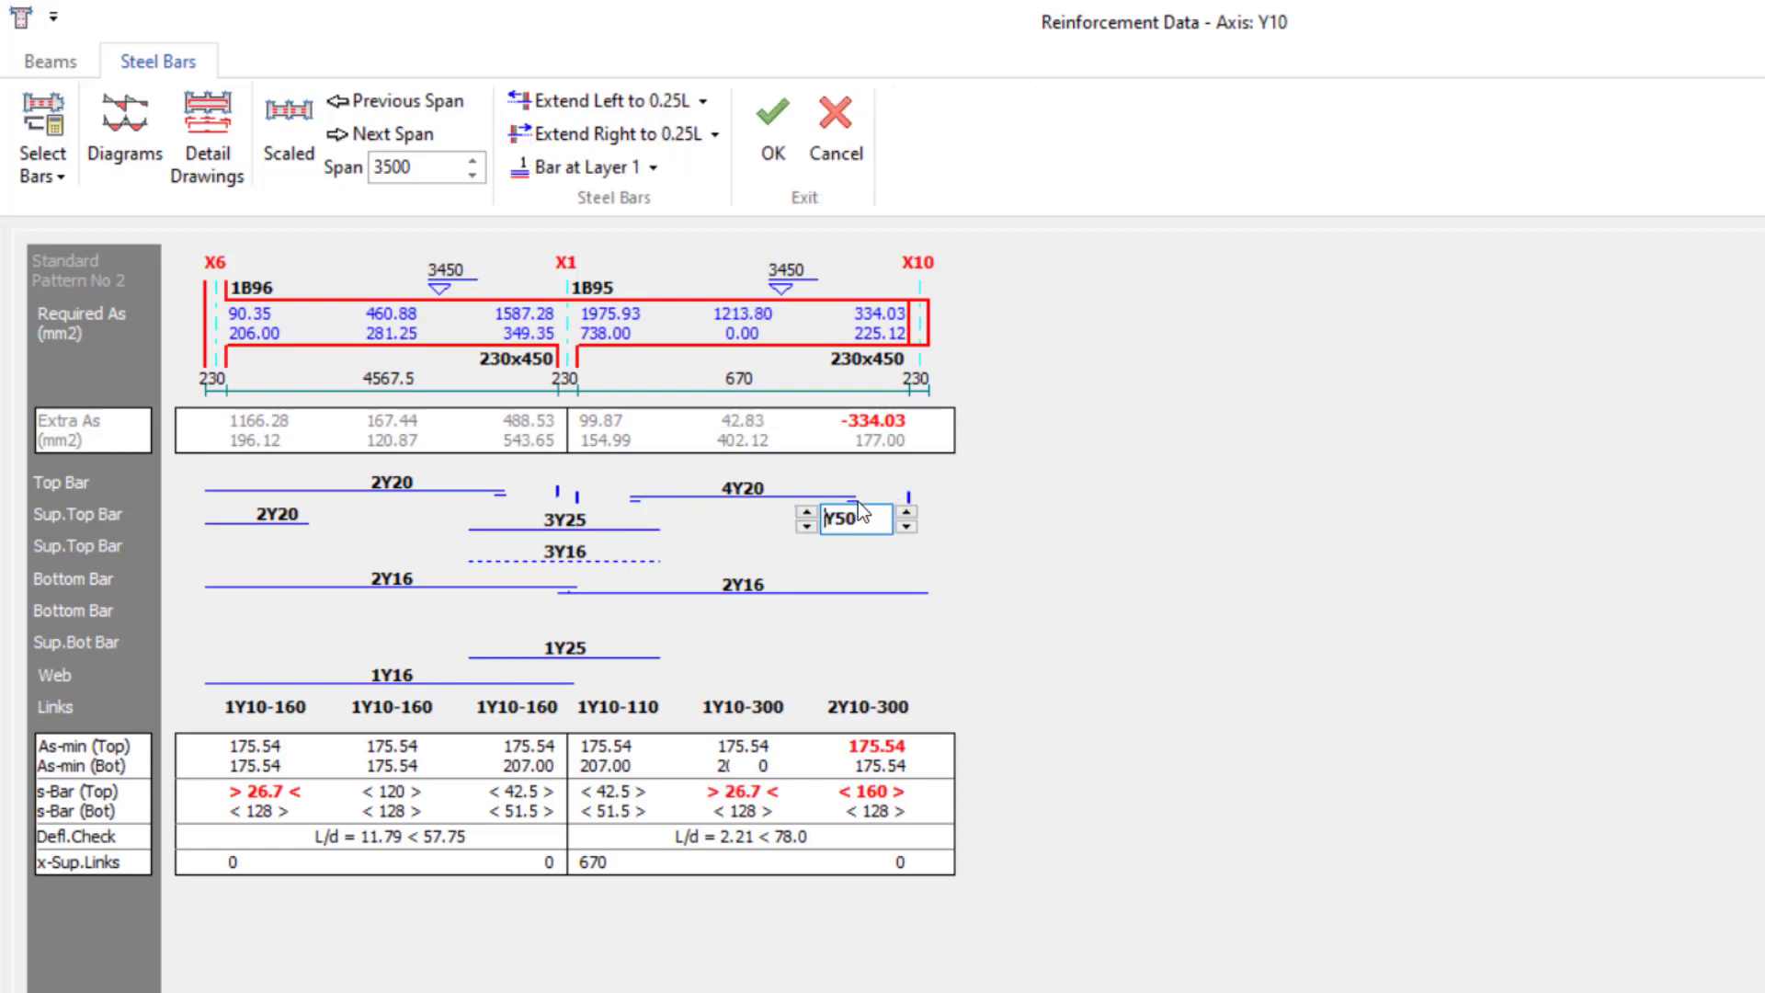
left_click(808, 513)
left_click(807, 512)
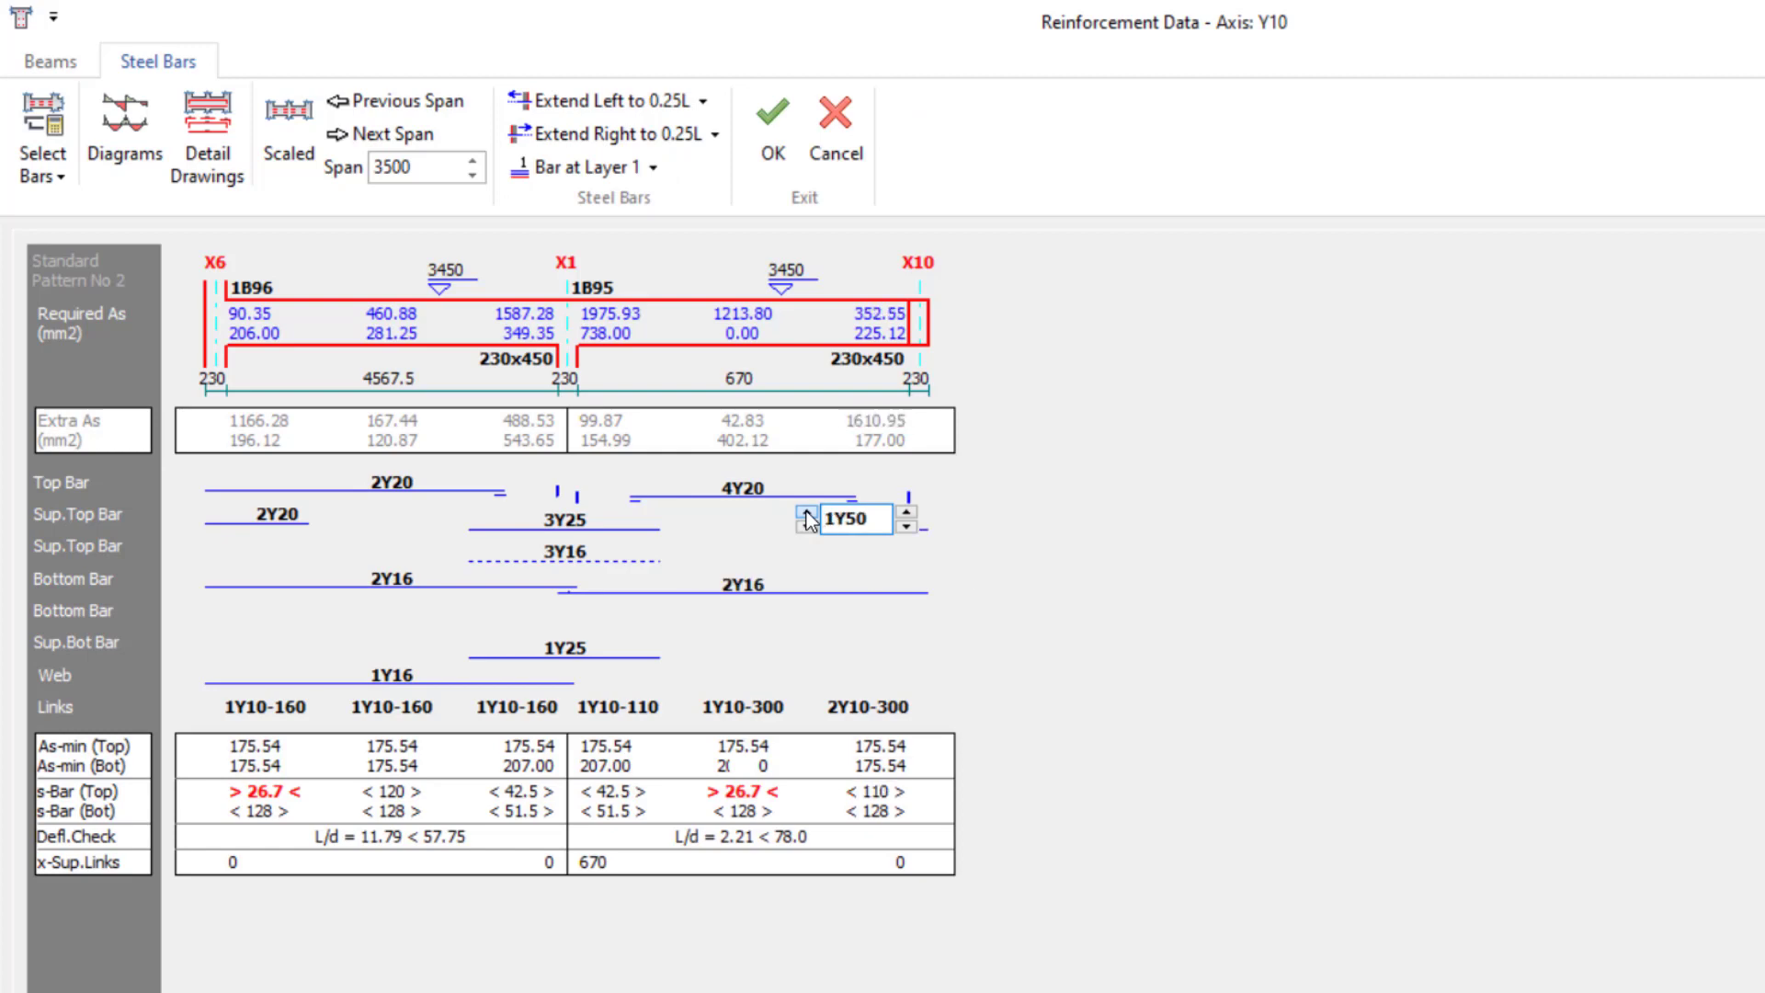
left_click(908, 526)
left_click(908, 526)
left_click(908, 526)
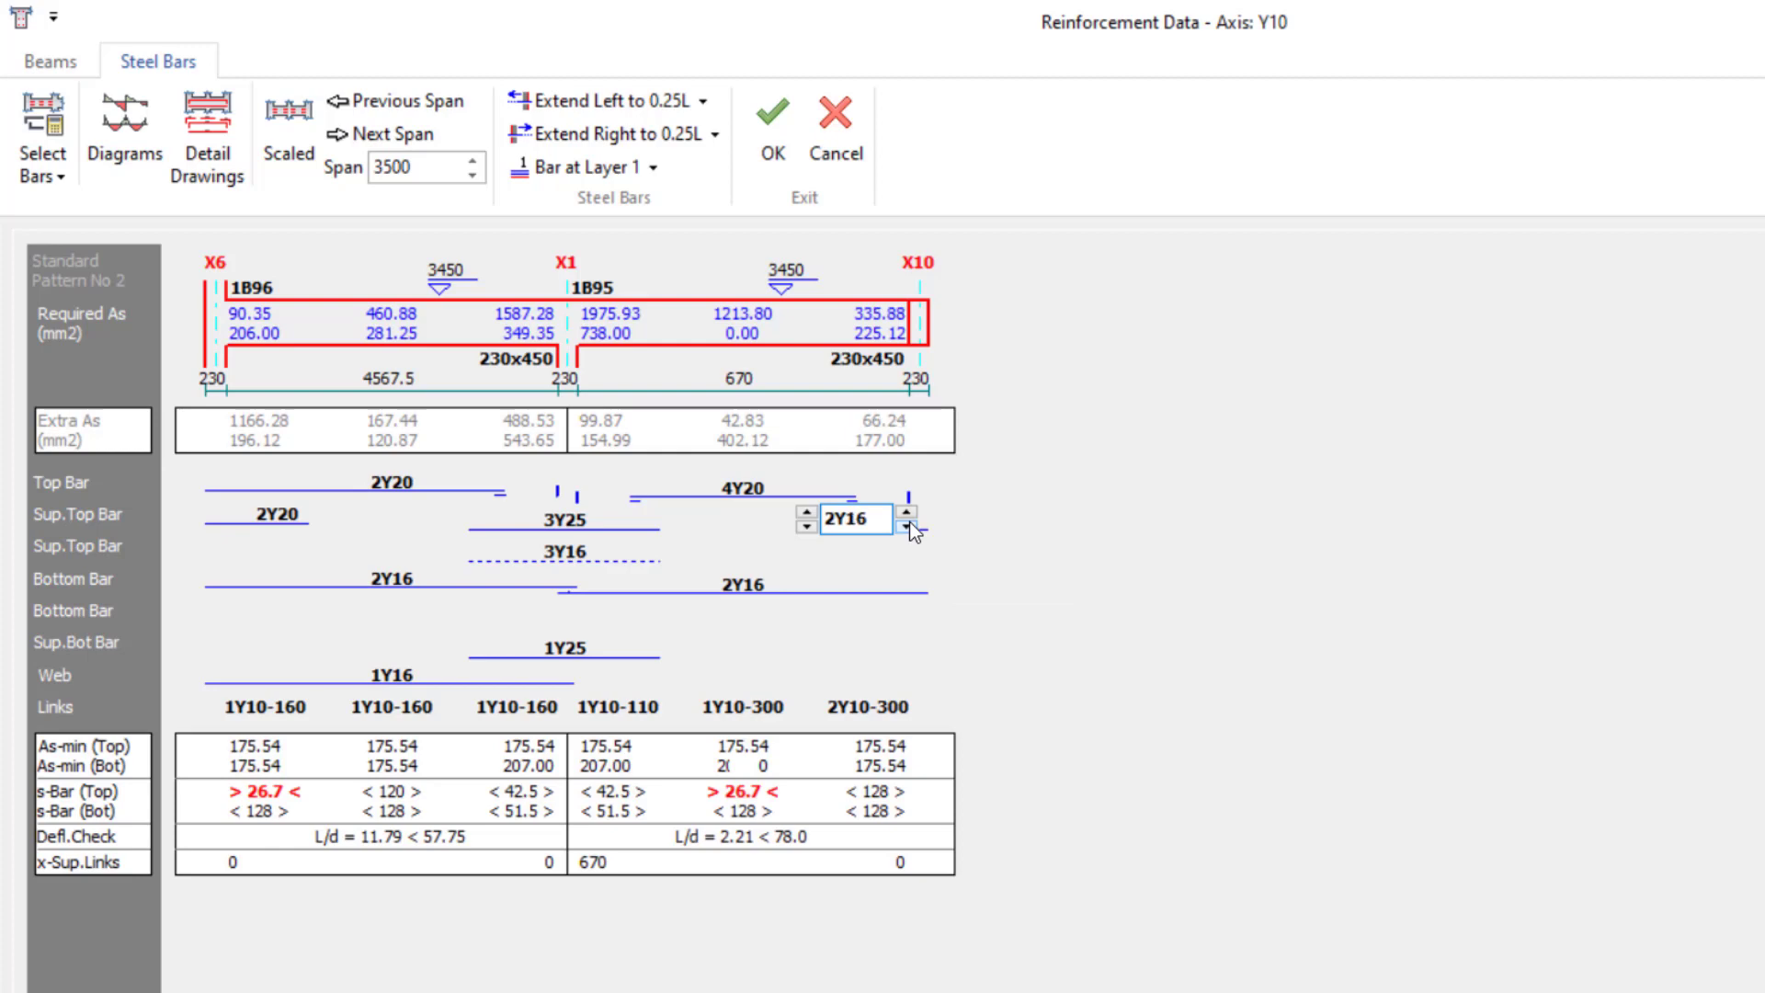
Step: Save the axis Y10 reinforcement and accept removing this axis from its group
left_click(714, 620)
left_click(890, 134)
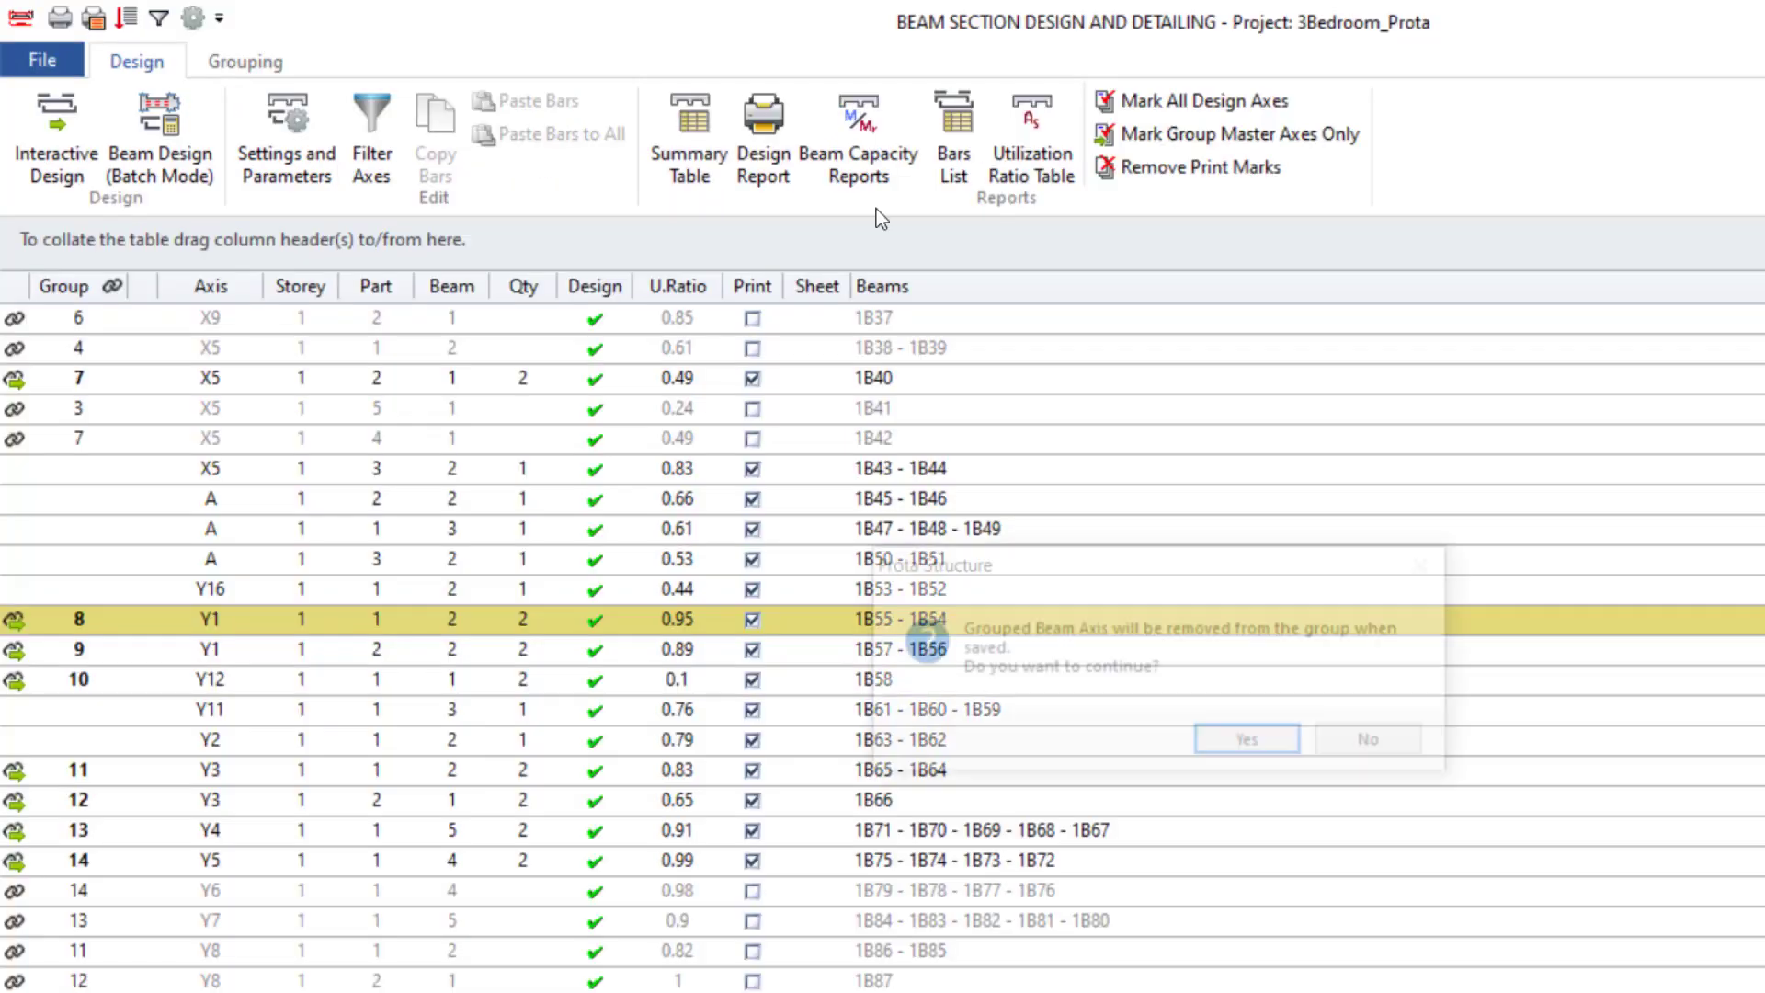
left_click(1246, 736)
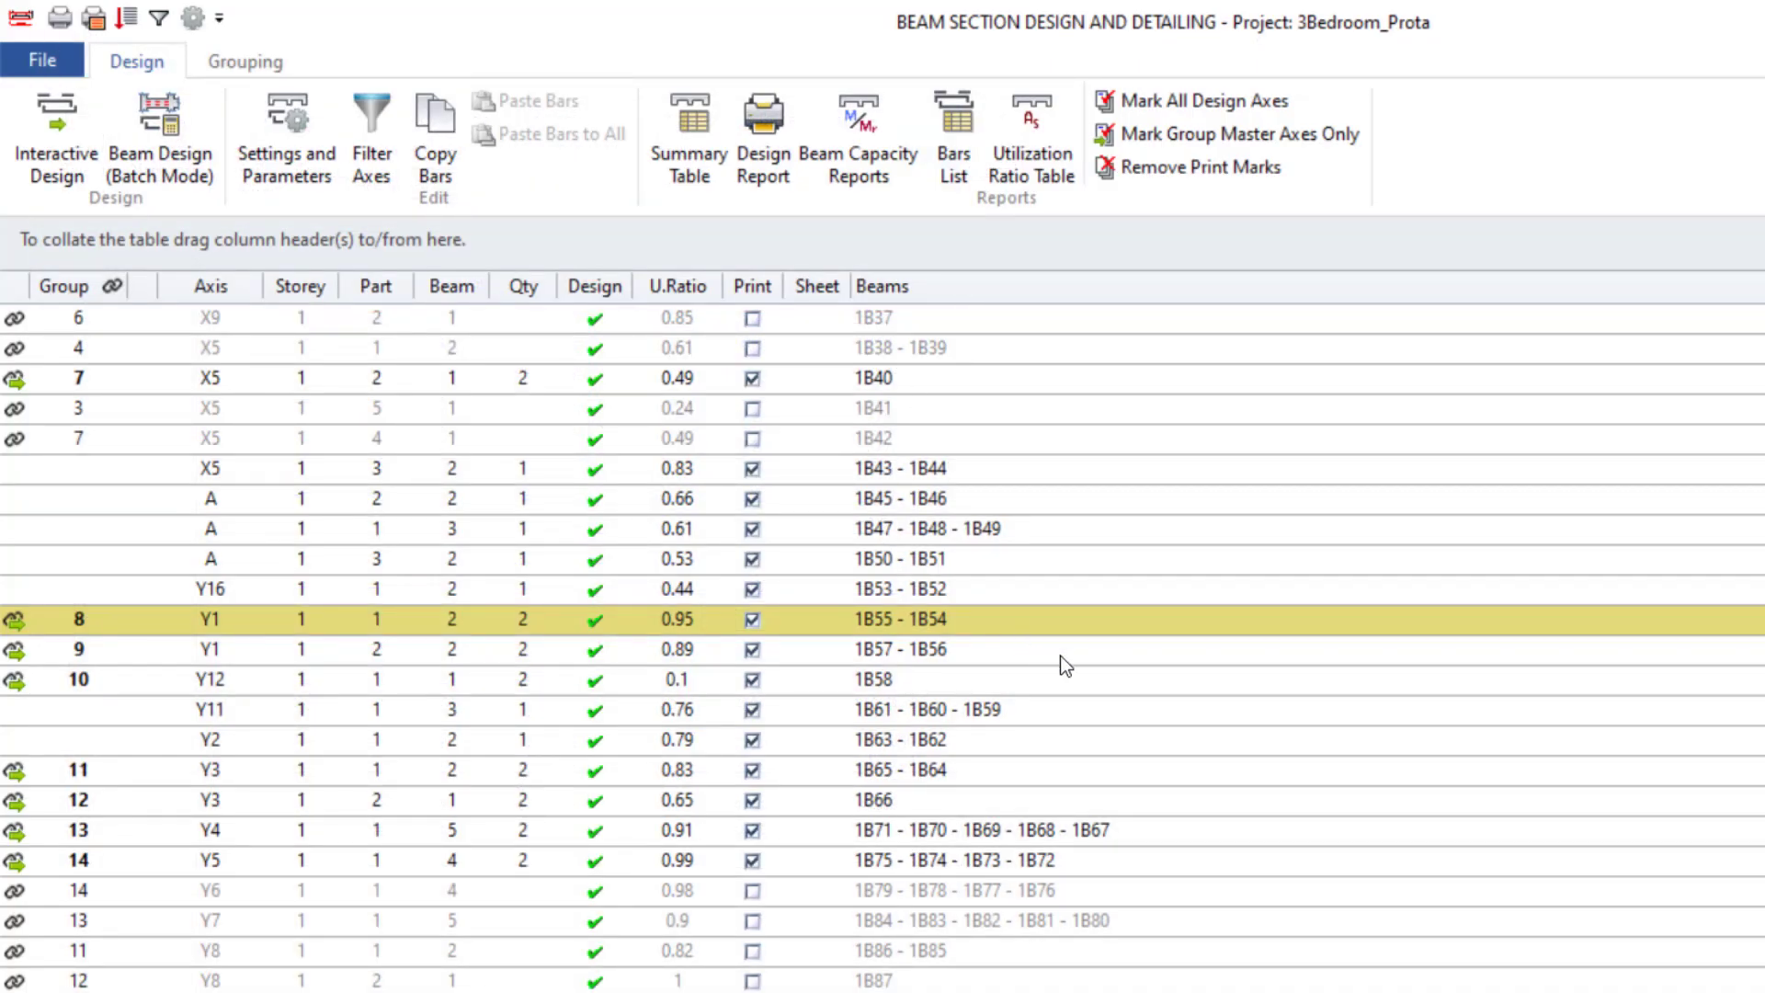
Step: Check the beam axes table, close the beam section design and load the 3Bedroom_Prota project in ProtaDetails
left_click(879, 796)
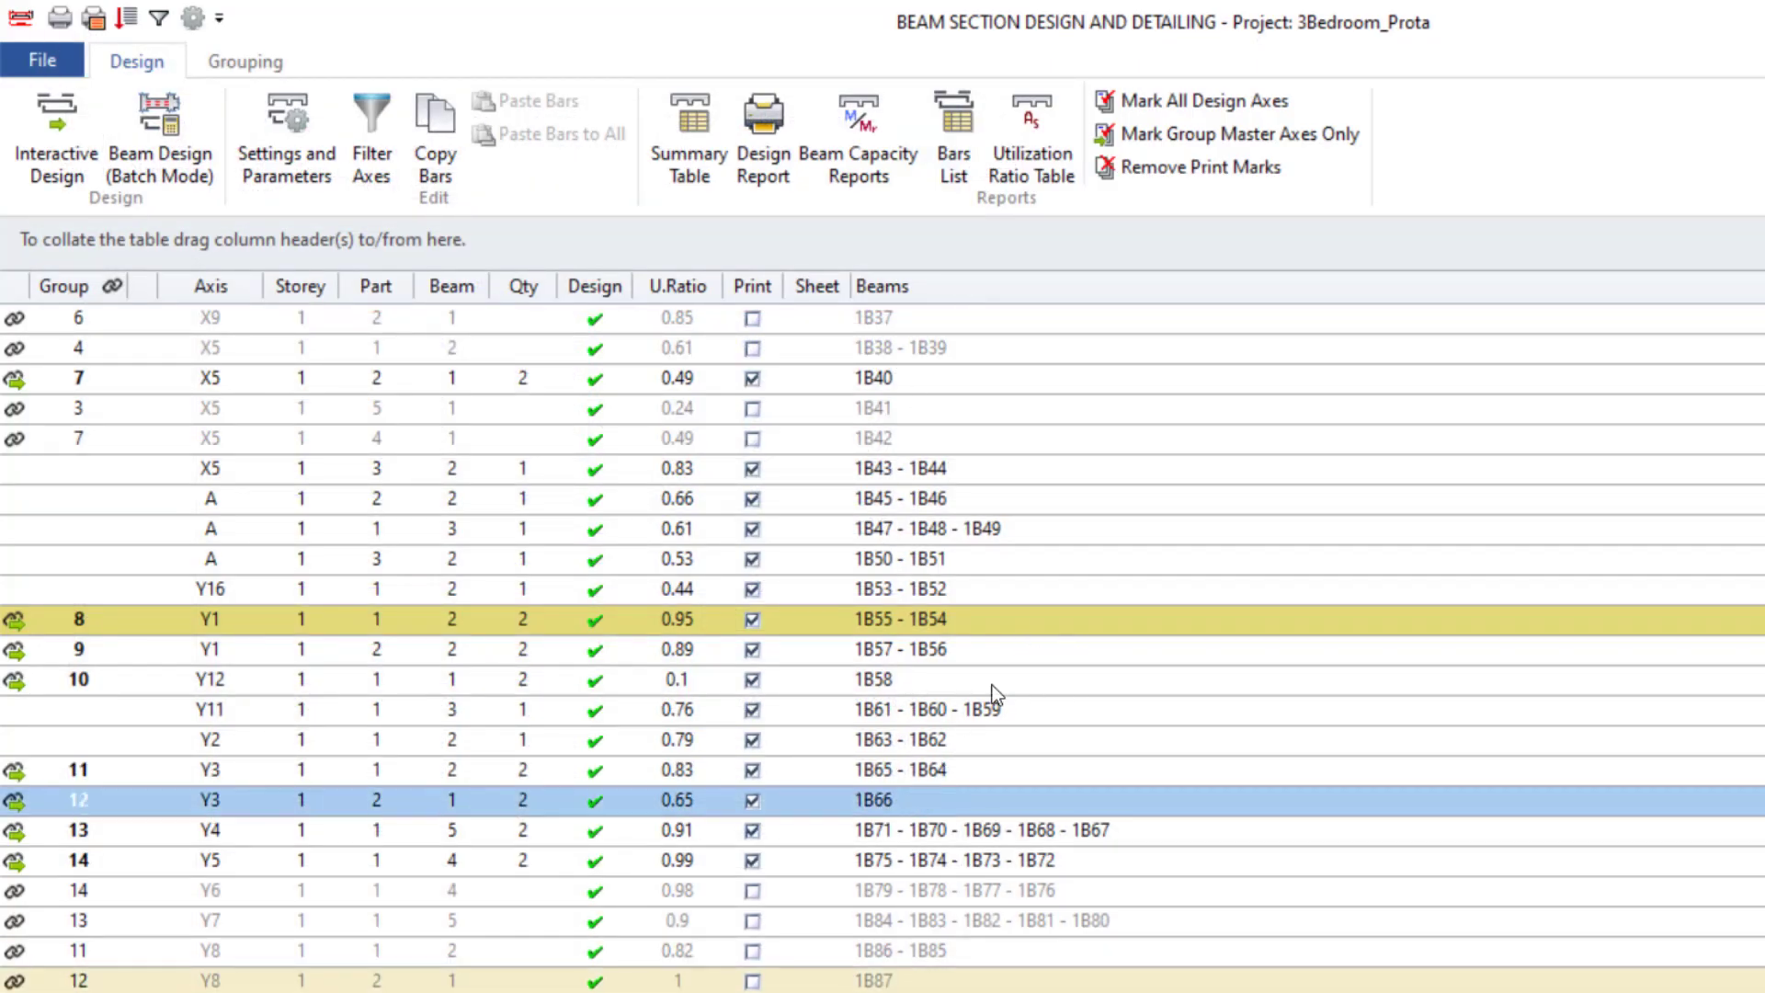
scroll(988, 697, "up", 10)
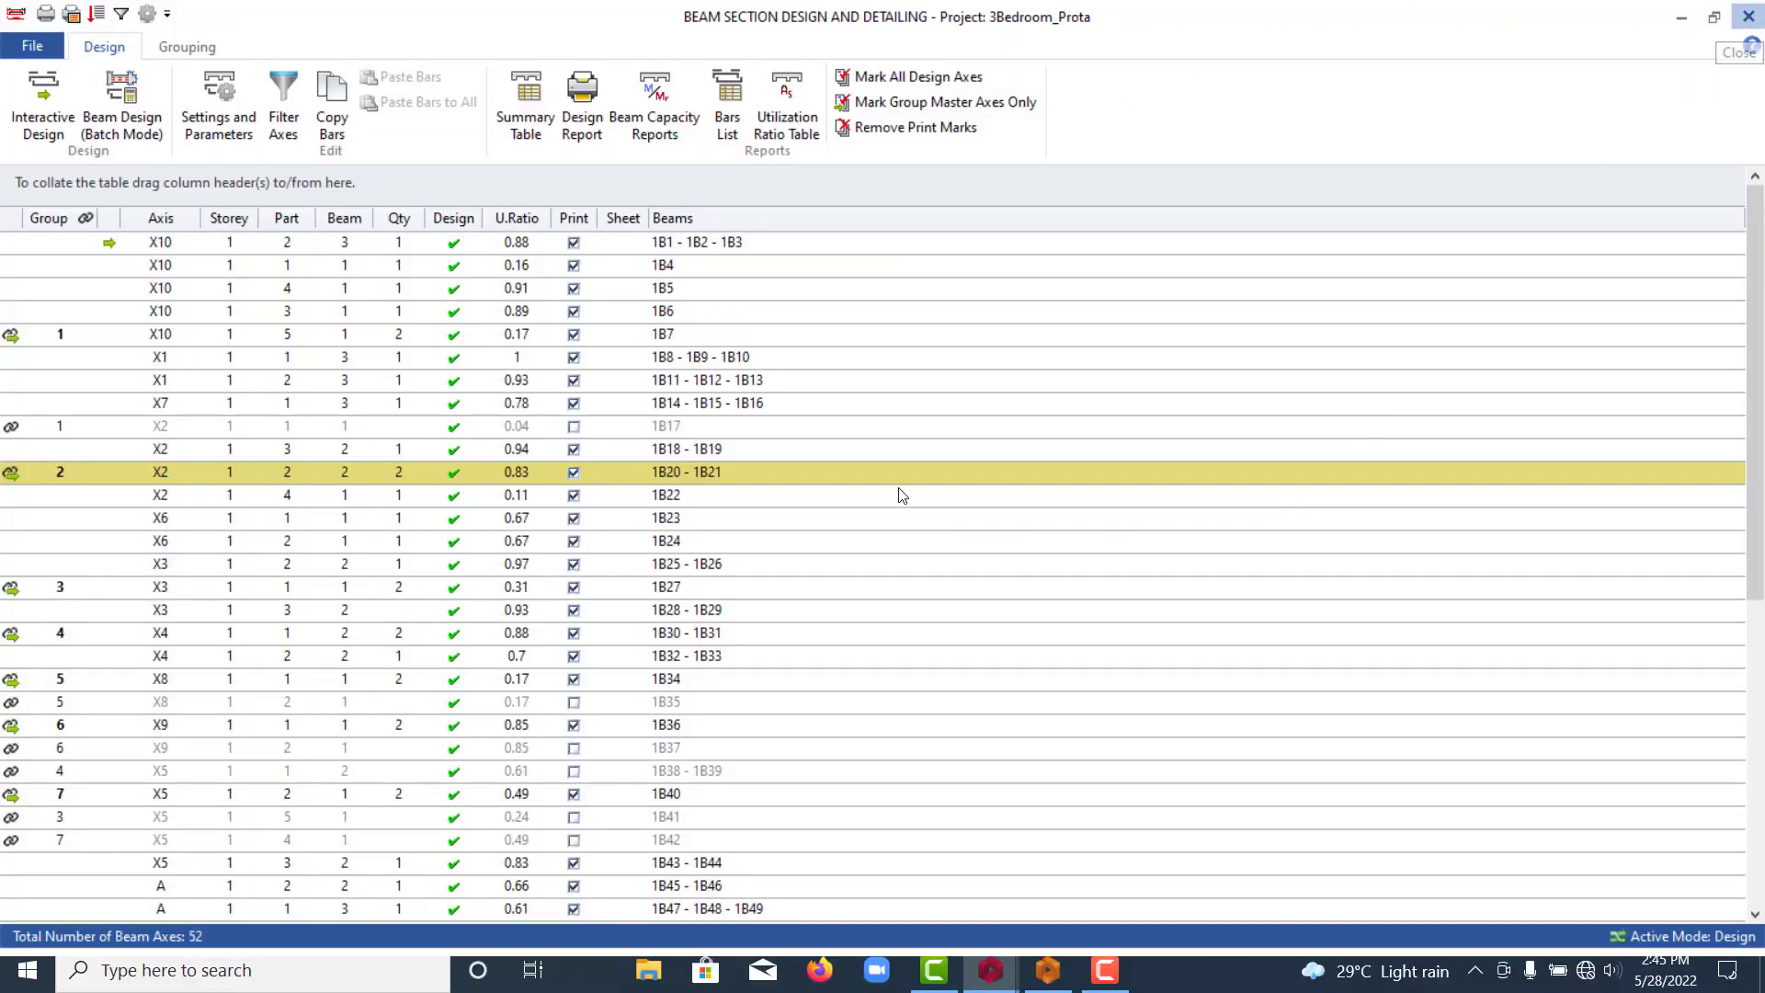
key("Escape")
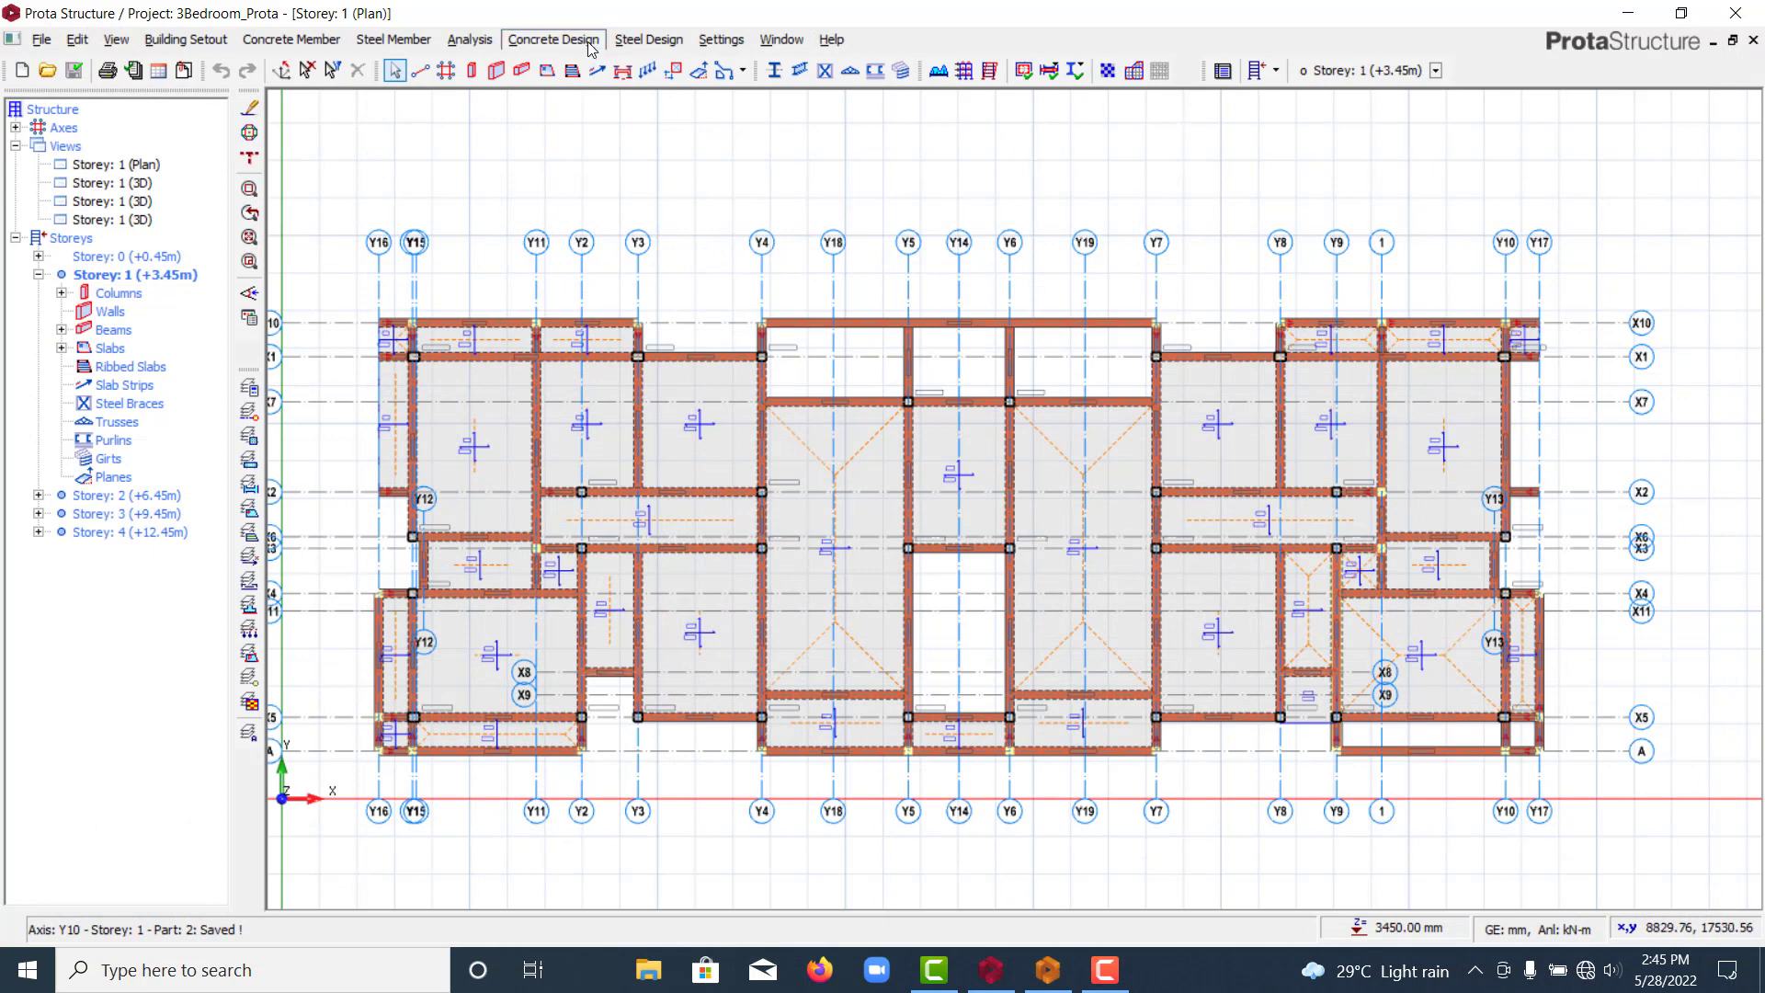
left_click(552, 39)
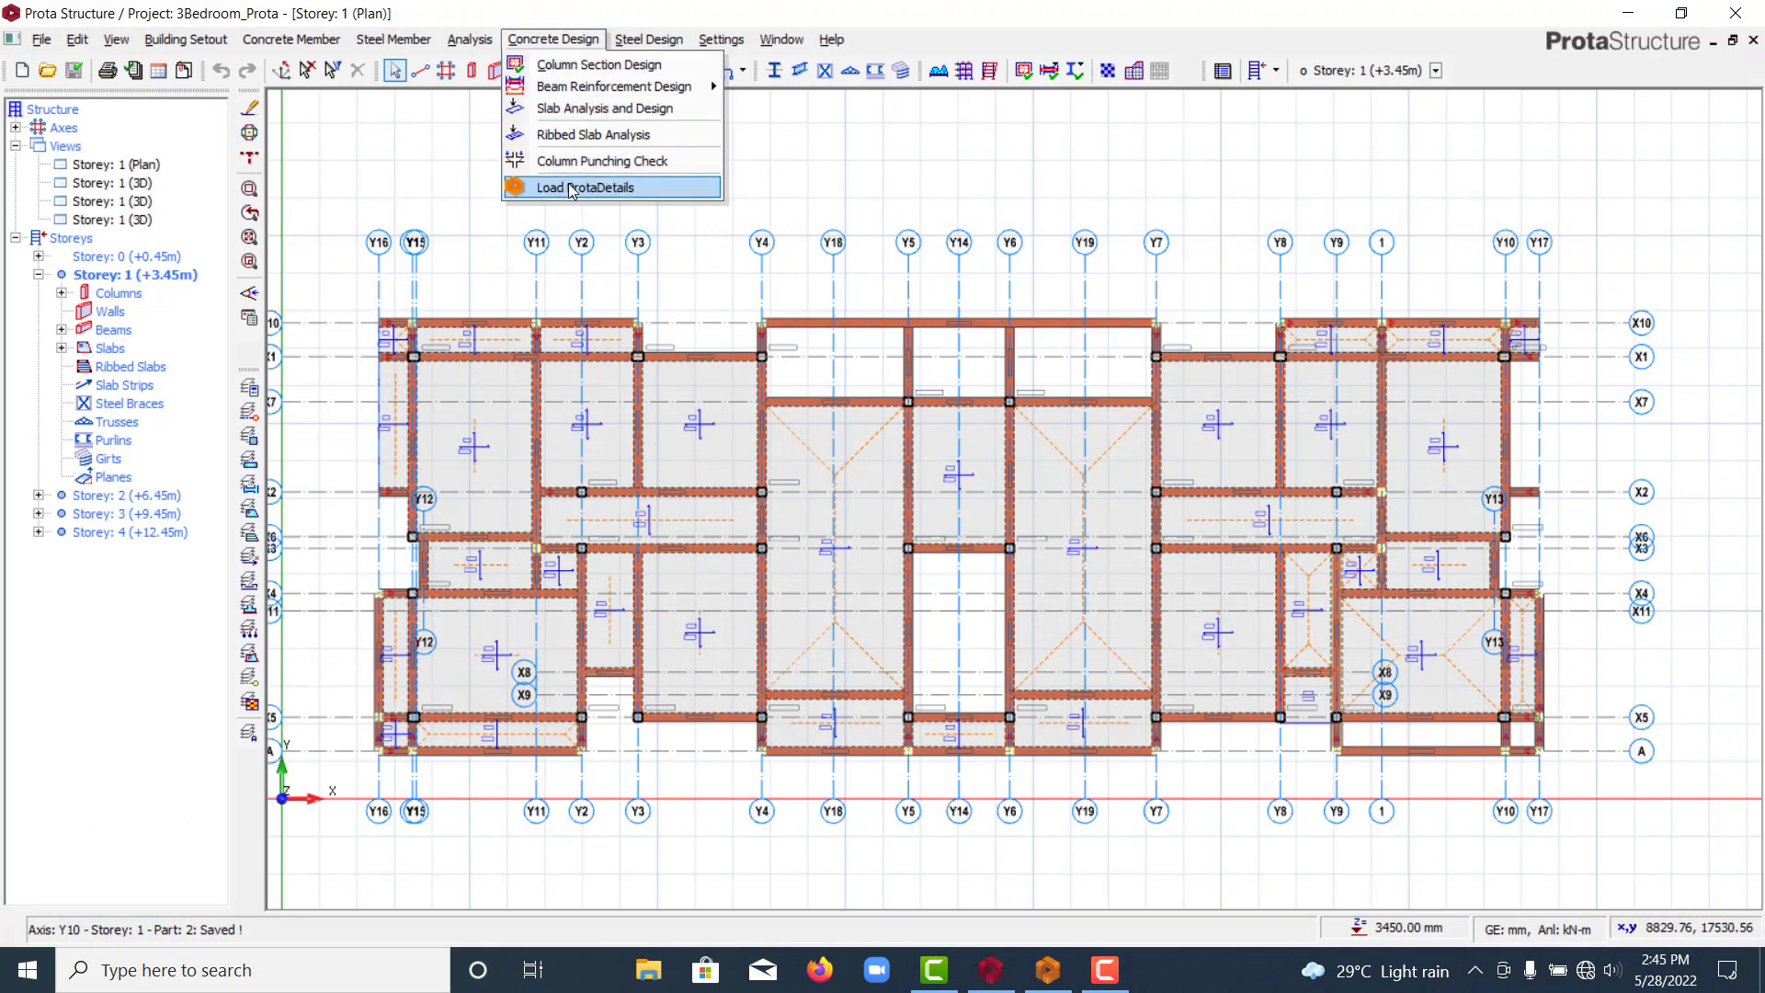
left_click(597, 187)
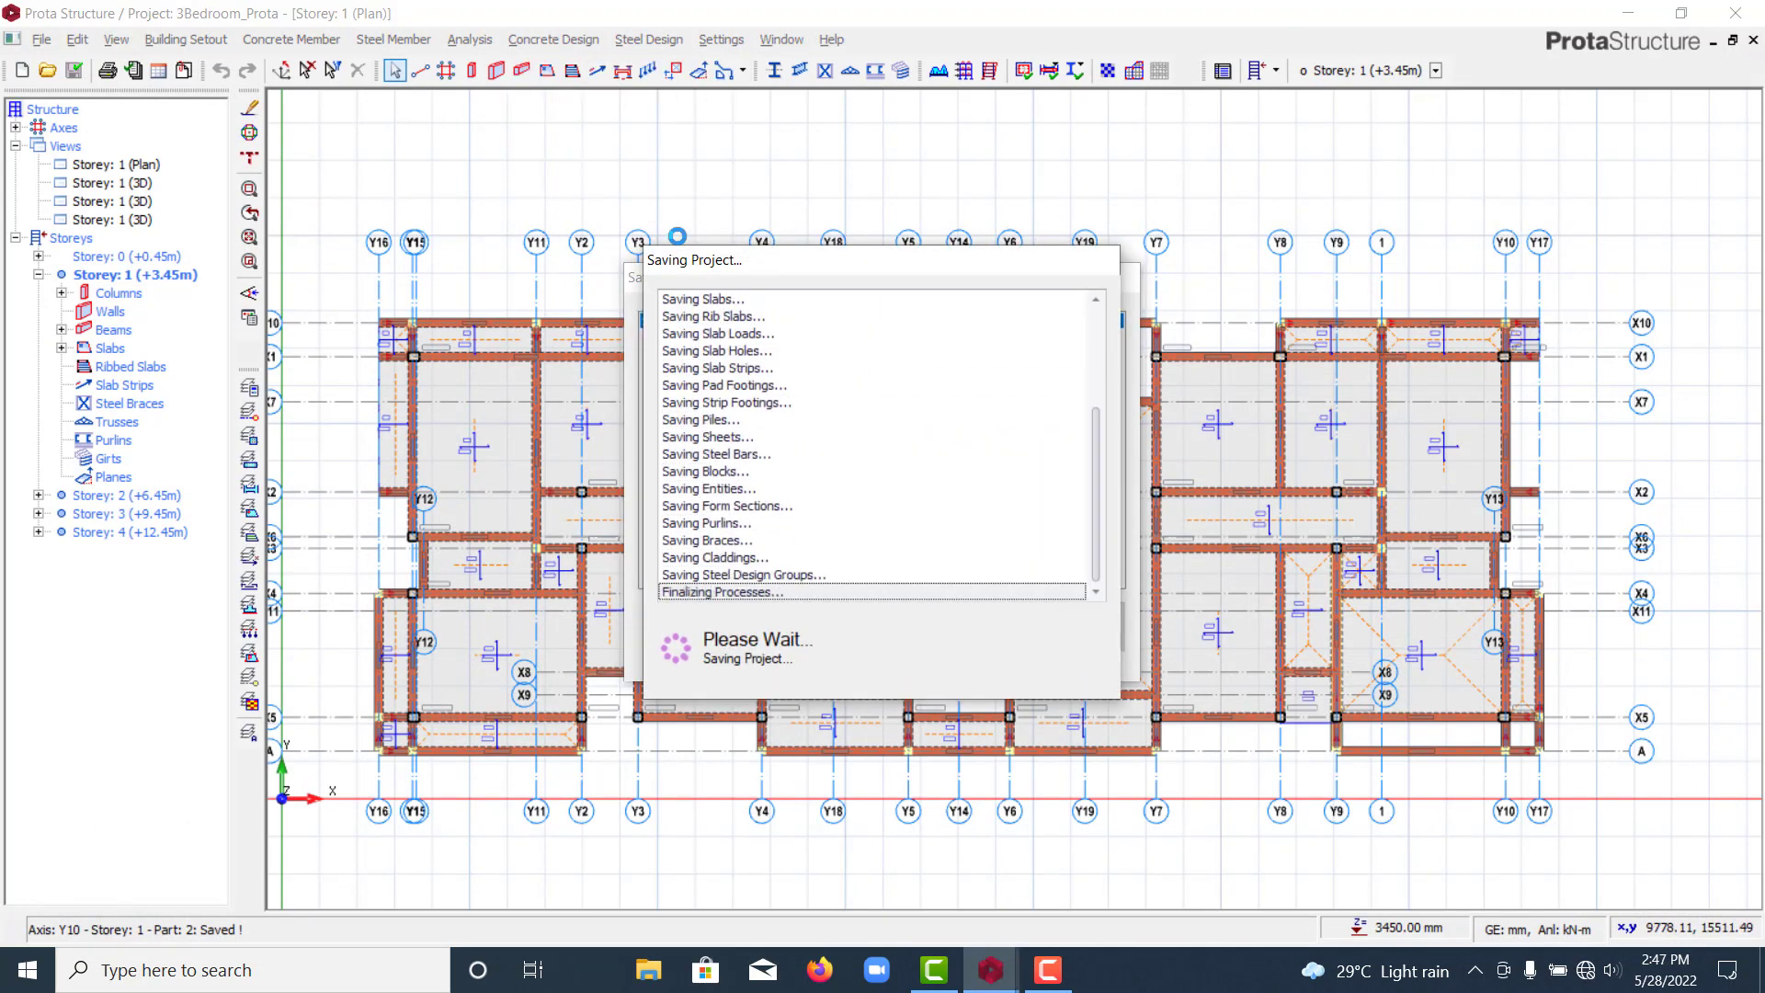
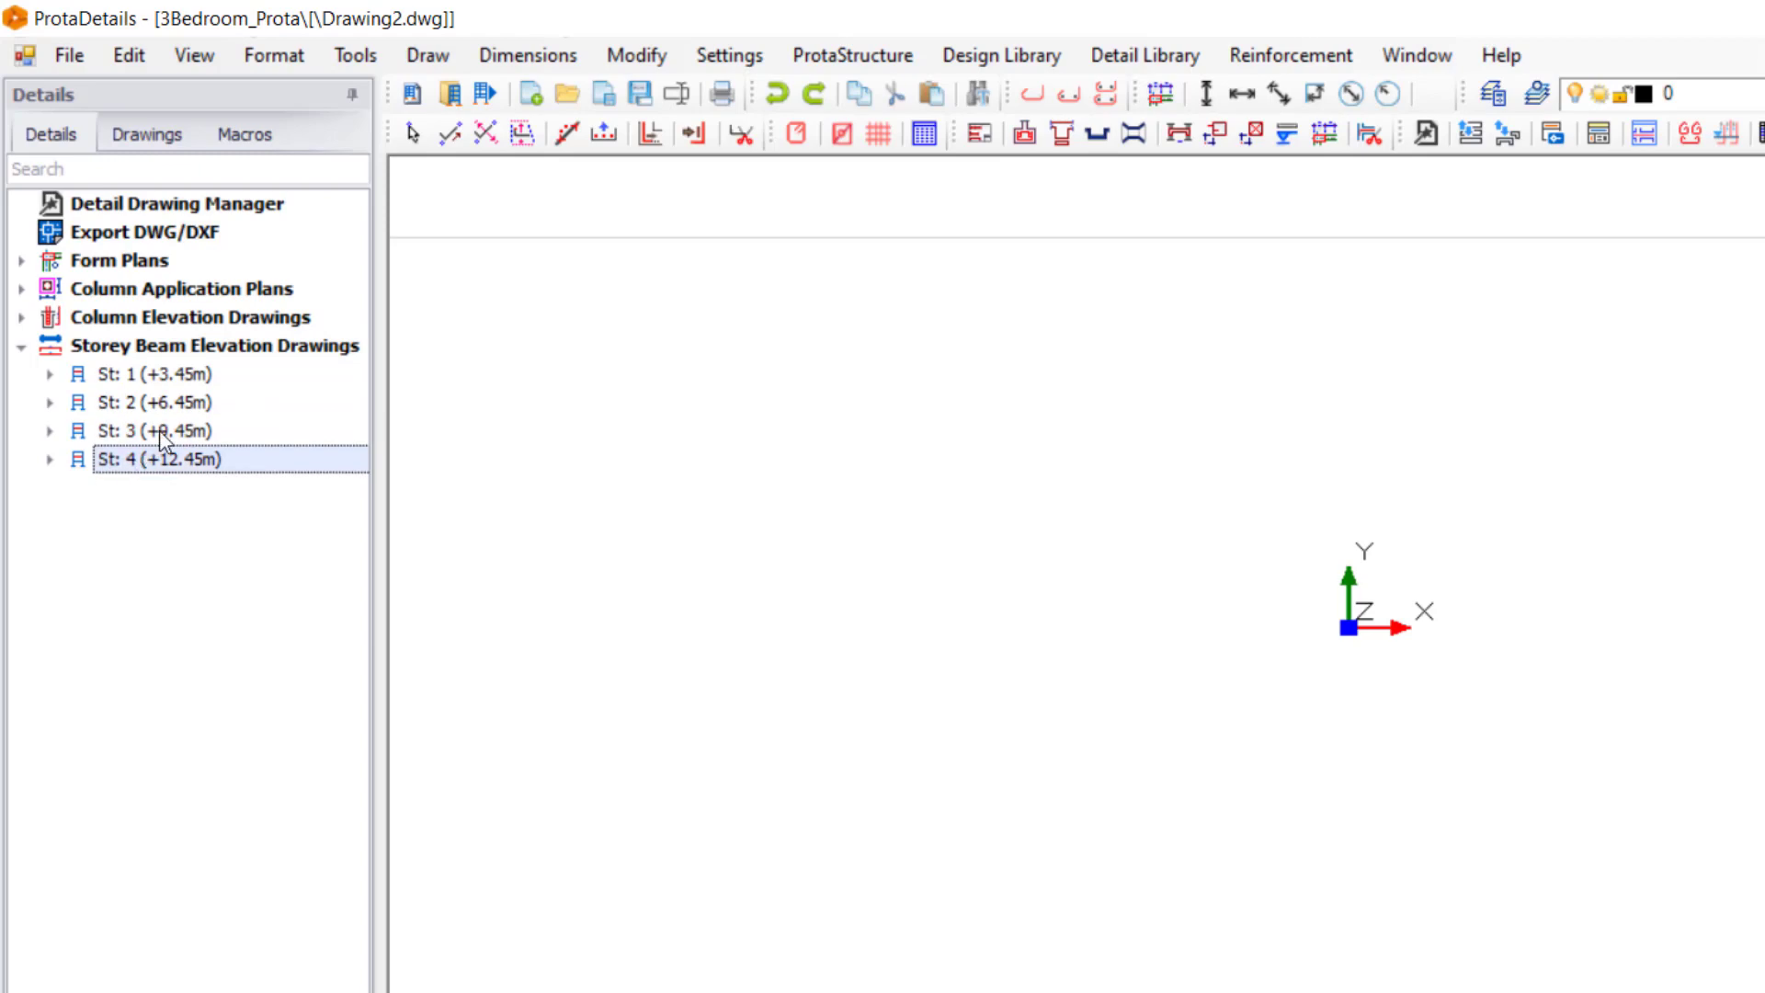
Step: Draw the St: 1 (+3.45m) beam elevations one by one at scale 1/25 and place them in the drawing
left_click(173, 379)
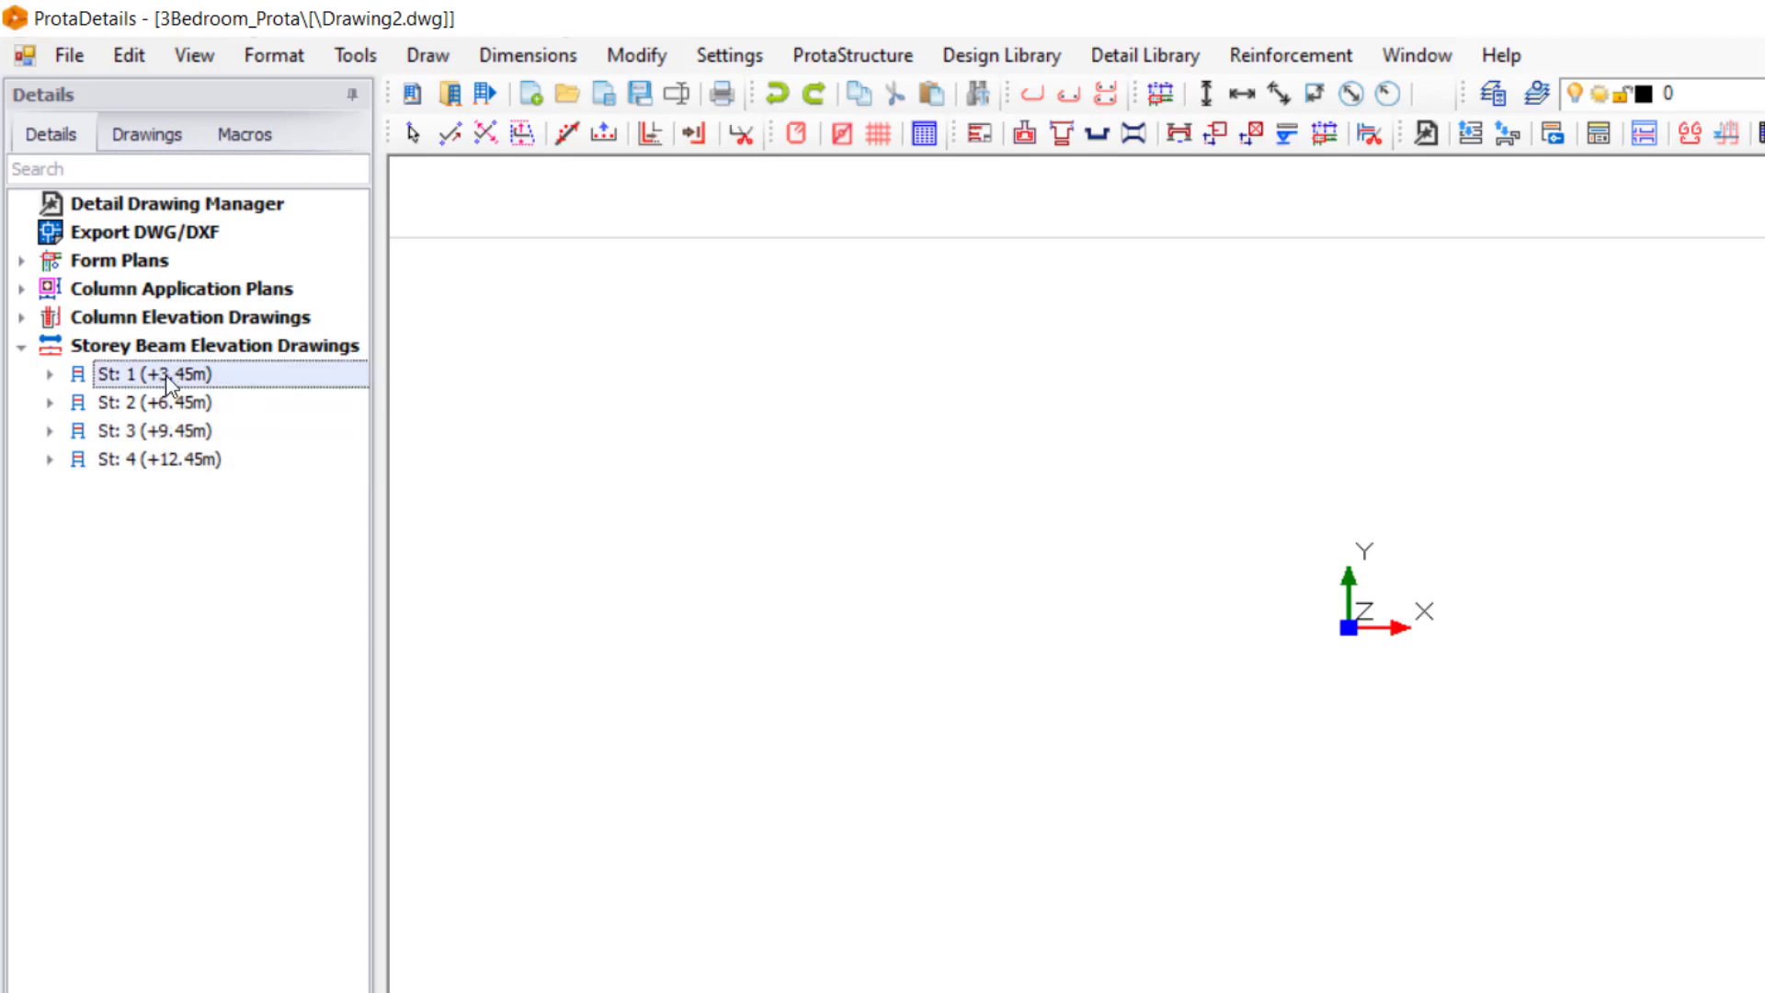
right_click(163, 373)
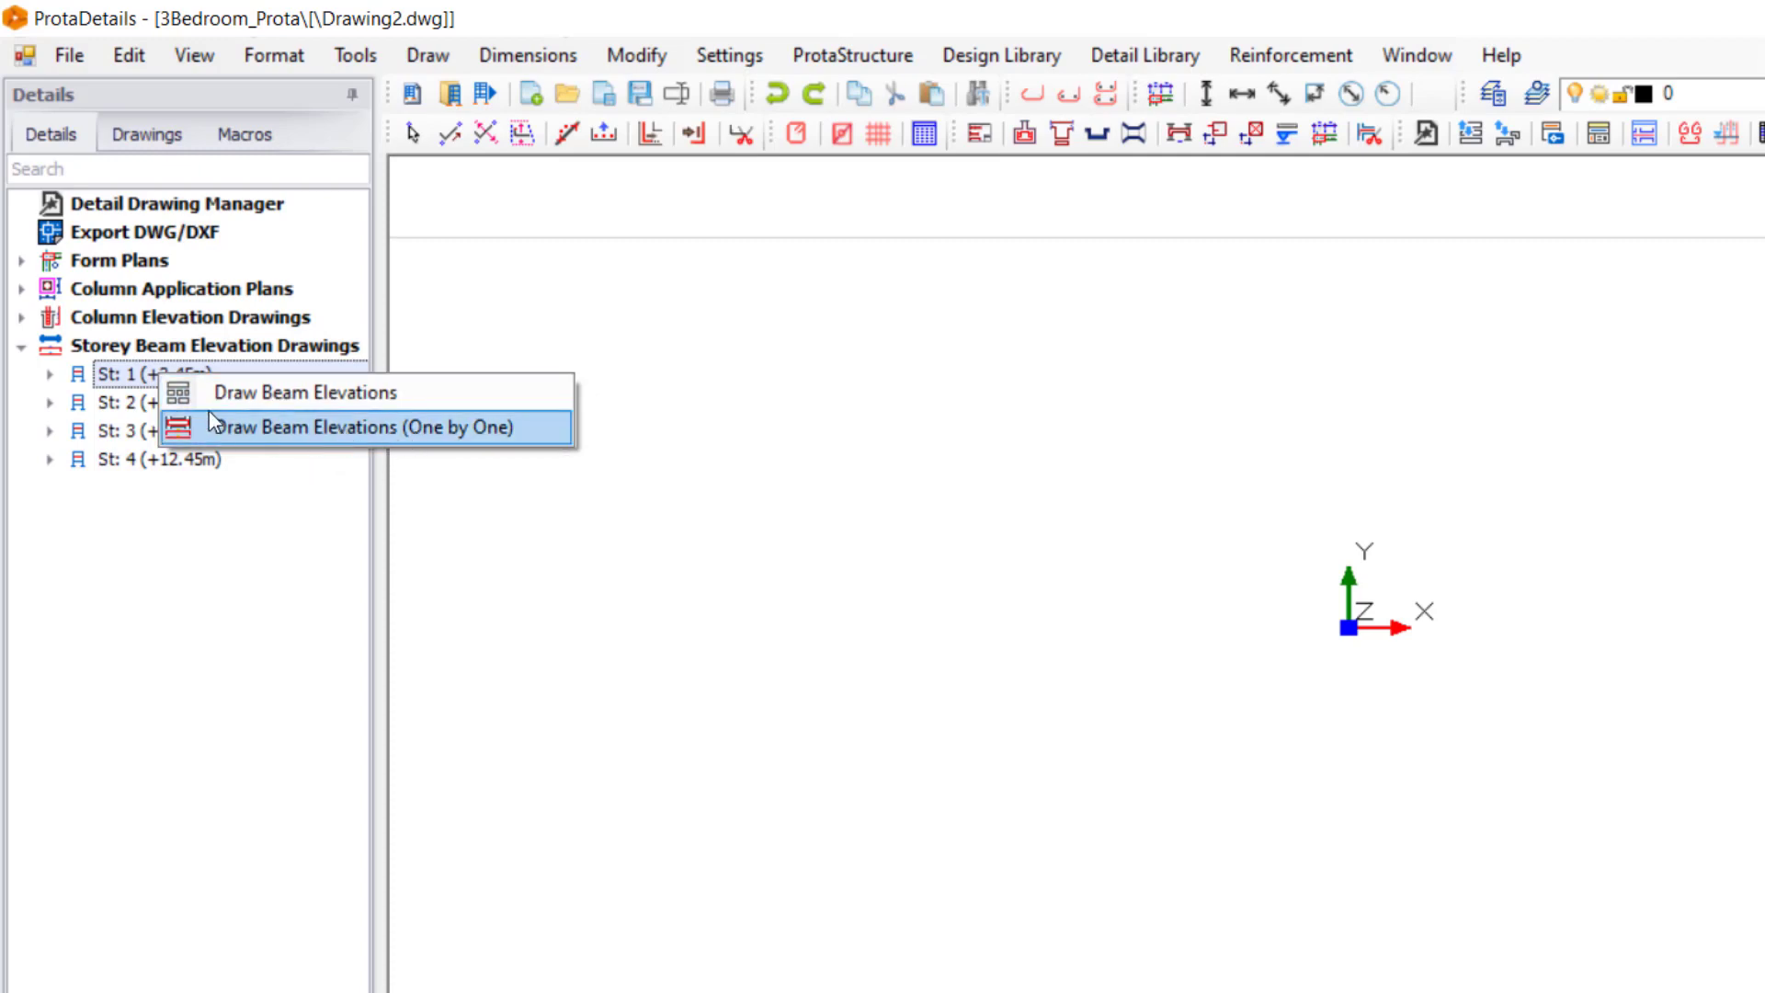
left_click(195, 439)
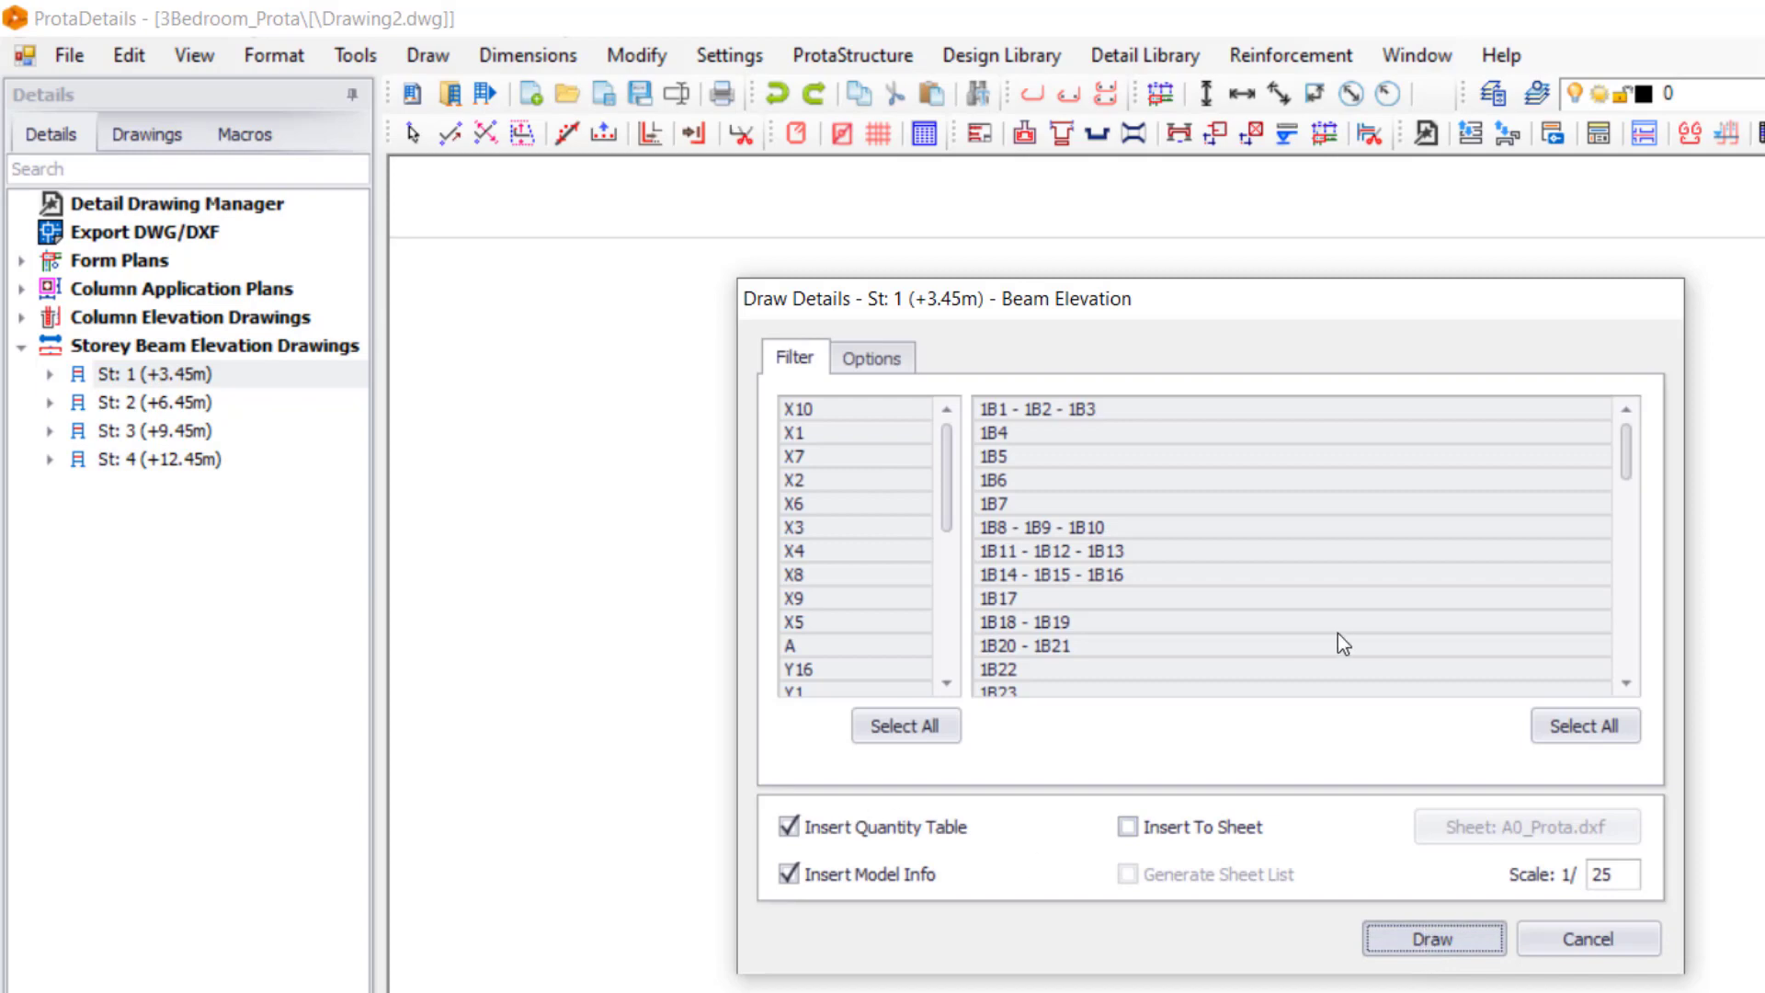
key("Return")
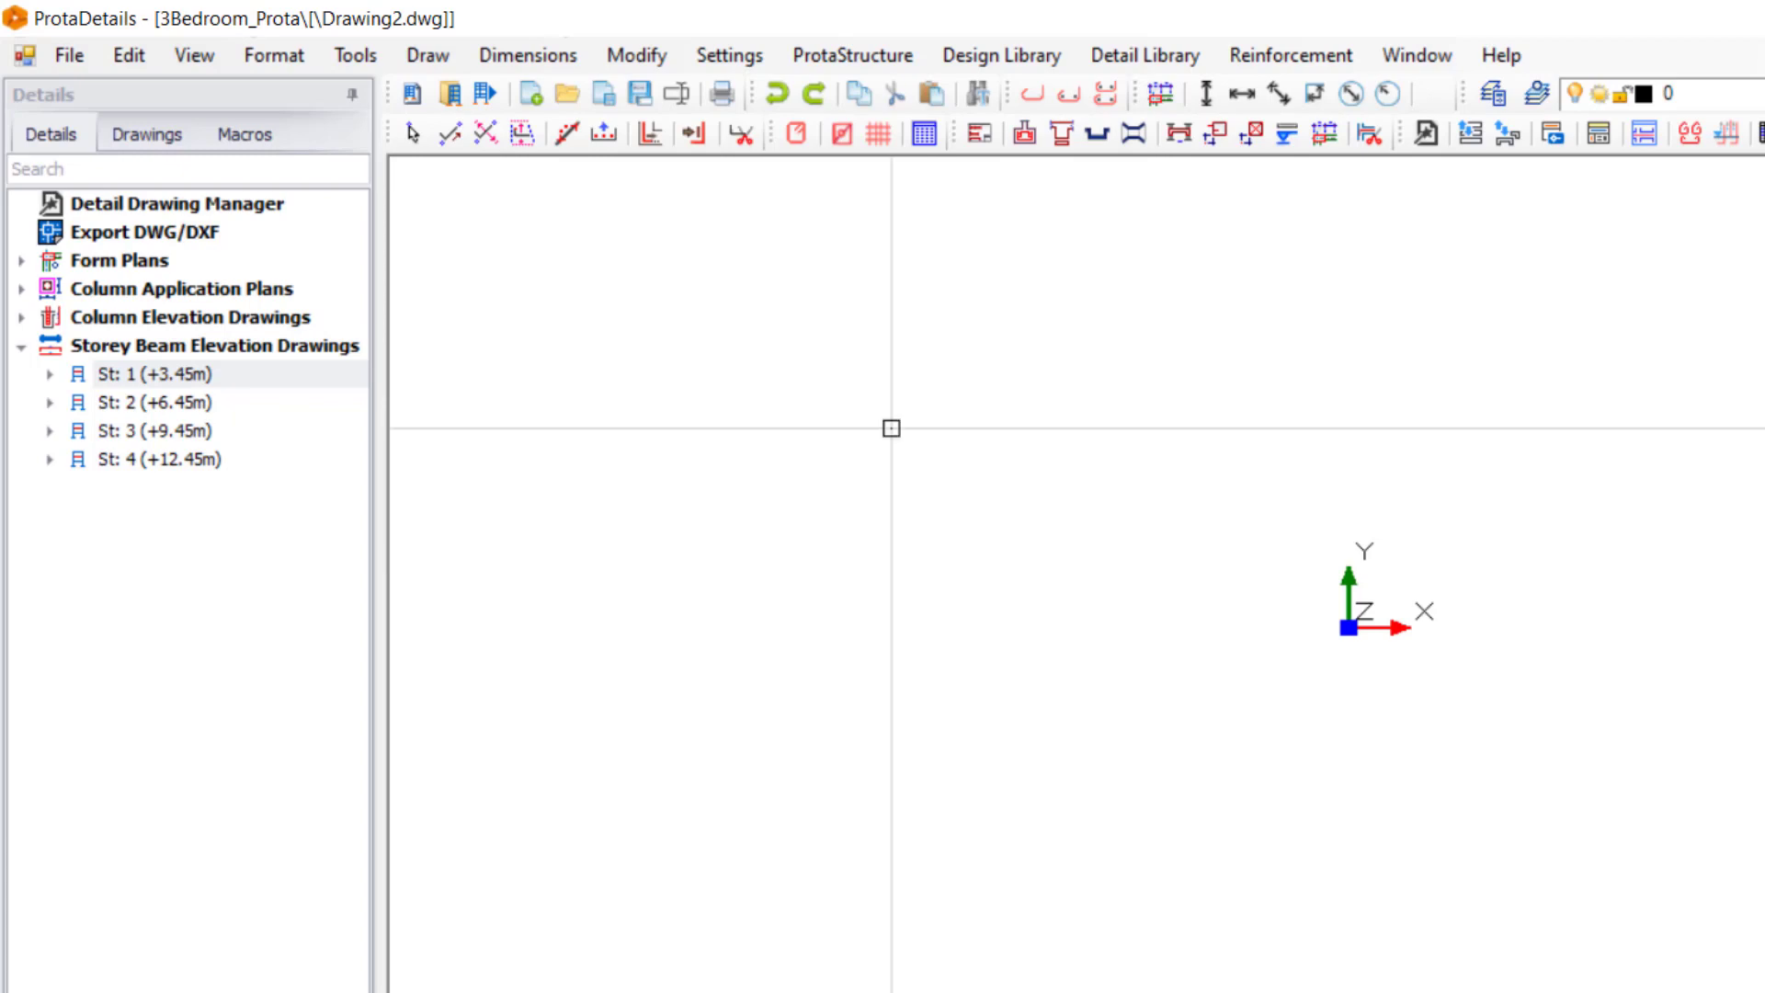
left_click(1391, 458)
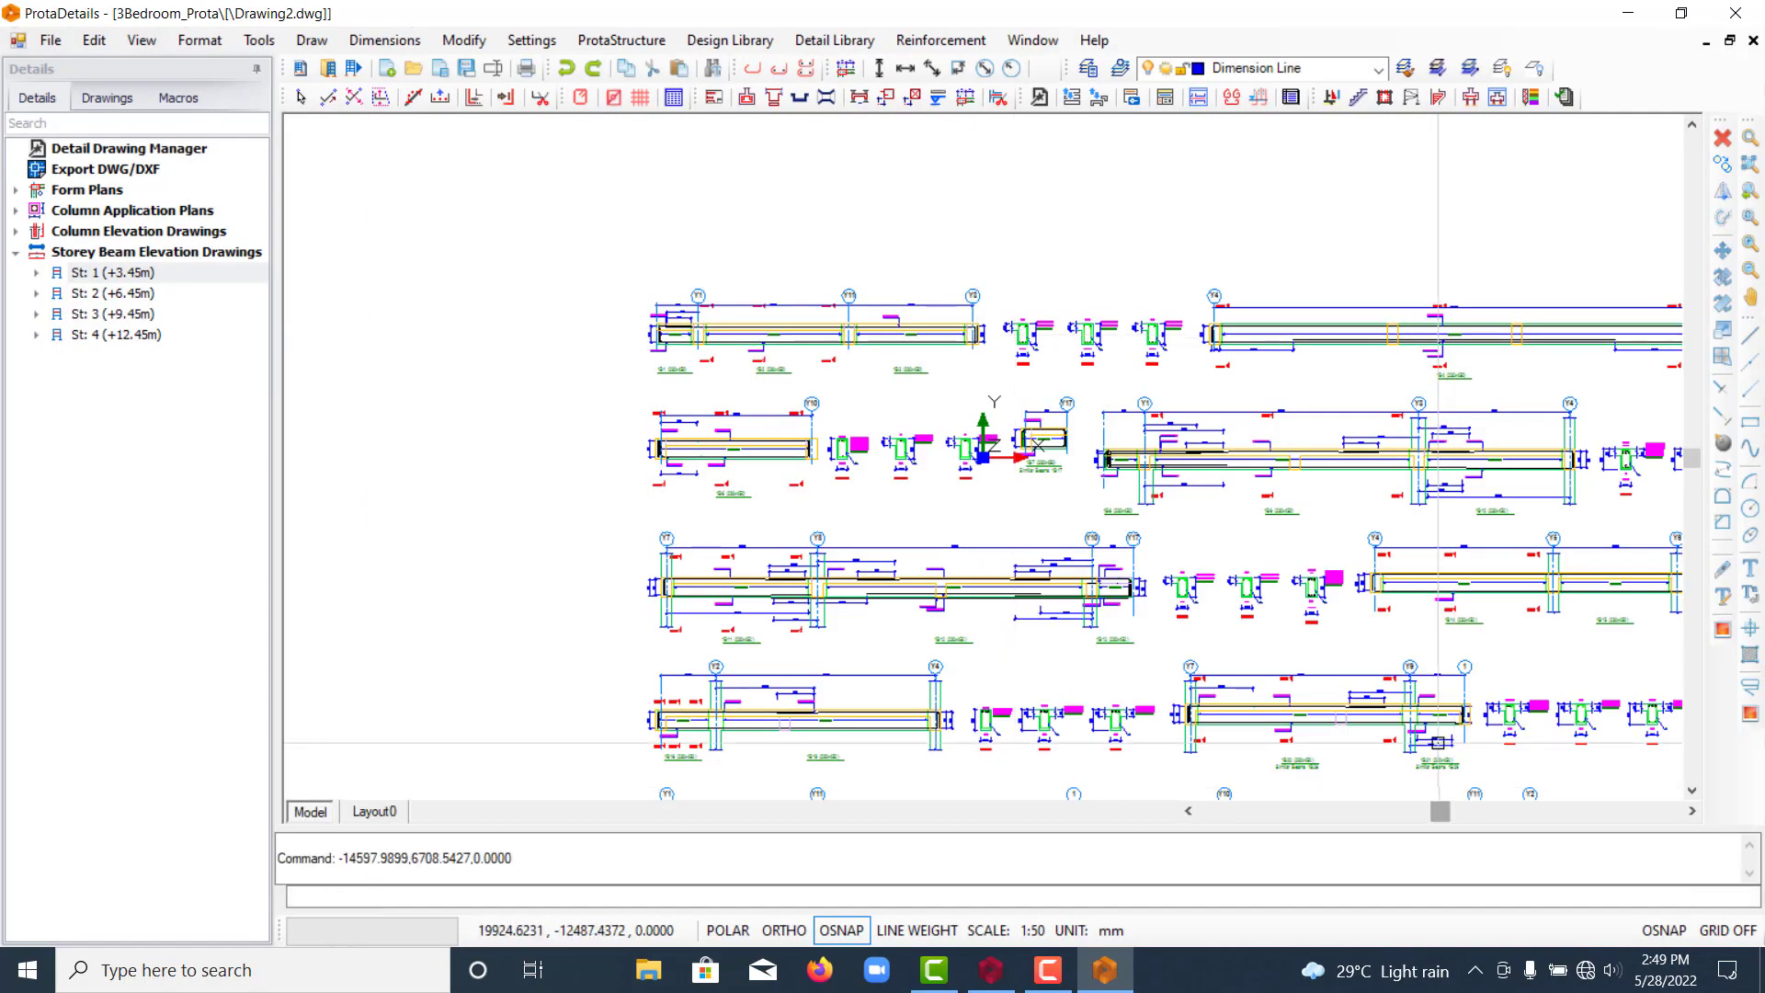
Step: Examine the drawn elevation of beams 1B20 - 1B21, including its bar labels, links and similar-beam notes
scroll(1446, 735, "up", 2)
scroll(1450, 732, "up", 3)
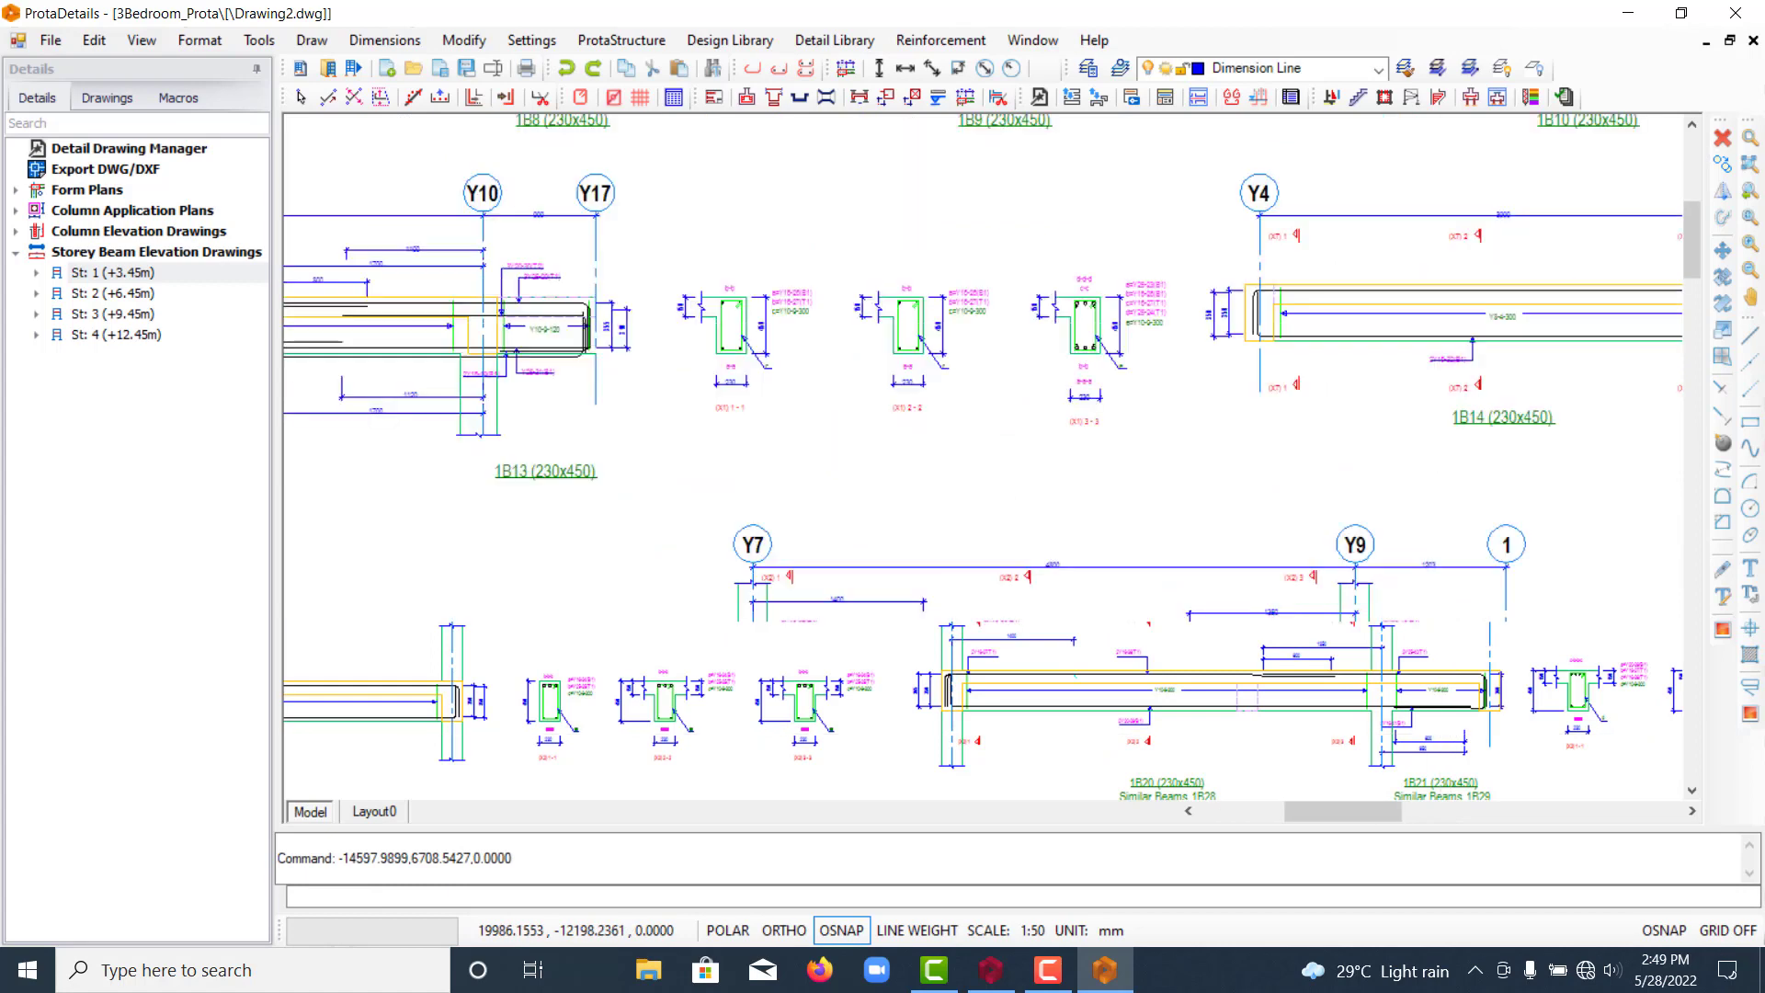
scroll(1451, 729, "up", 1)
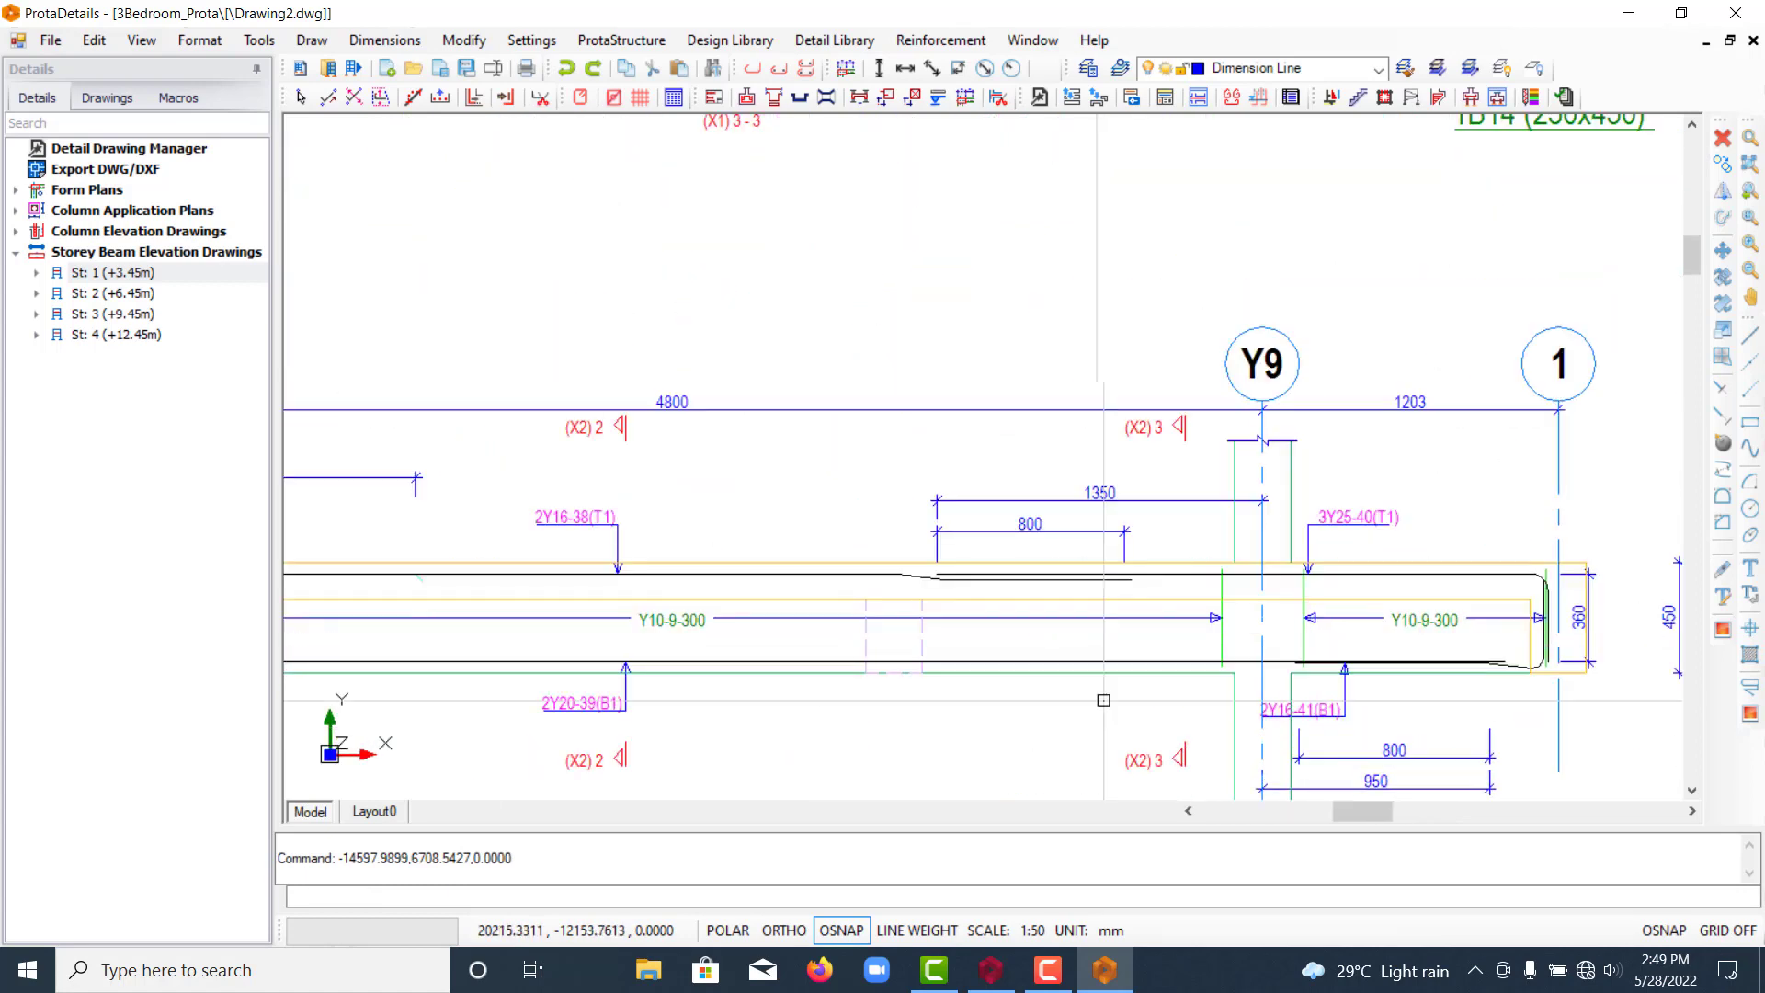
scroll(1092, 725, "down", 1)
scroll(1092, 725, "down", 2)
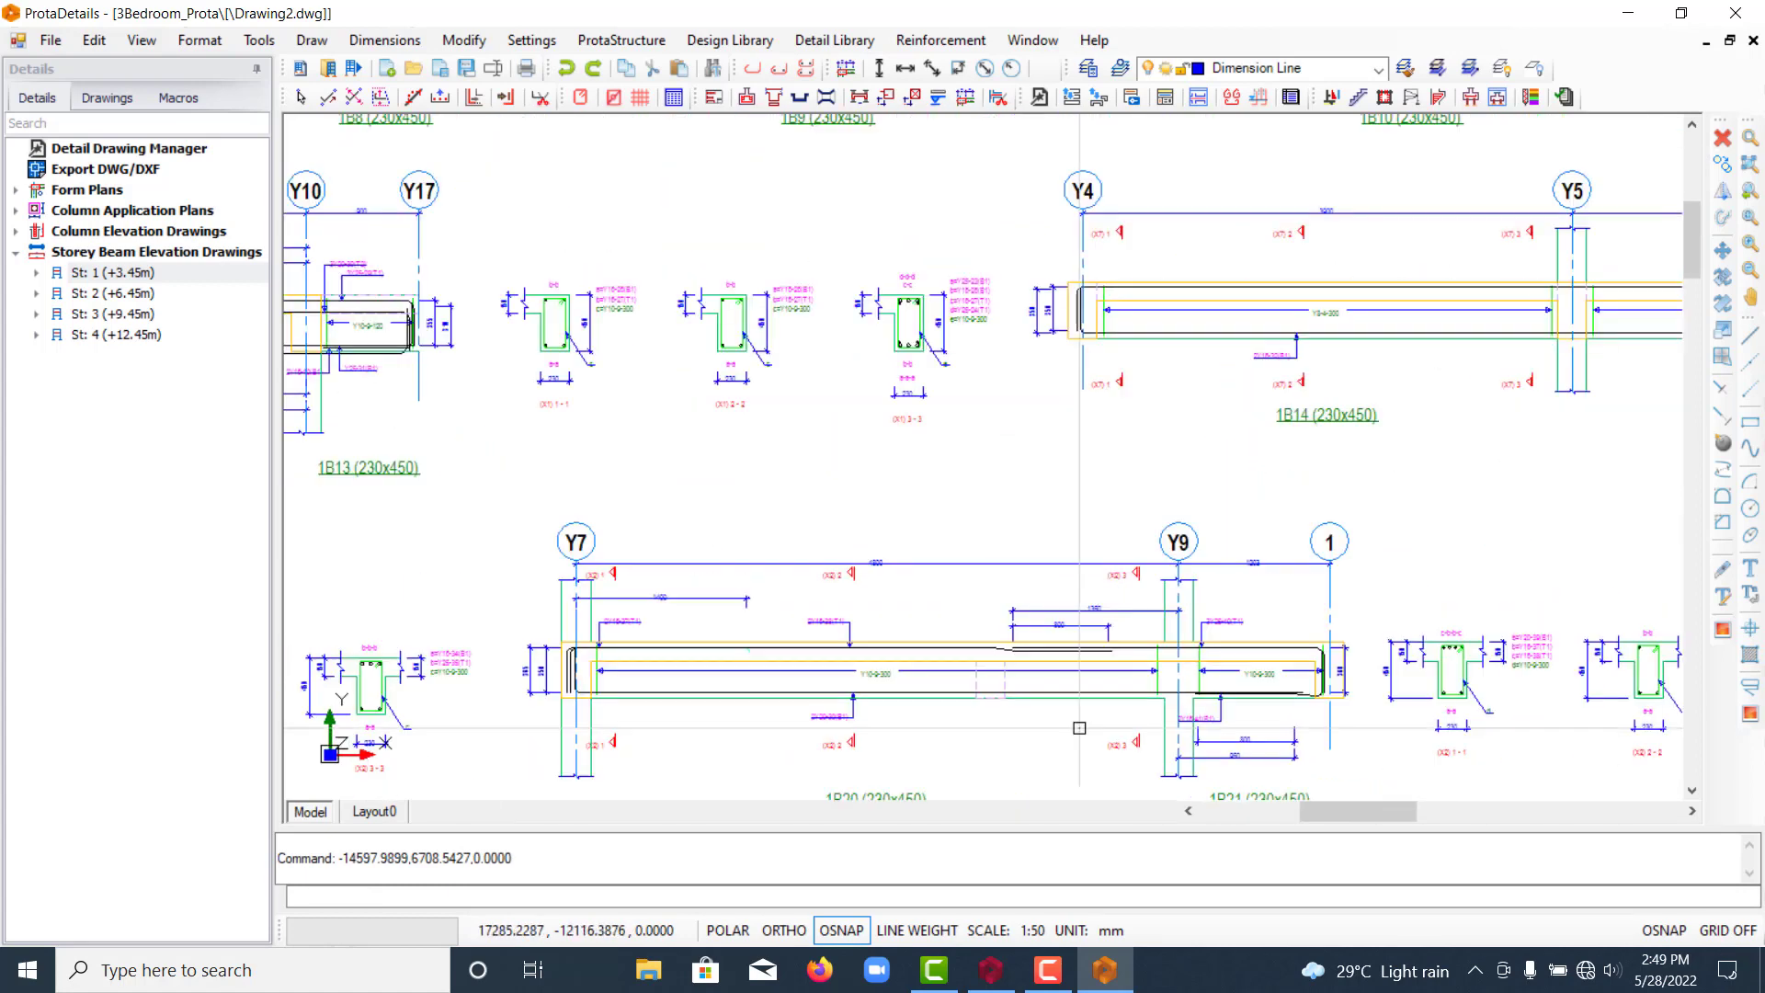
scroll(1048, 548, "up", 1)
middle_click_drag(1064, 678, 1029, 452)
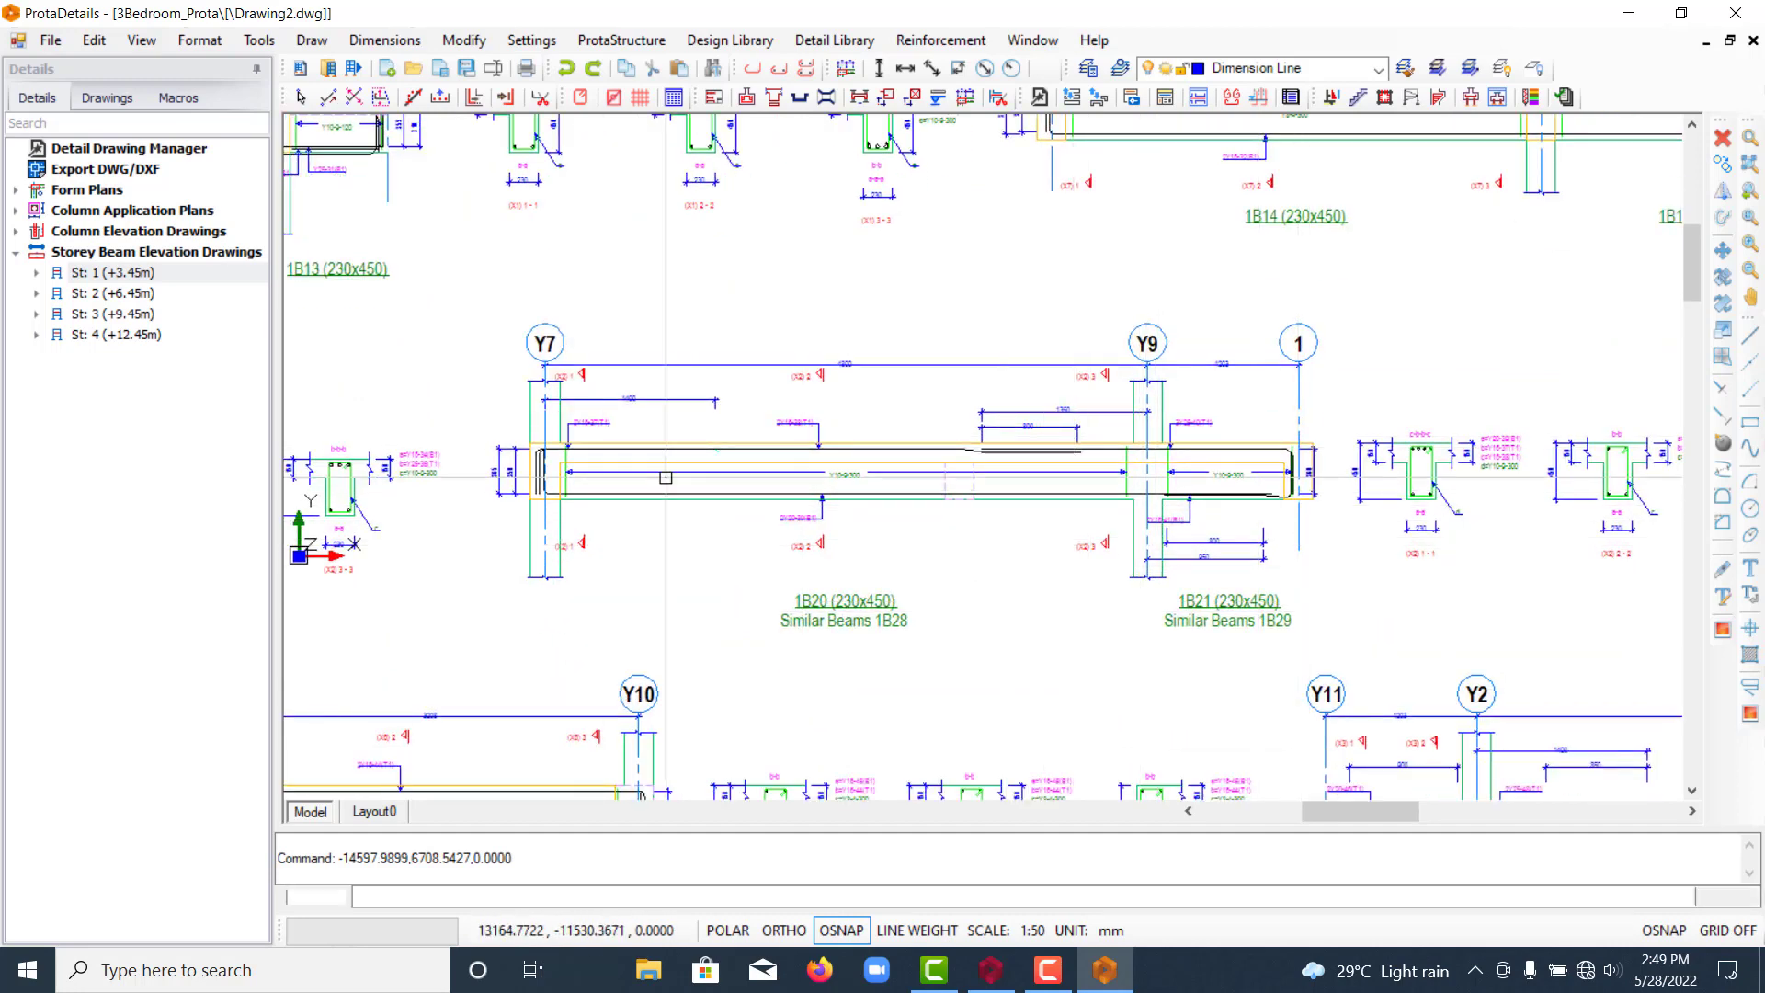
scroll(1066, 664, "up", 2)
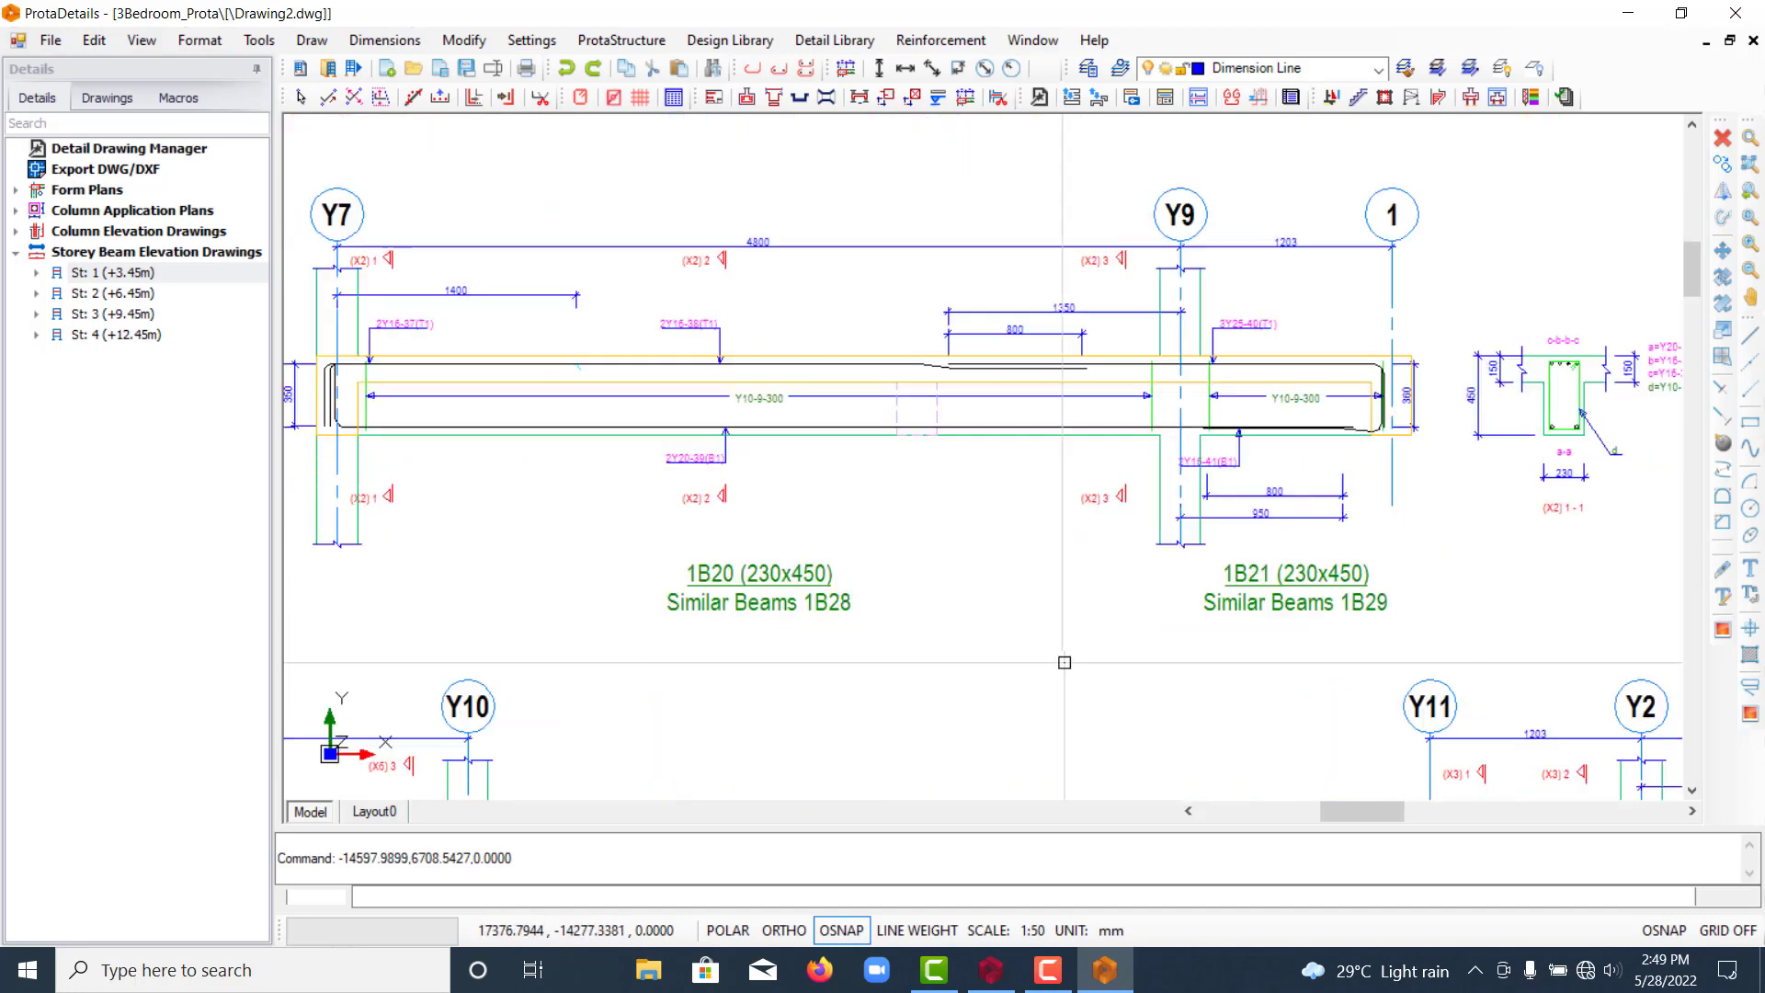